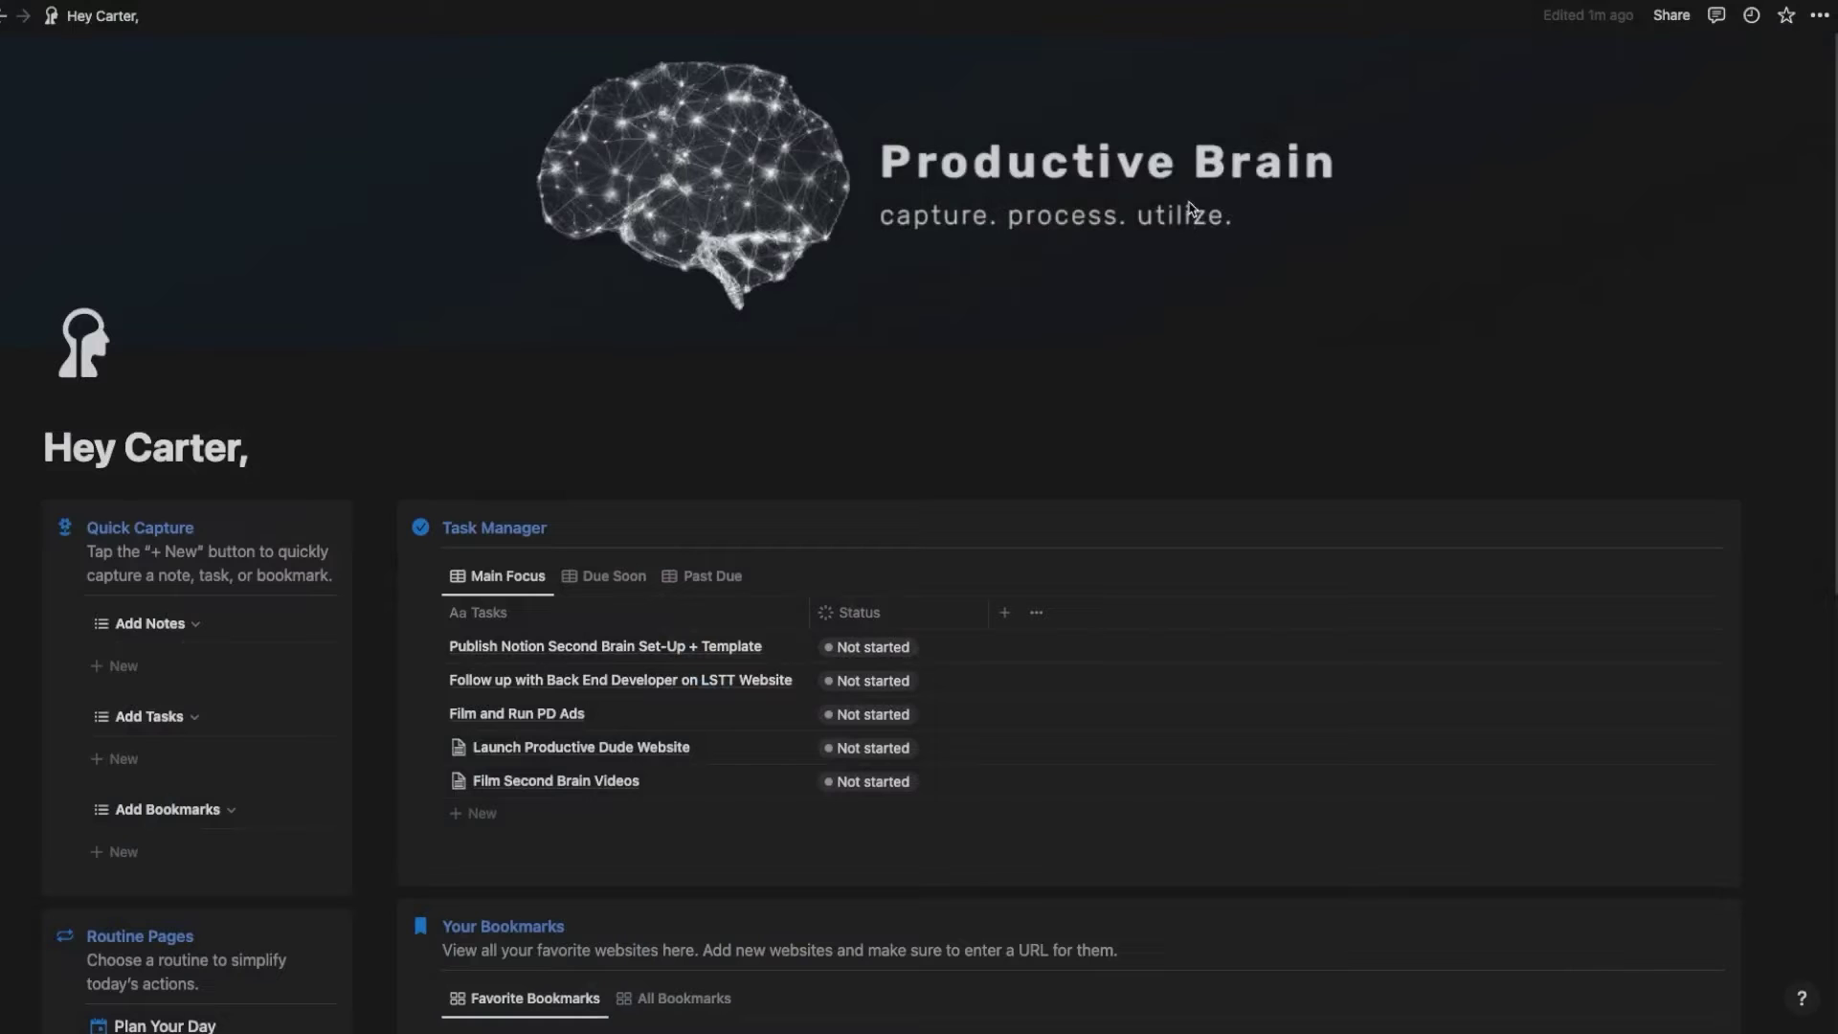
Create a new note titled "Note Details" from the Quick Capture section's Add Notes list.
scroll(1053, 479, down, 5)
scroll(963, 575, down, 1)
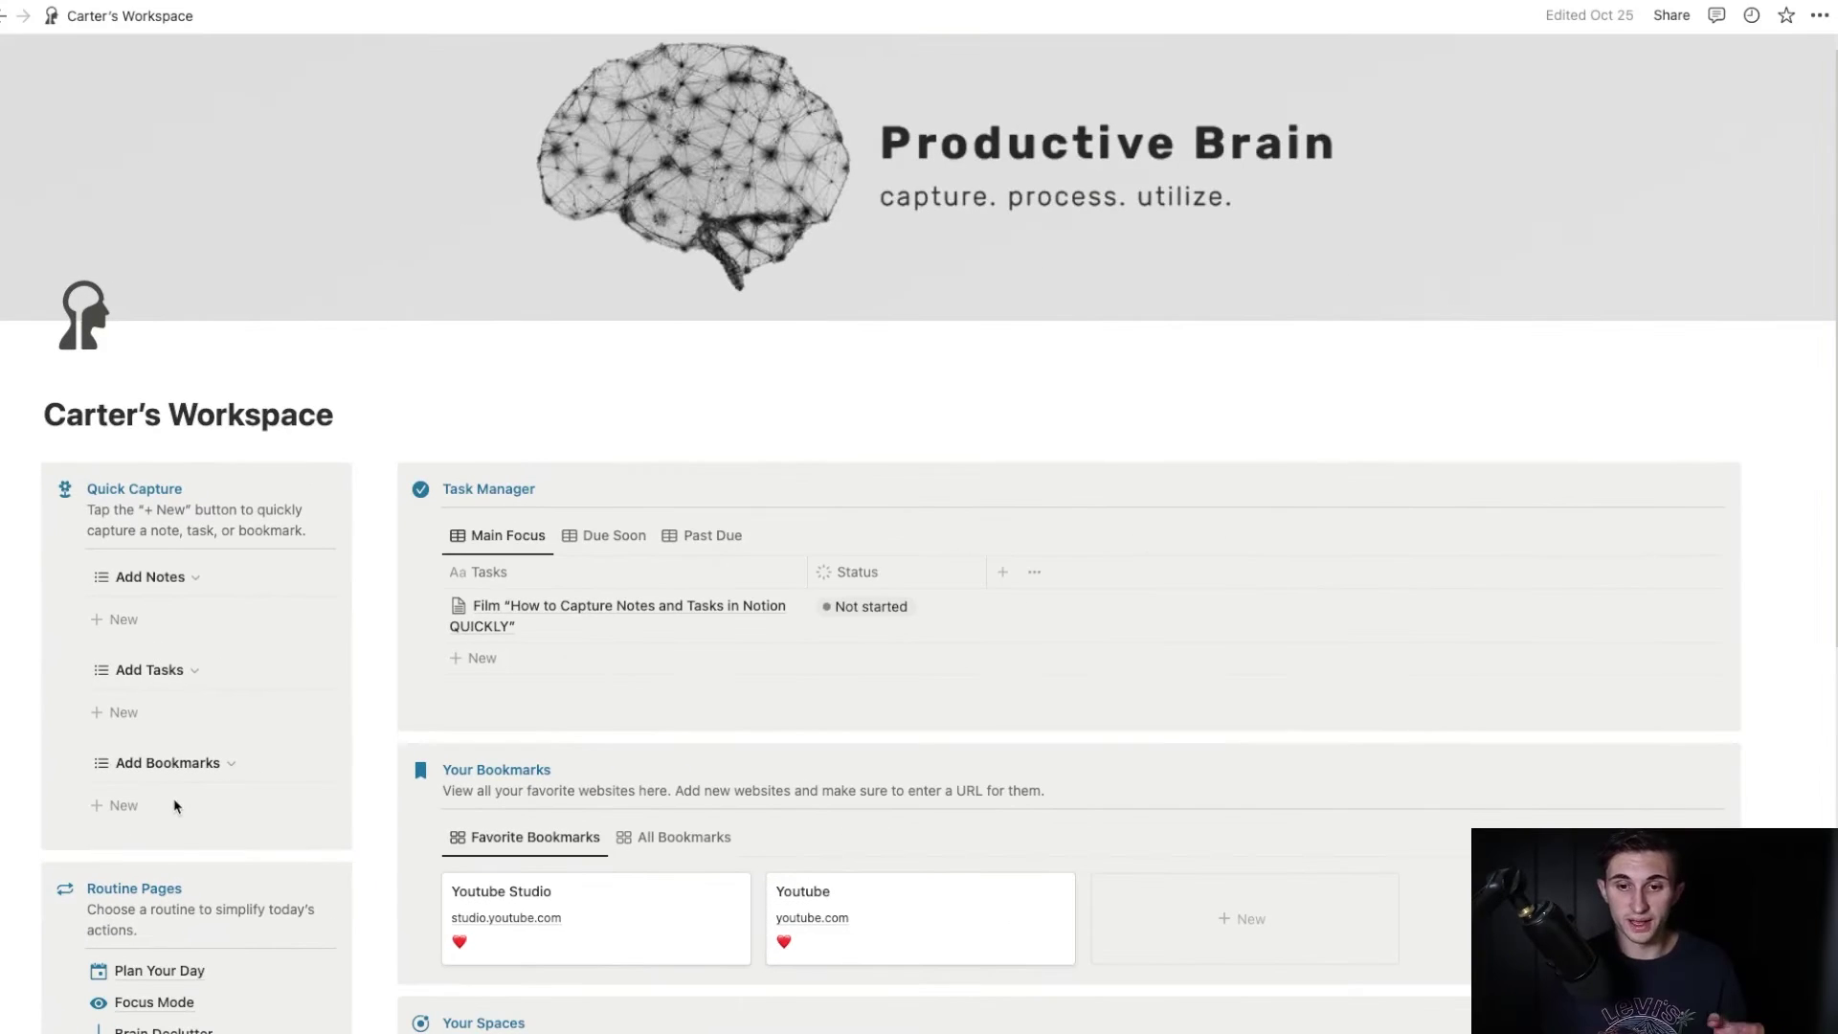
click(163, 624)
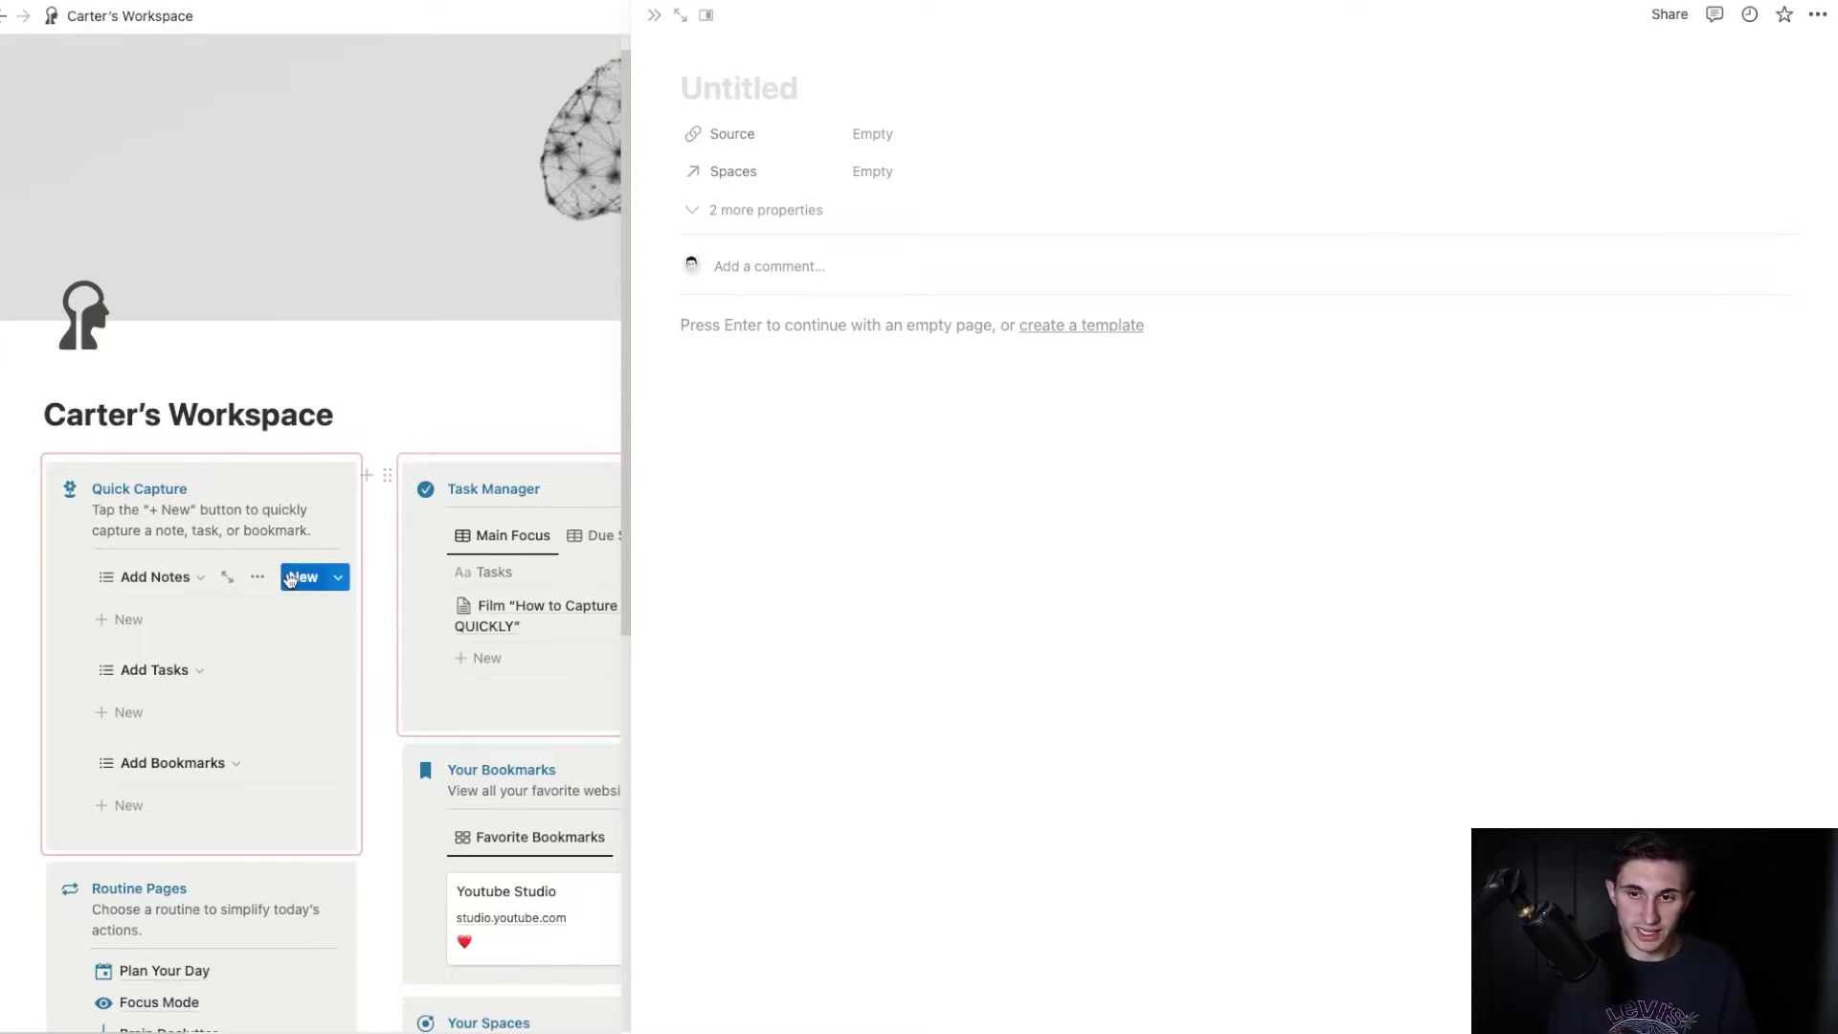
text(Note Details)
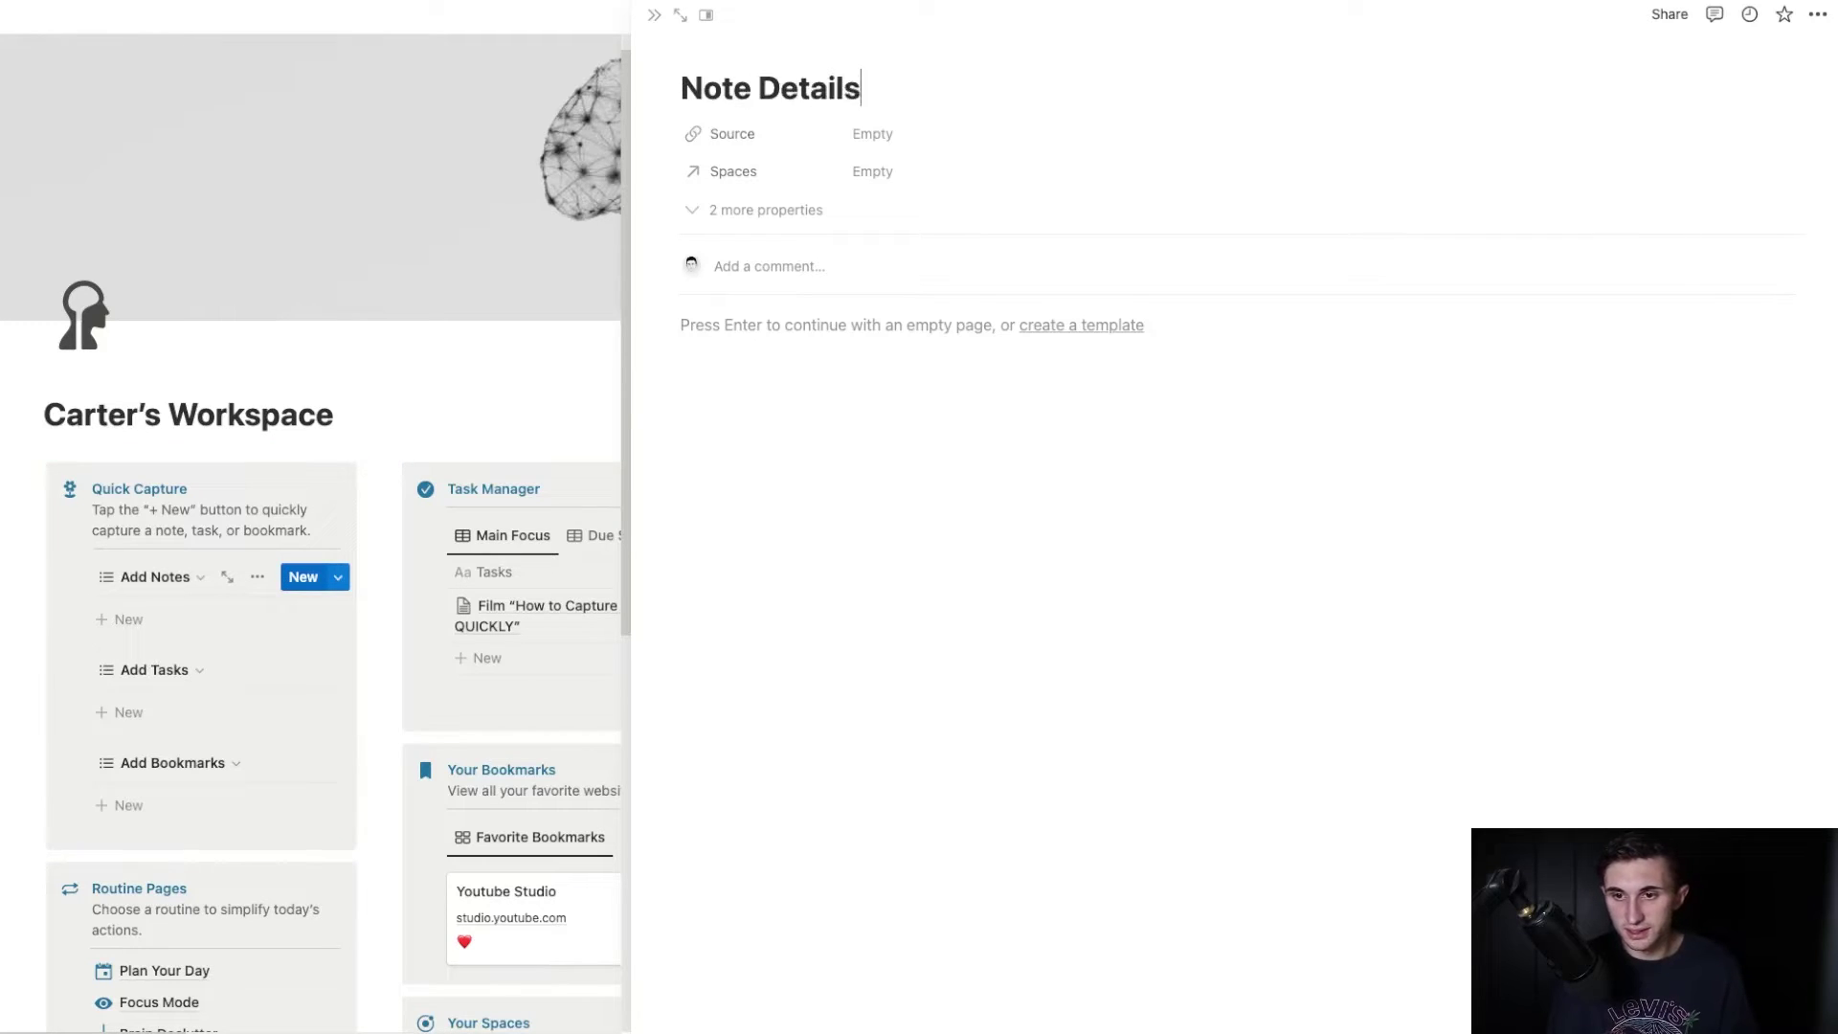
Add the bullet "quick bullets" to the body of the Note Details note and close the note.
key(Tab)
key(Tab)
key(shift+Tab)
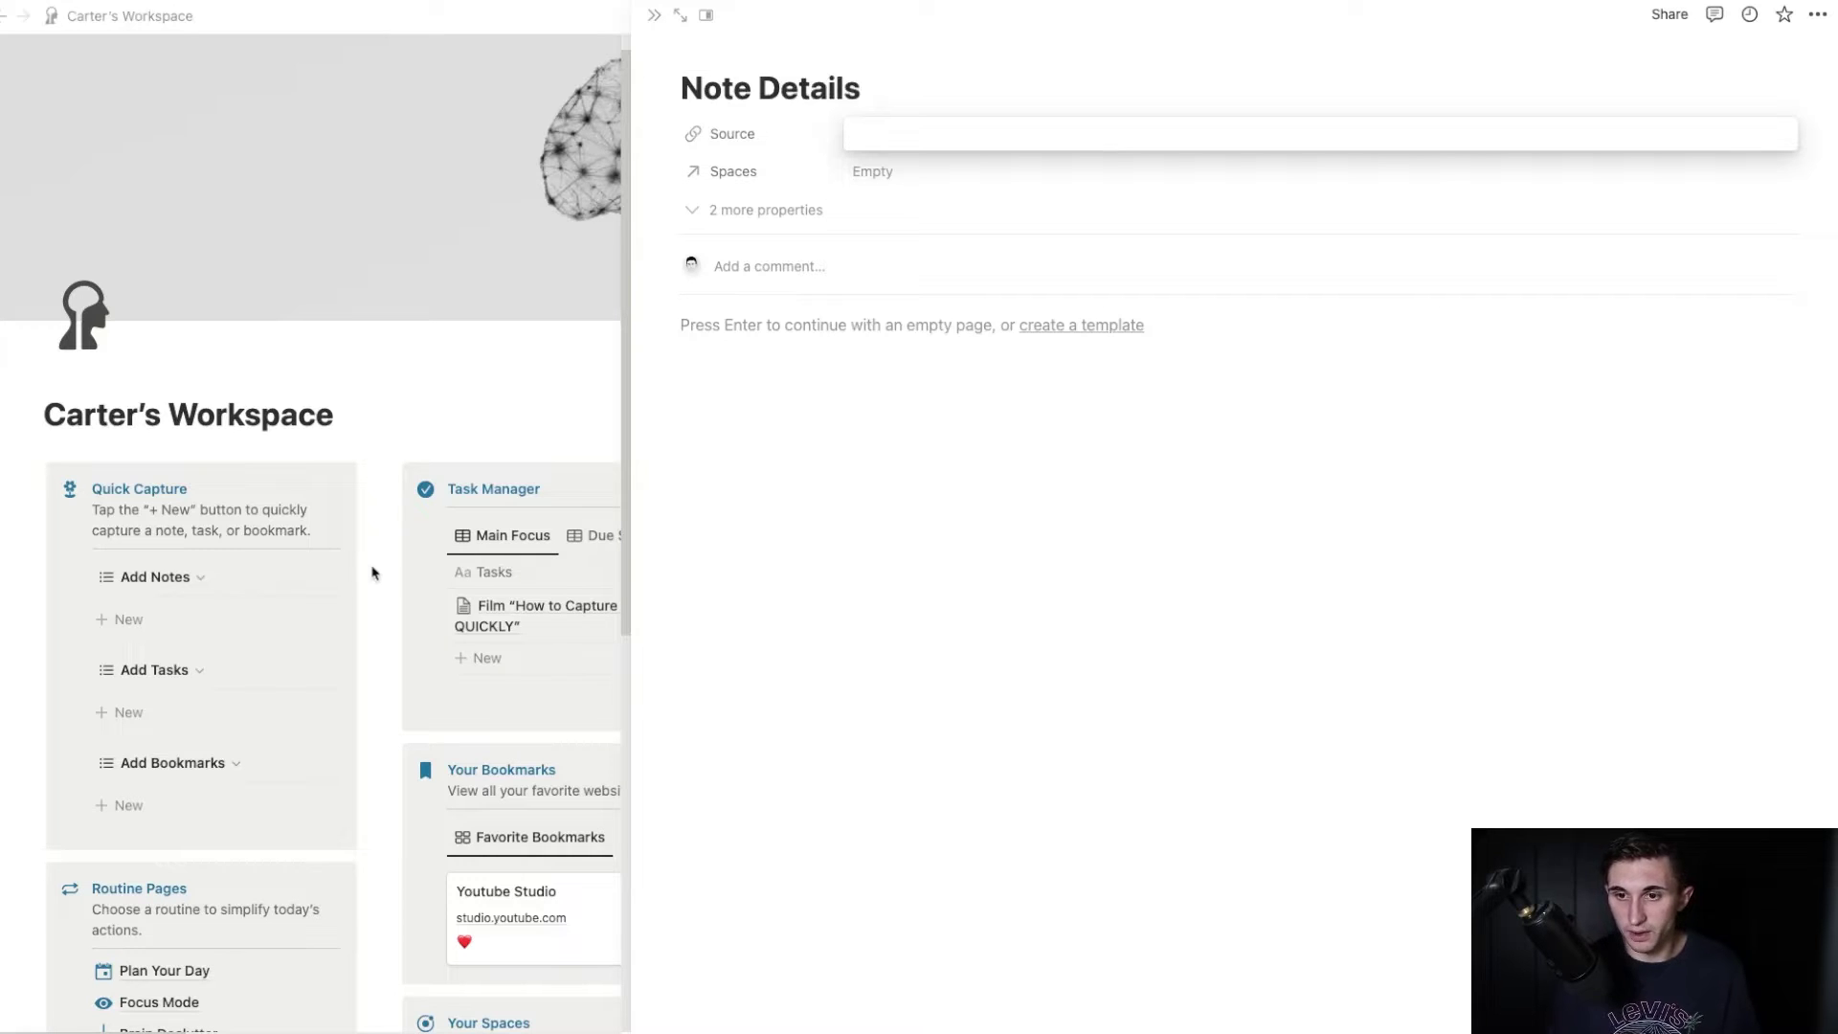
click(846, 307)
click(847, 322)
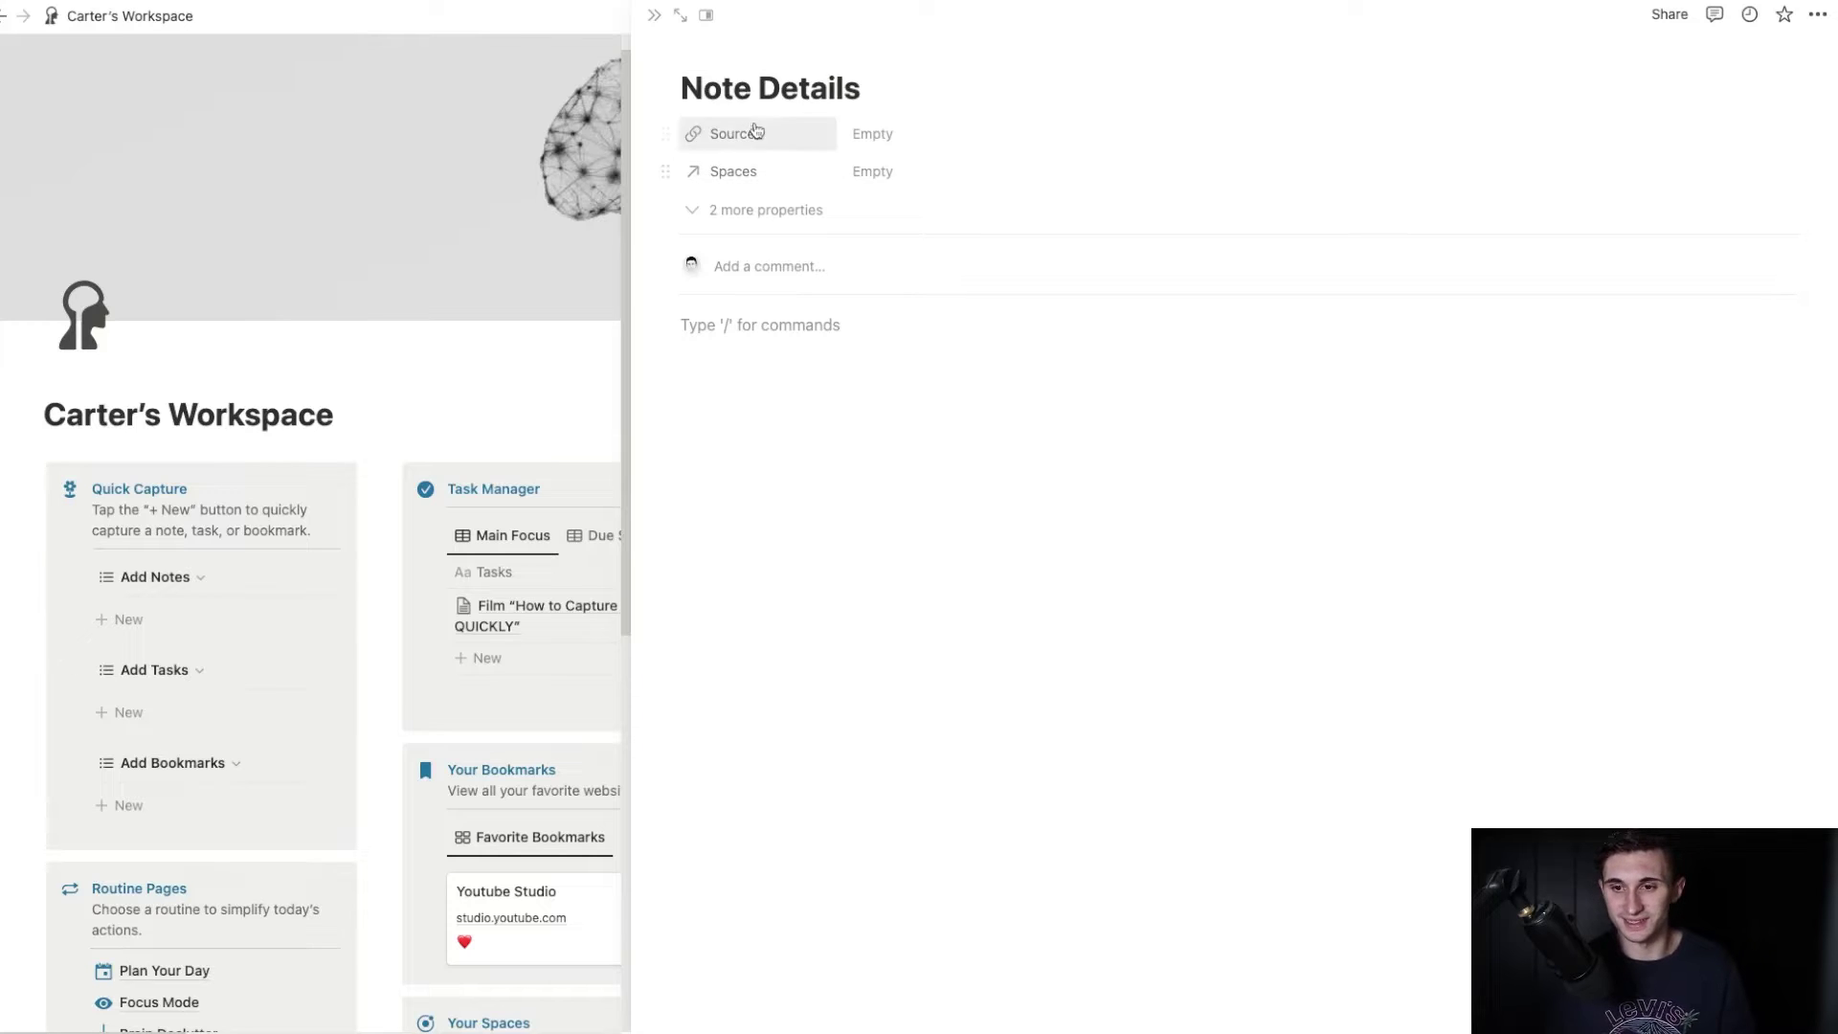
text(-)
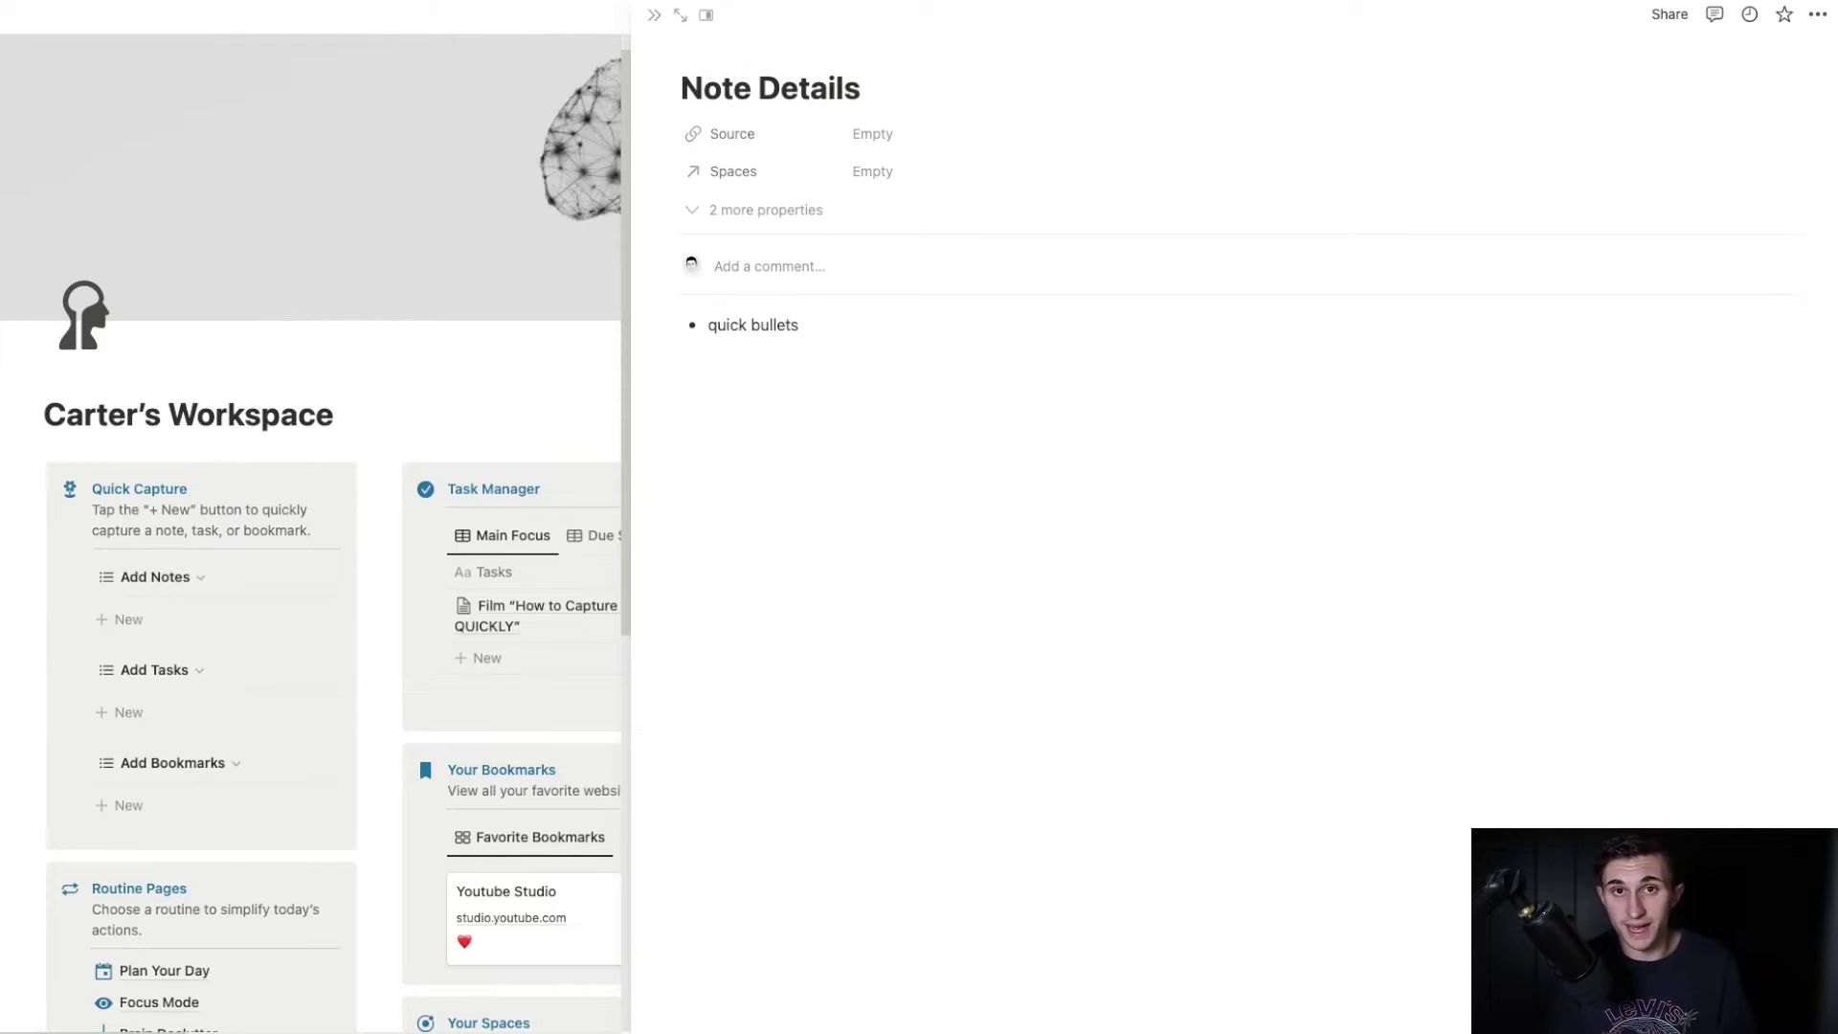
click(135, 623)
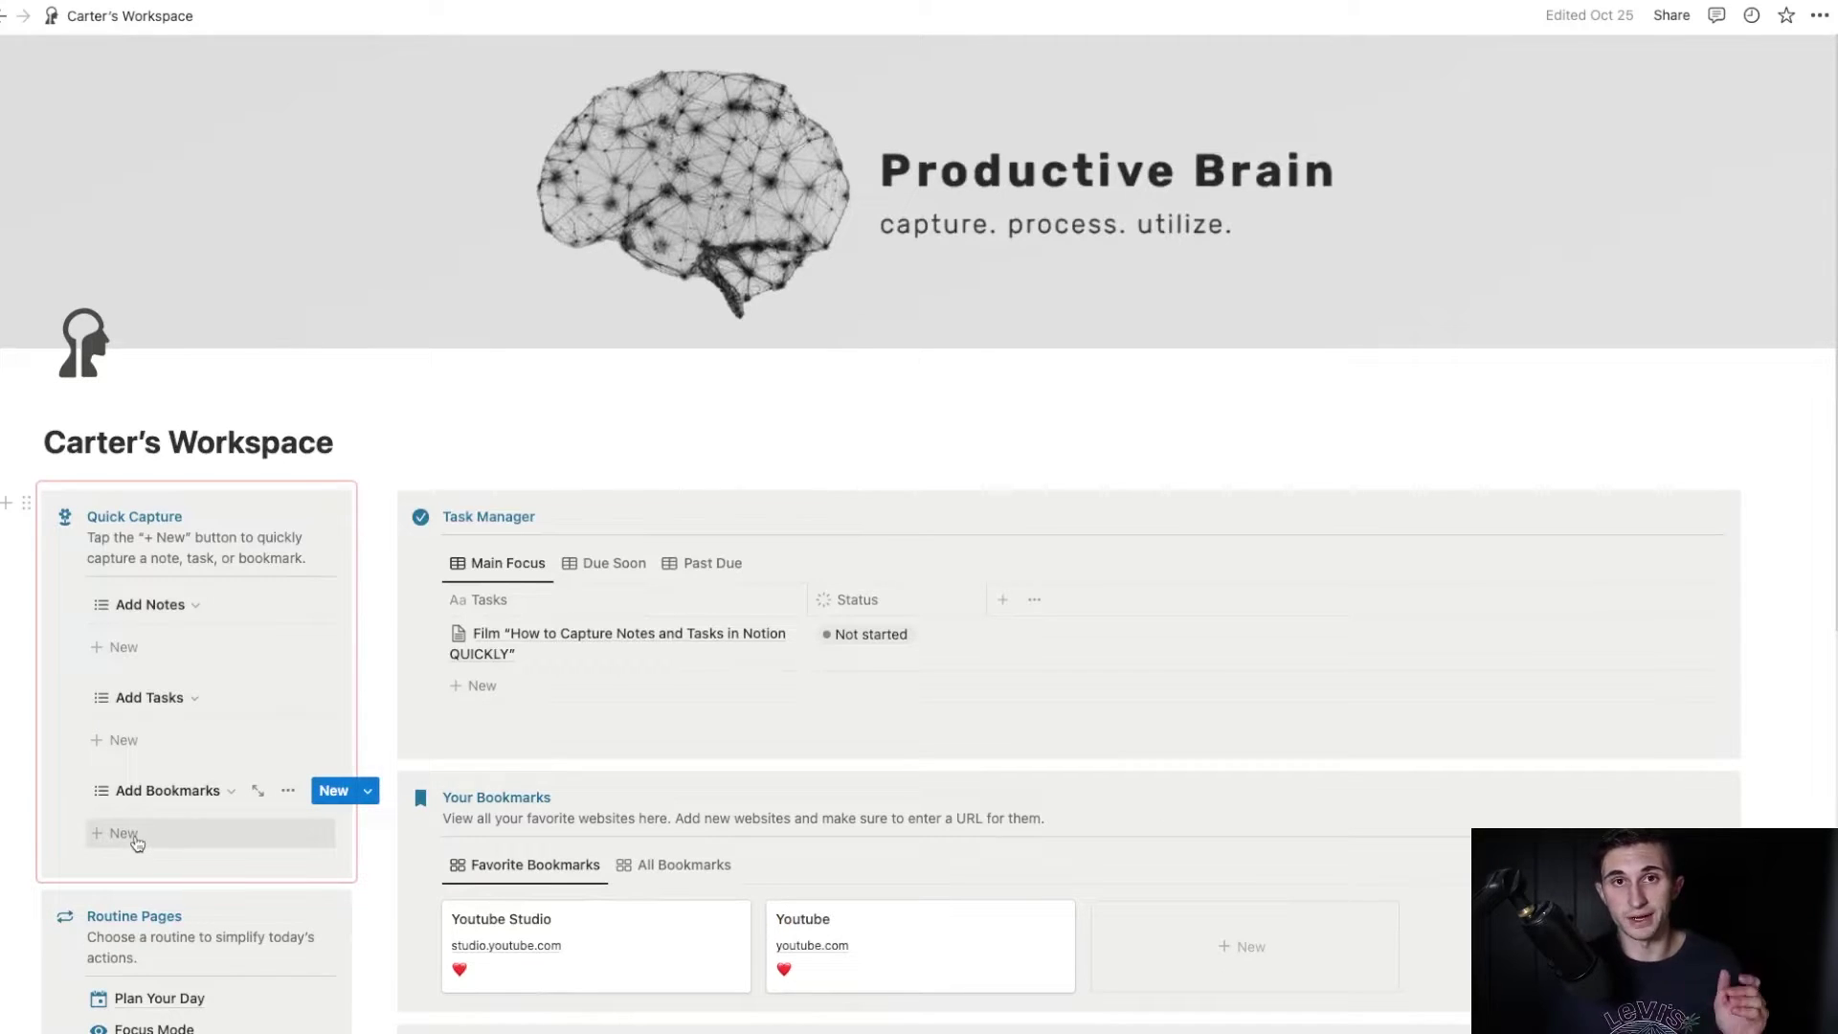
Show all saved bookmarks in the Your Bookmarks section.
scroll(671, 766, down, 4)
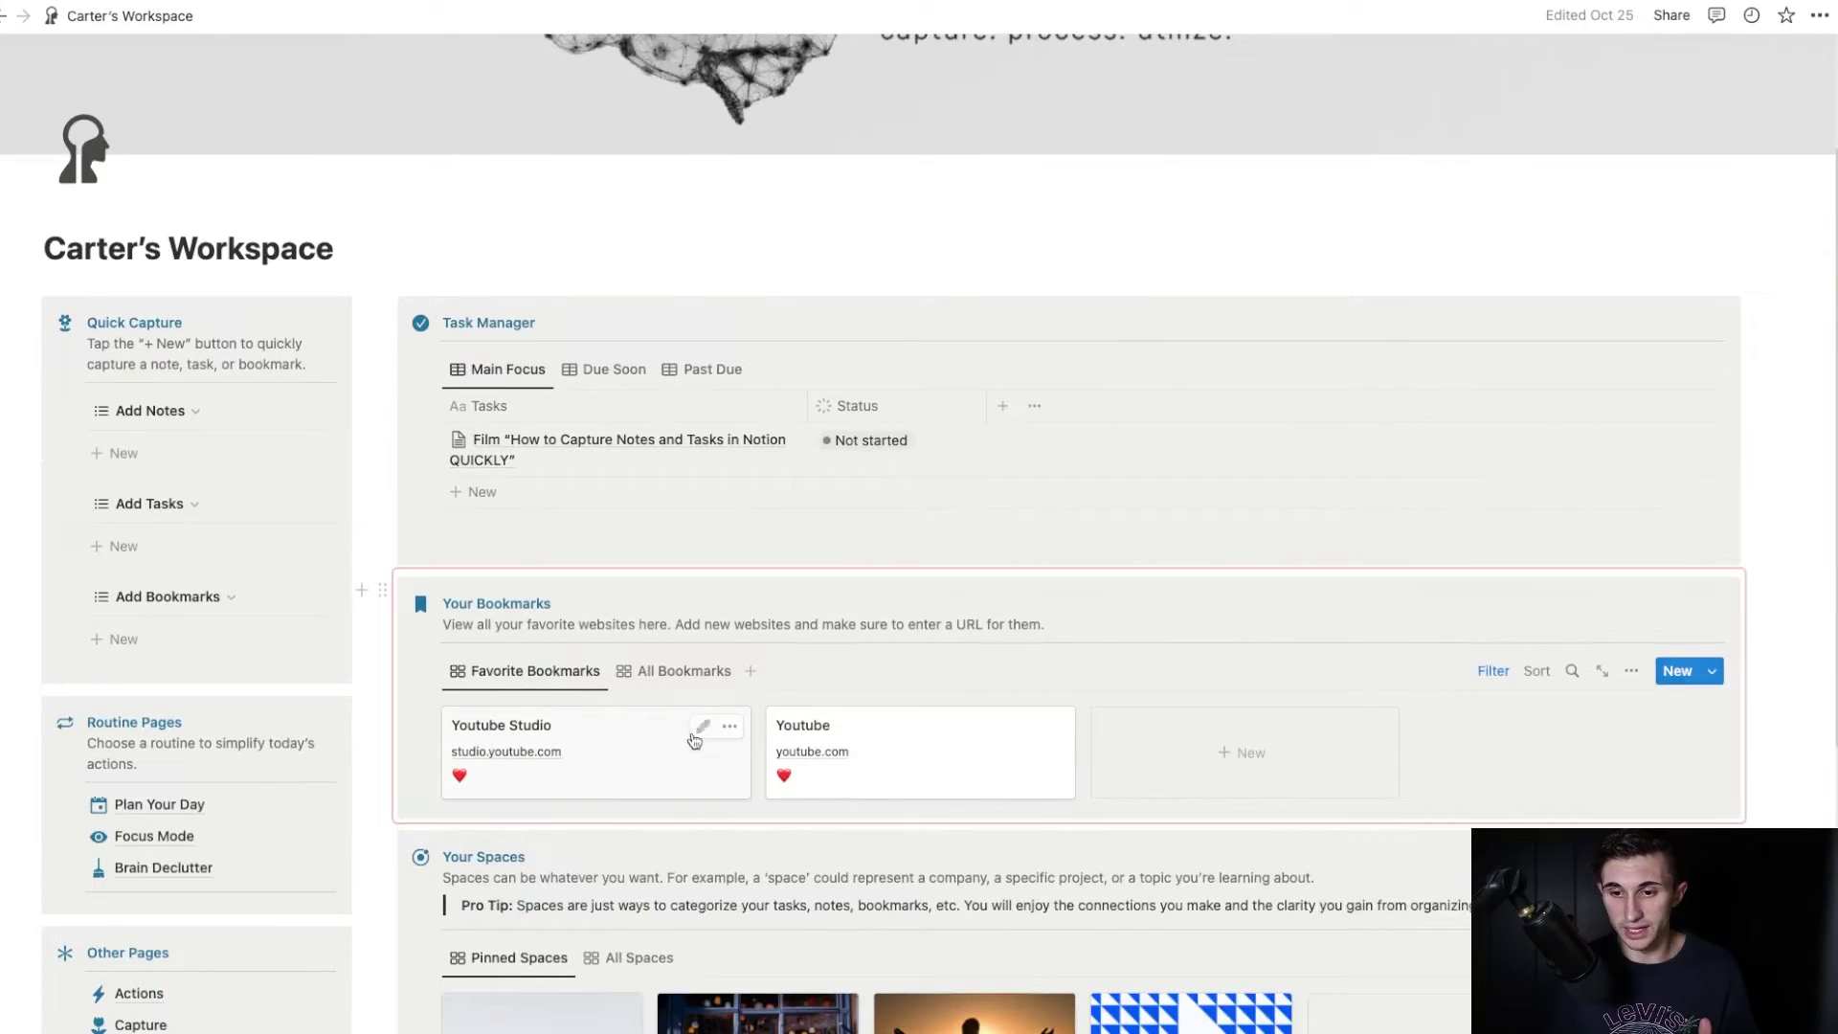
click(684, 670)
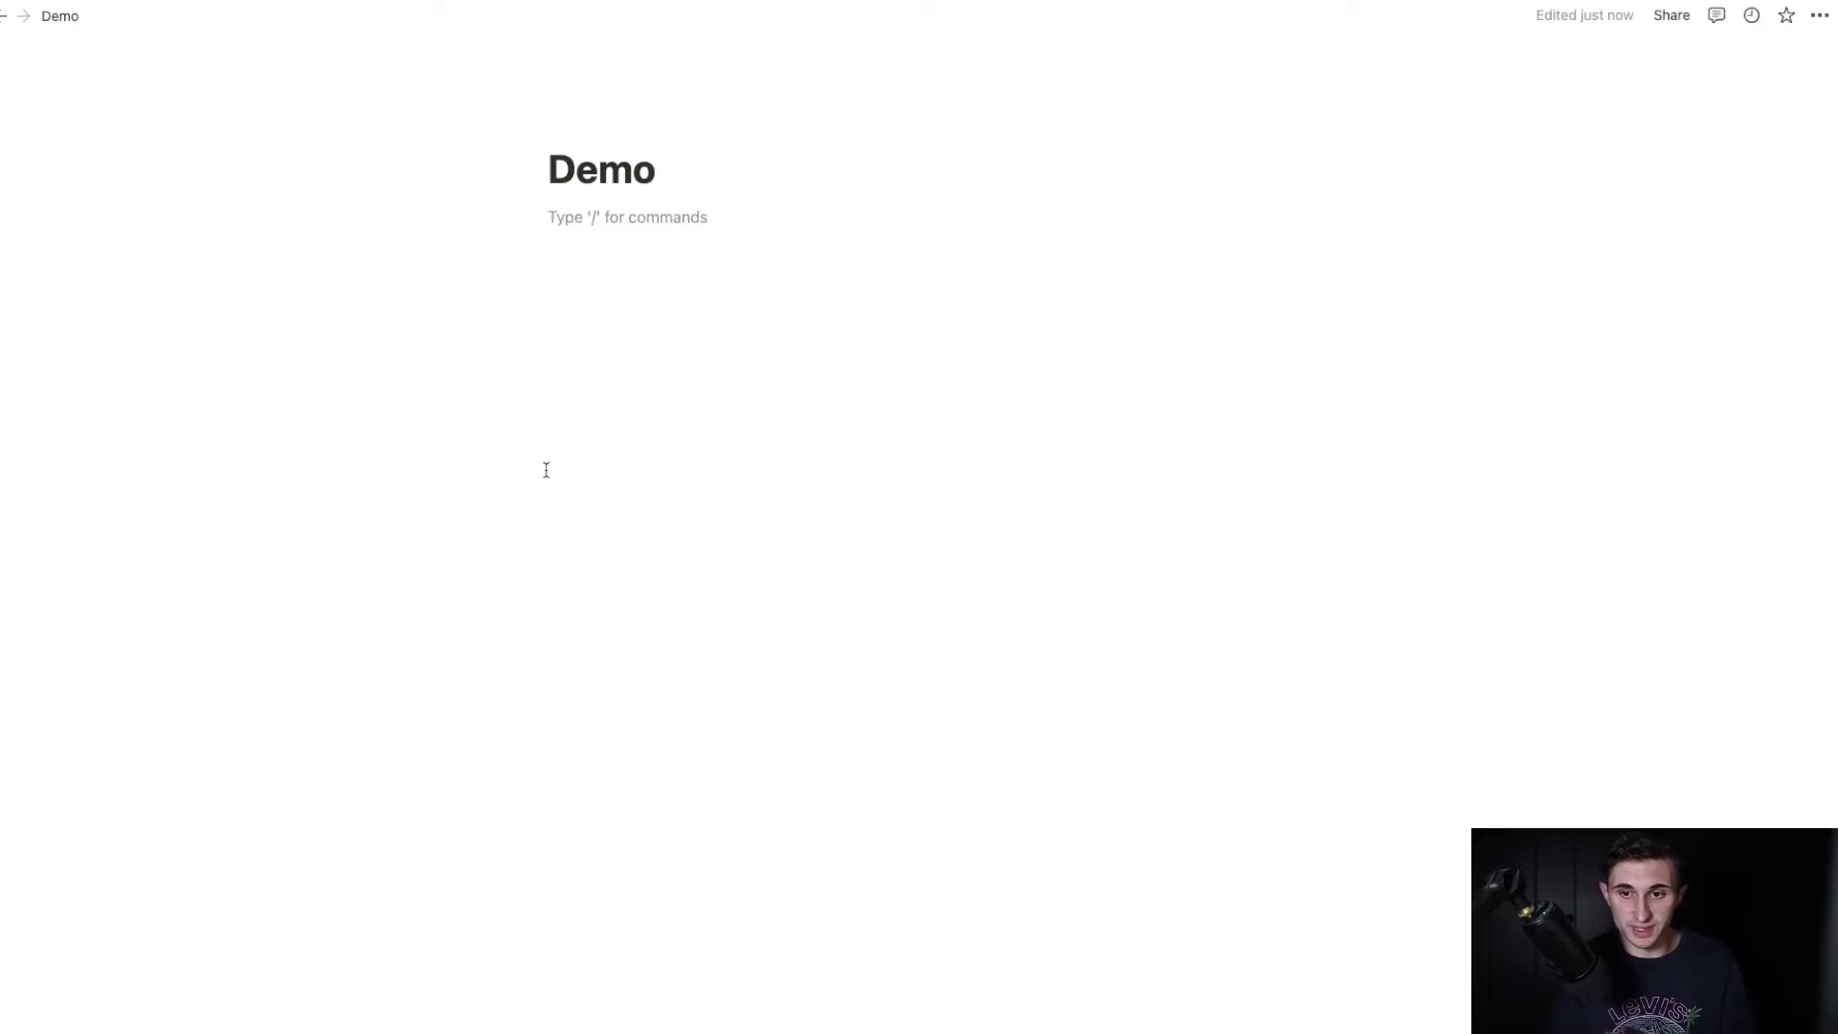
Add a sub-page titled "Tasks" to the Demo page.
text(/page)
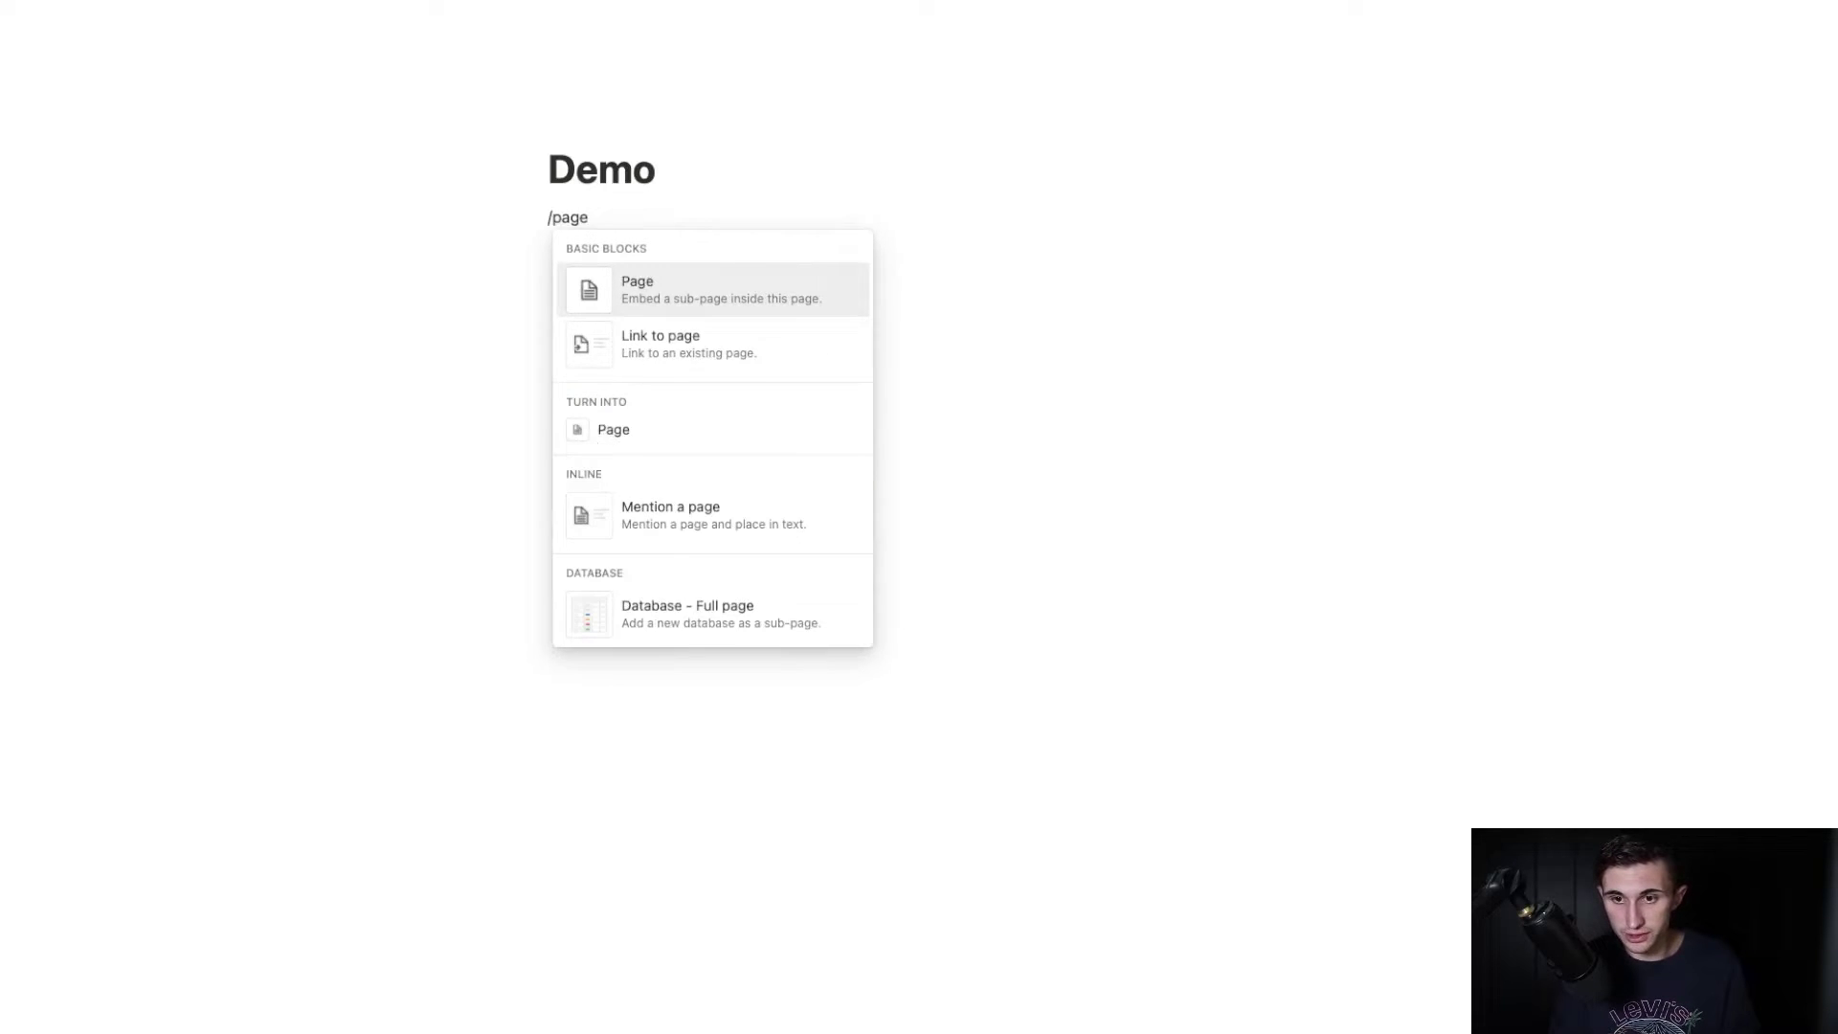
key(Return)
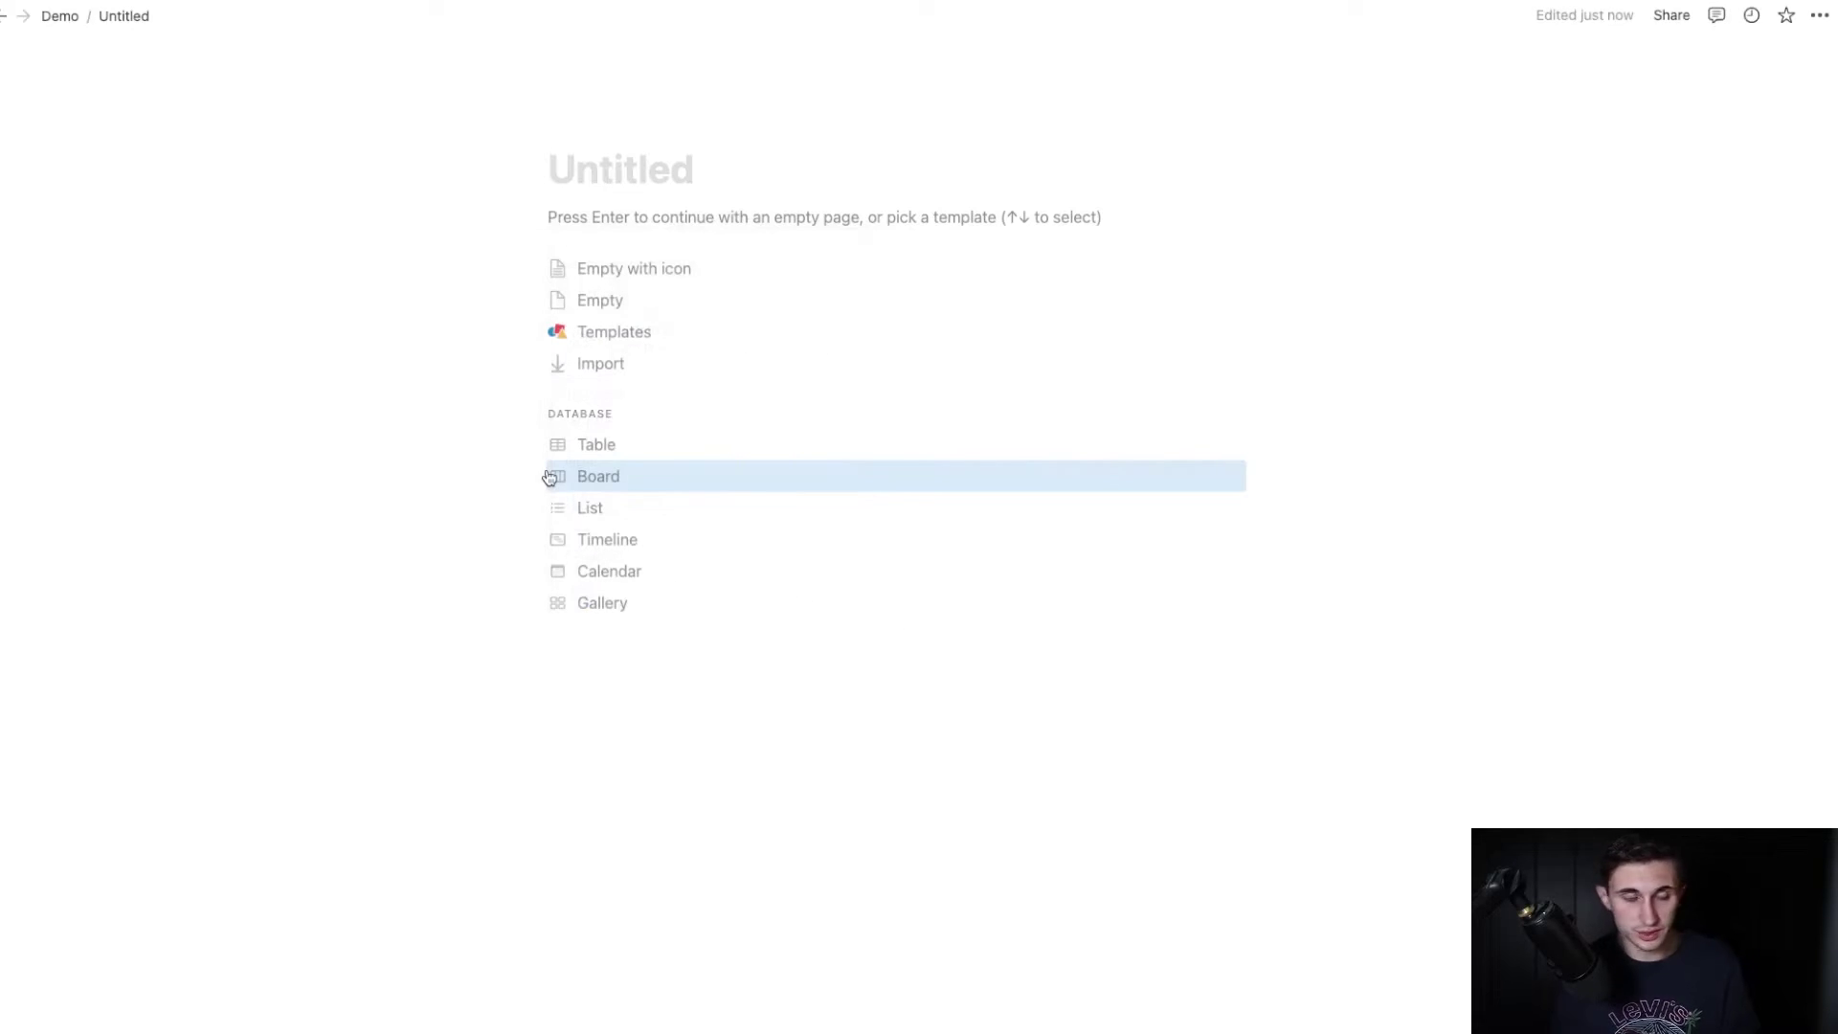
text(Tasks)
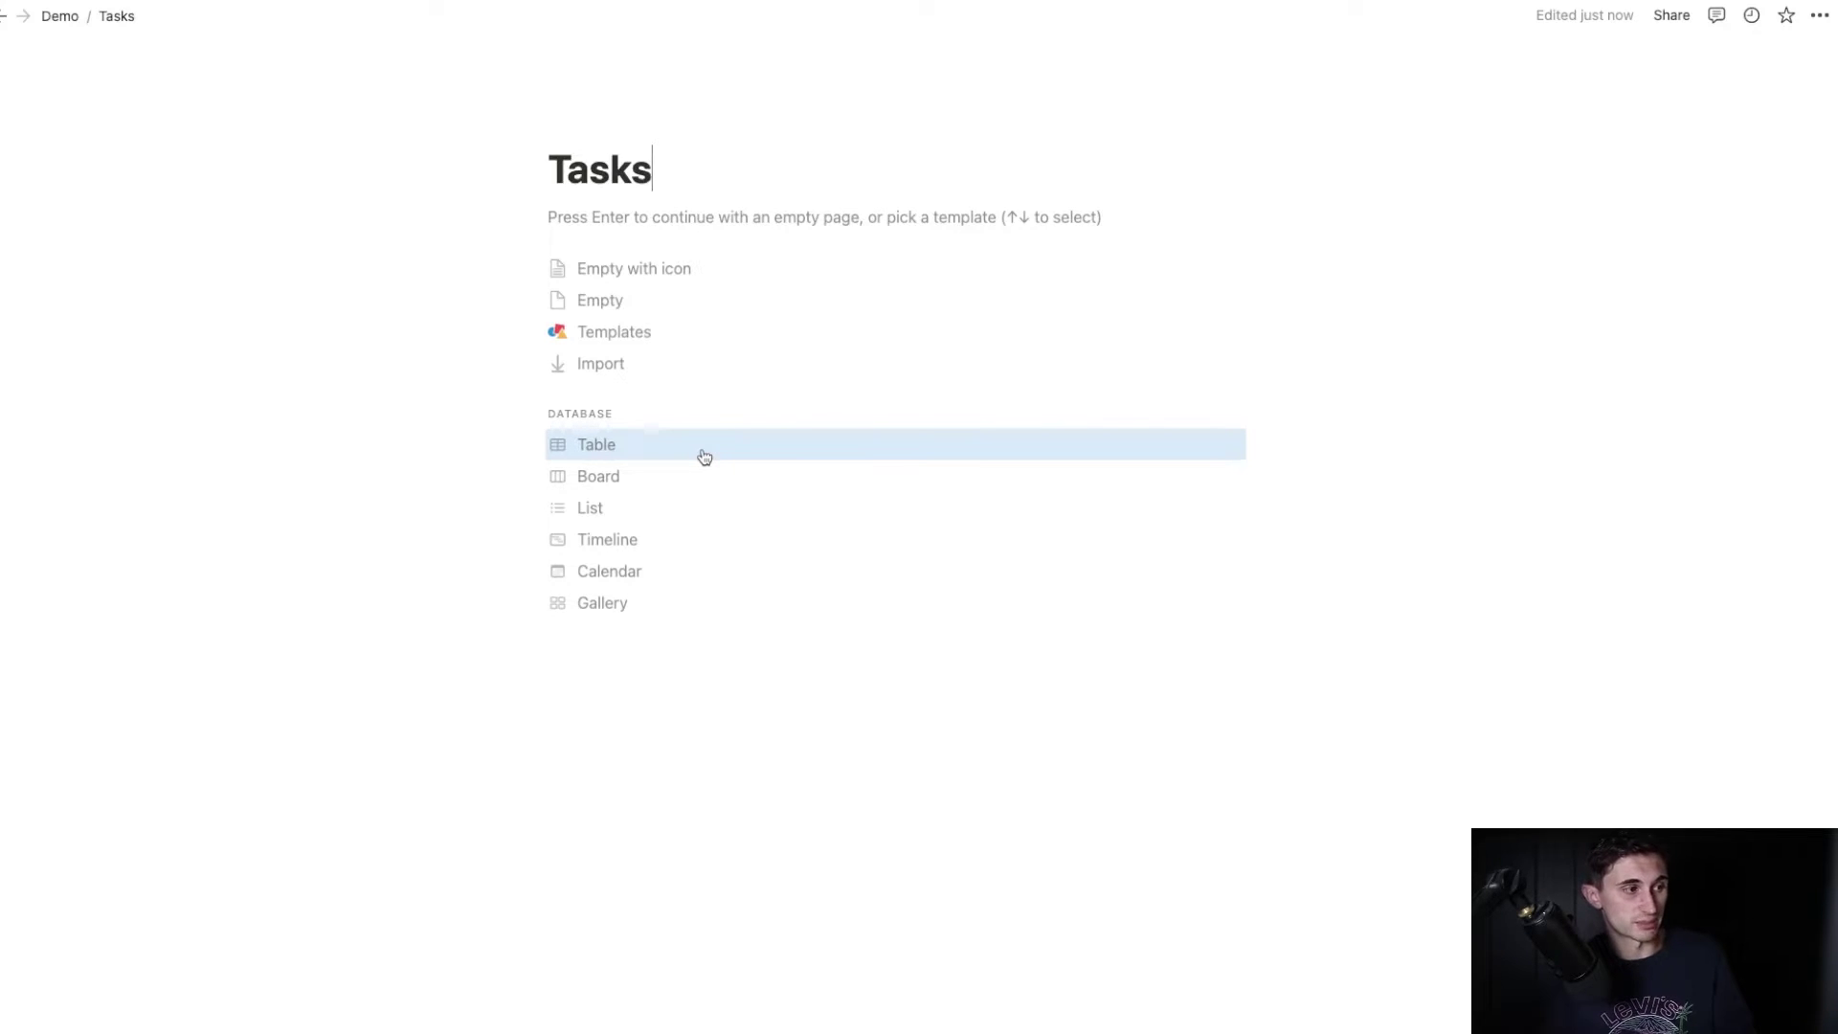
Turn the Tasks page into a table backed by a new database and rename it "Tasks1".
click(652, 456)
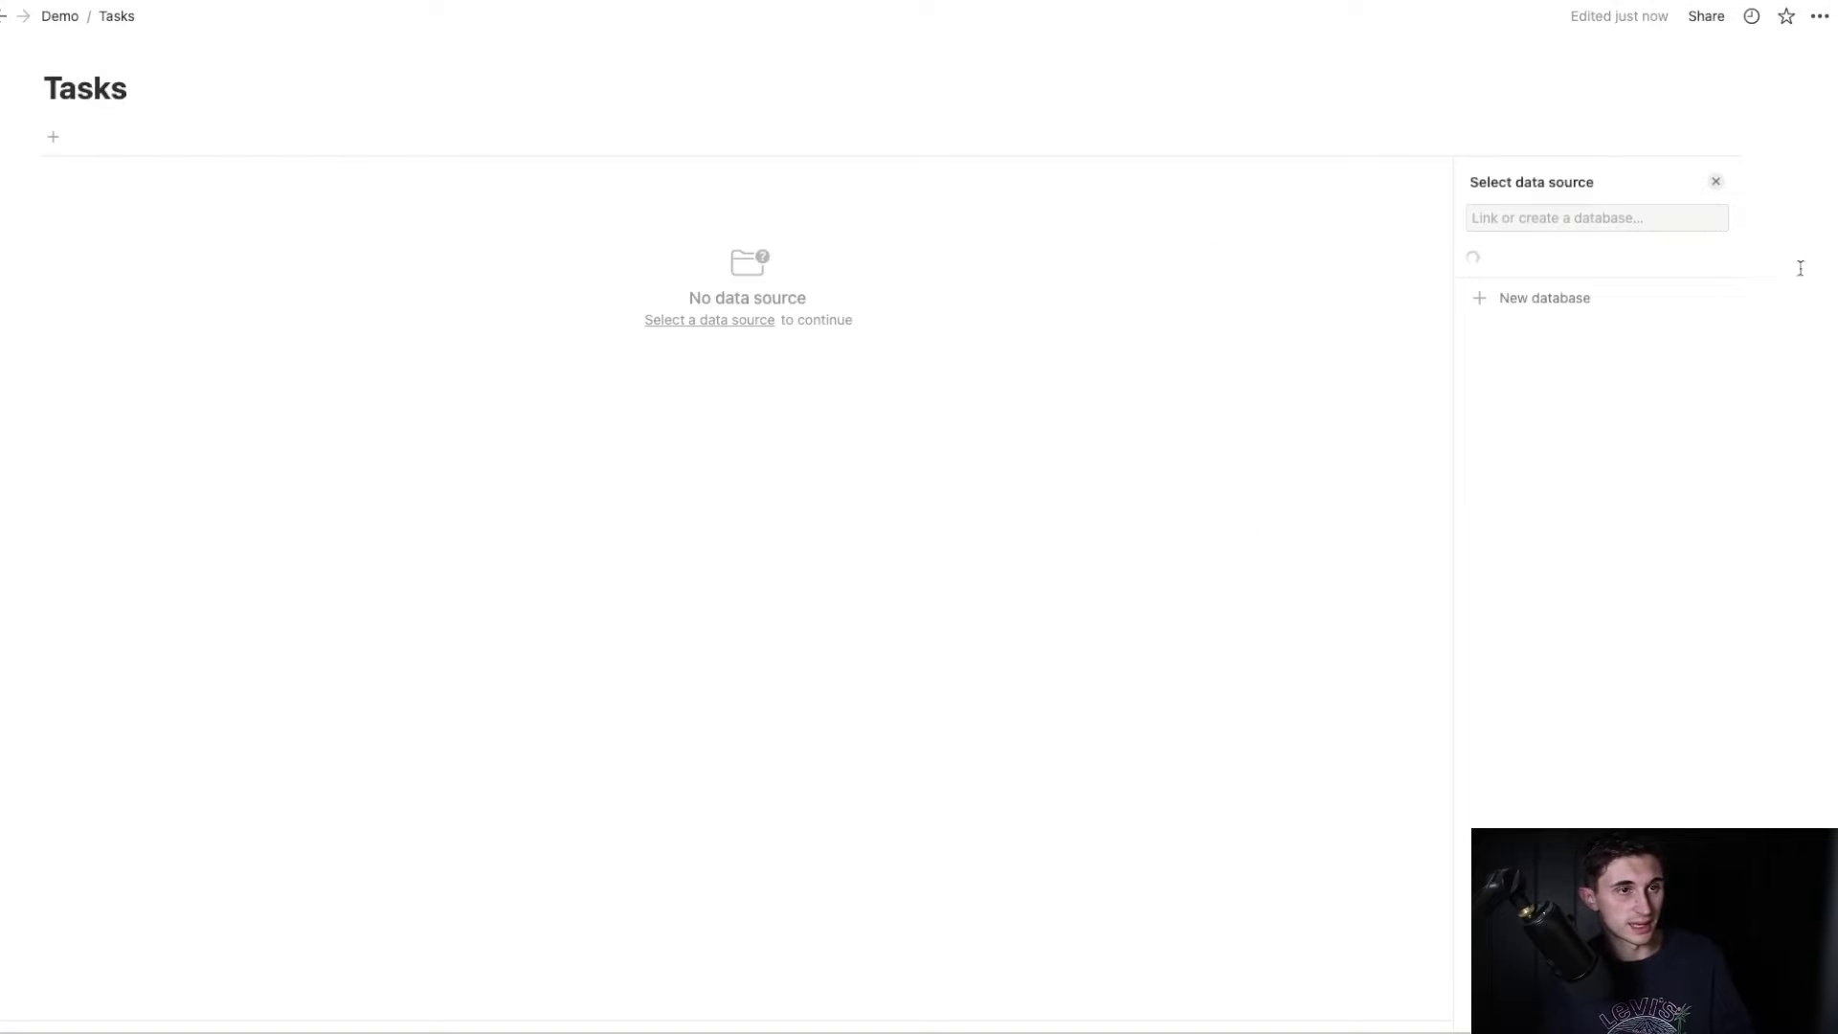
click(1571, 522)
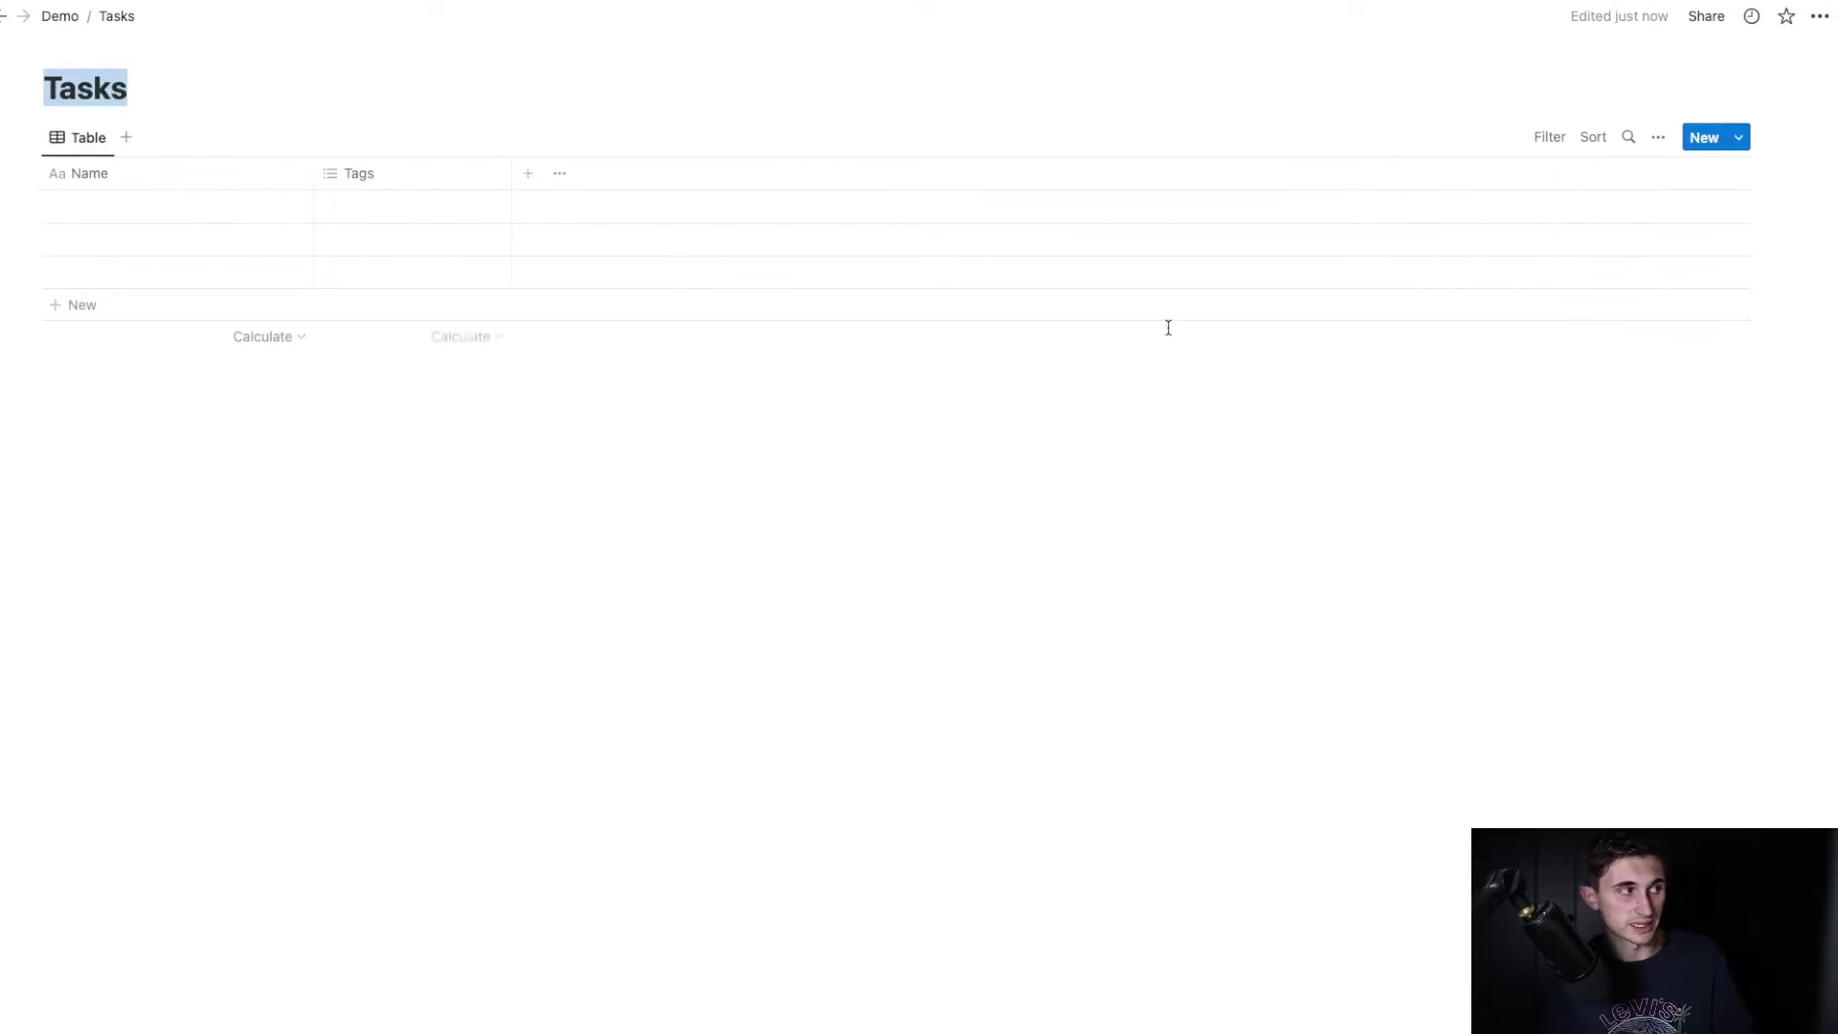
click(270, 106)
text(1)
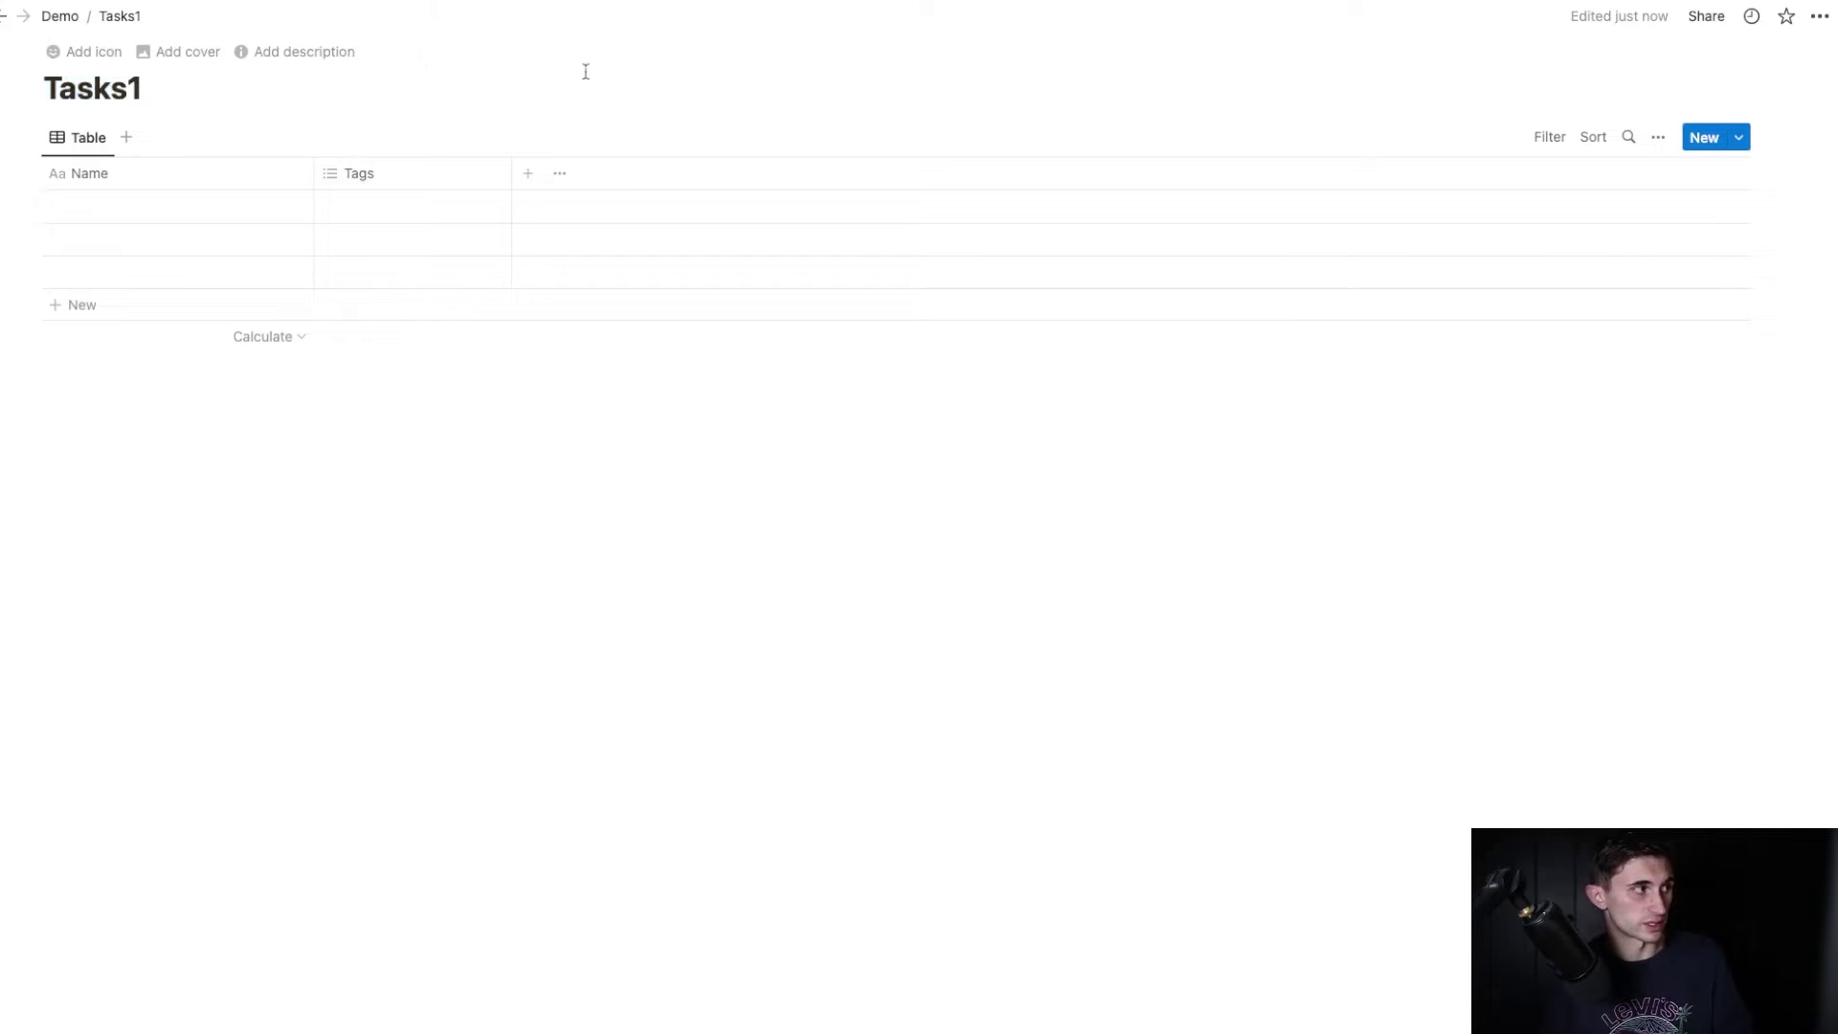
Delete the Tags property from the Tasks1 table and rename the Name column to "Task".
click(337, 171)
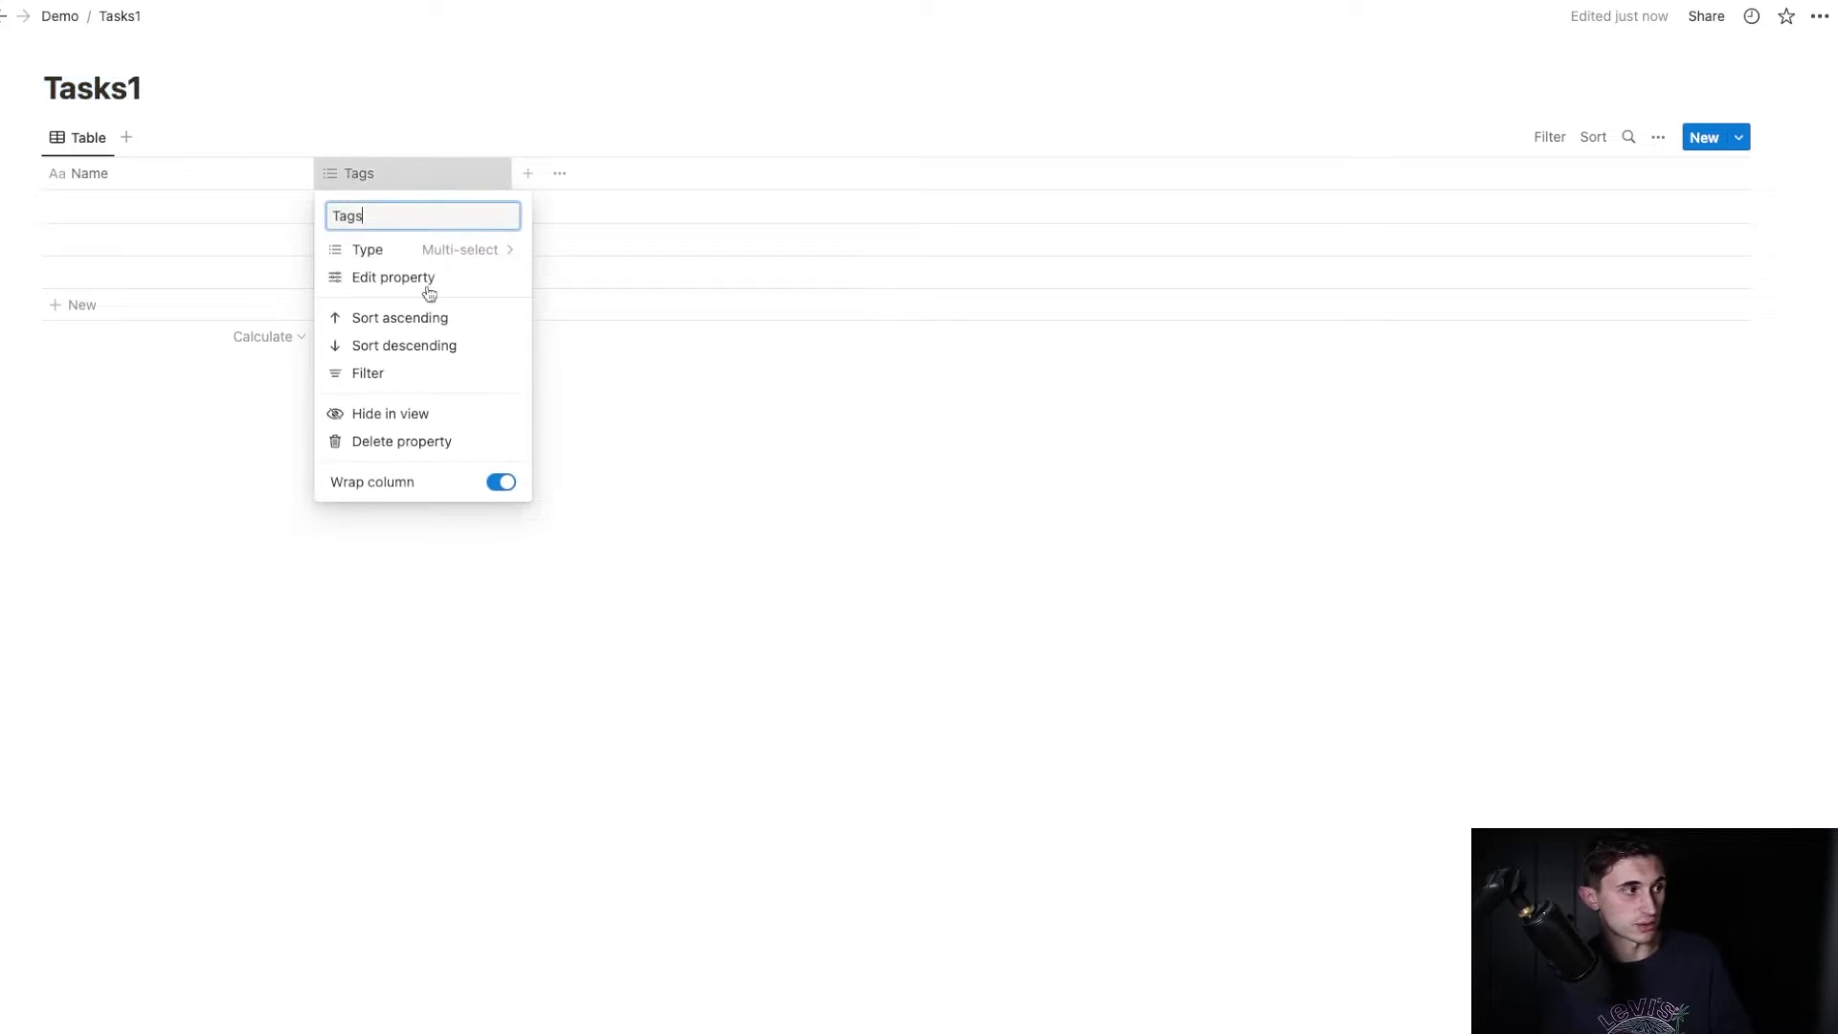
click(402, 441)
click(864, 533)
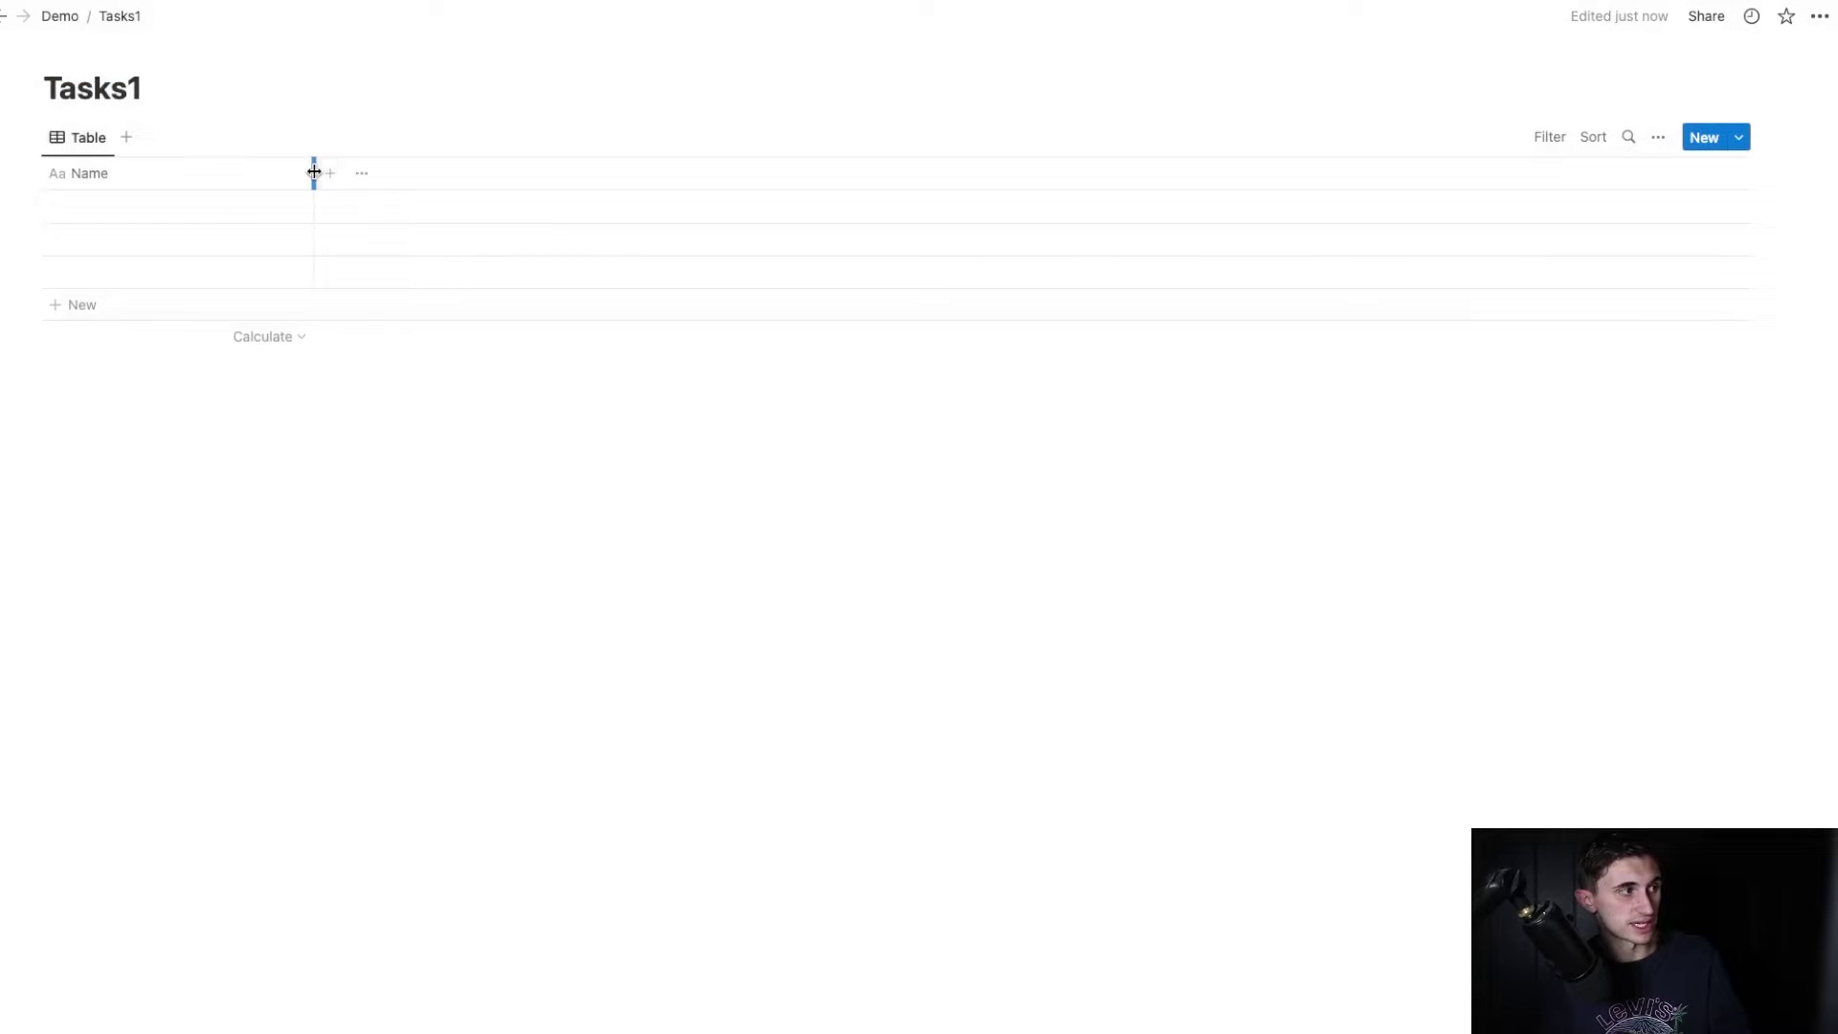
click(205, 175)
text(Task)
key(Return)
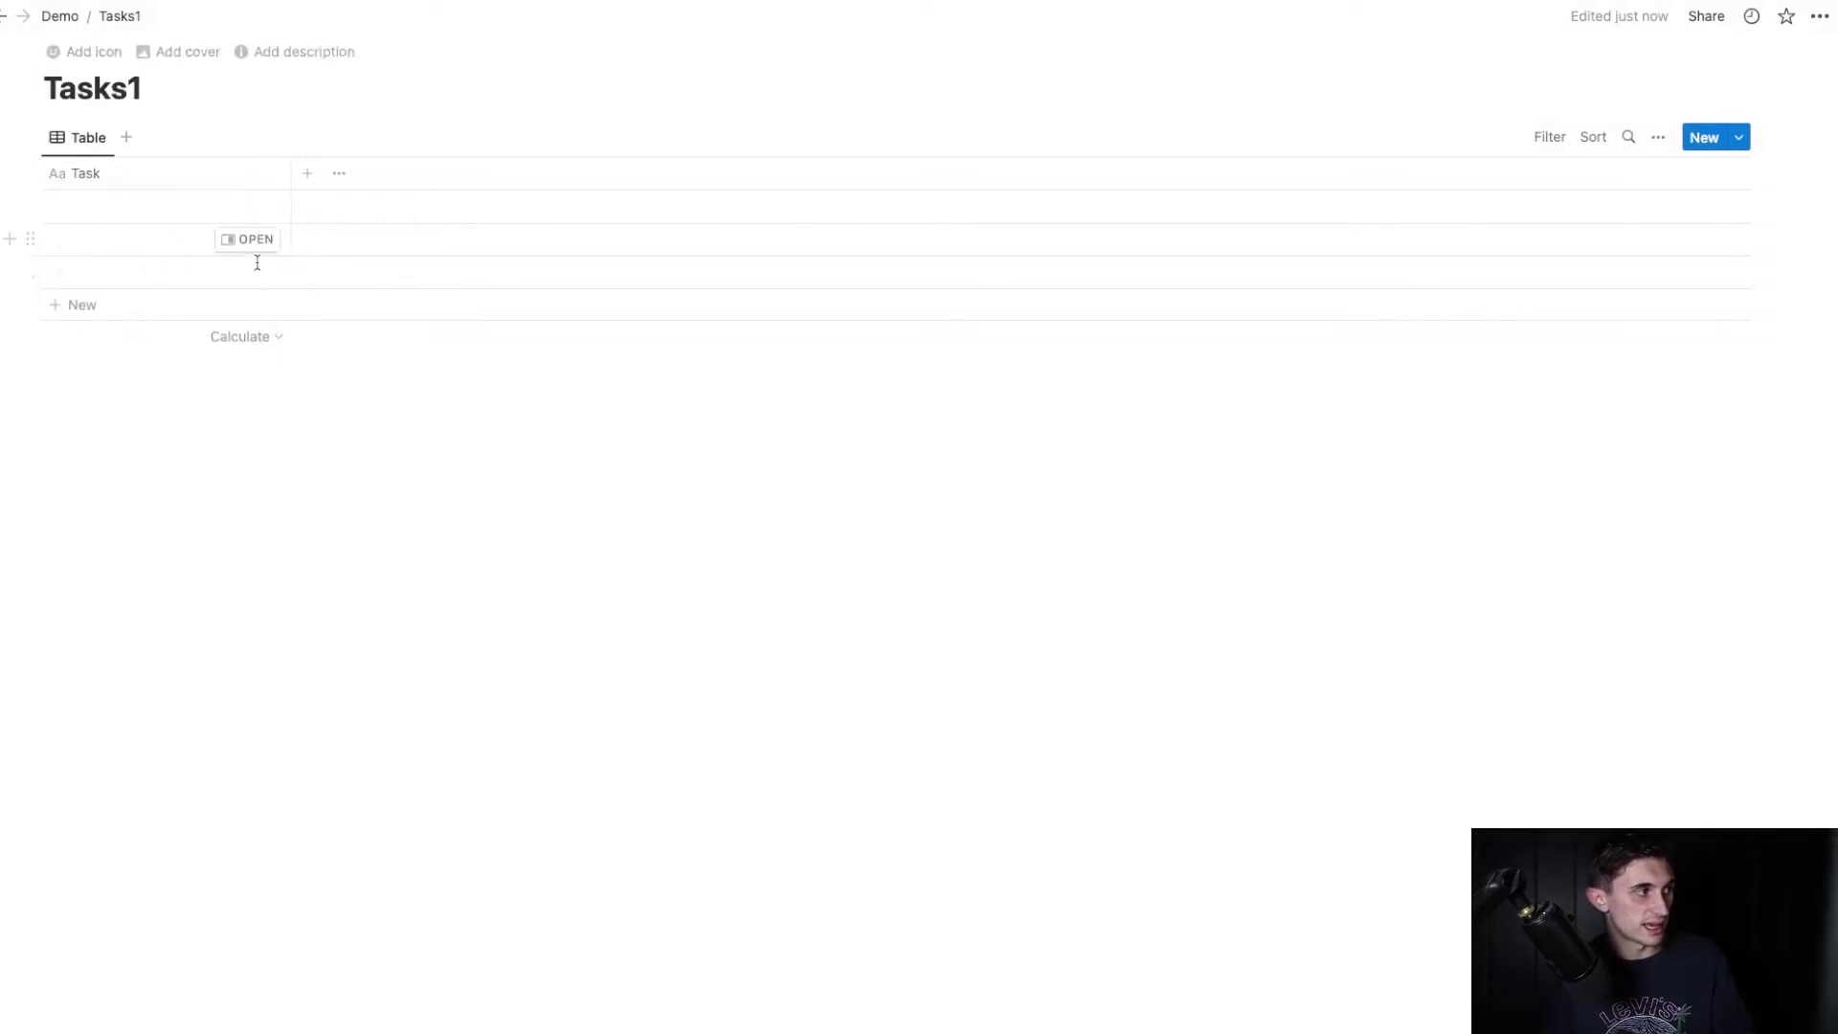
Add a checkbox property named "Complete" and narrow its column to the width of the checkbox.
click(308, 175)
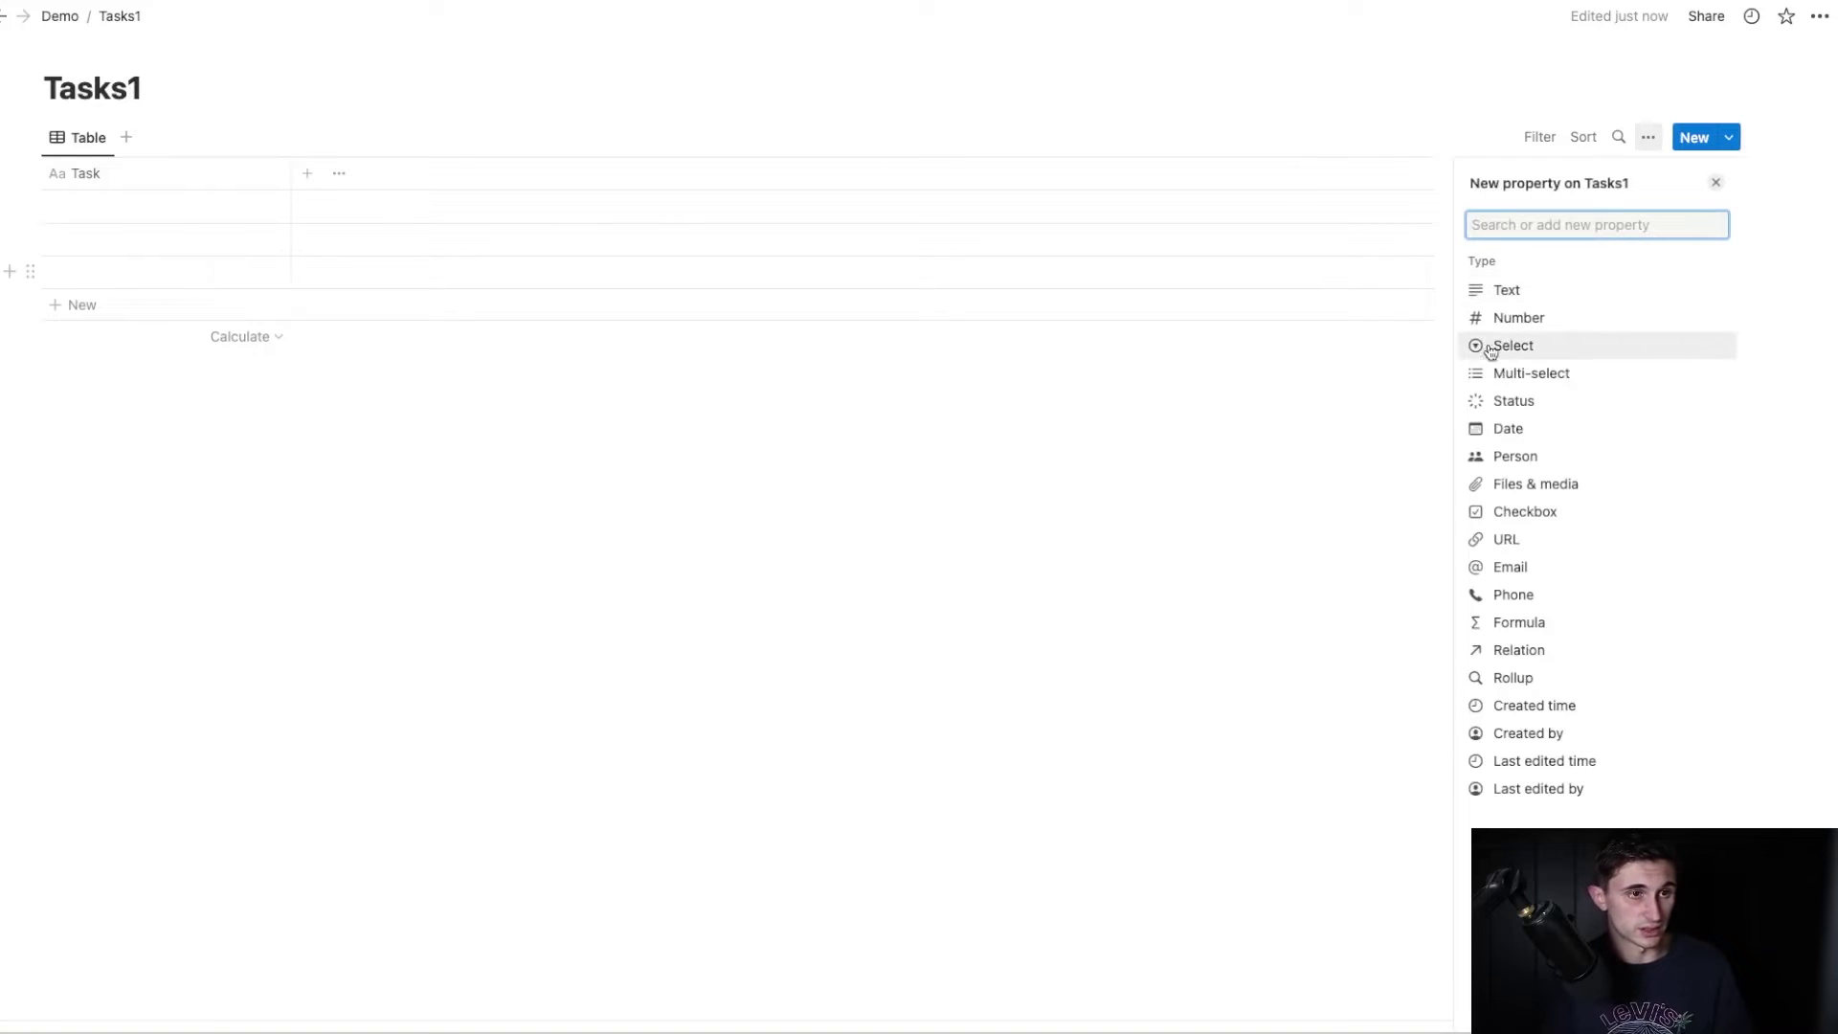
click(1558, 515)
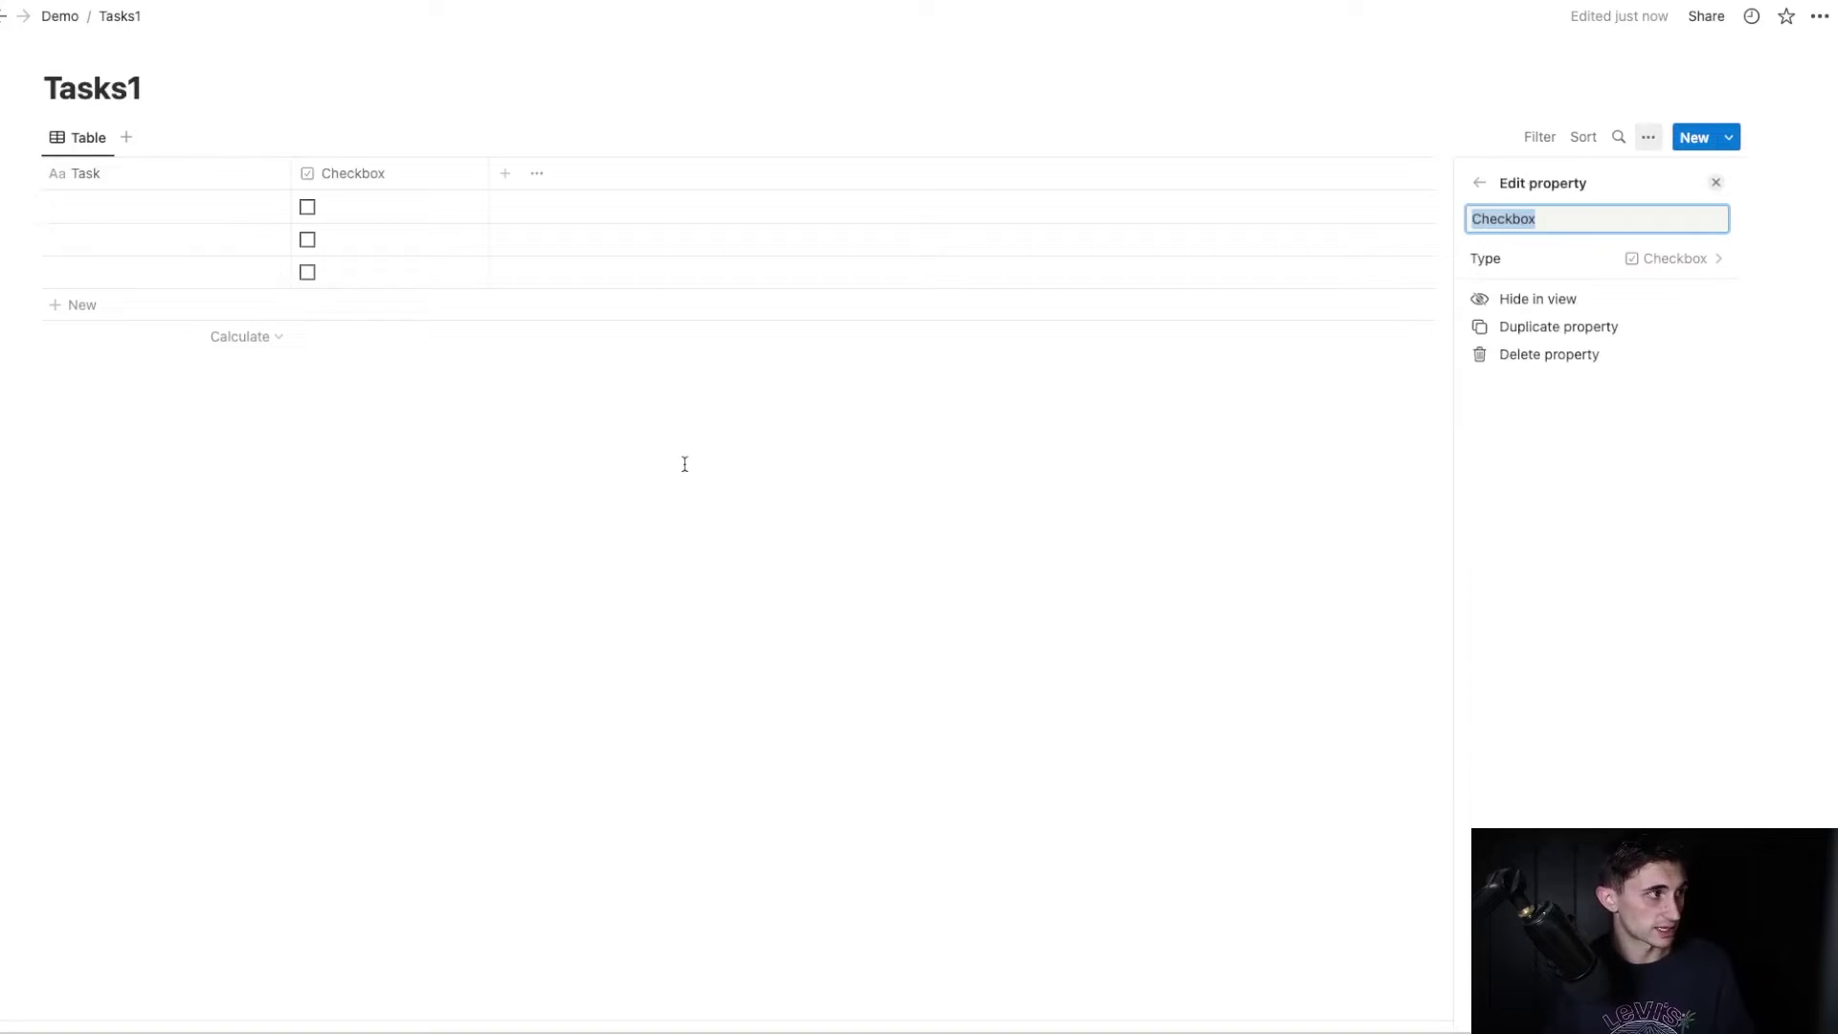
click(681, 464)
click(390, 175)
double_click(394, 217)
text(Complete)
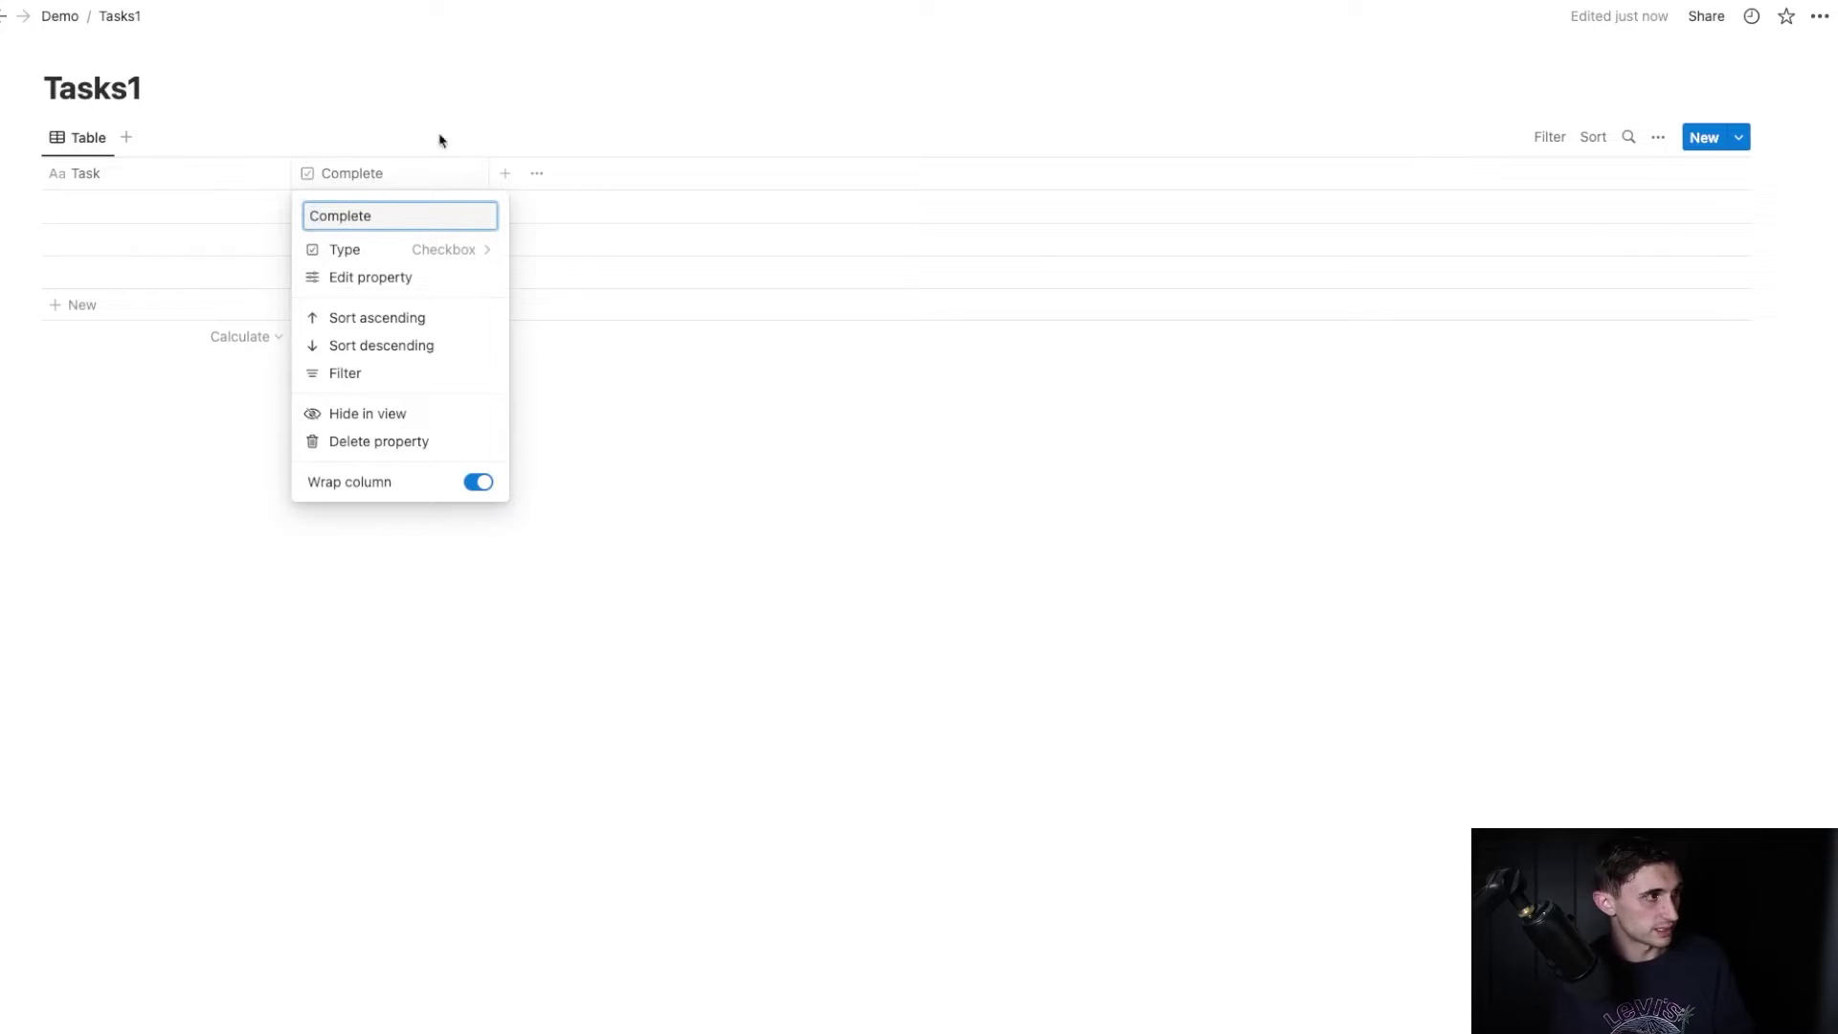
key(Return)
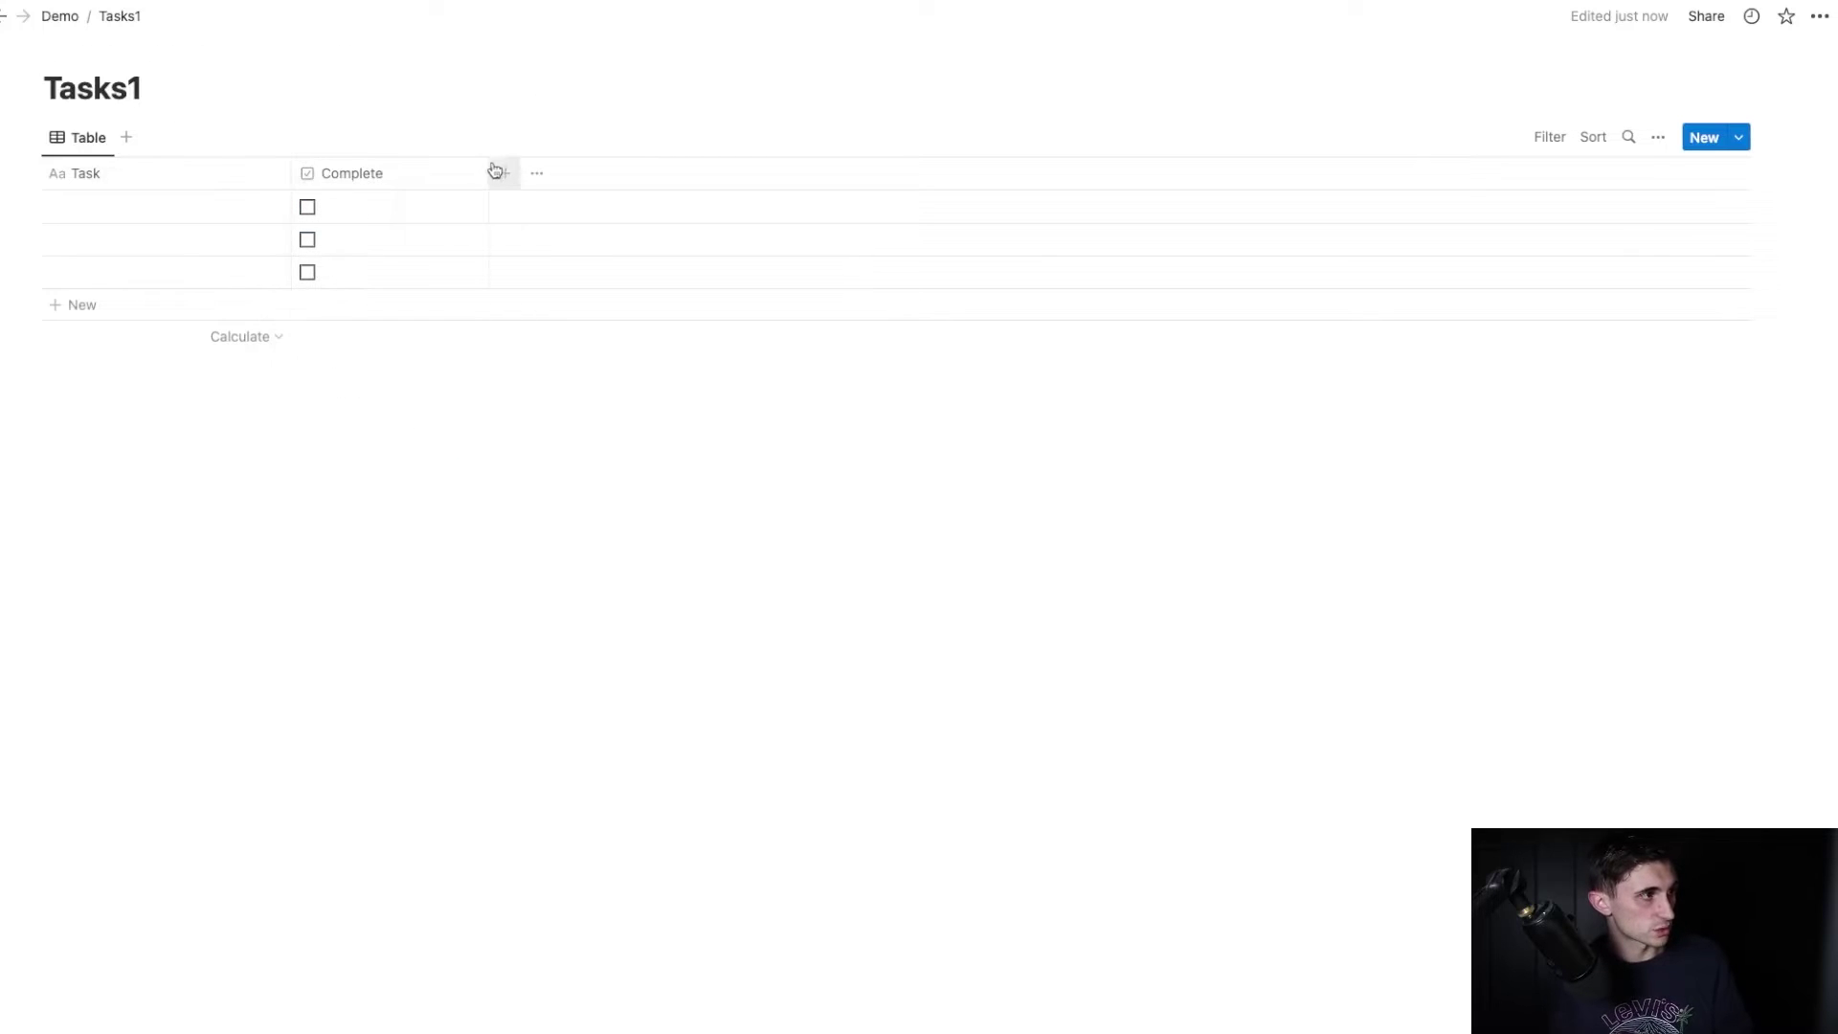
drag(485, 173, 324, 173)
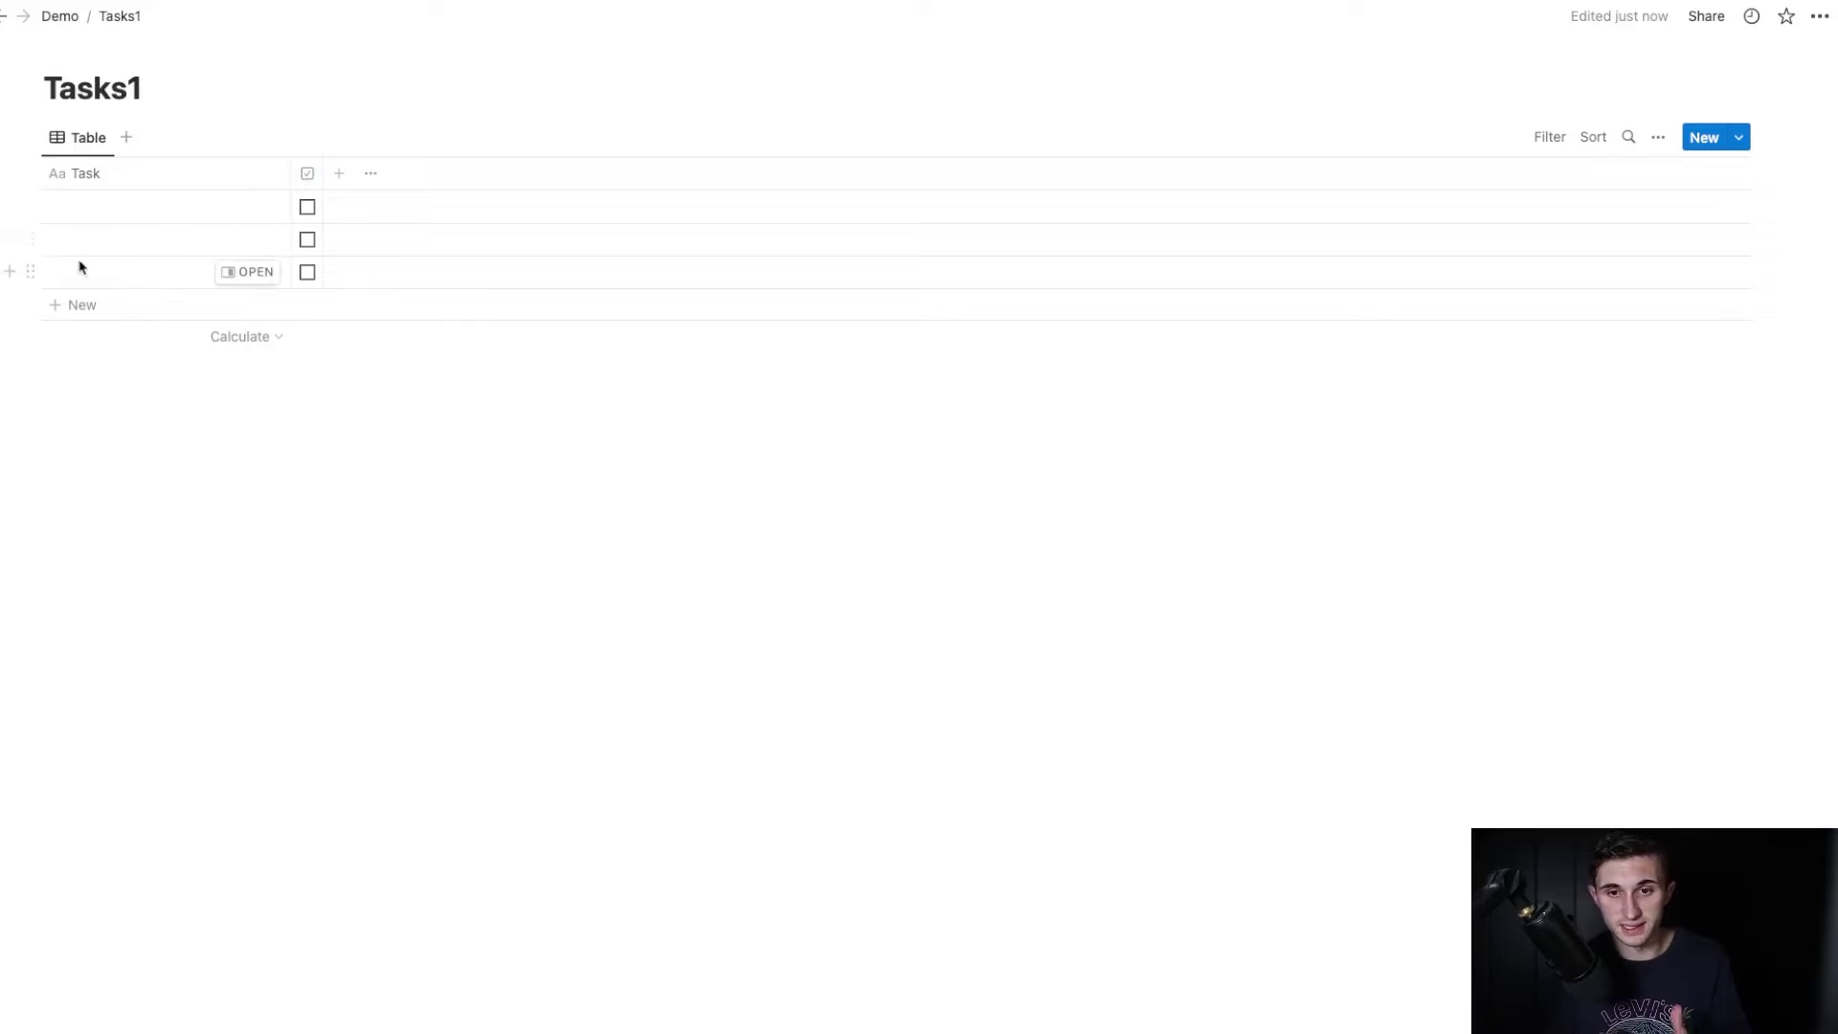
Fill the three rows with "film productive dude video", "organize my second brain" and "walk the dog", and return to the Demo page.
click(459, 78)
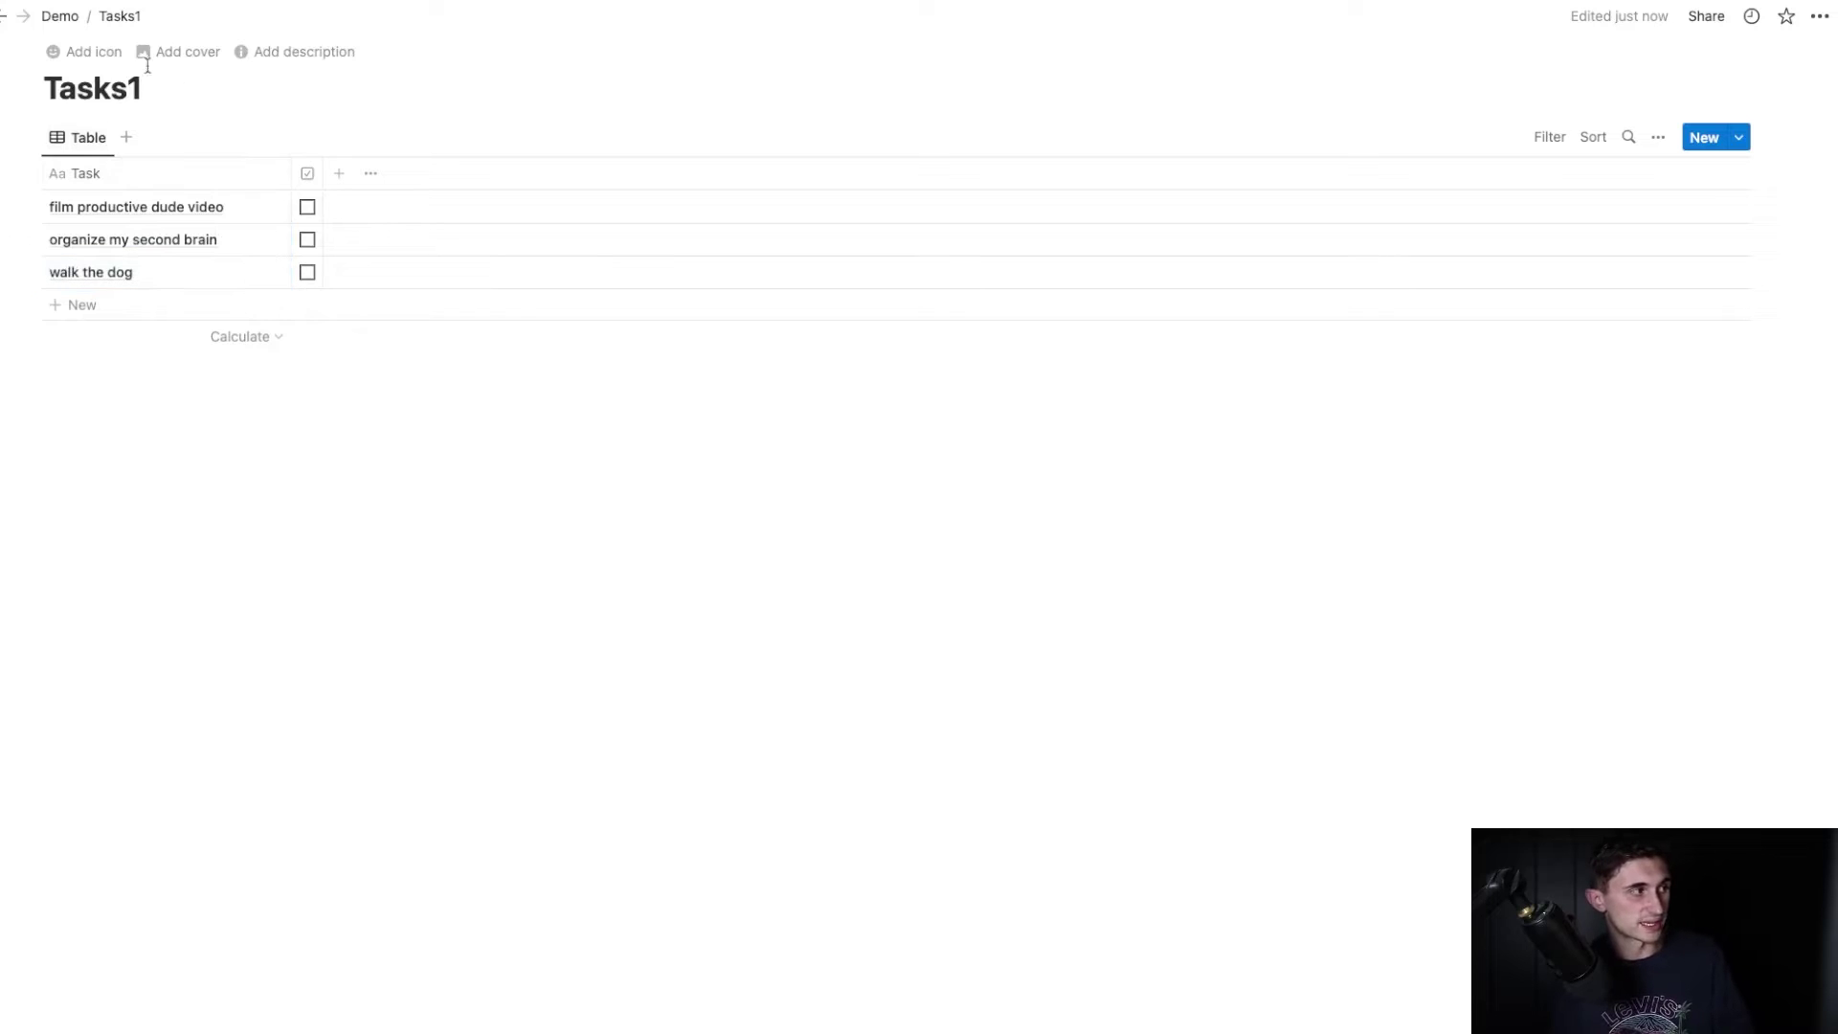
click(65, 17)
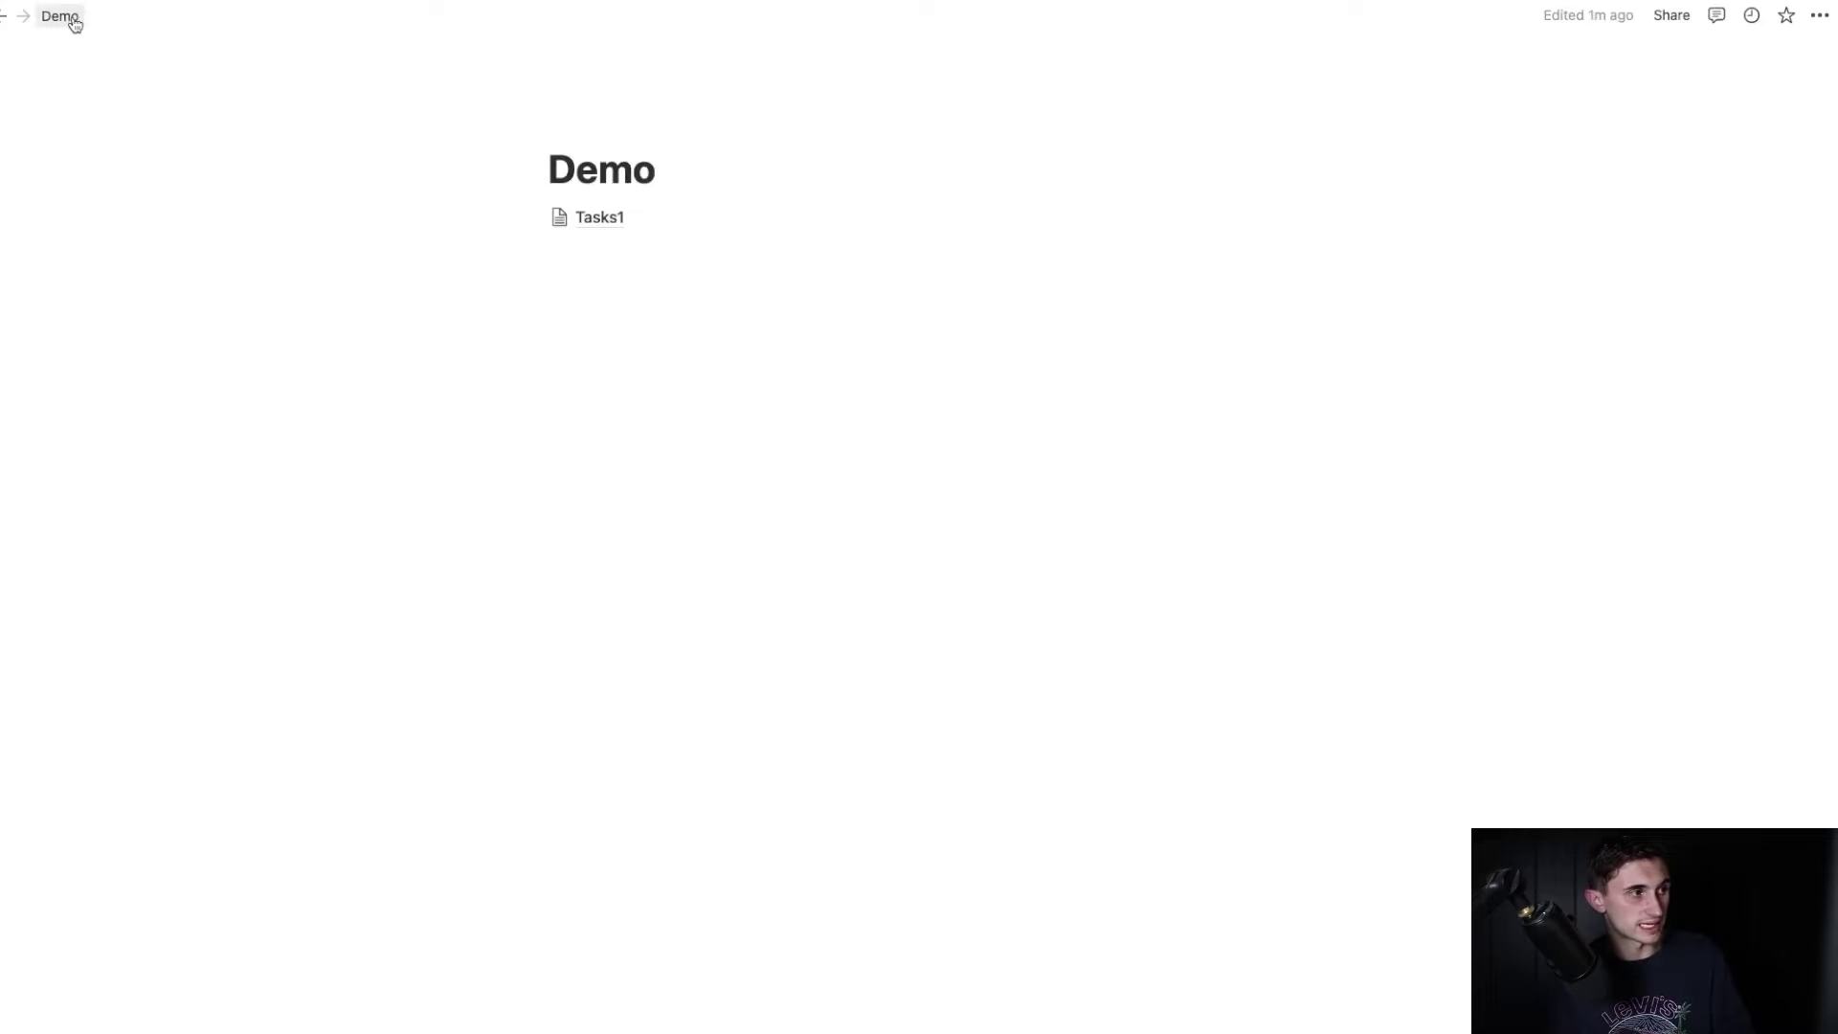
Open the Tasks1 database from the Demo page to look over its task list.
click(599, 219)
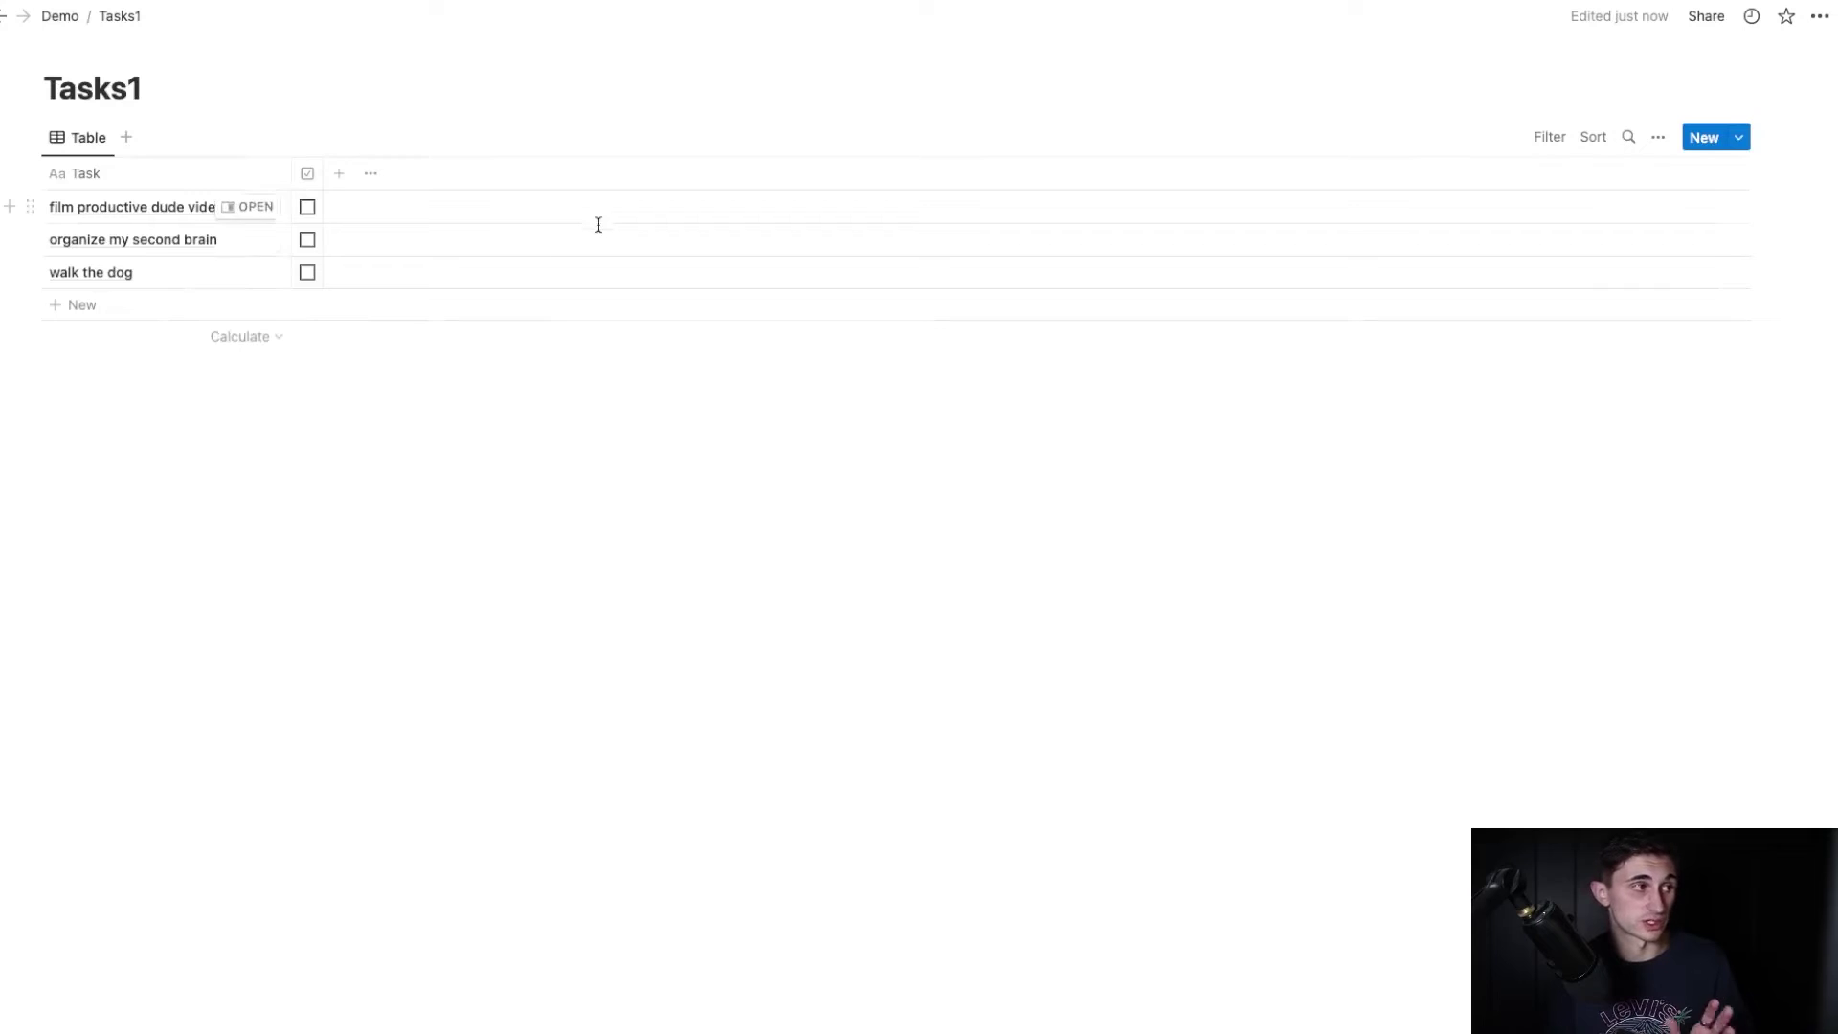
click(65, 16)
click(648, 219)
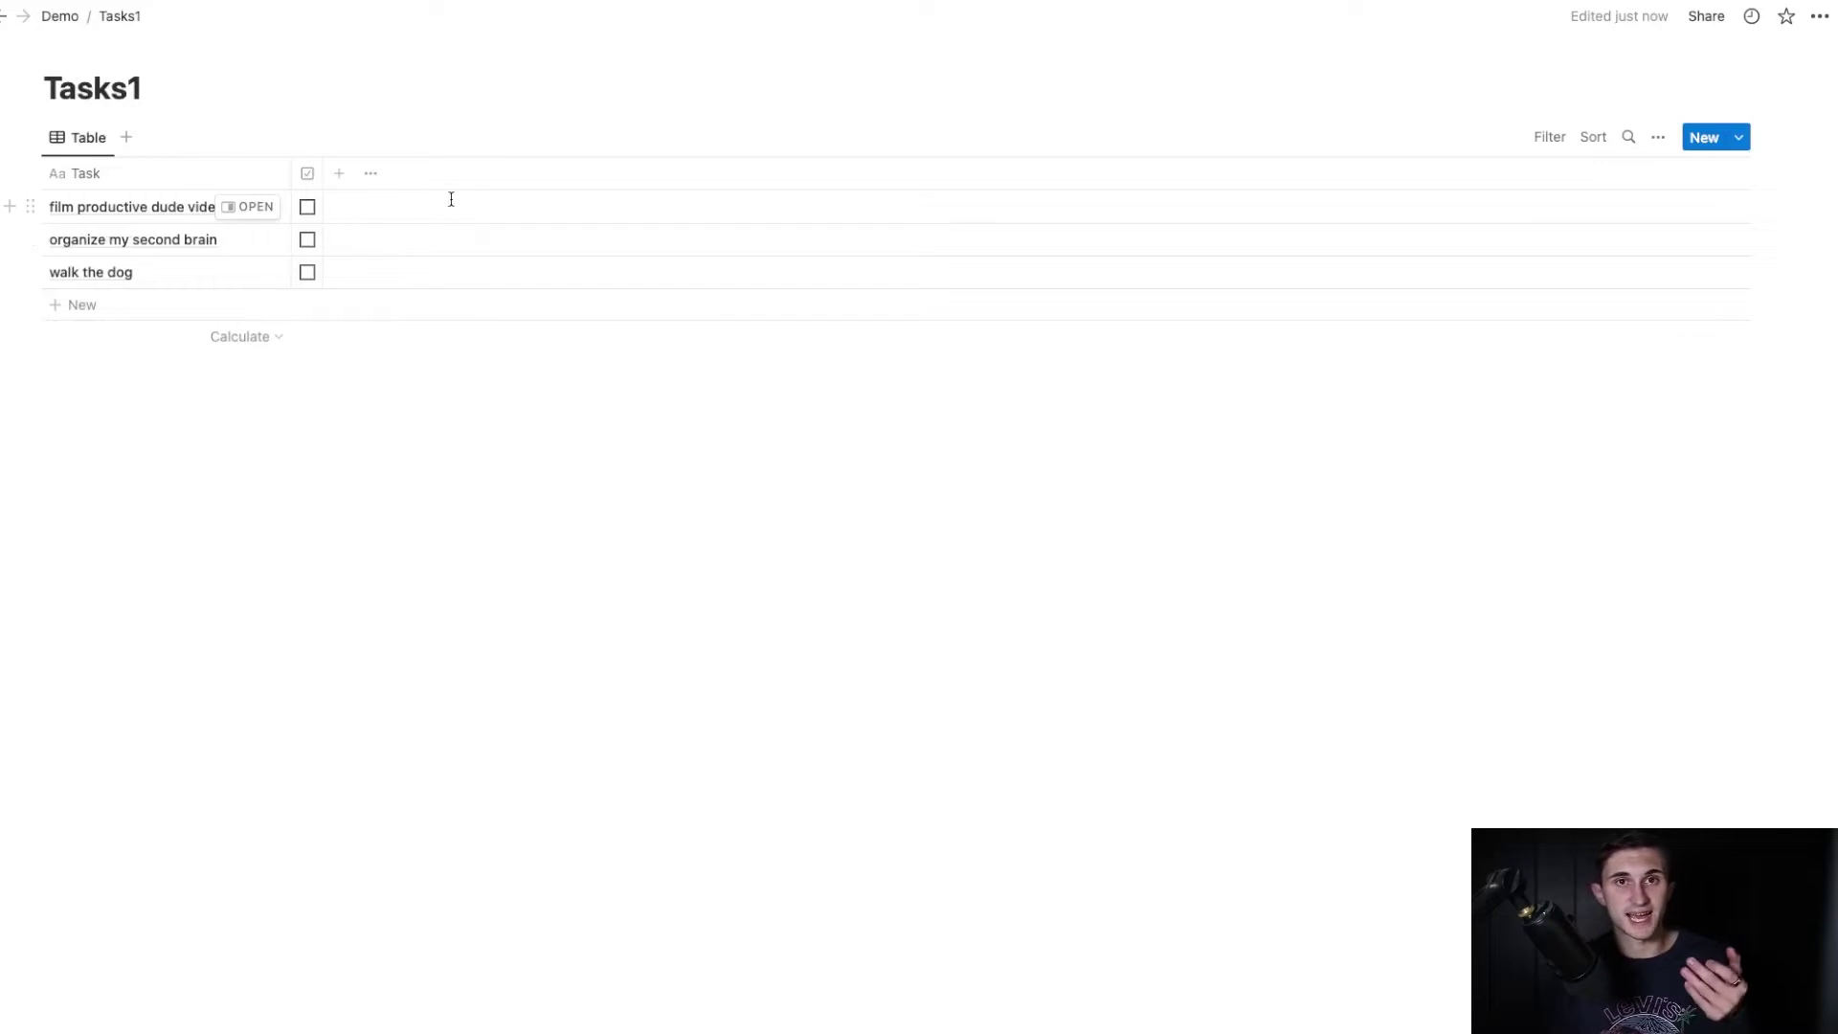
Insert a callout block on the Demo page below the Tasks1 link.
click(69, 19)
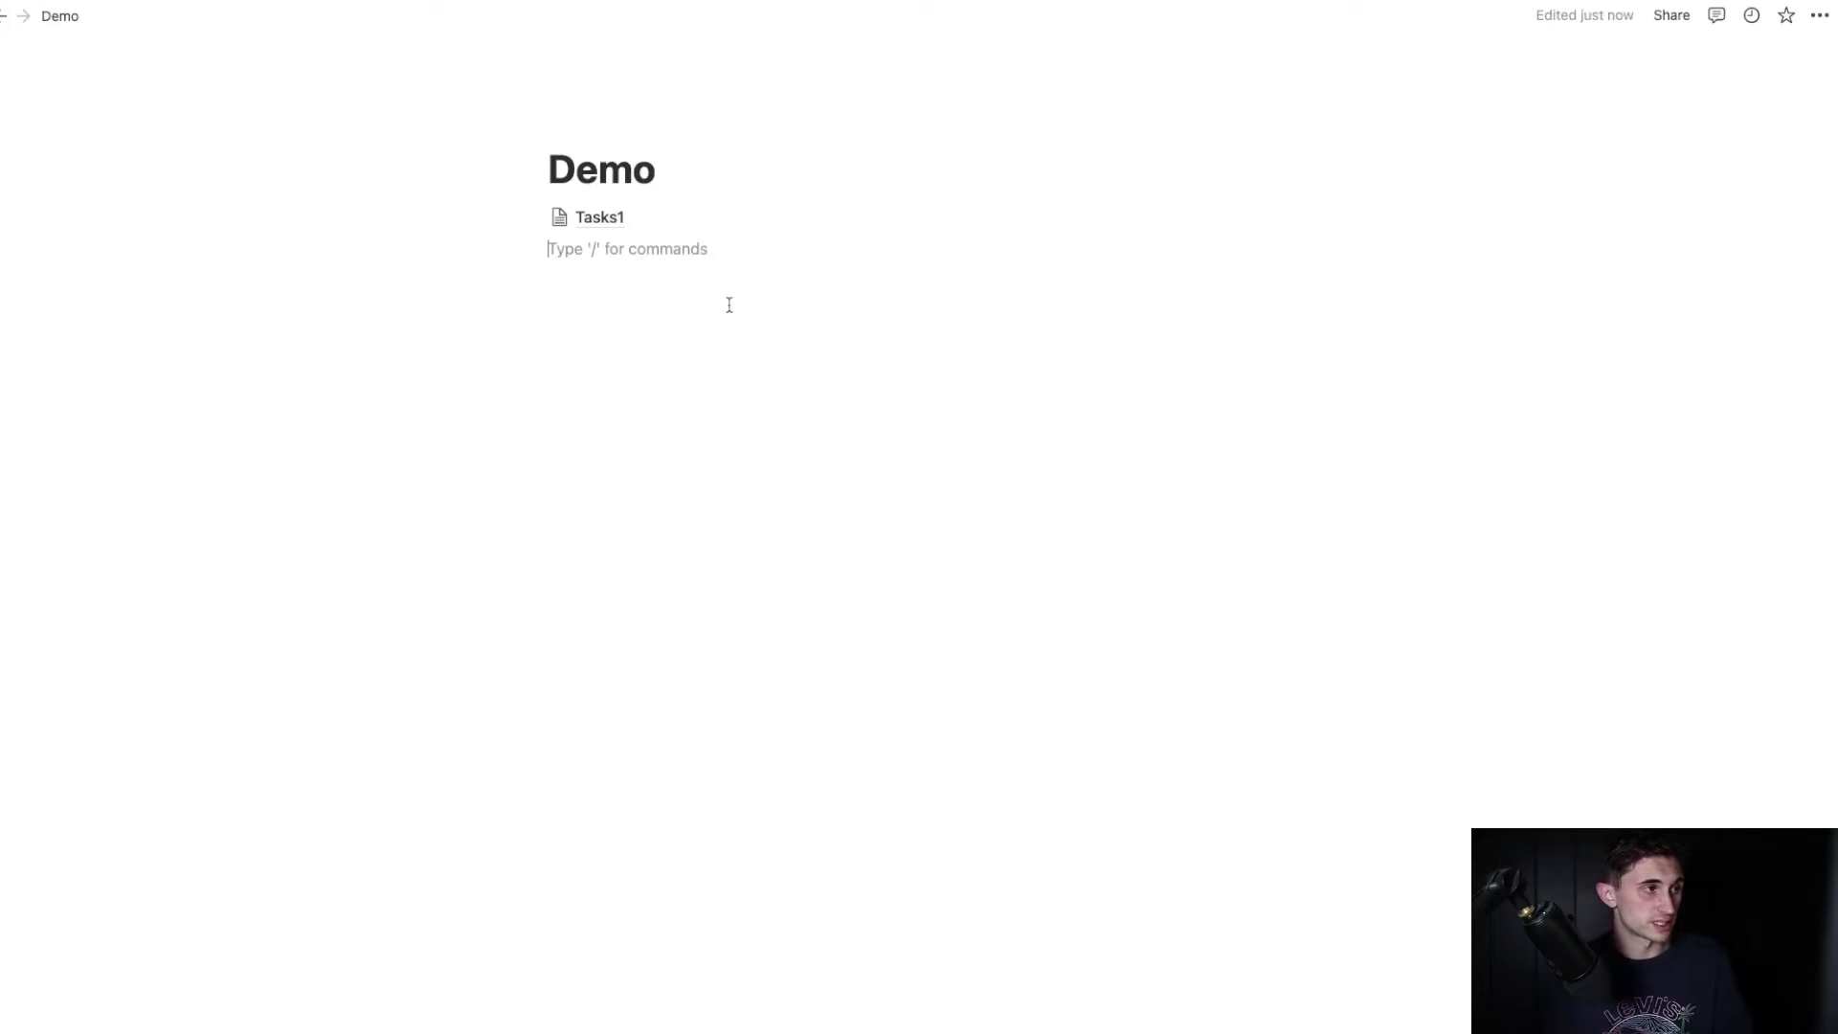
text(/calou)
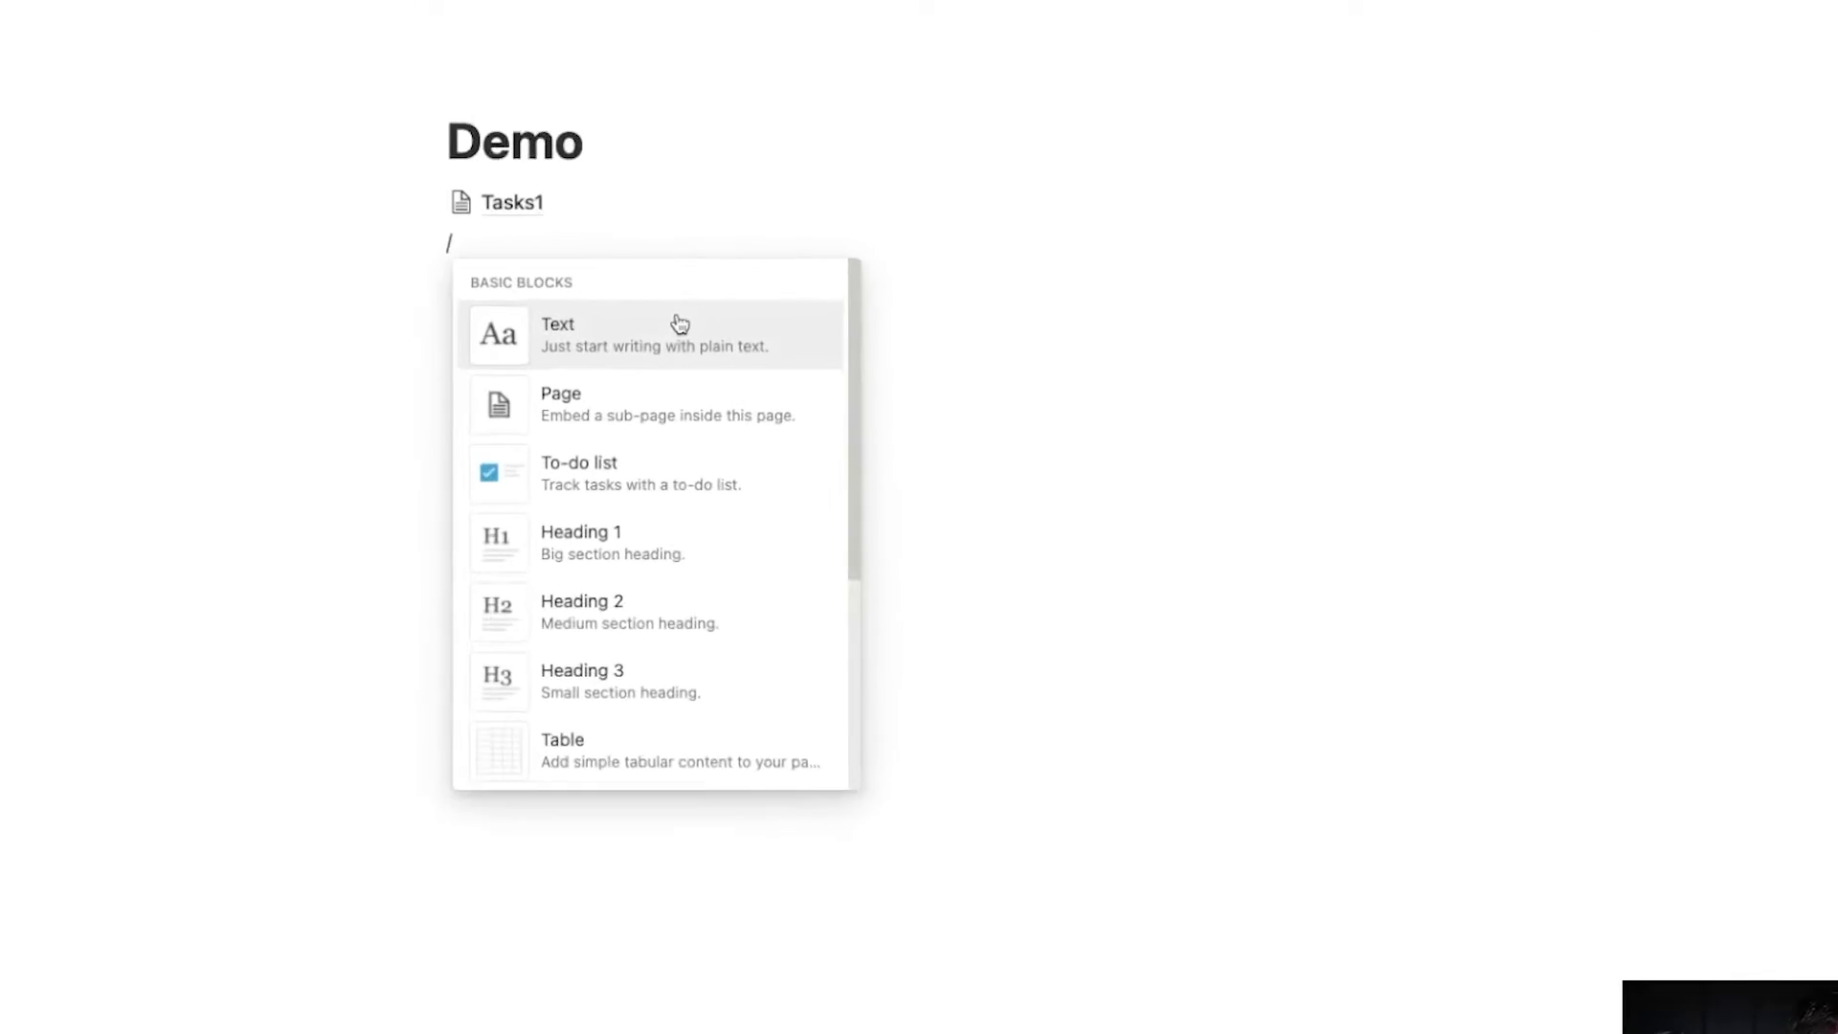
key(BackSpace)
key(BackSpace)
text(lo)
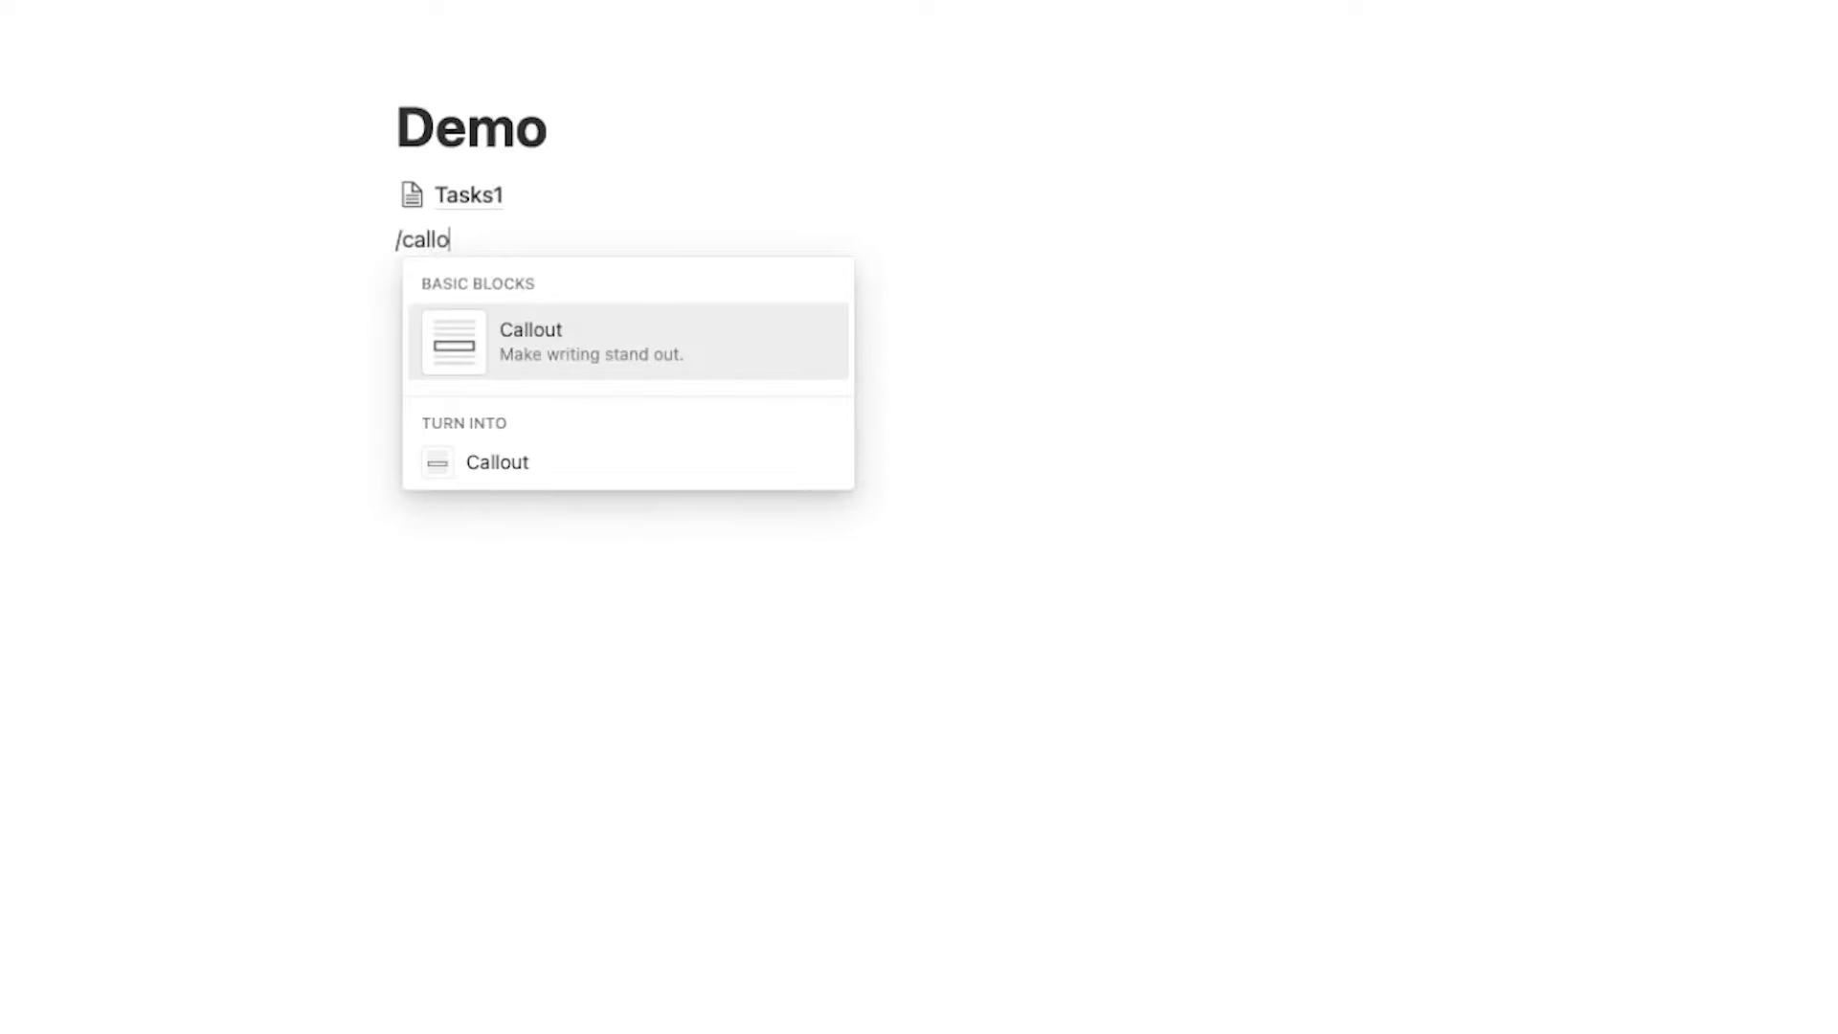
text(ut)
key(Return)
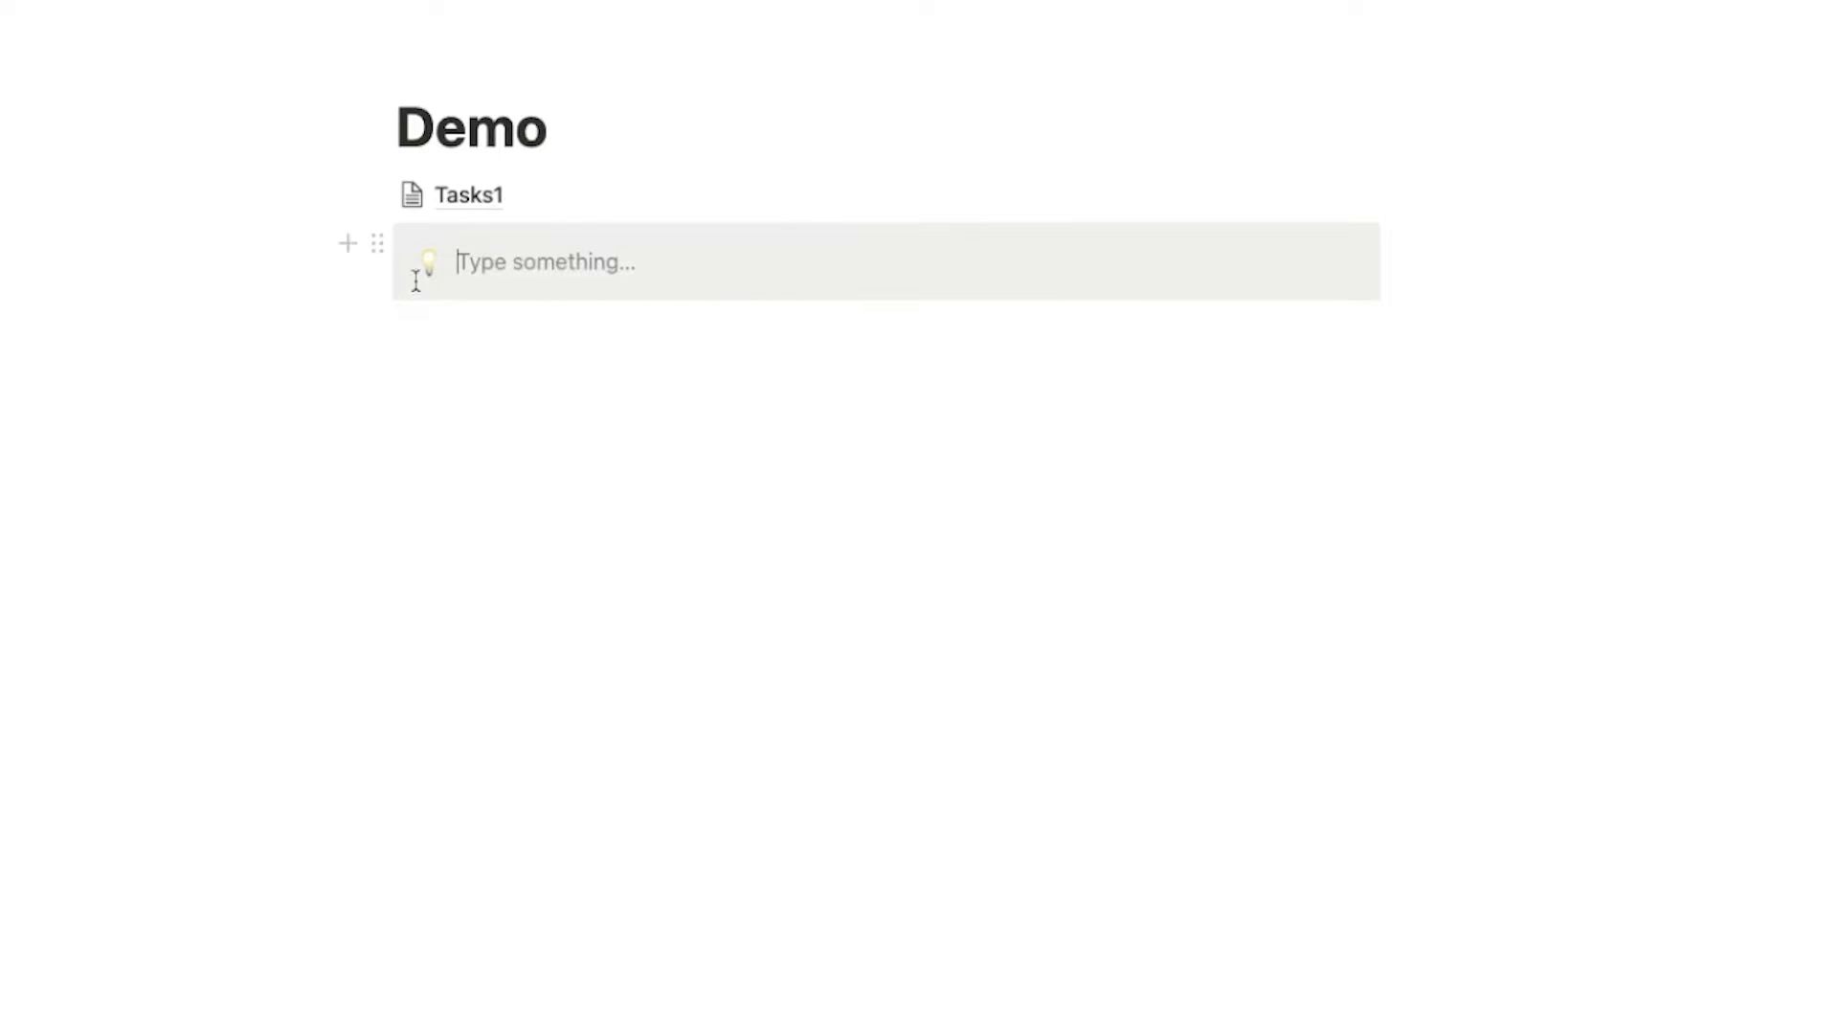
Enter "Quick Capture" in the callout and change its icon to the brain emoji.
text(Q)
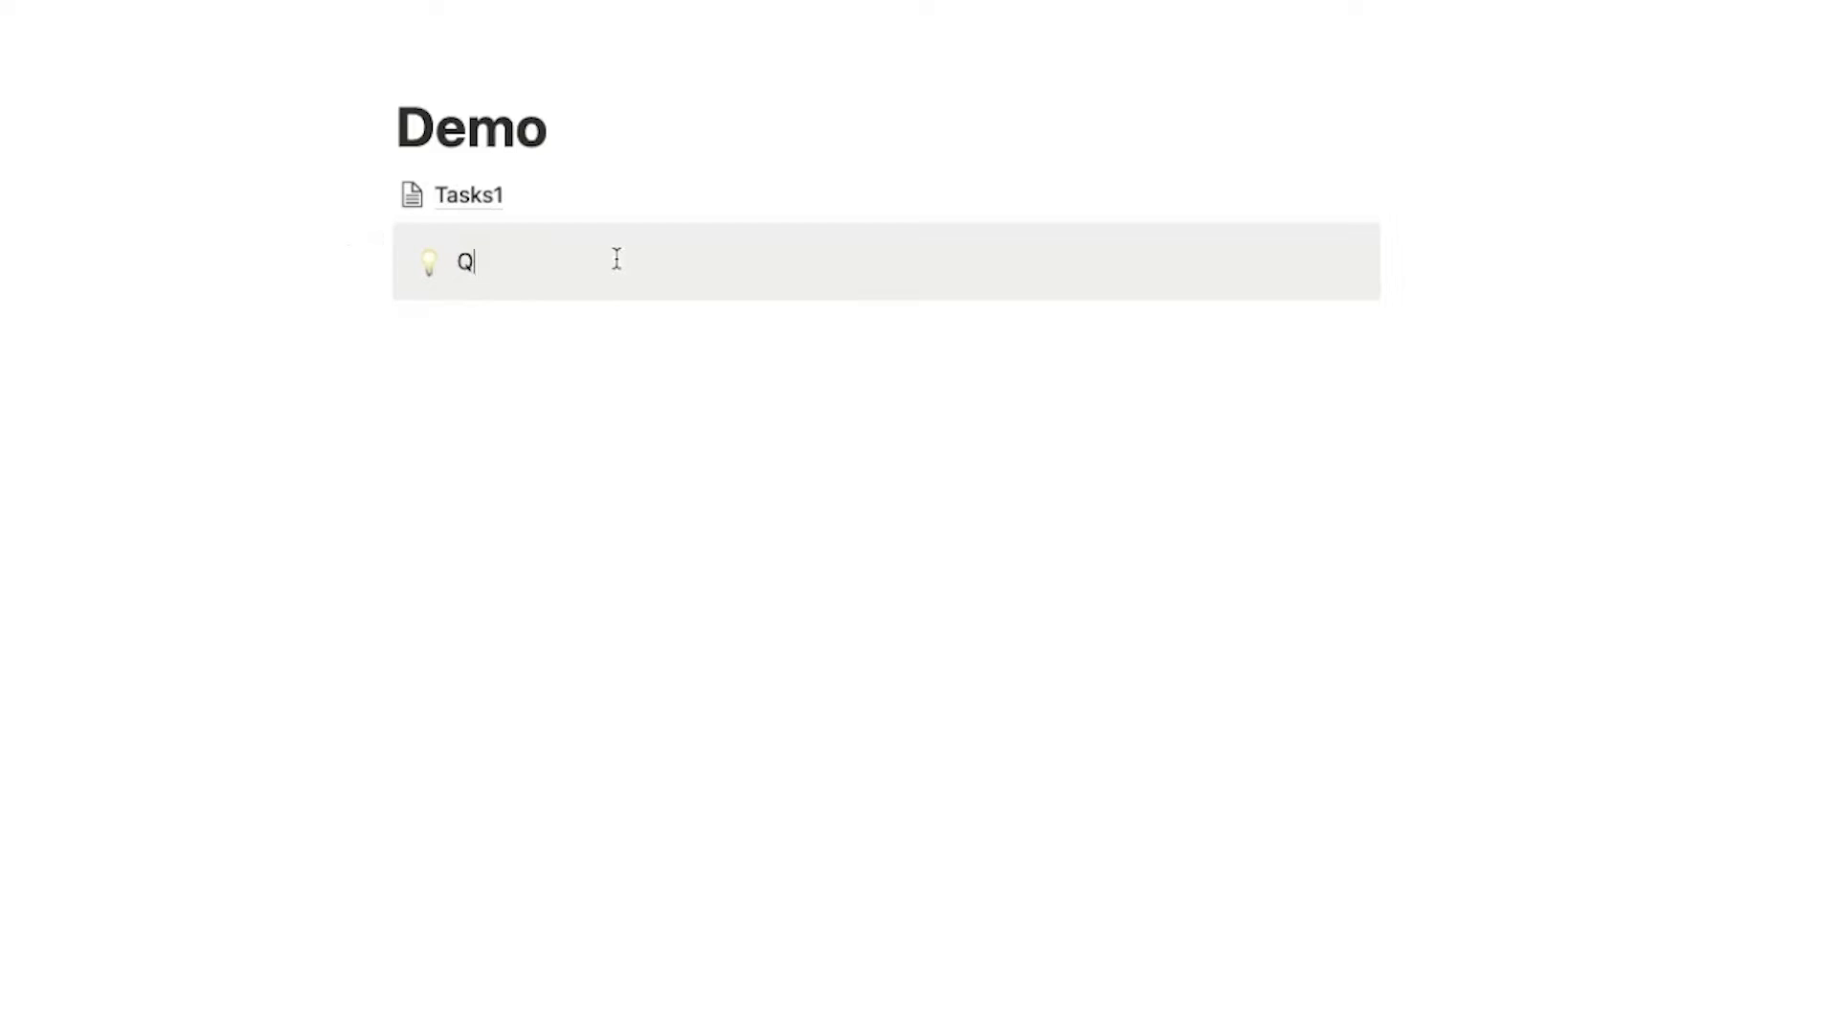
text(uick Capture)
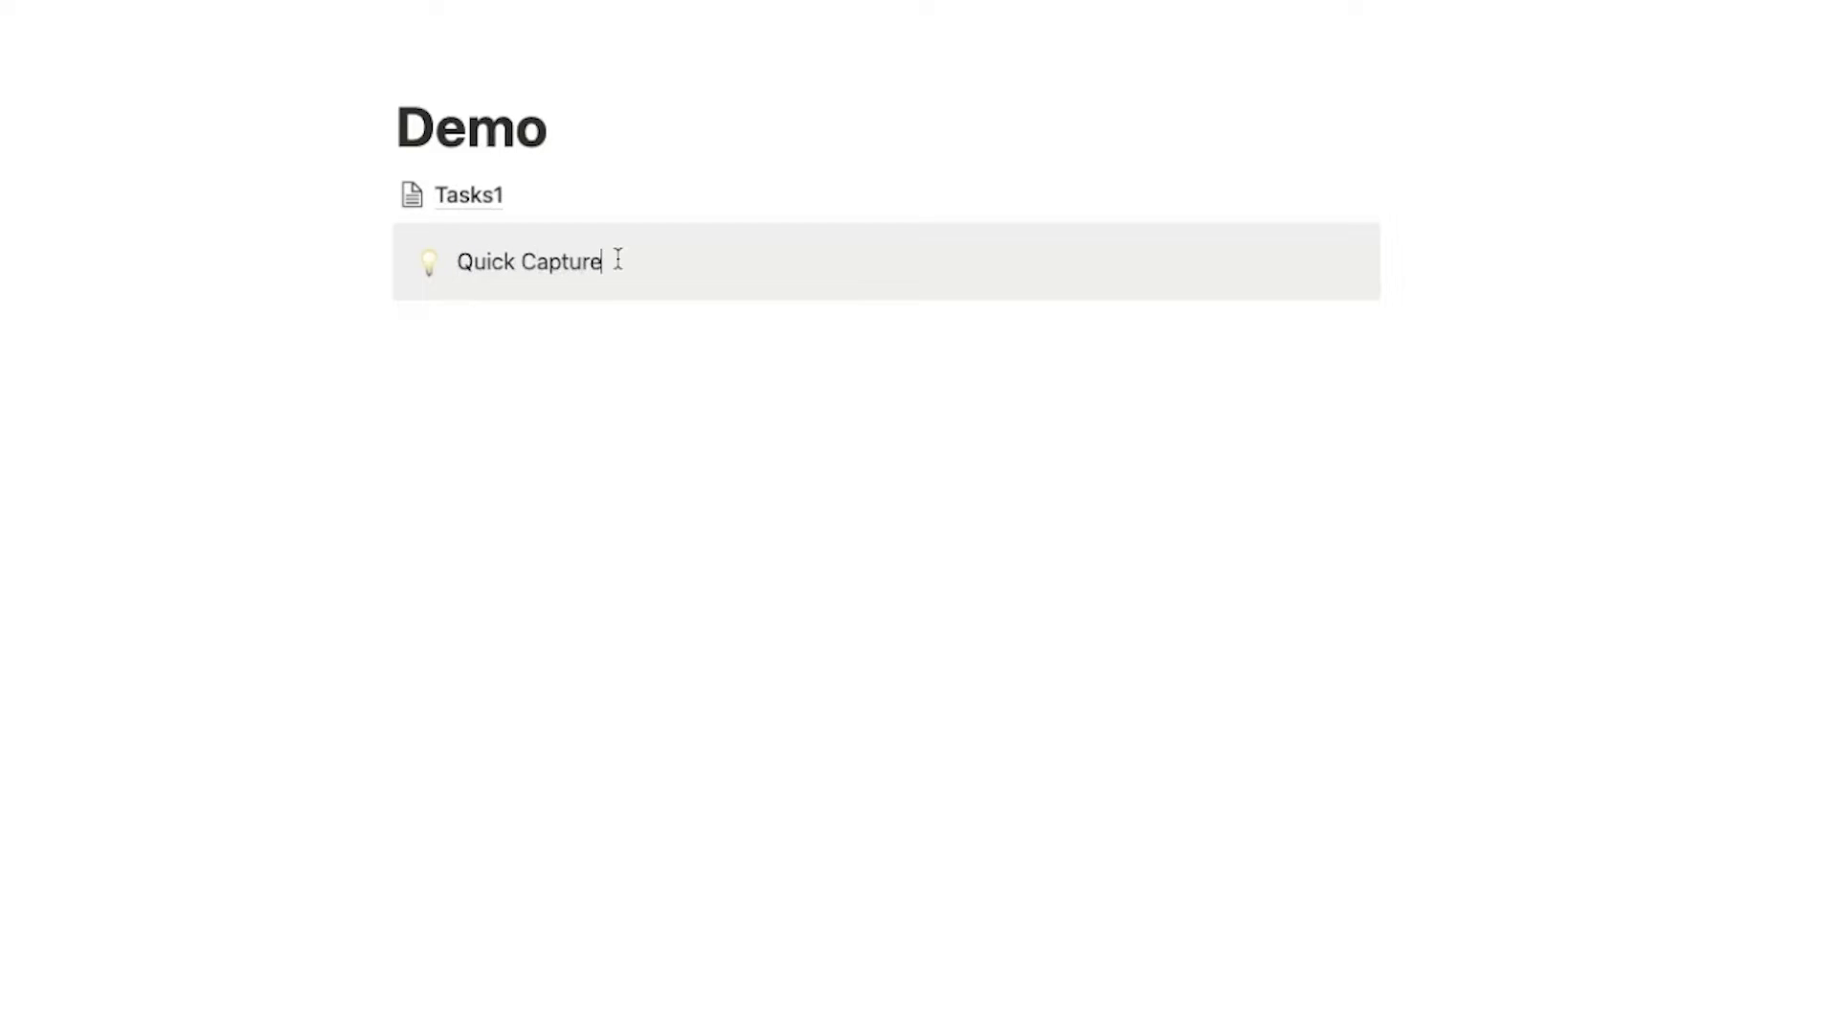
click(439, 264)
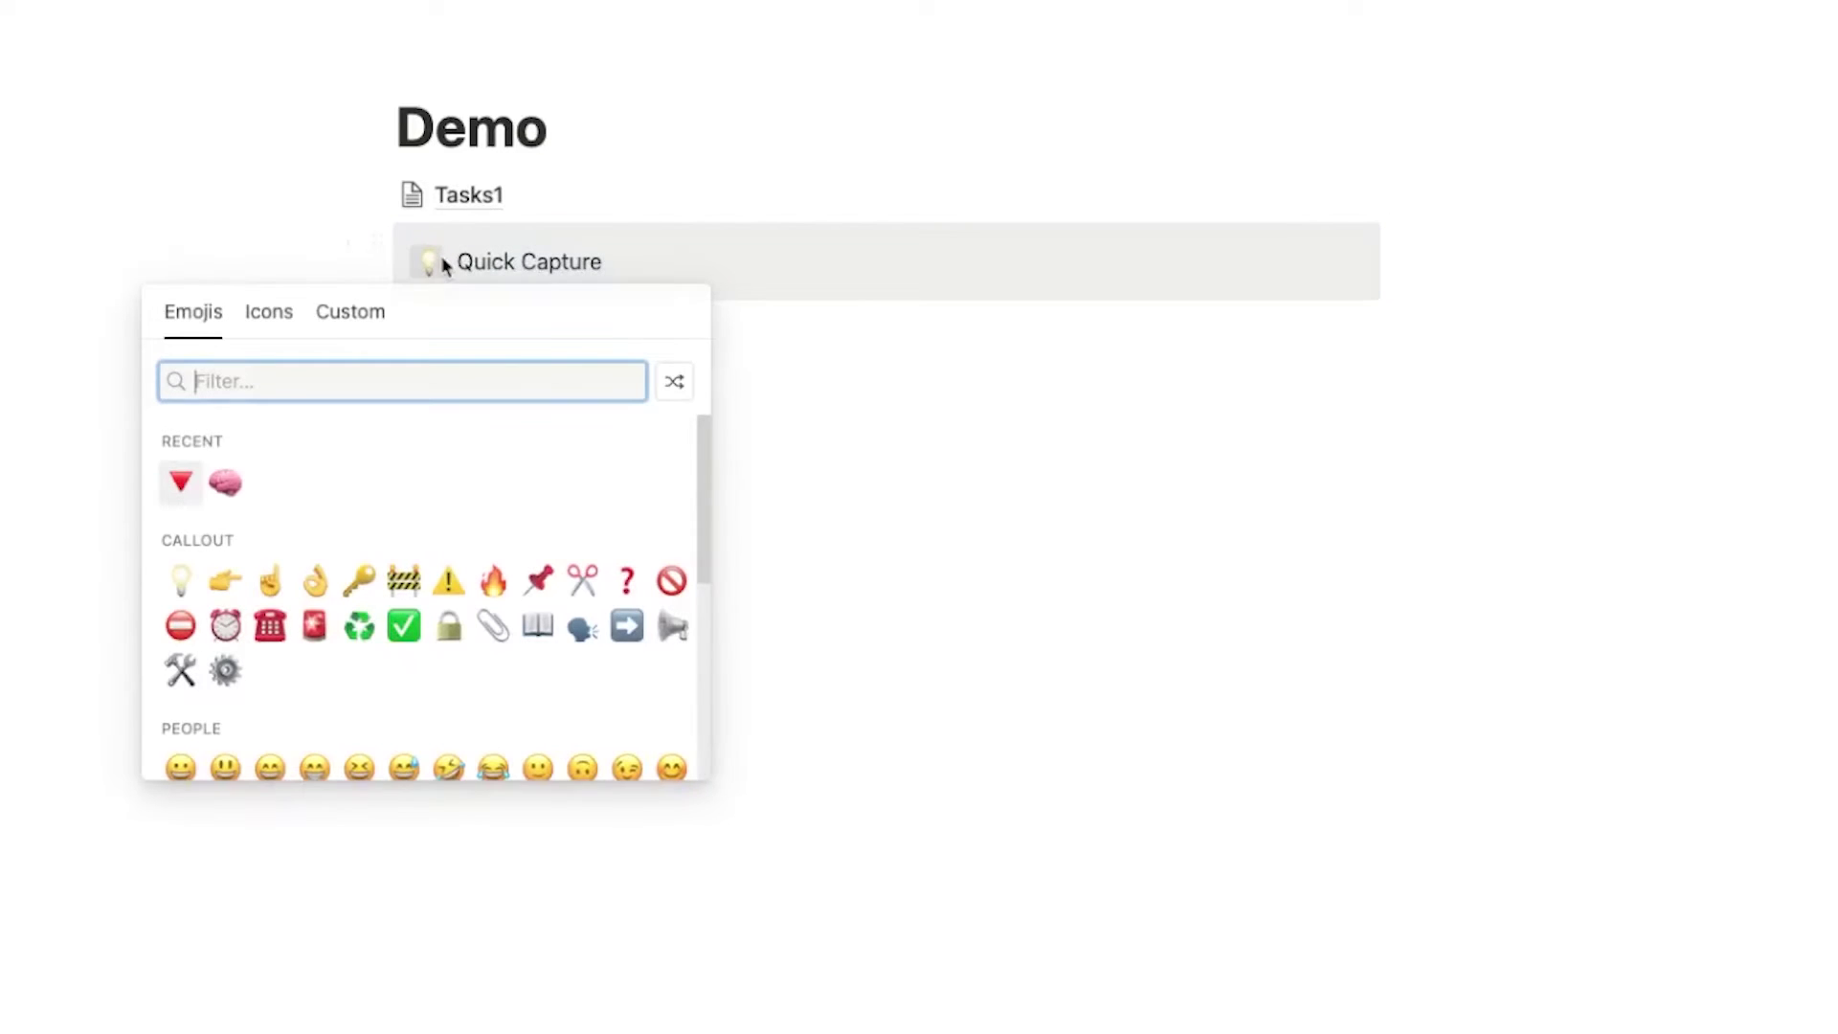
click(225, 483)
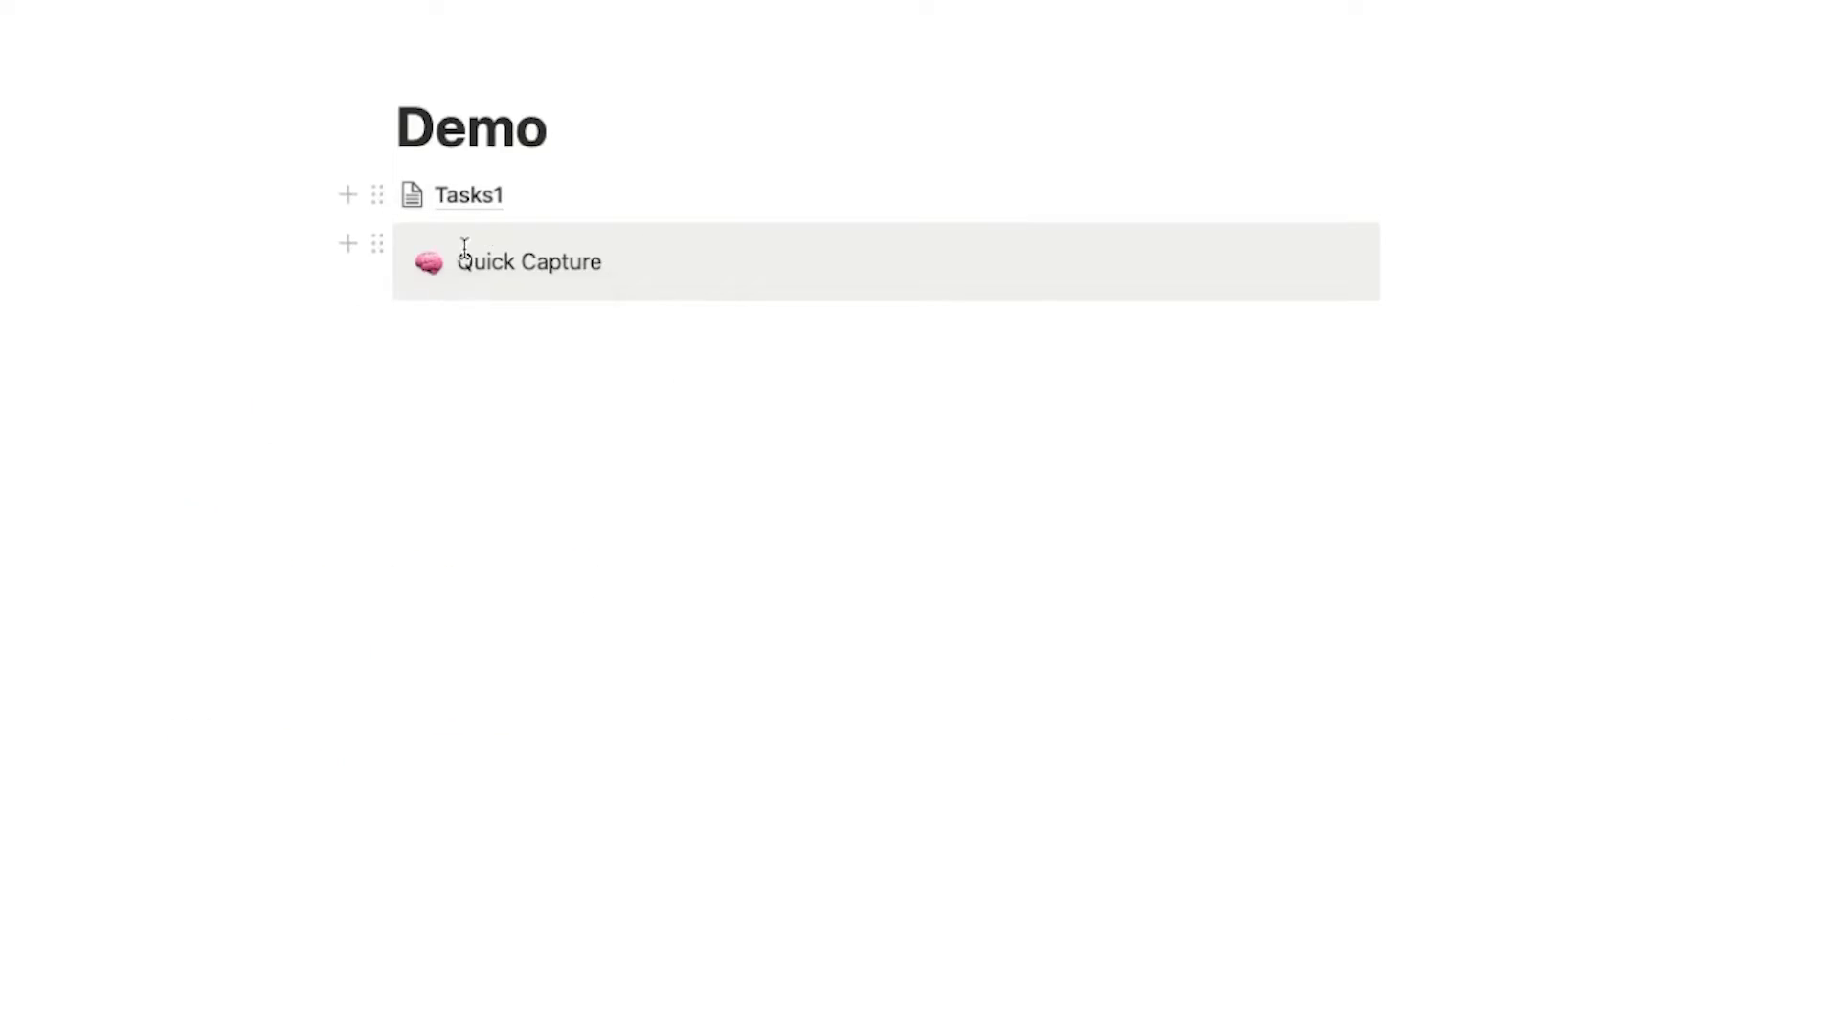
Make the "Quick Capture" callout title bold and place a divider directly beneath it inside the callout.
drag(677, 263, 416, 285)
click(763, 259)
key(Return)
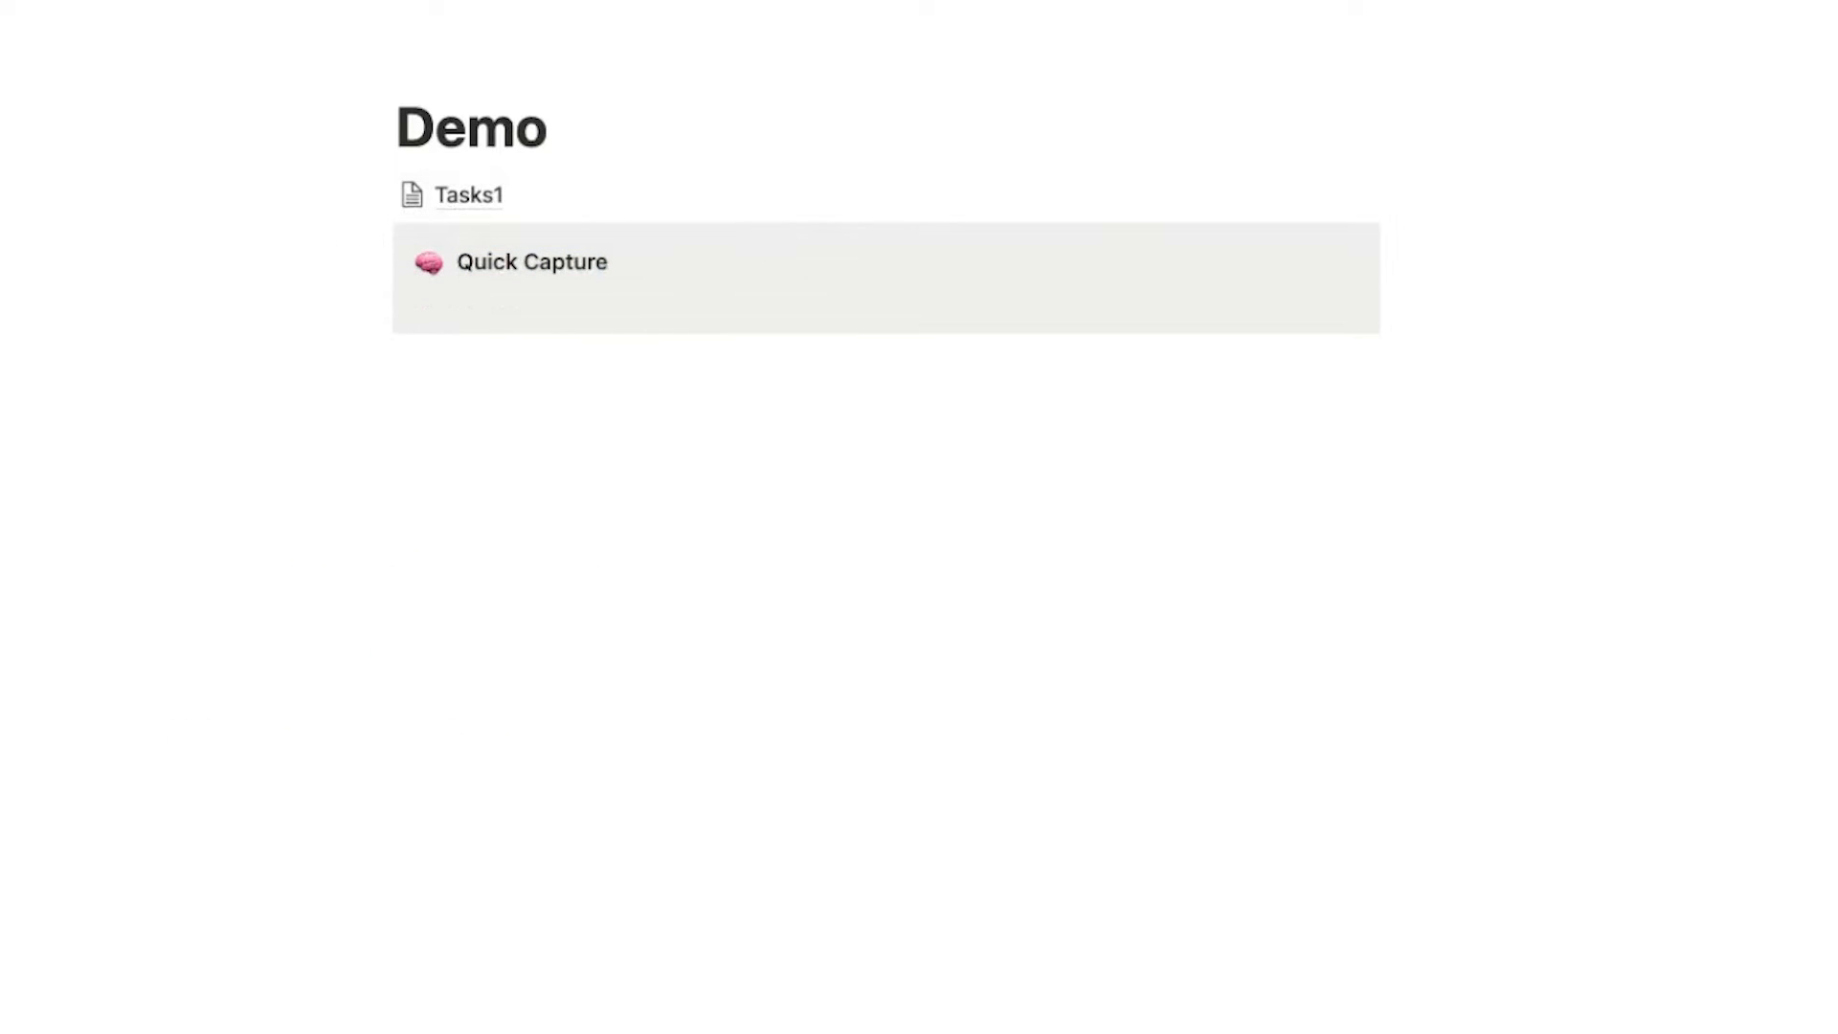
key(Return)
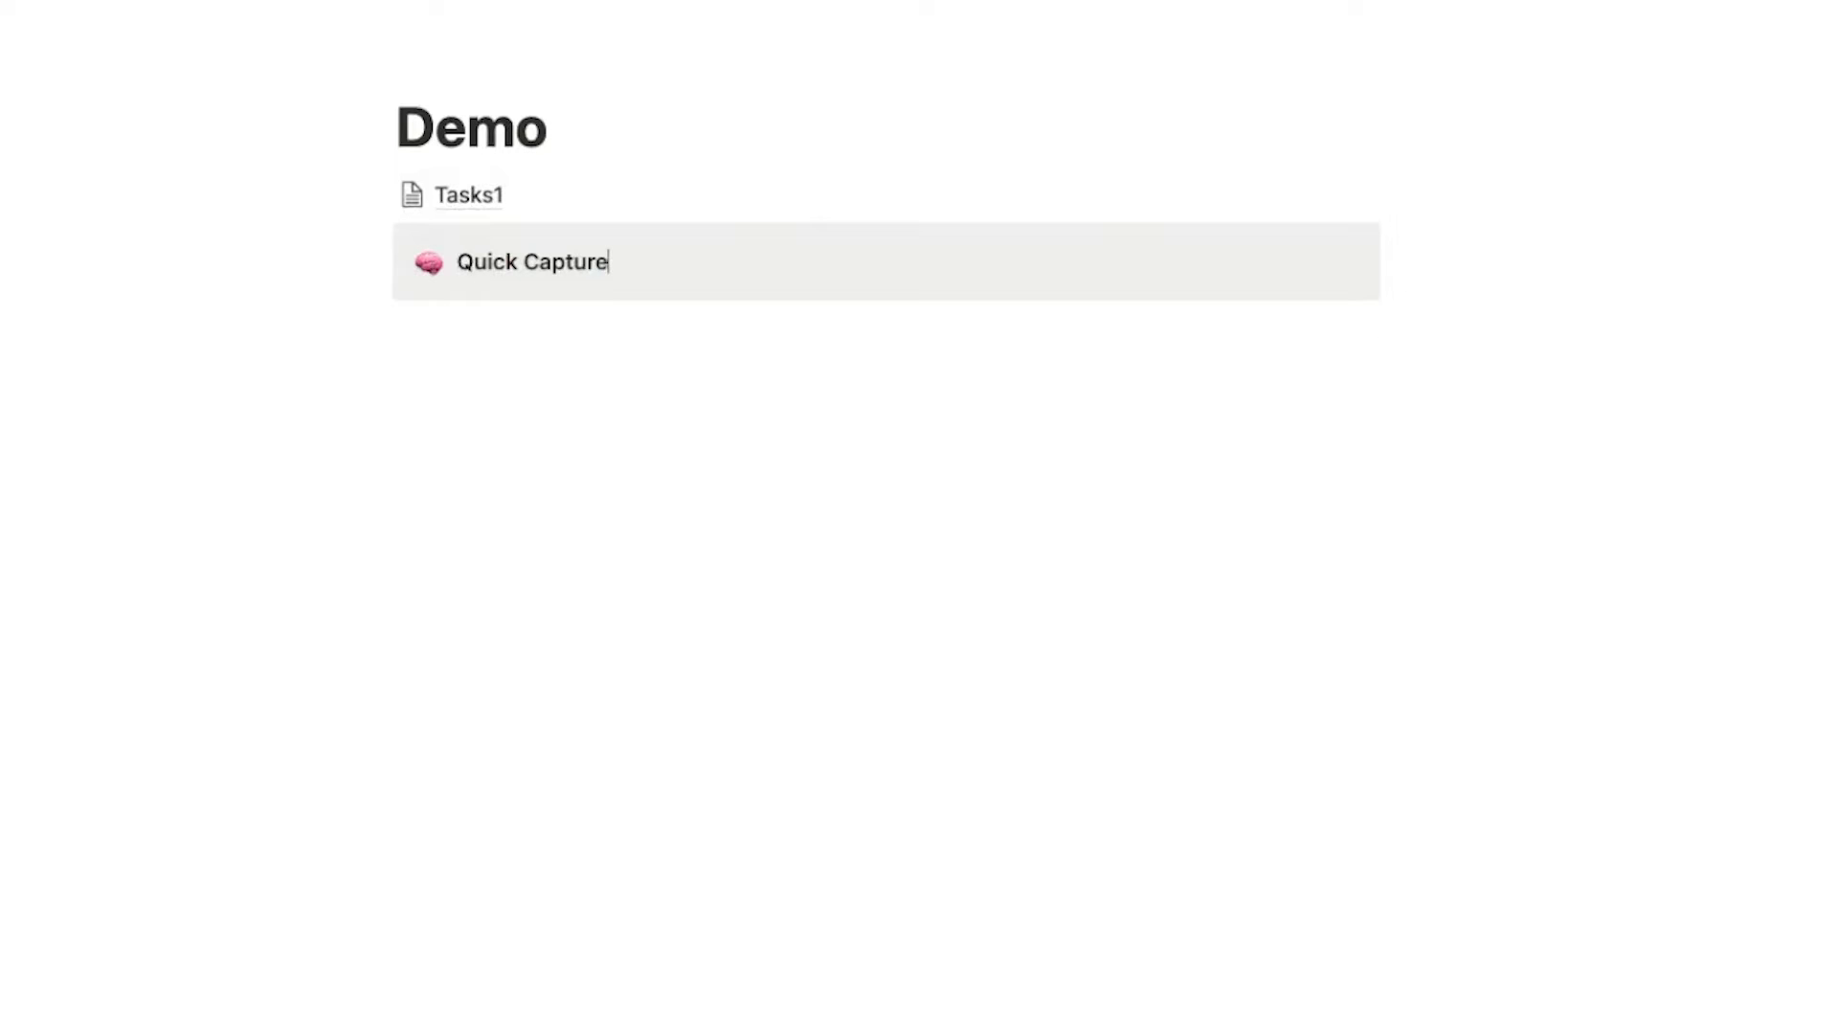
drag(376, 348, 518, 292)
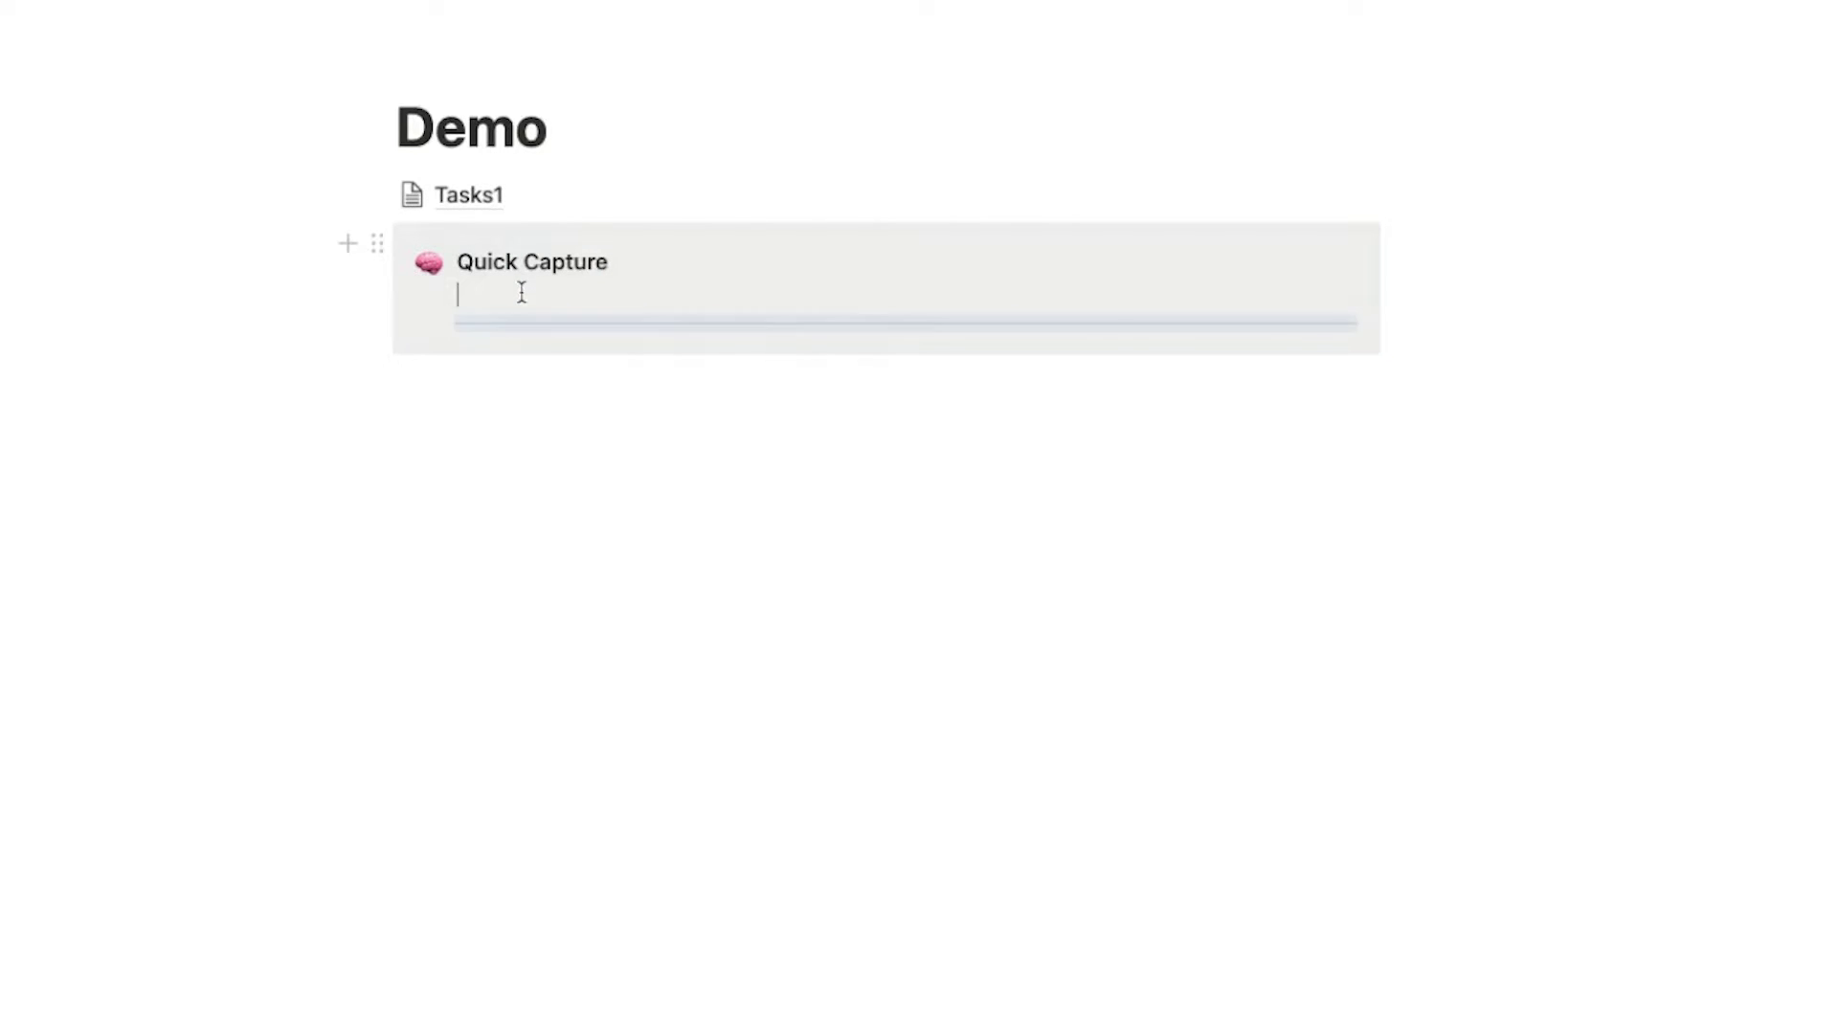
click(413, 289)
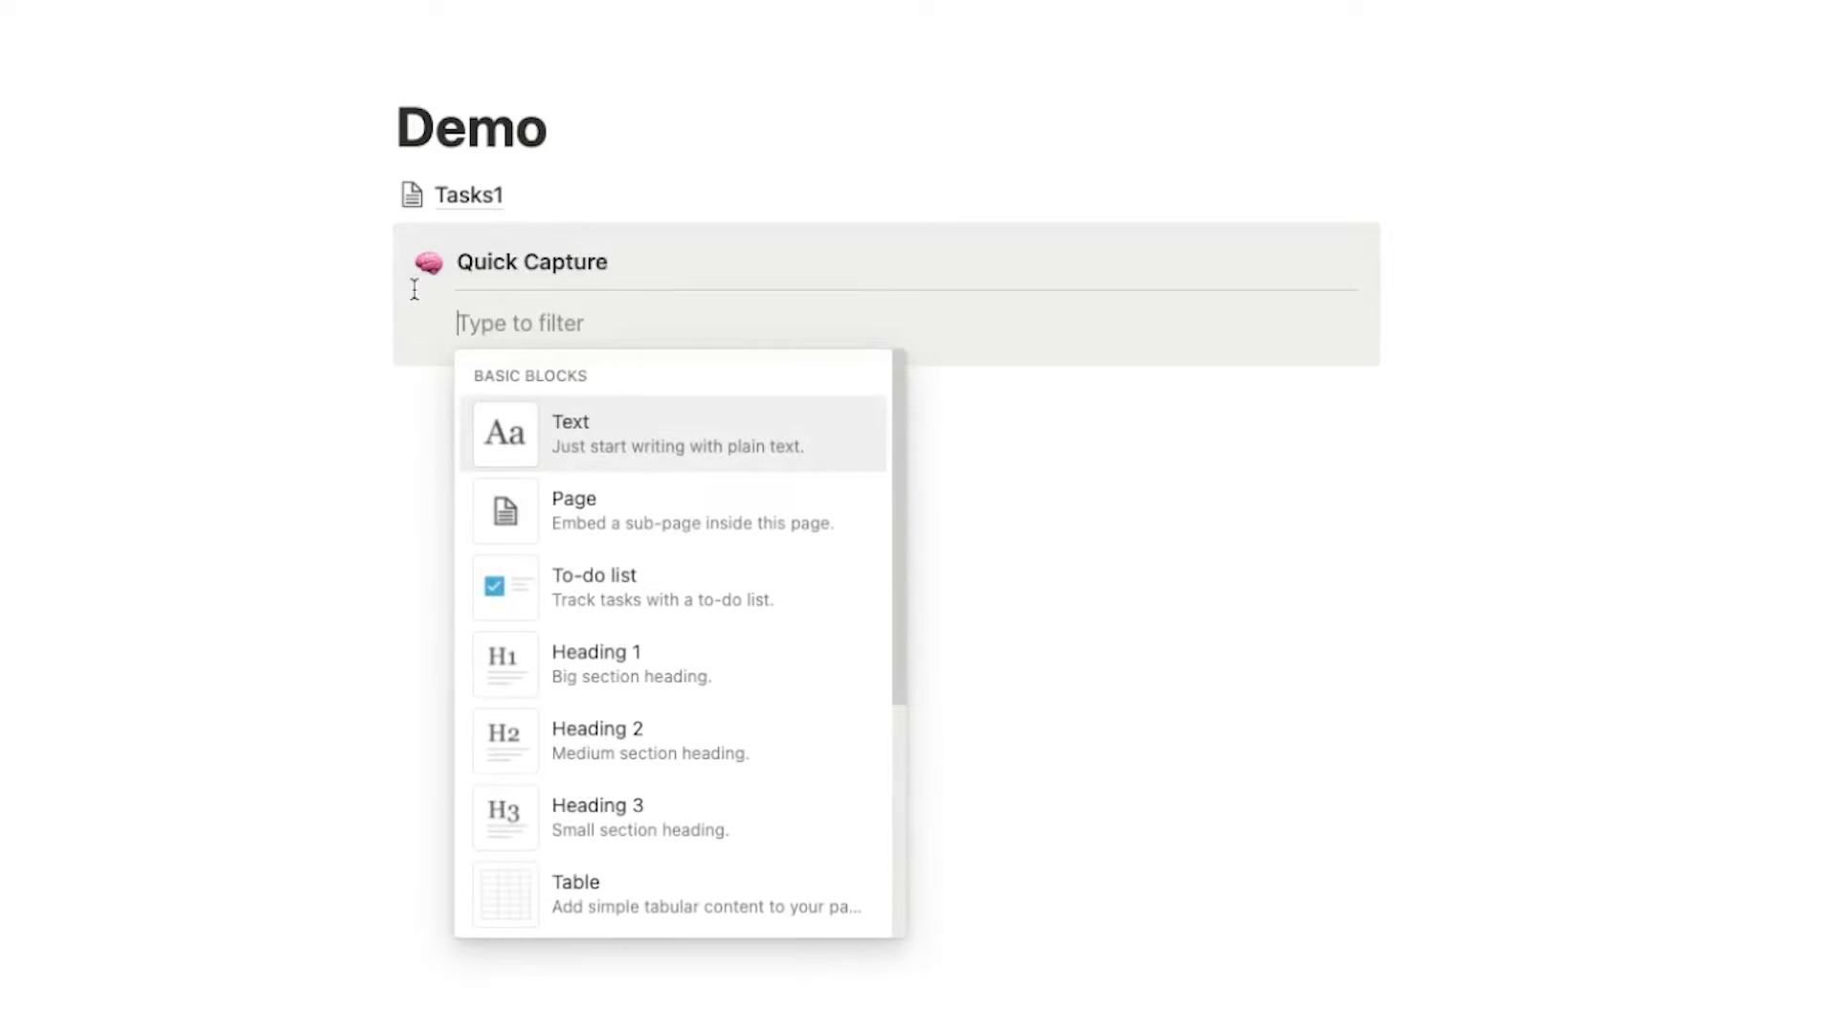
Insert a linked view of the Tasks1 database under the divider in the callout, copying its existing Table view.
text(create)
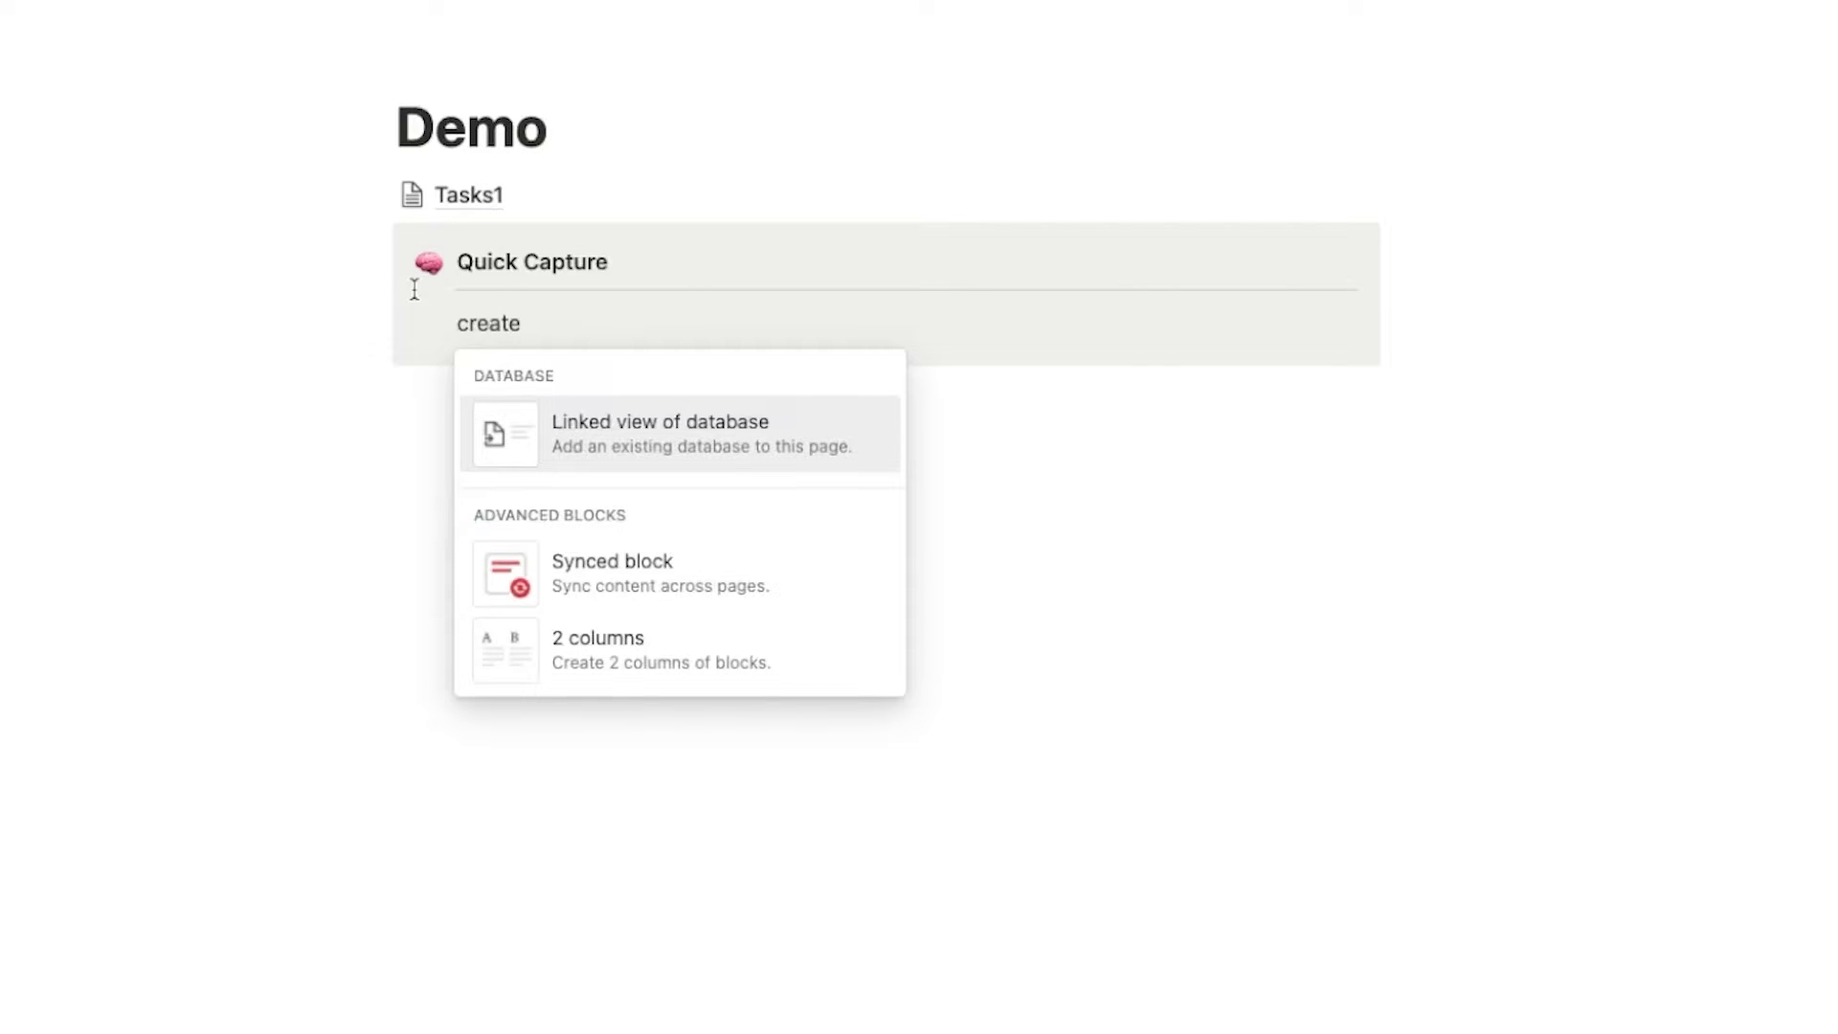
click(697, 441)
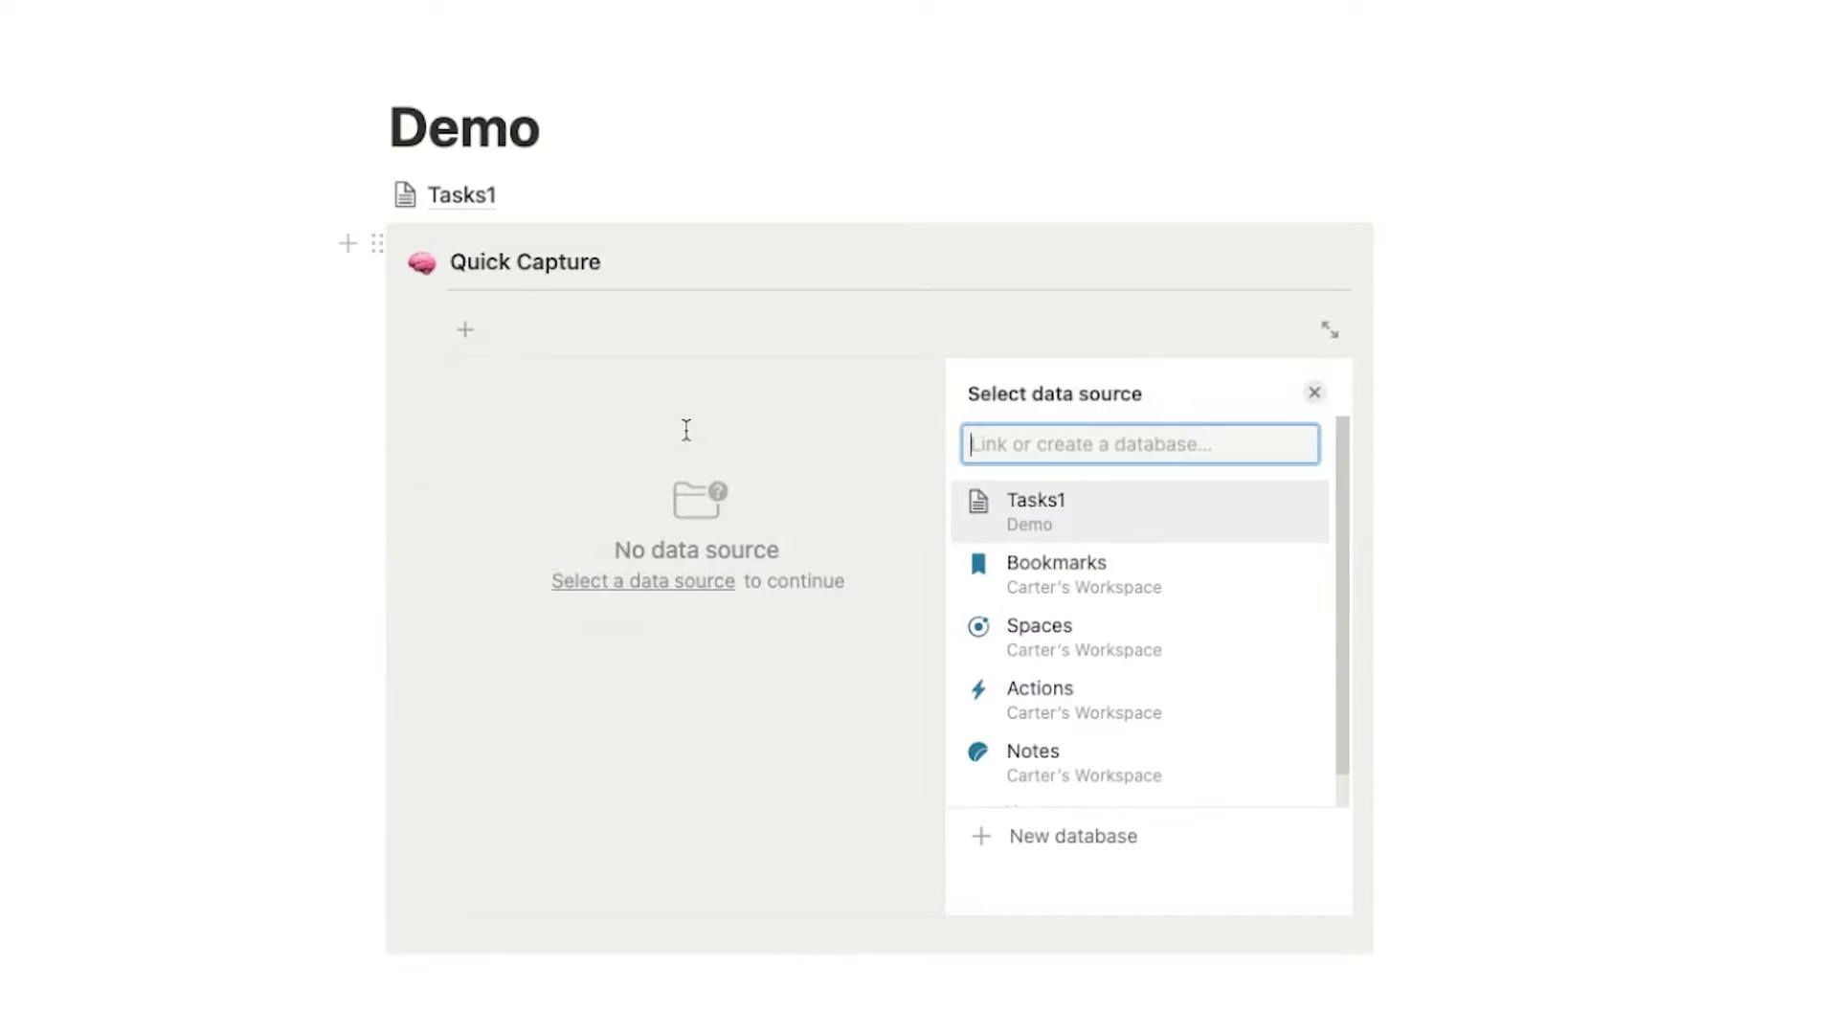
click(1084, 518)
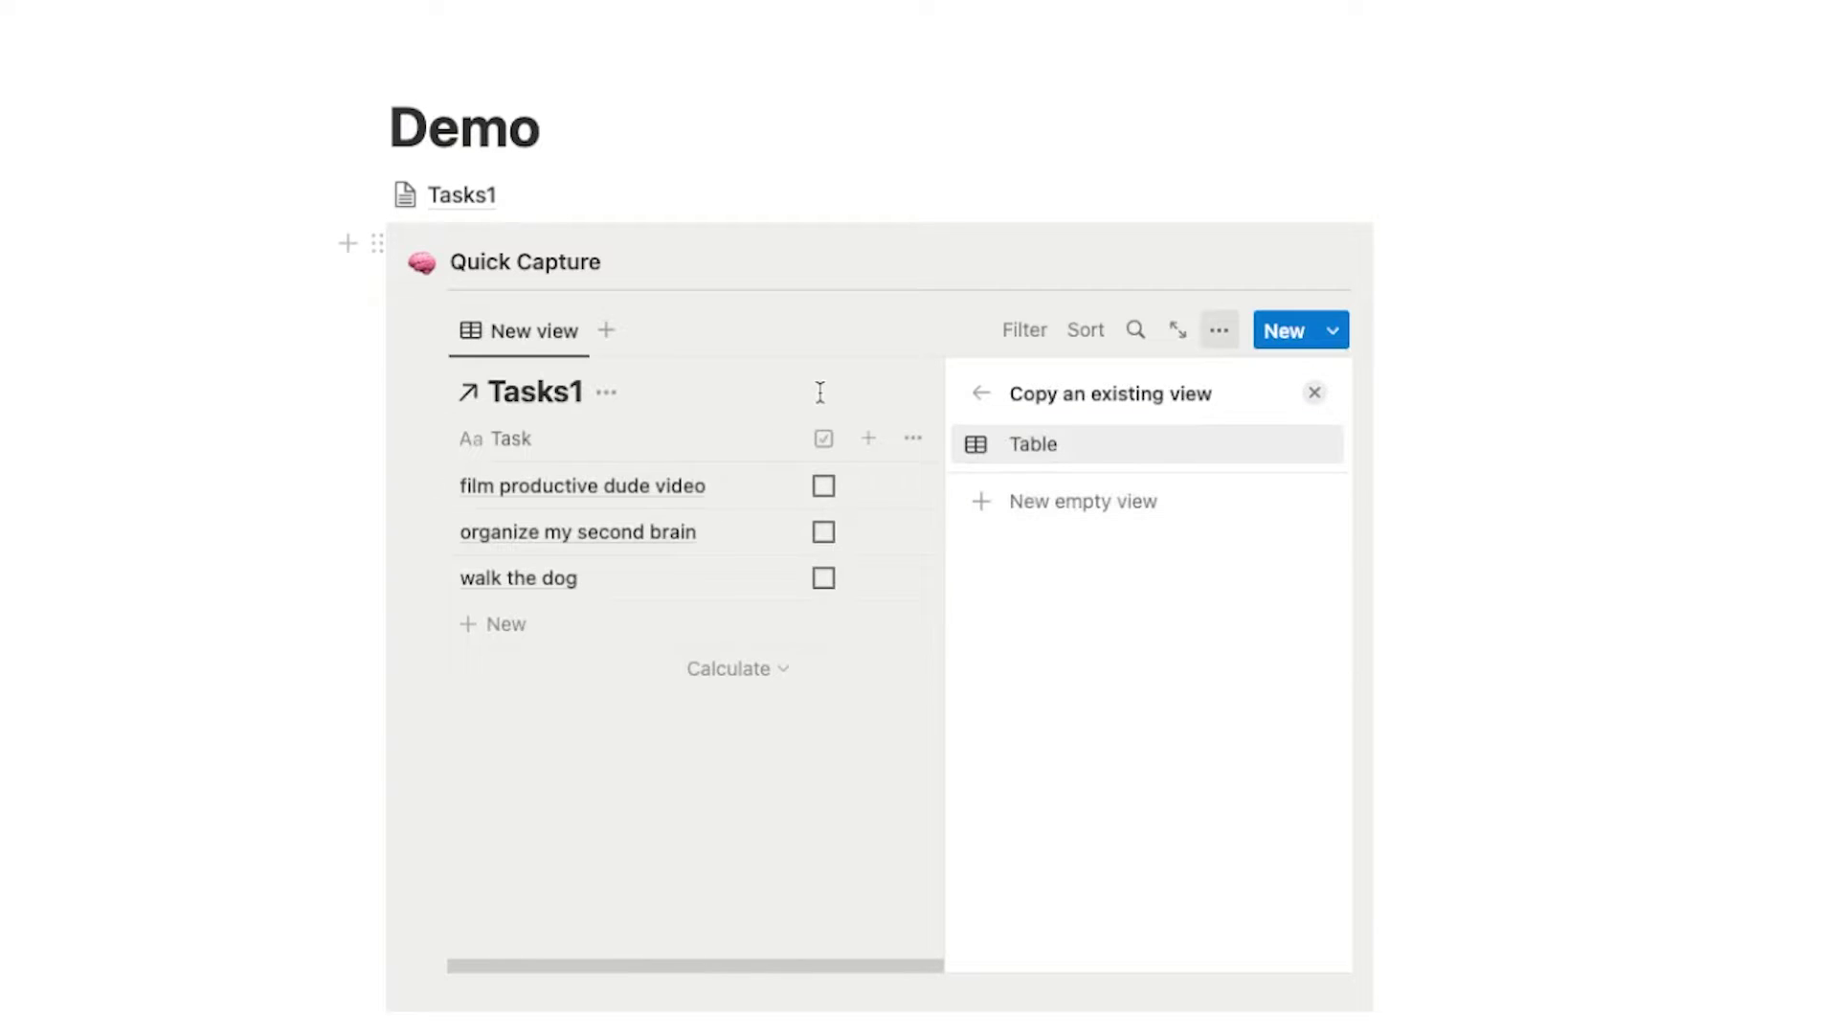
key(Return)
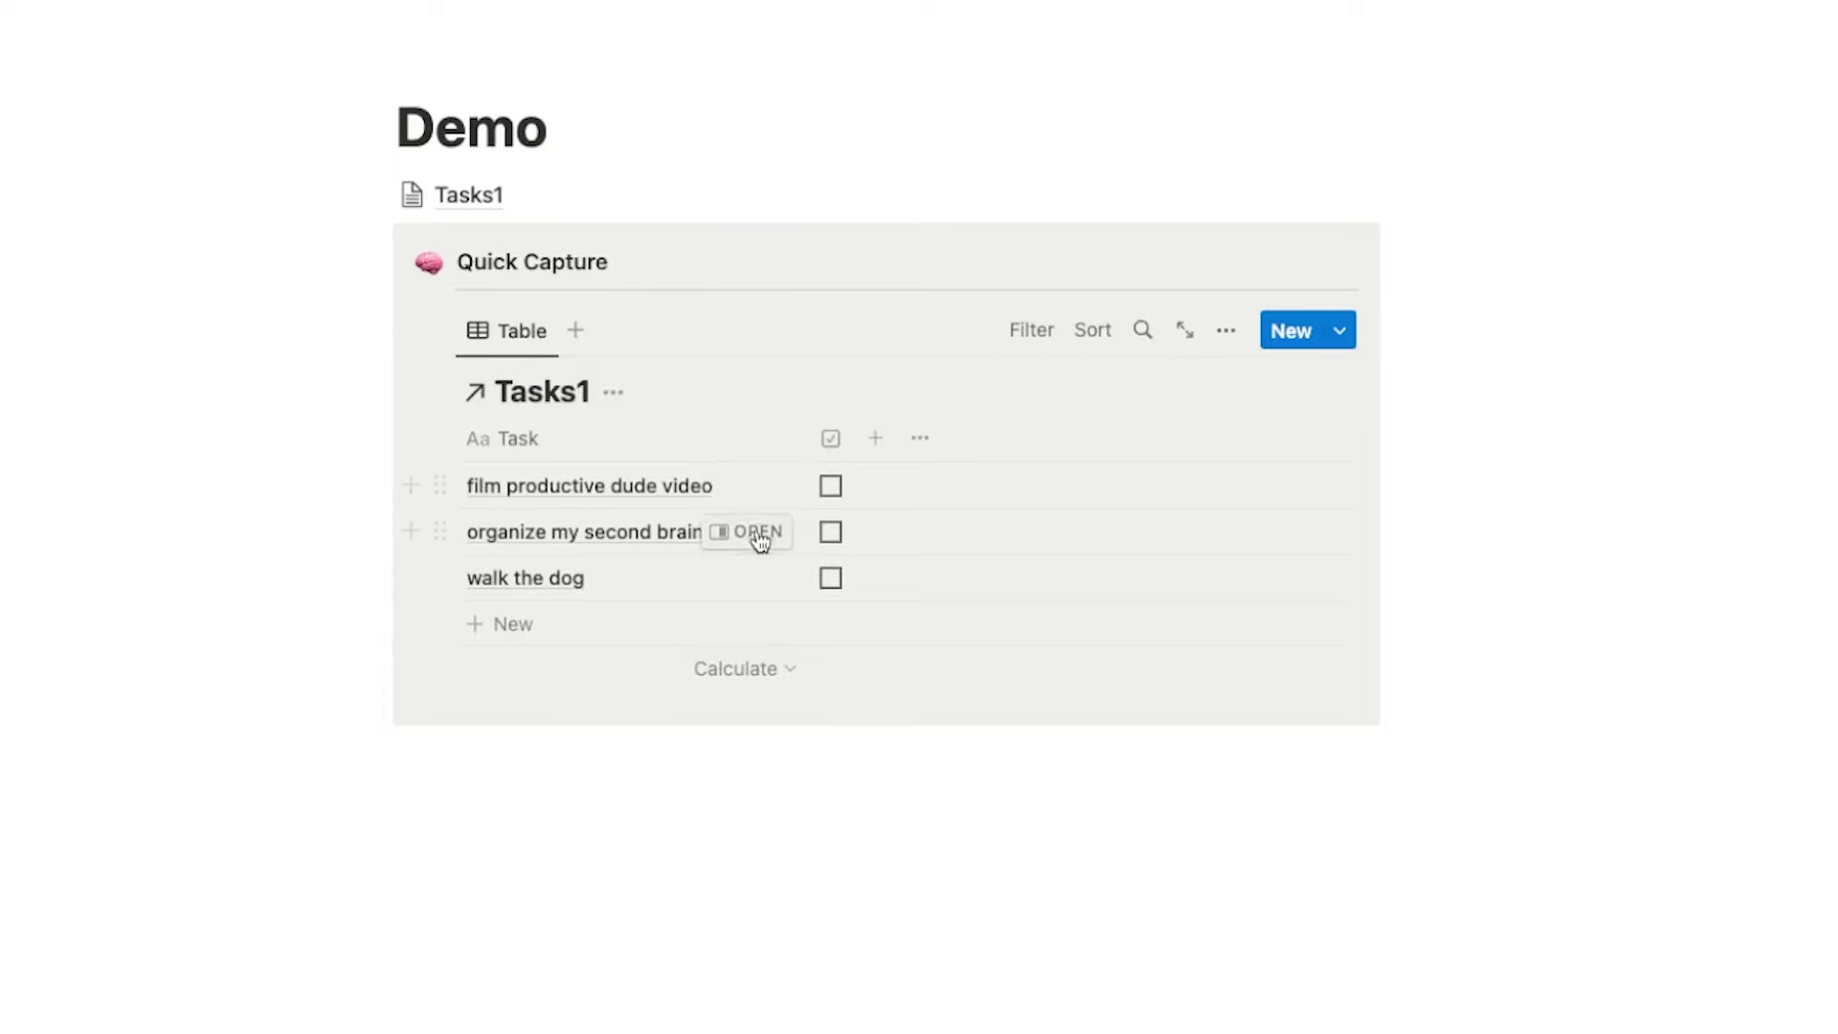
Hide the linked database's title and rename its view to "Capture".
click(614, 395)
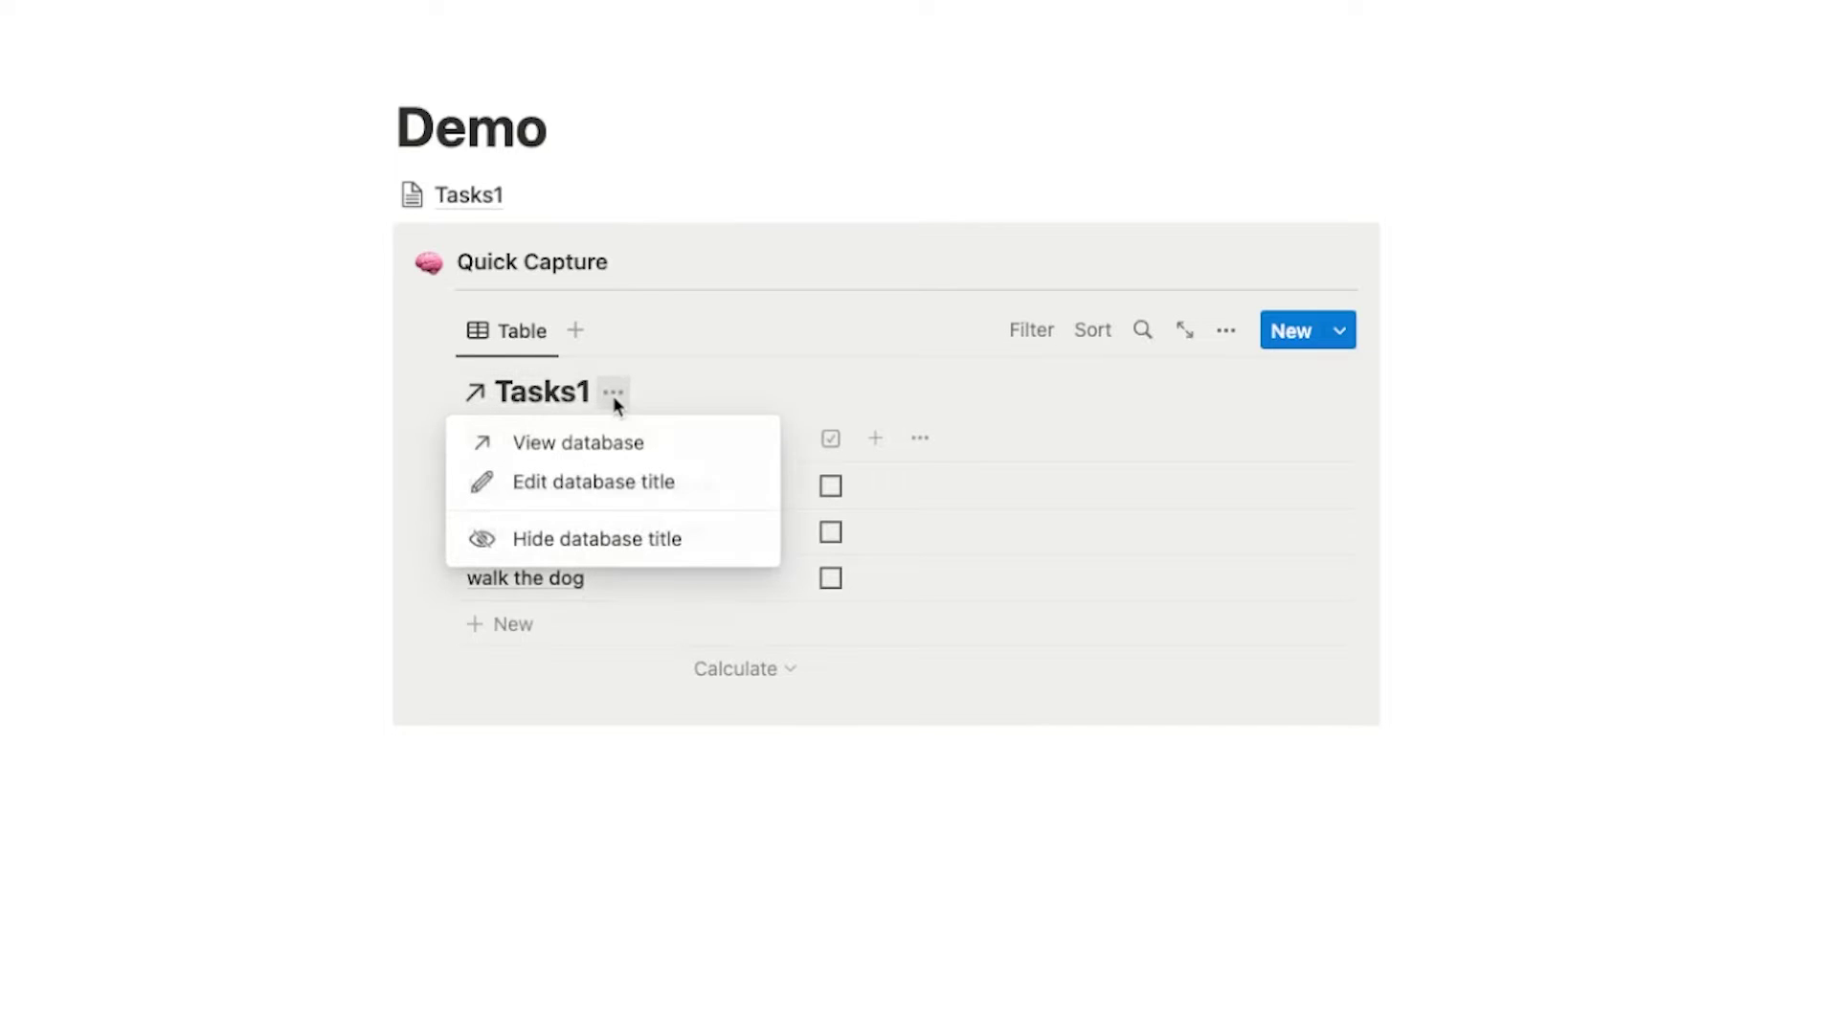
click(636, 542)
right_click(512, 330)
click(508, 330)
click(549, 384)
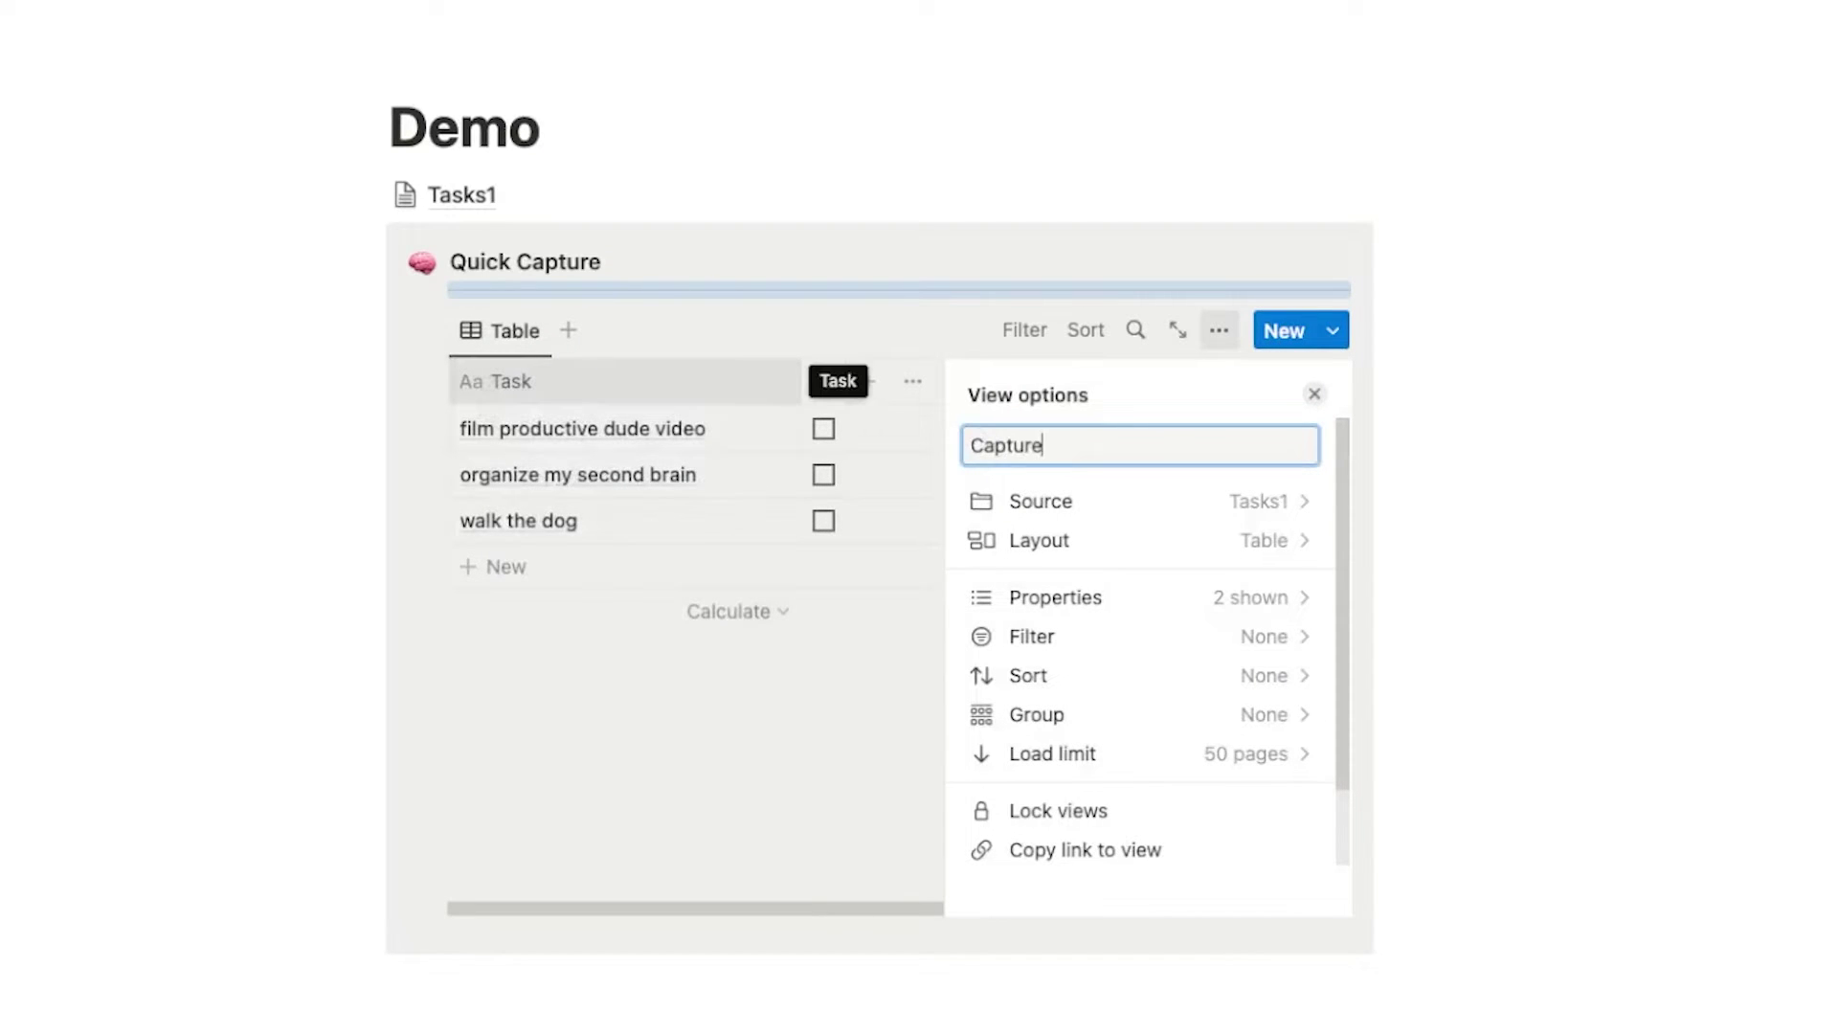
key(Escape)
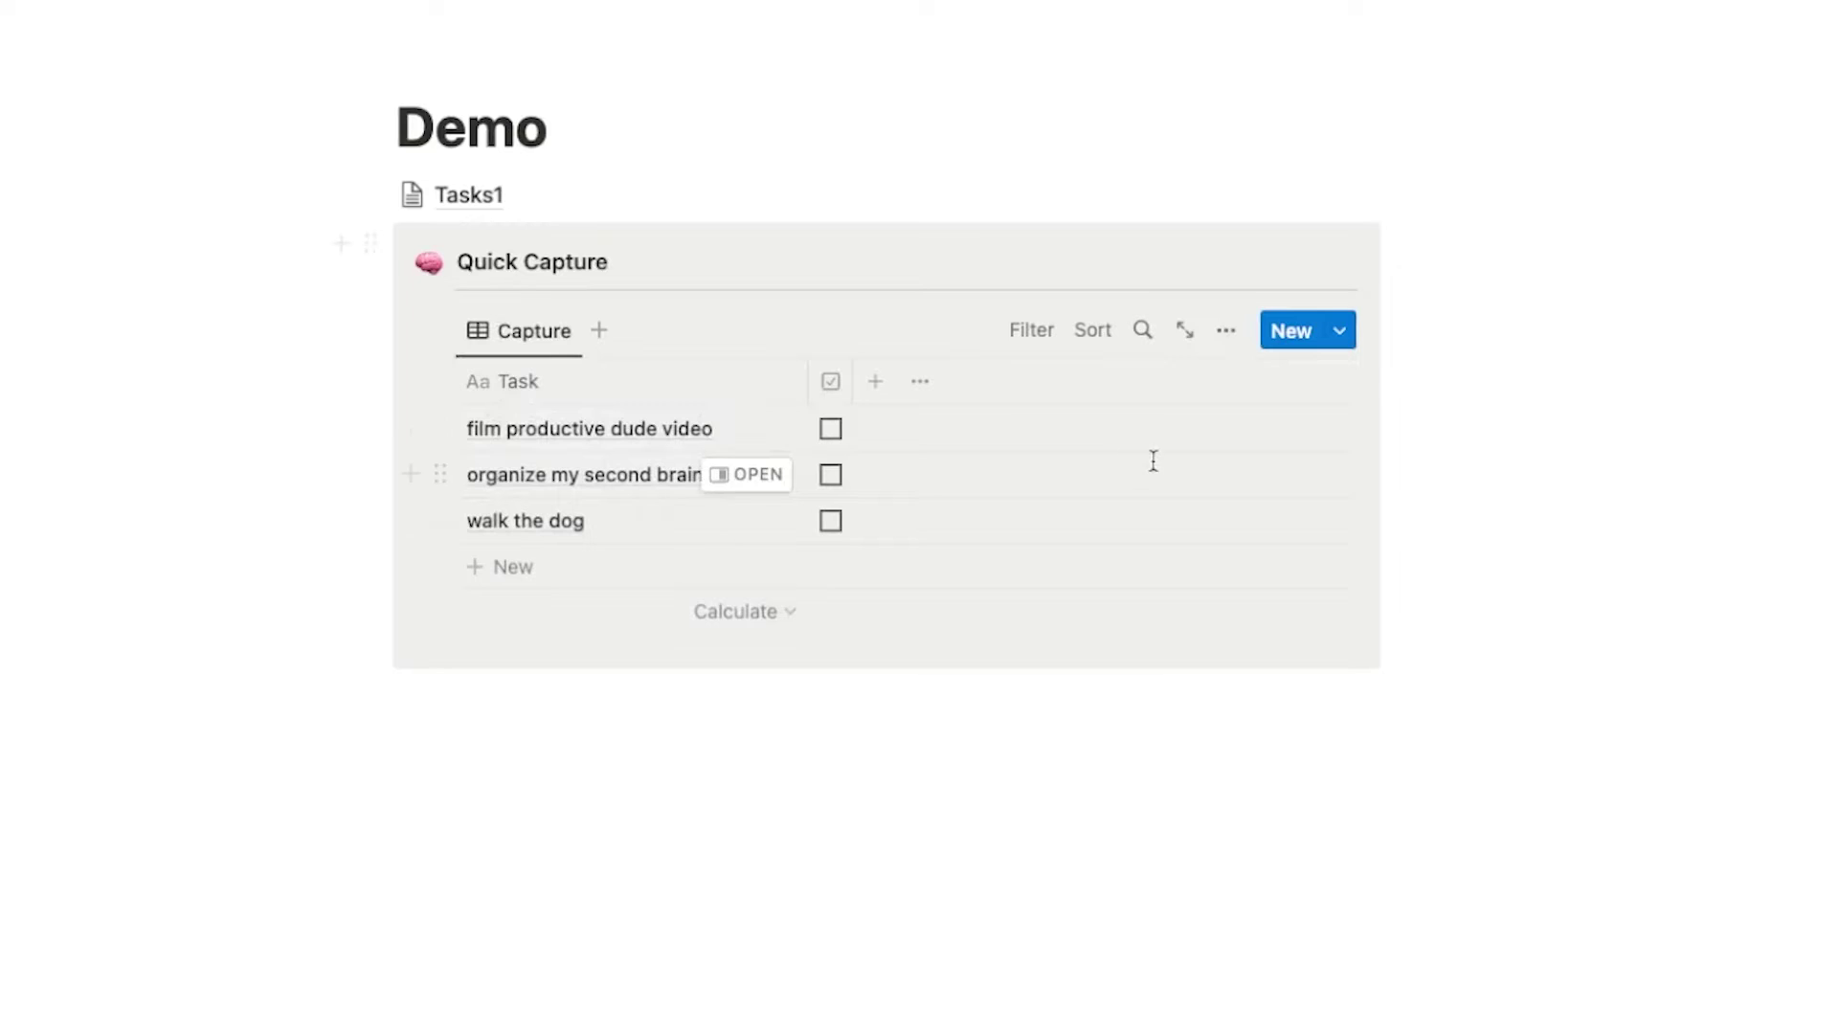
Add a Created time property to the Tasks1 database and narrow the Task column in the Capture view.
click(1040, 328)
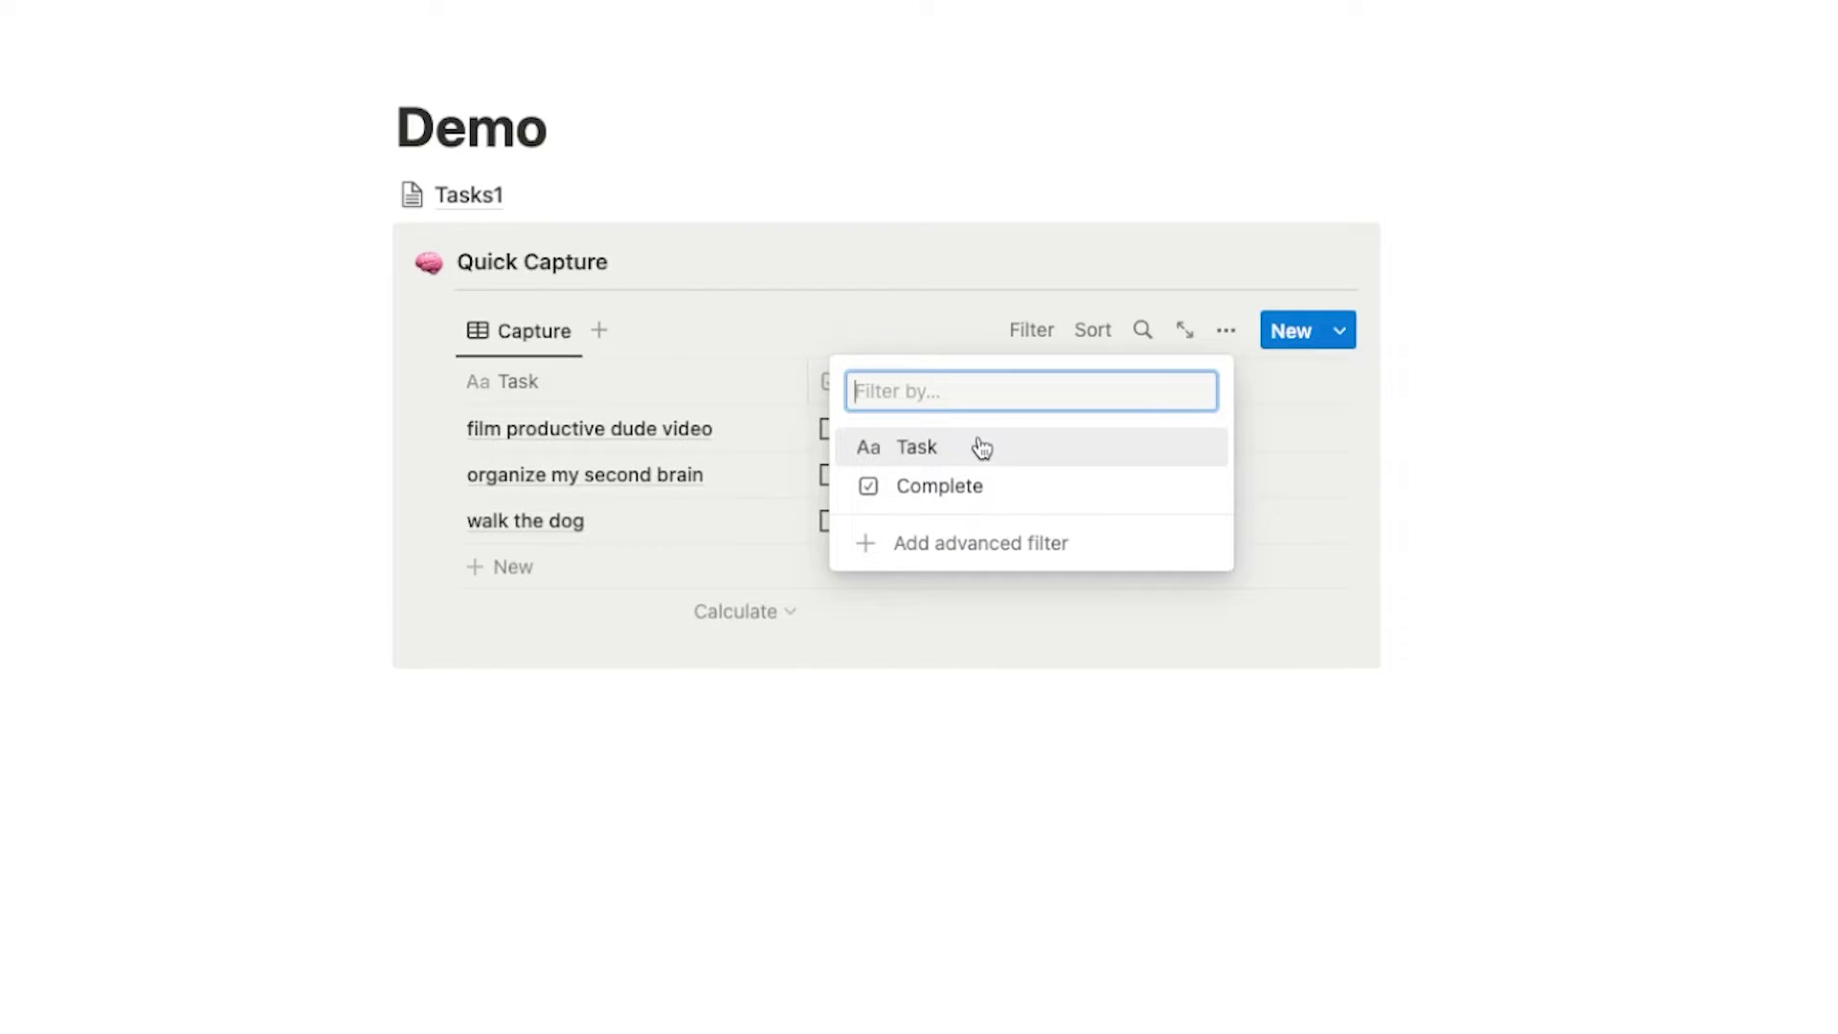
key(Escape)
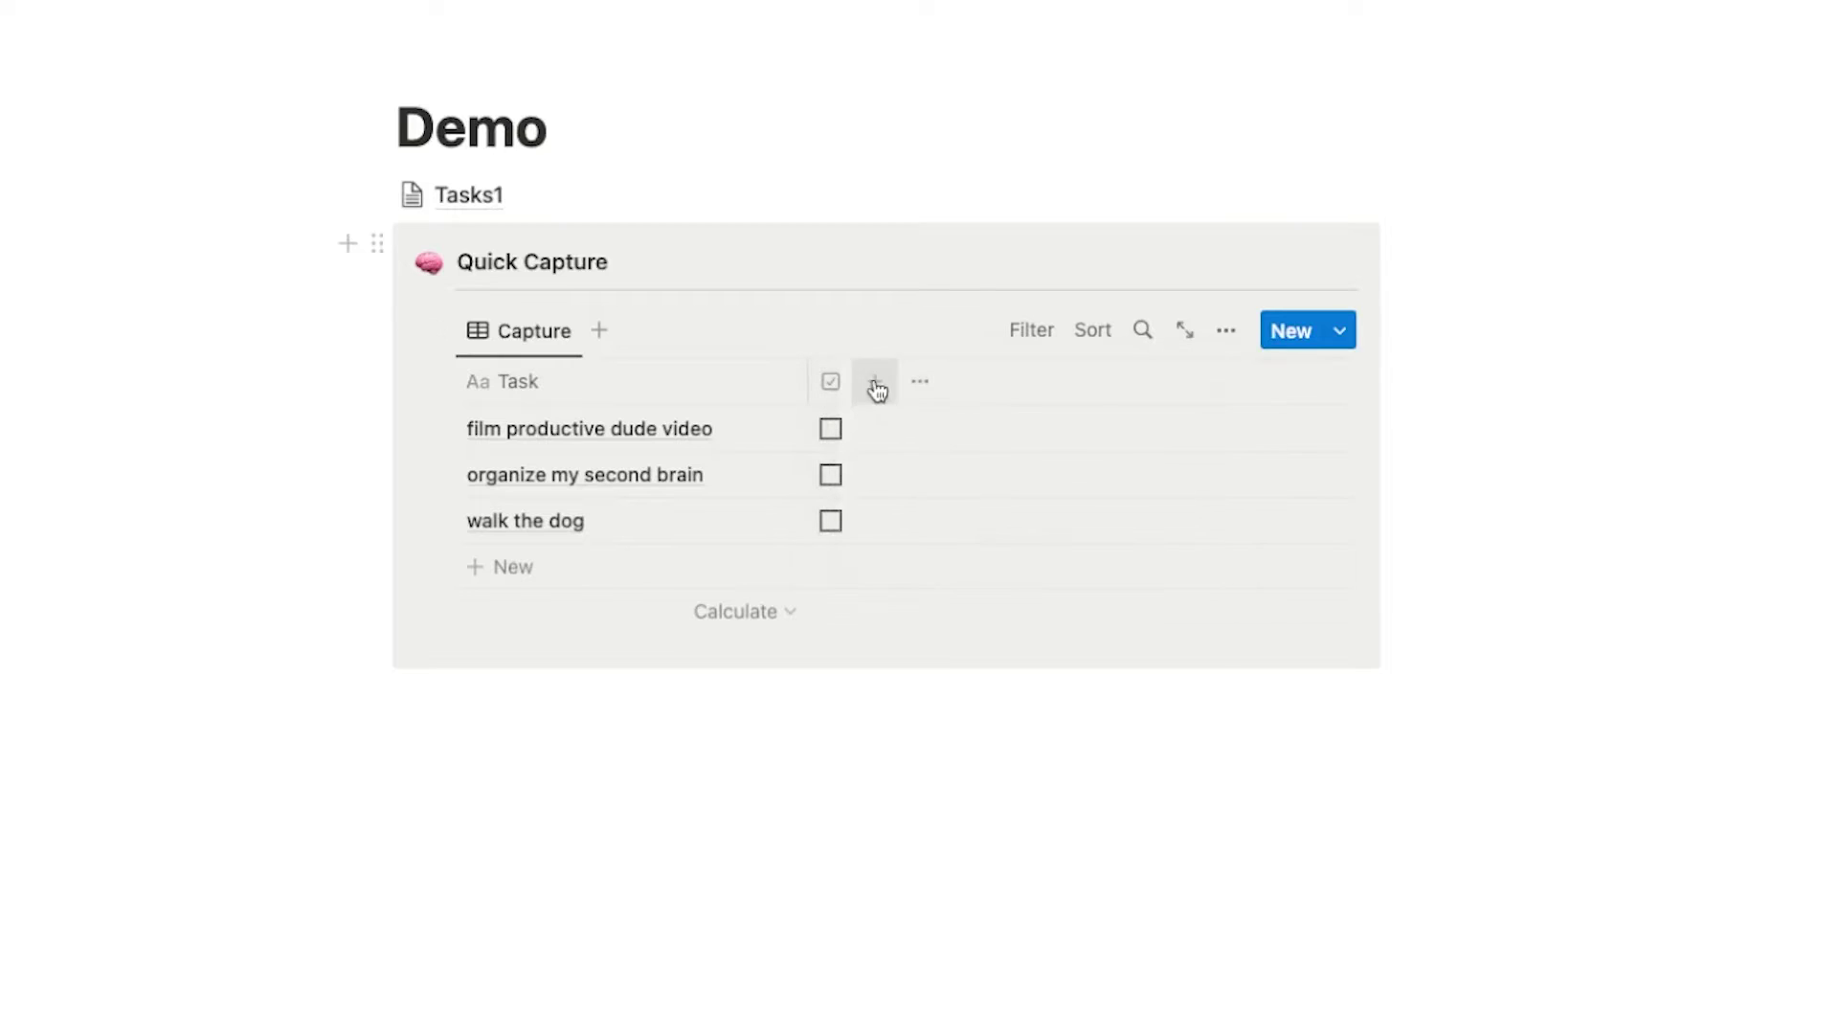
click(874, 383)
scroll(1135, 677, down, 4)
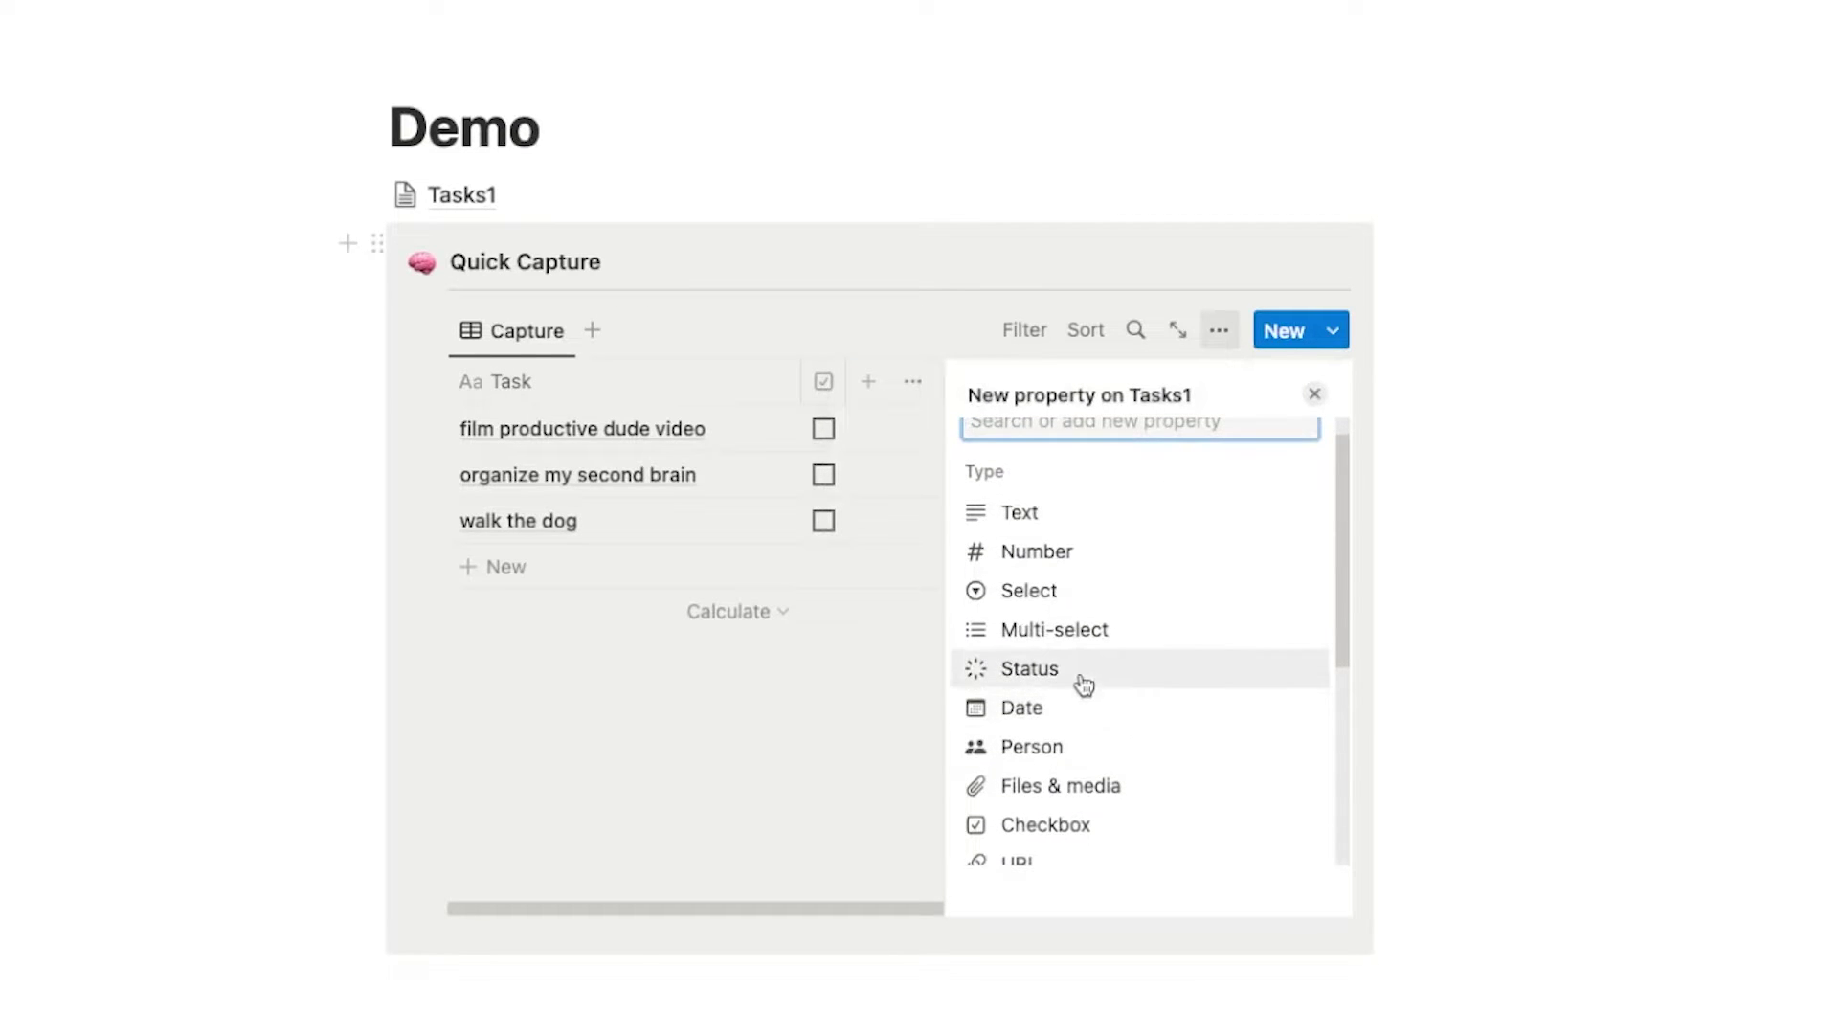
scroll(1091, 704, down, 3)
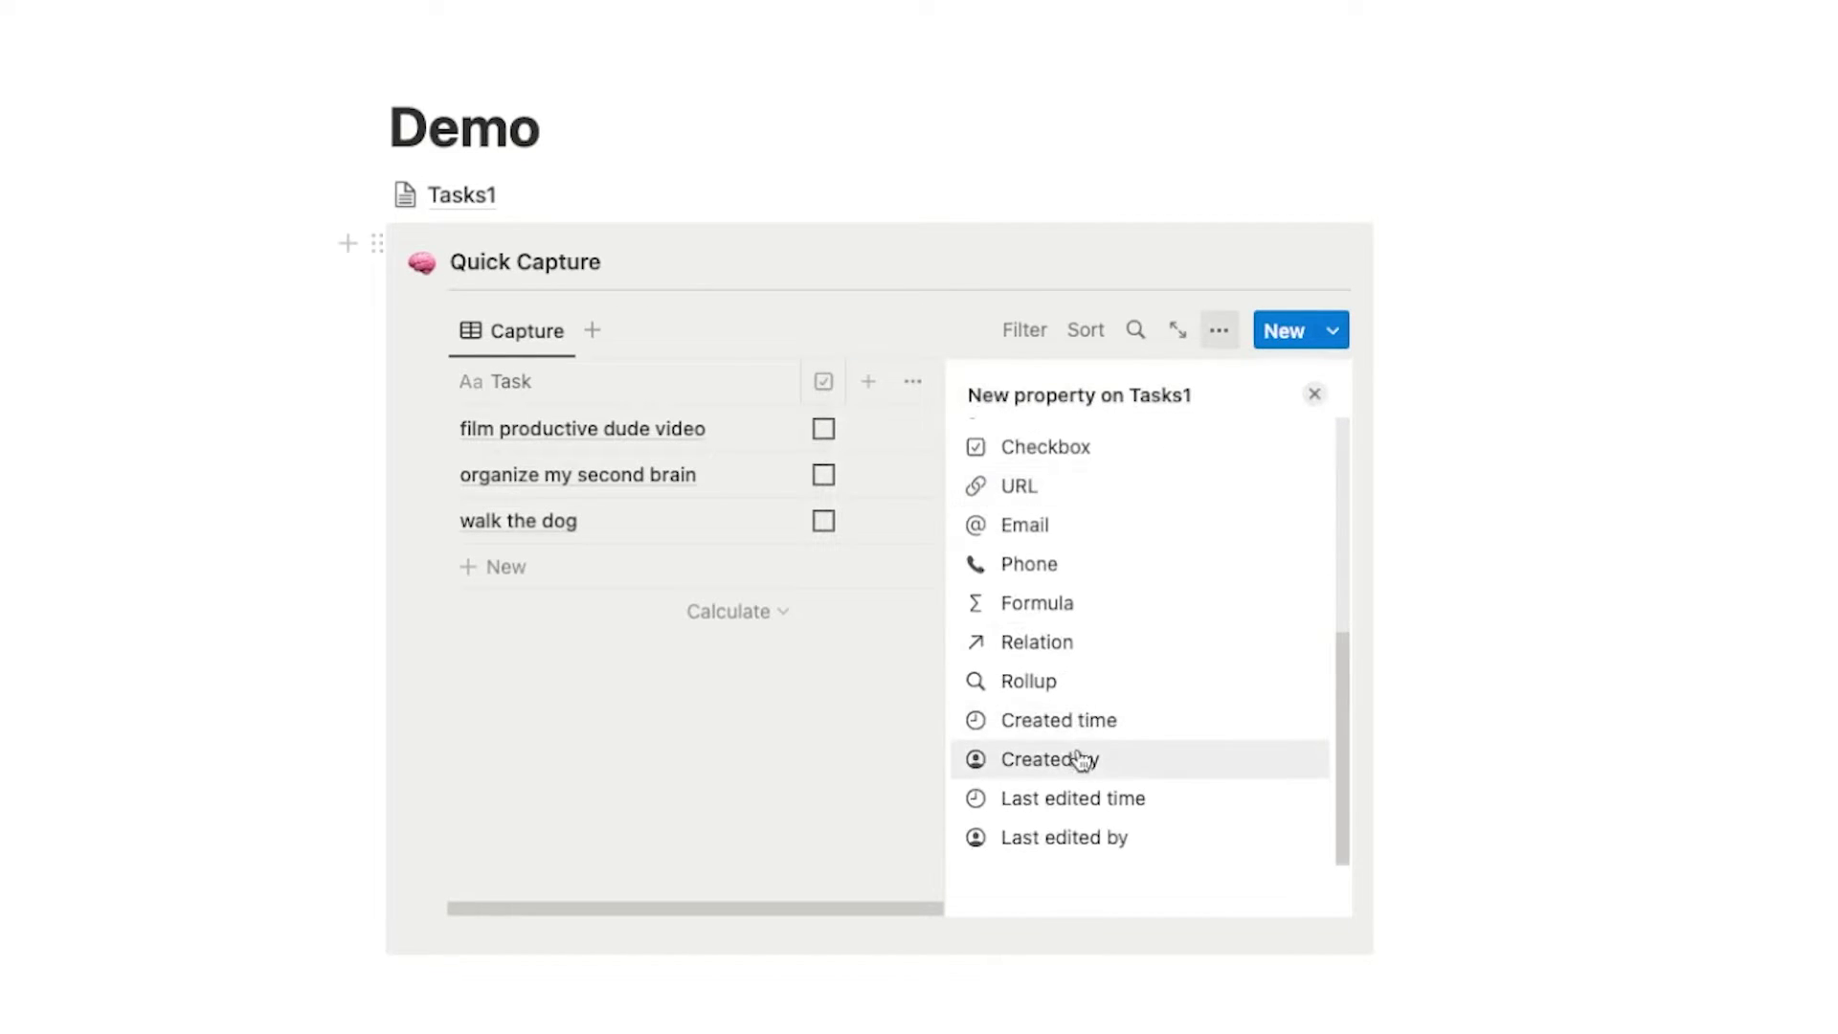
click(1100, 727)
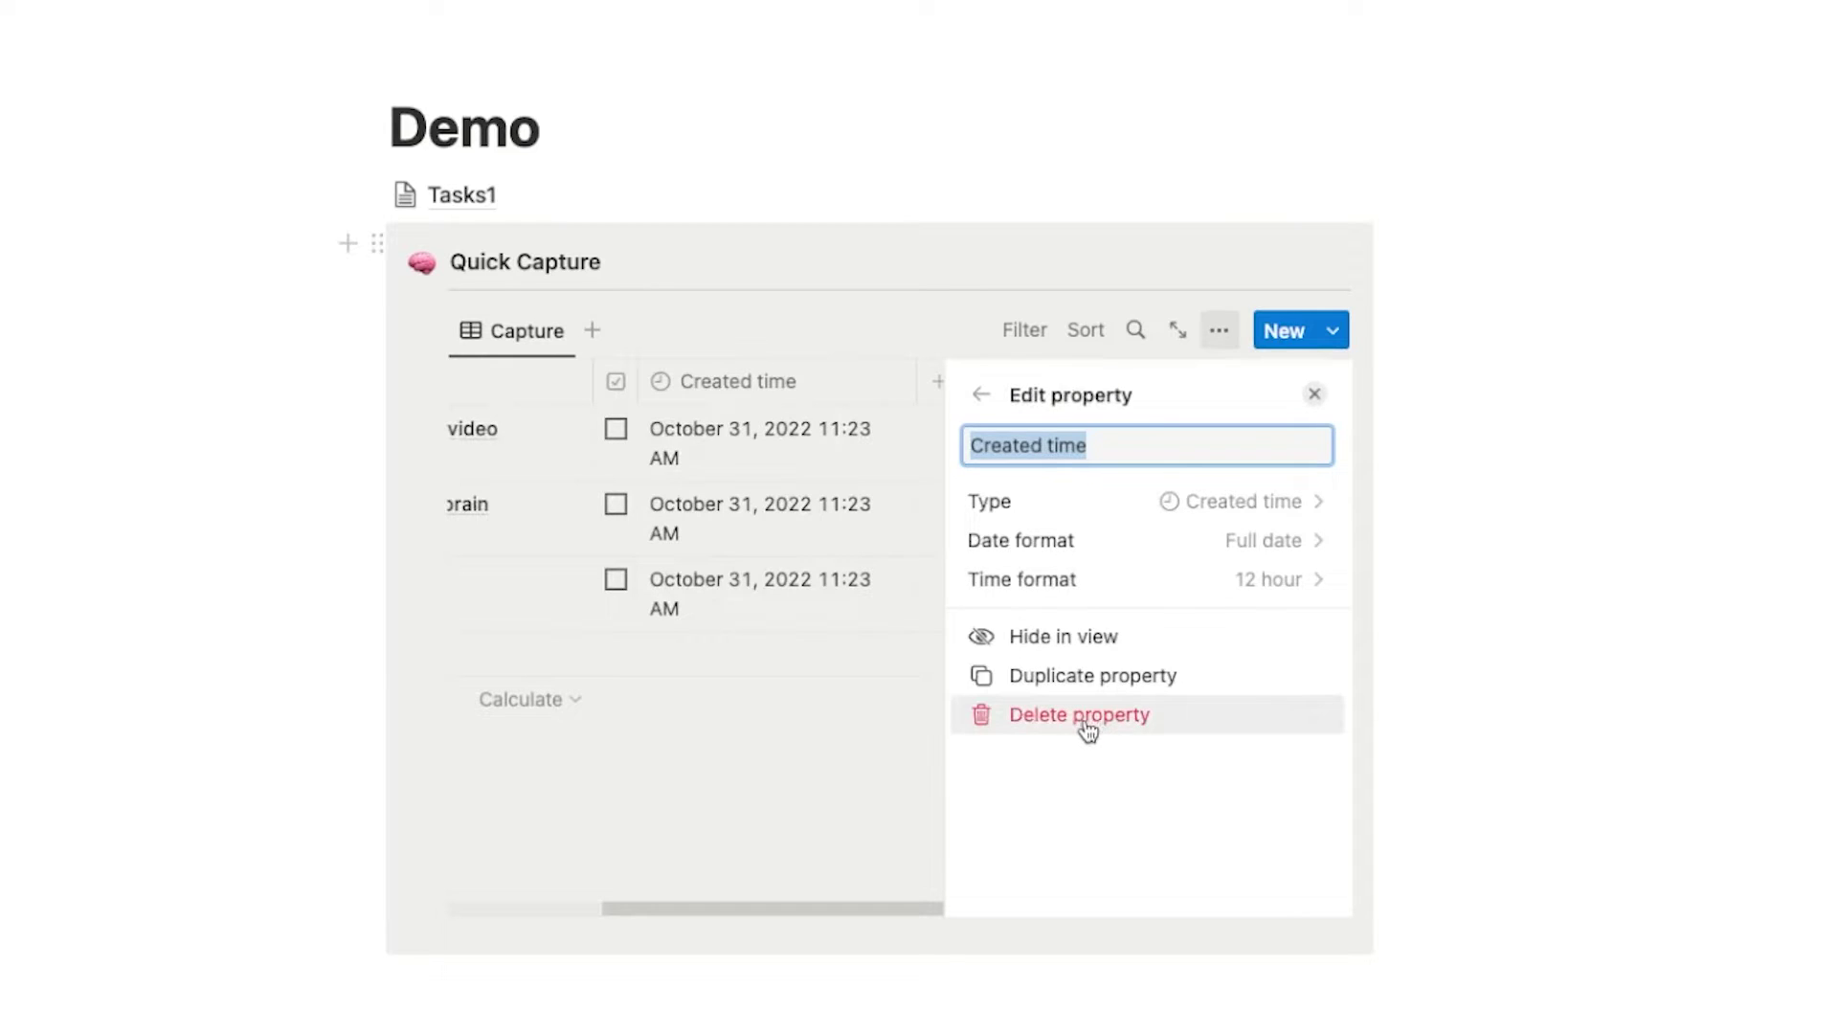
click(1551, 570)
drag(801, 381, 985, 657)
click(1782, 538)
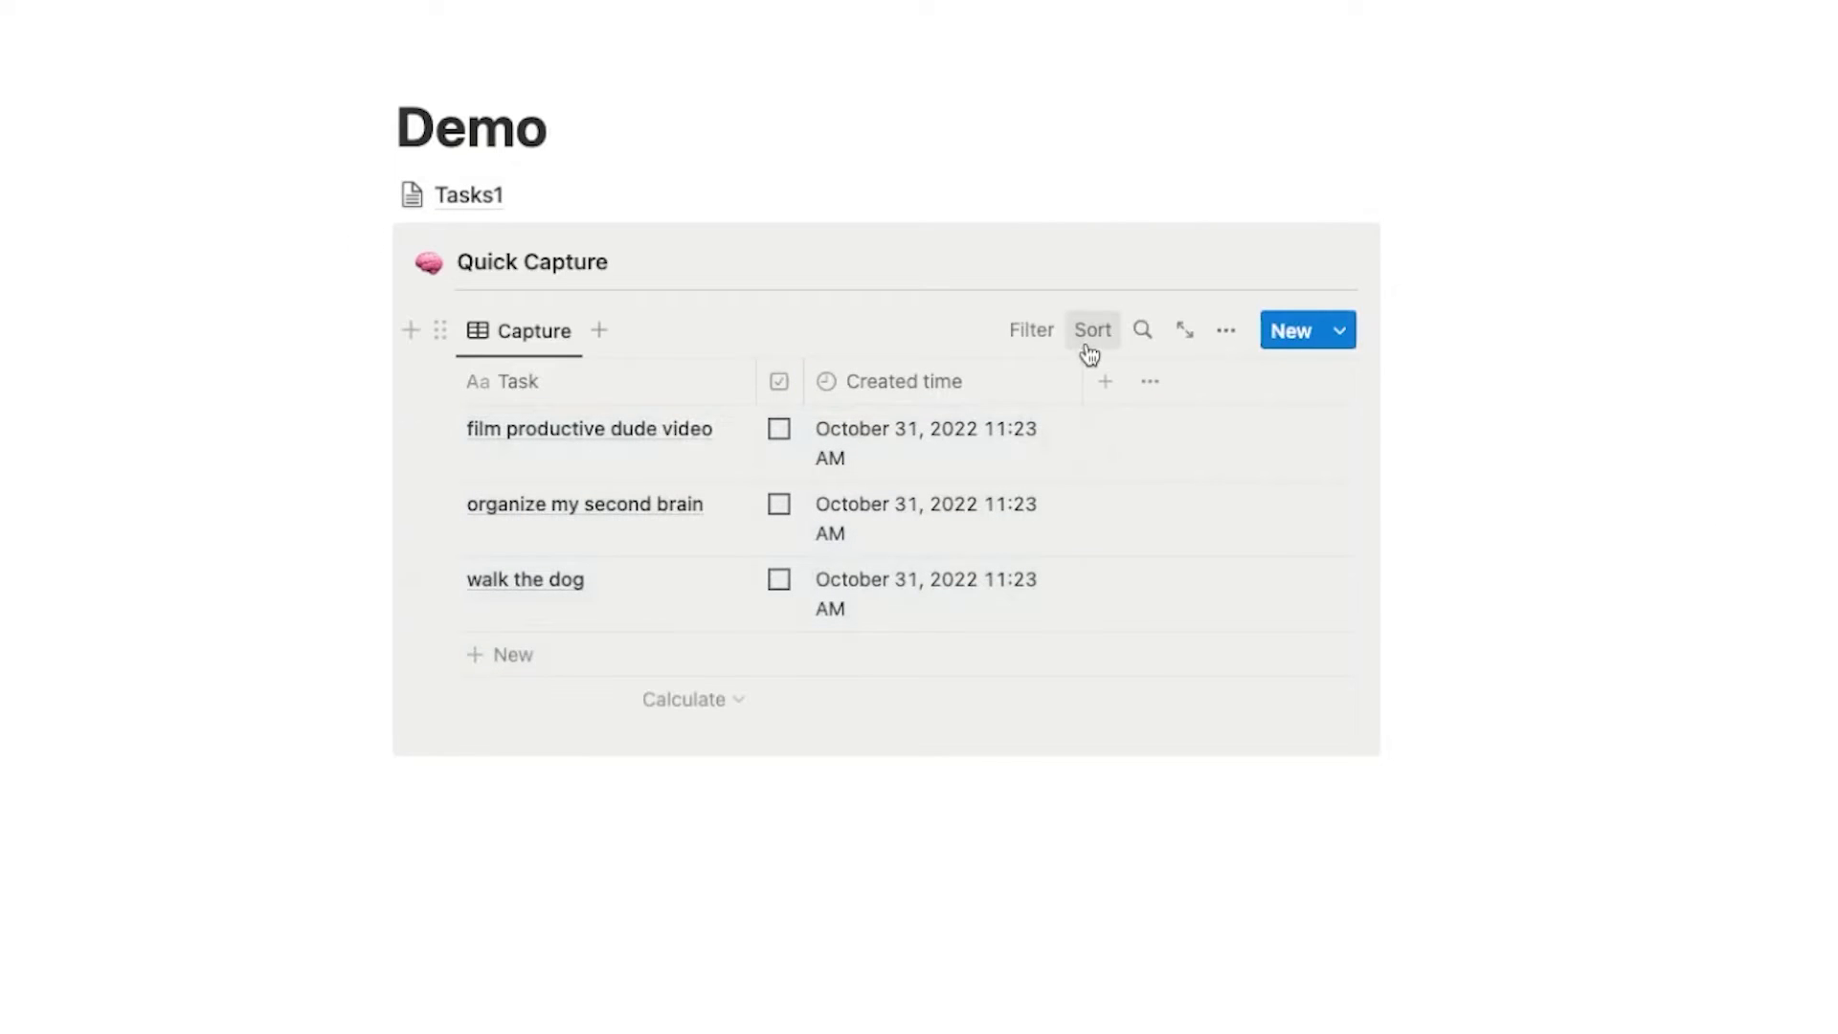
Add an advanced filter to the Capture view that shows only entries where Created time is empty.
click(1032, 331)
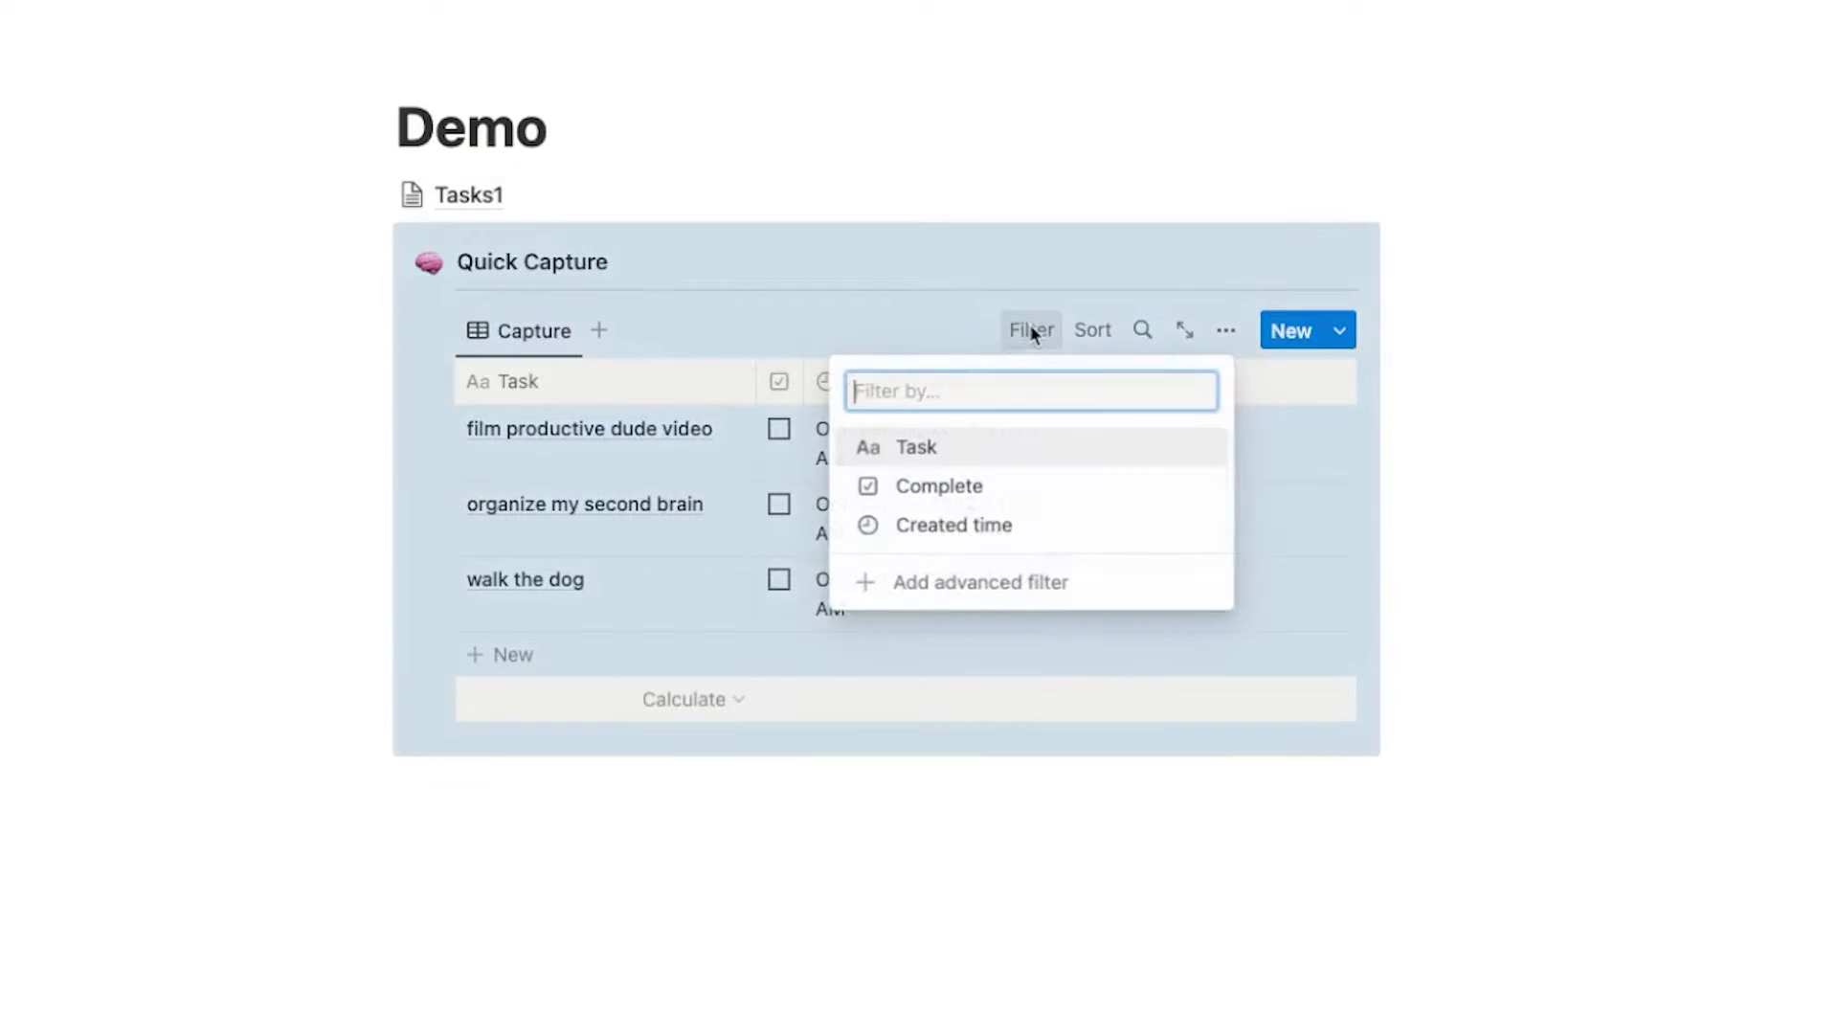
click(997, 525)
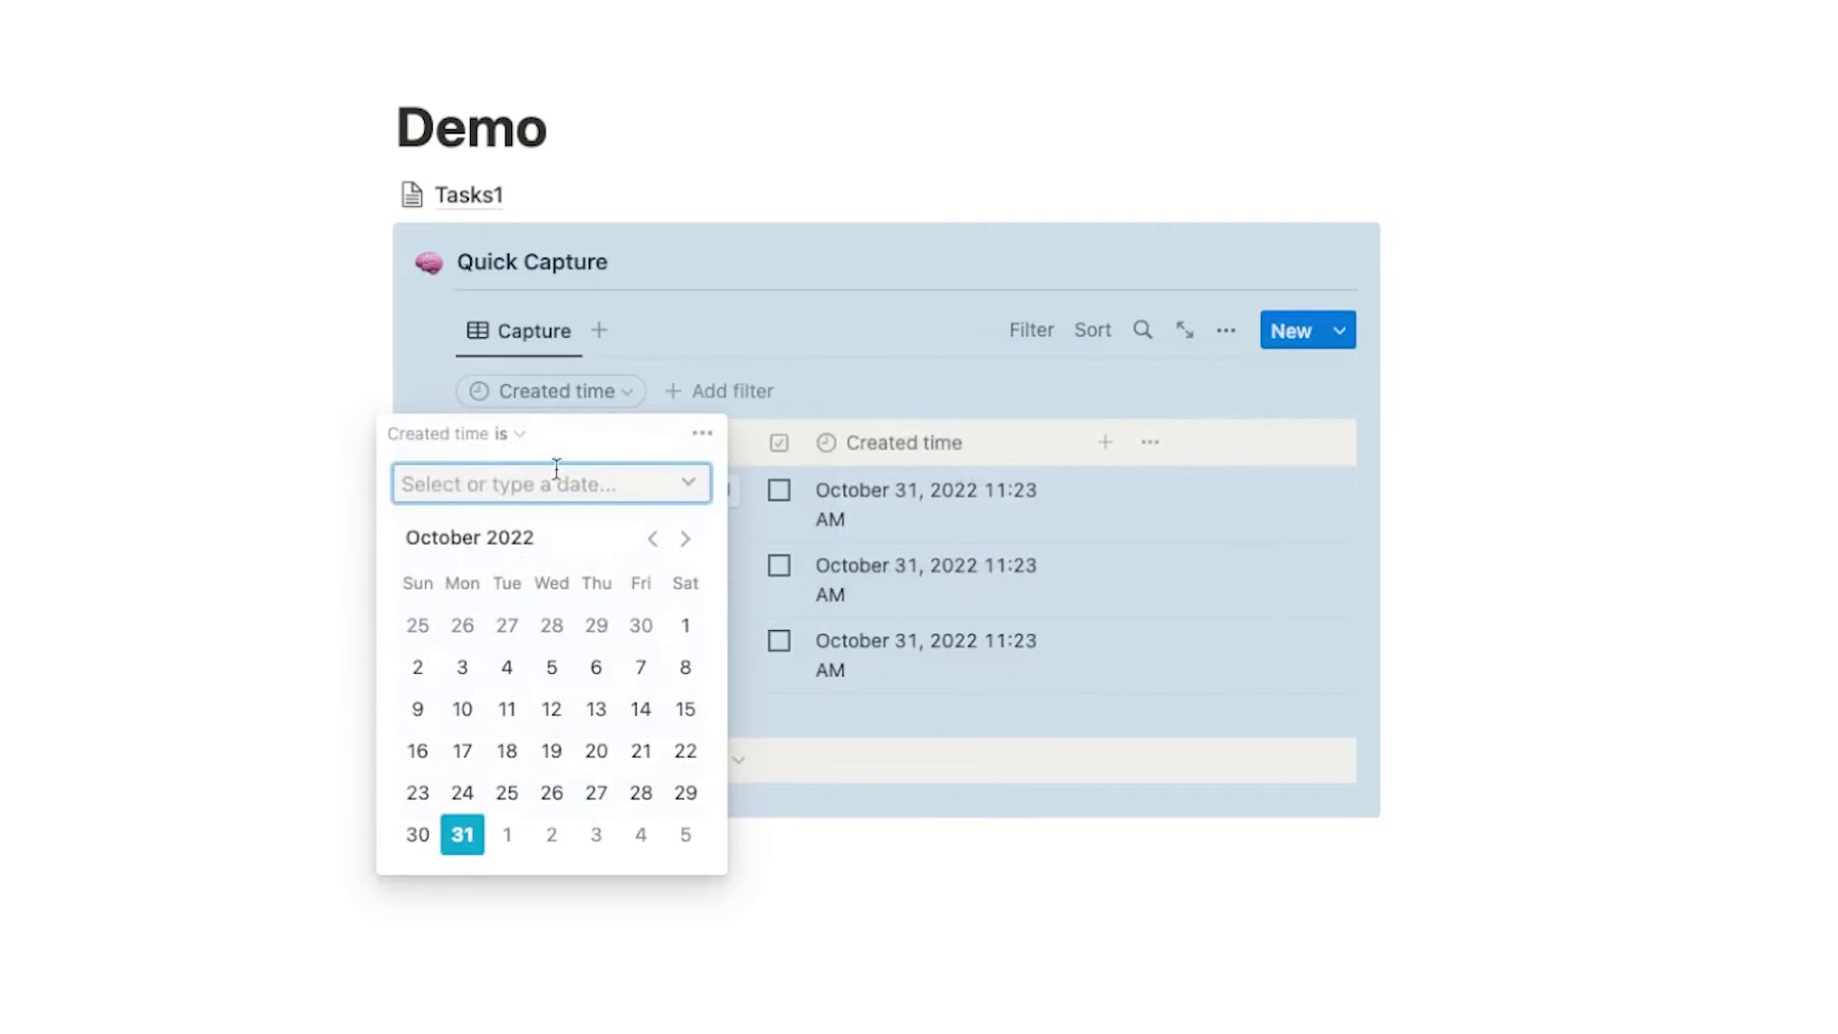
click(706, 437)
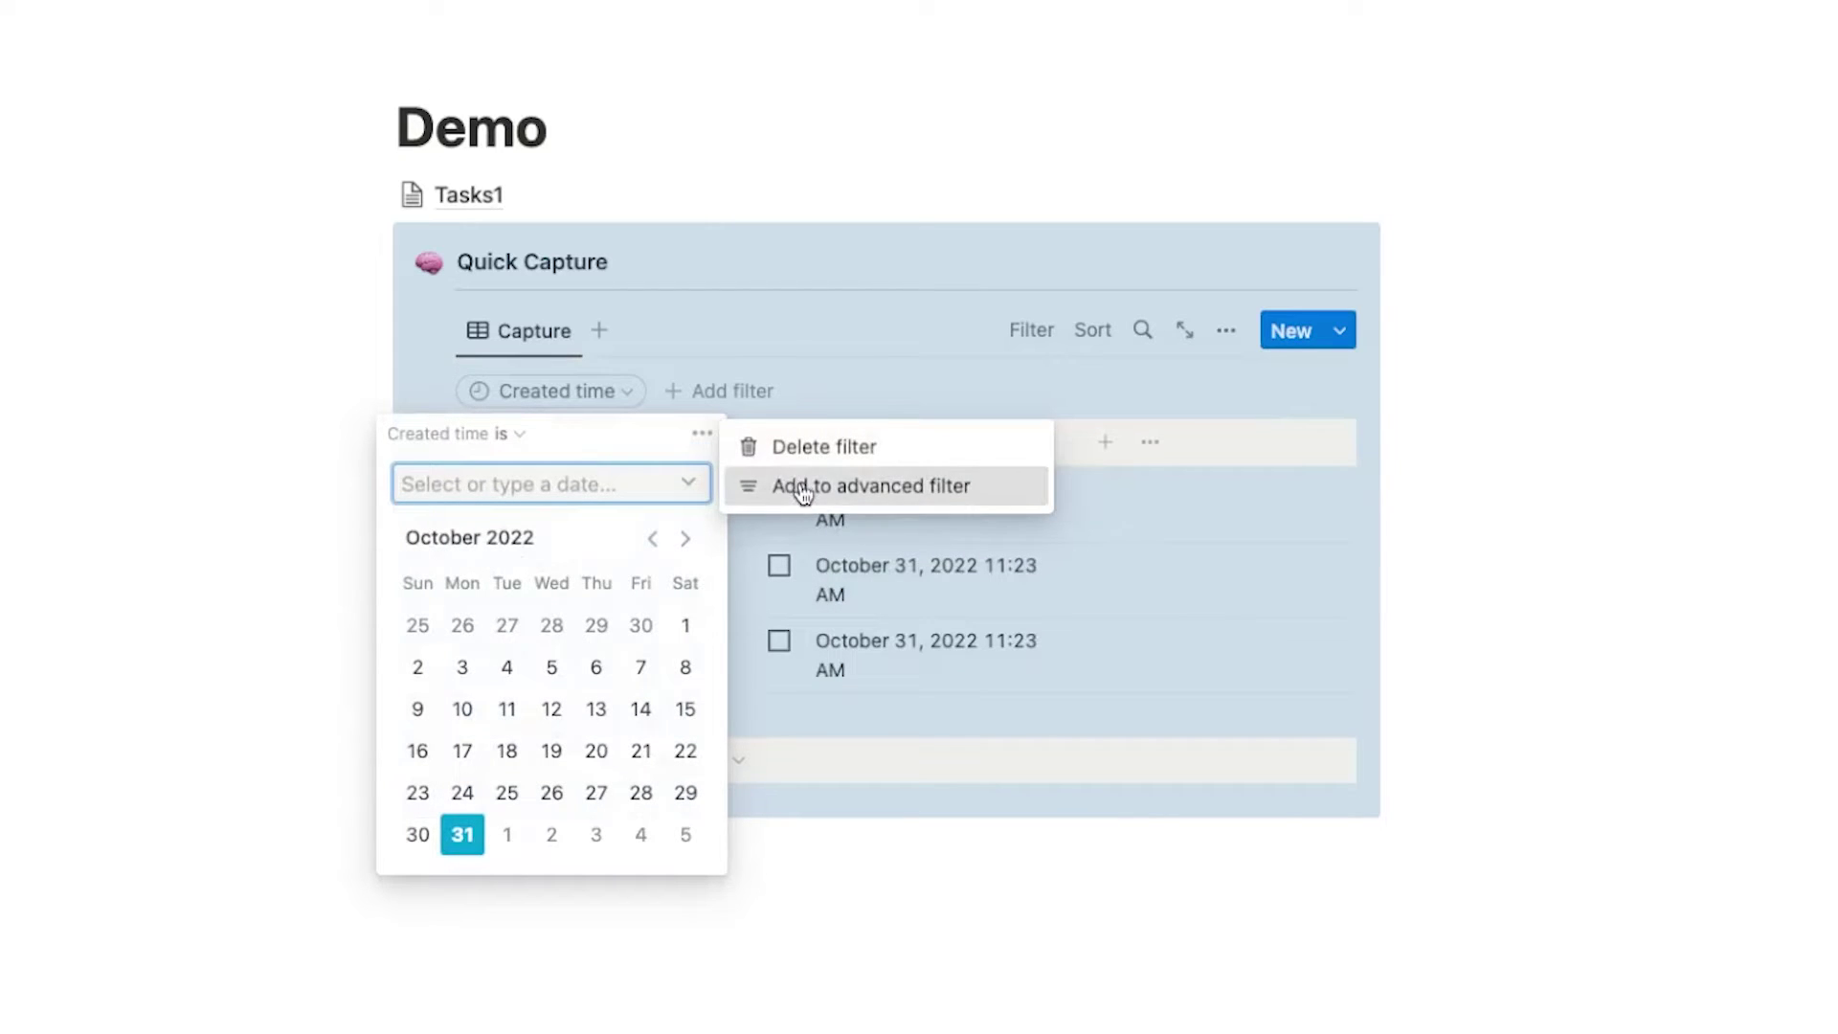
click(800, 482)
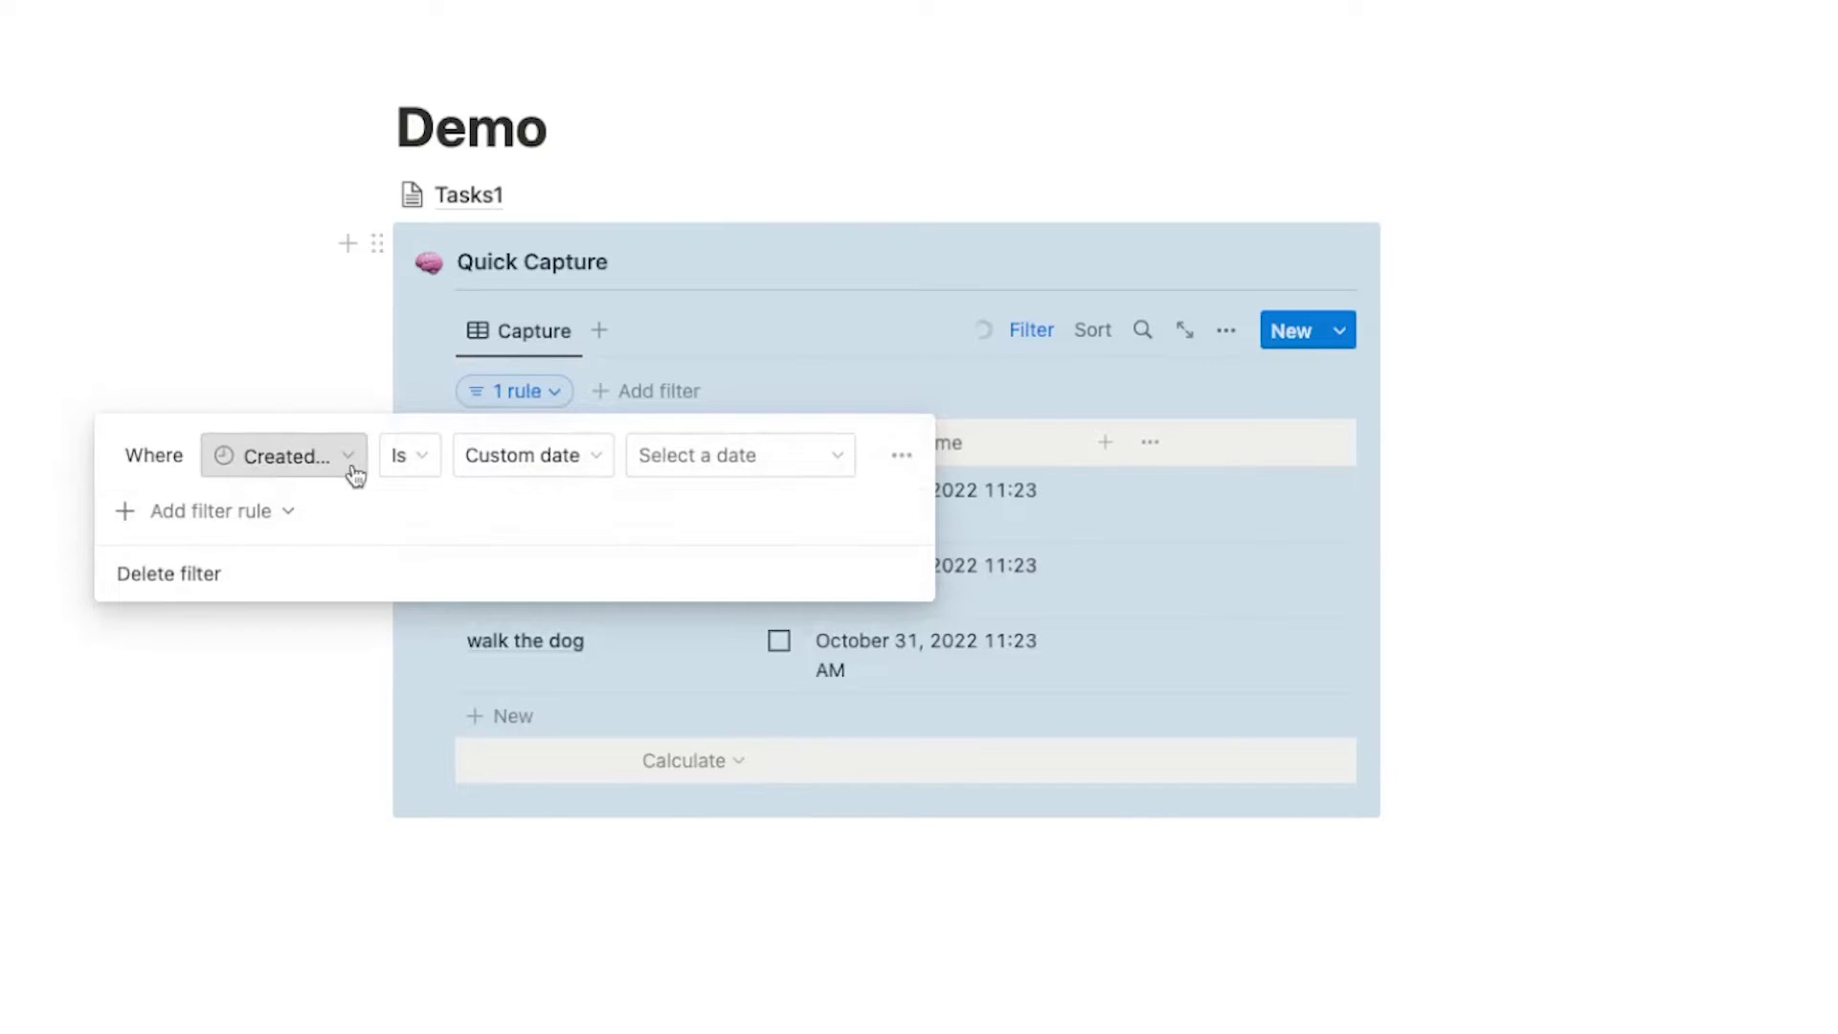
click(418, 456)
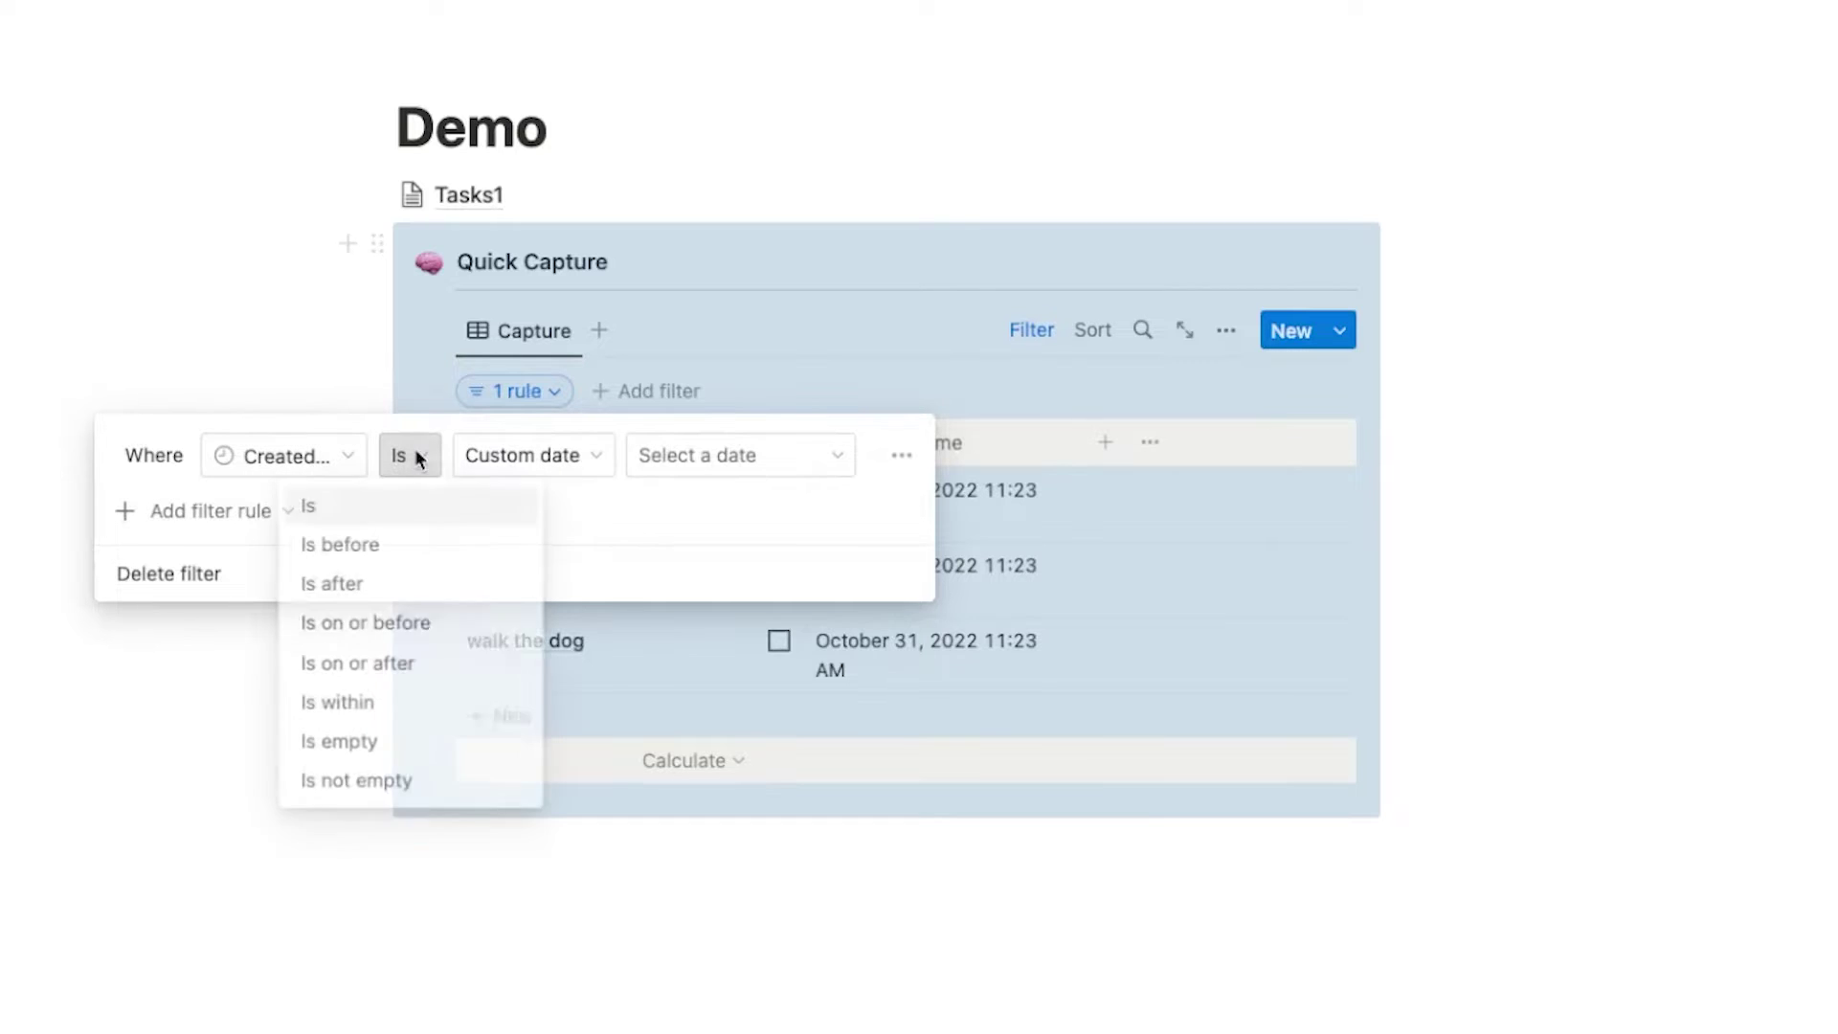
click(422, 743)
click(1366, 759)
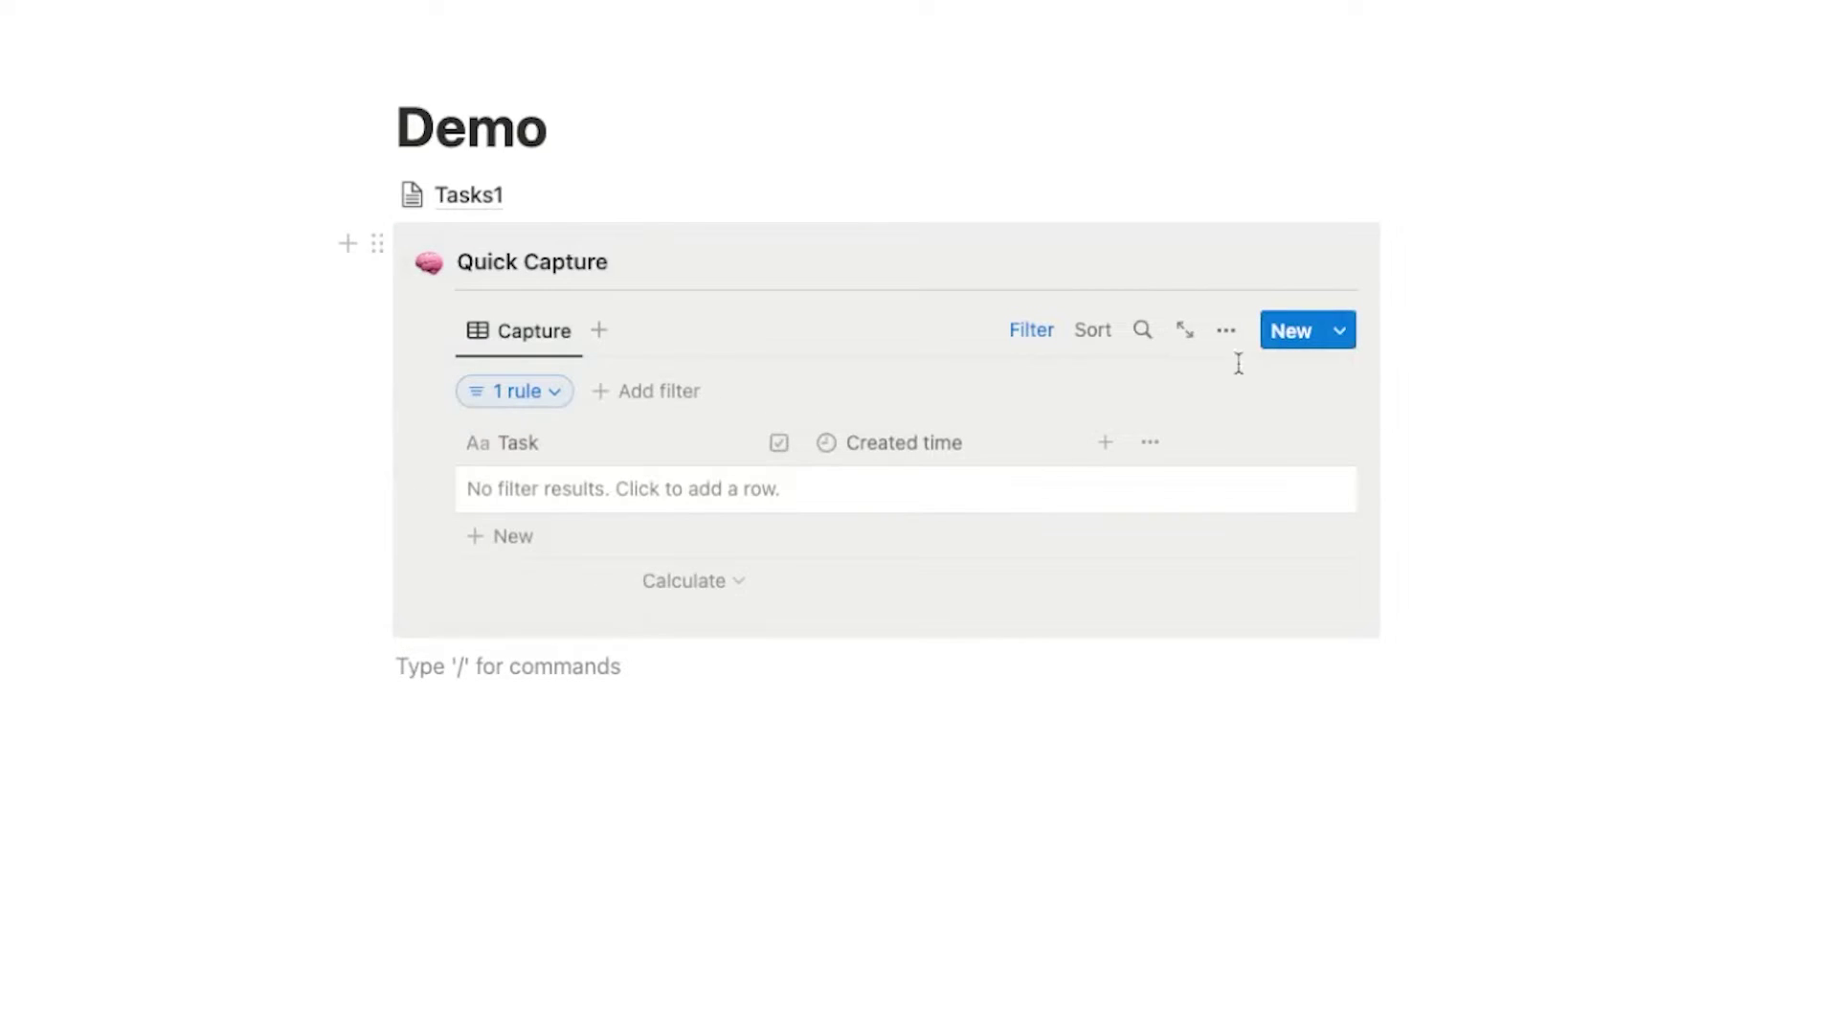
Change the layout of the Capture view from table to list.
click(1338, 336)
click(964, 345)
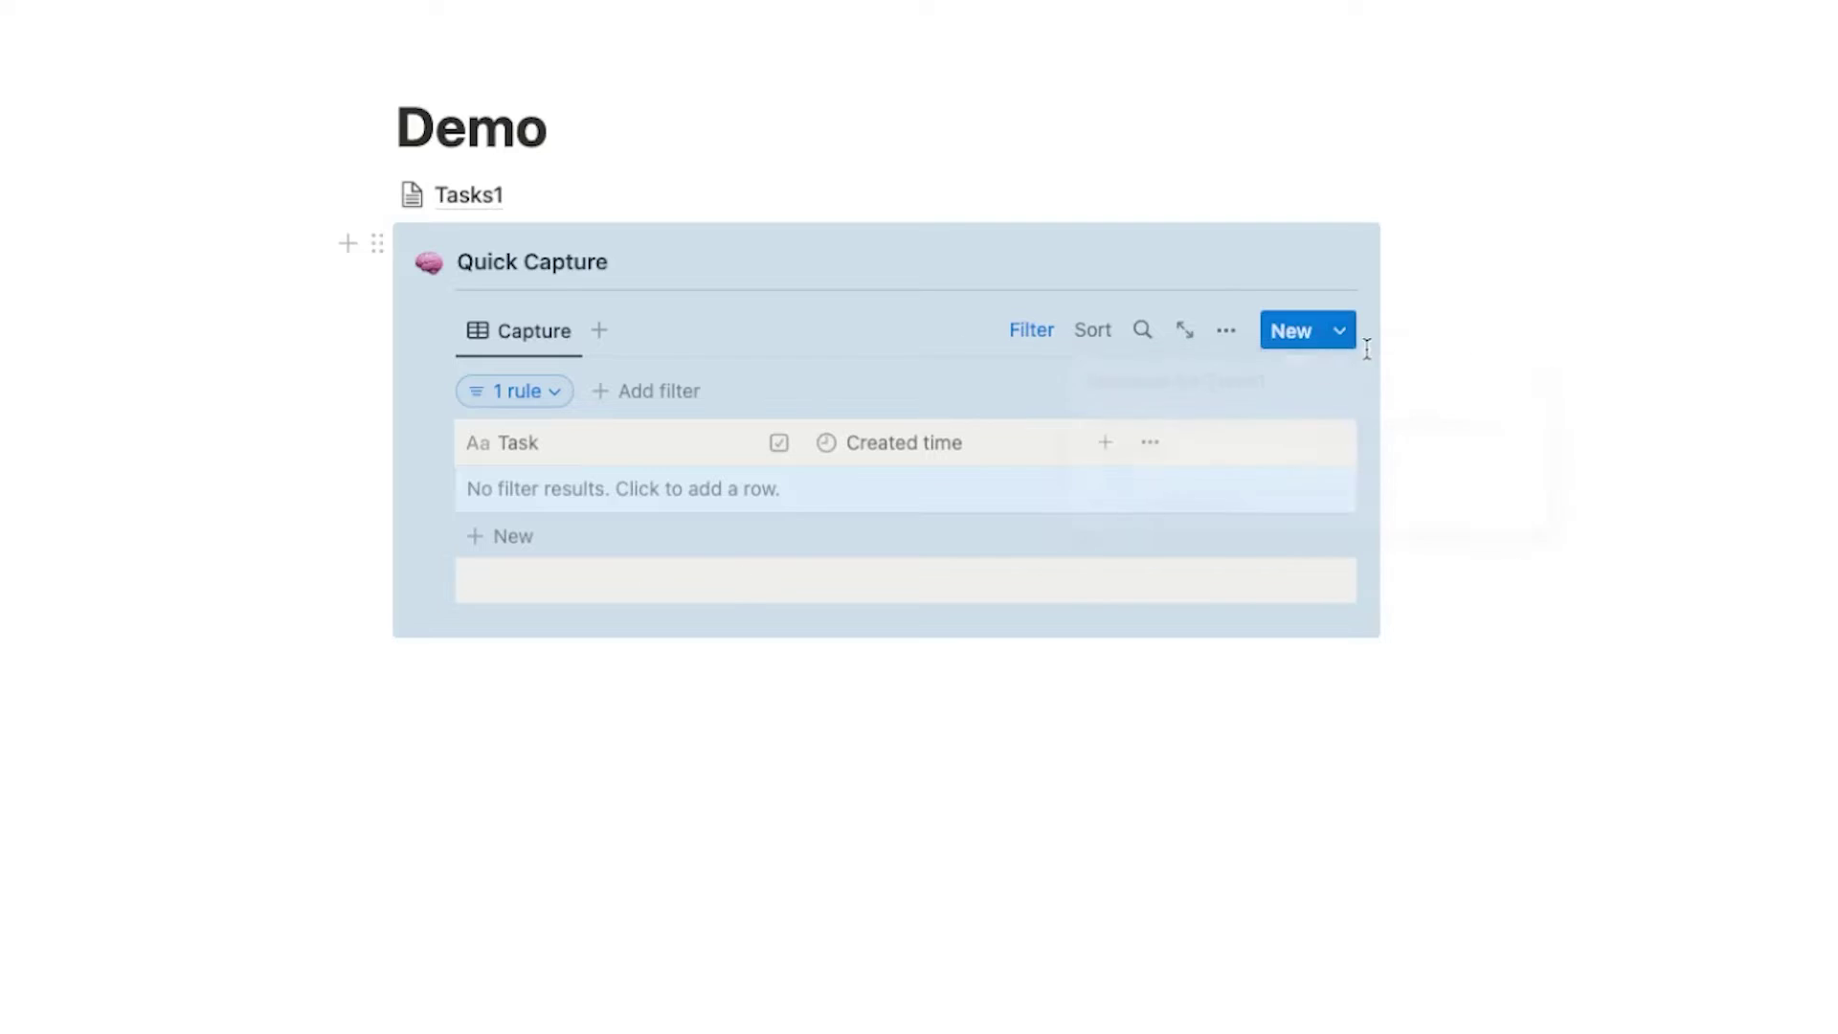
click(1225, 330)
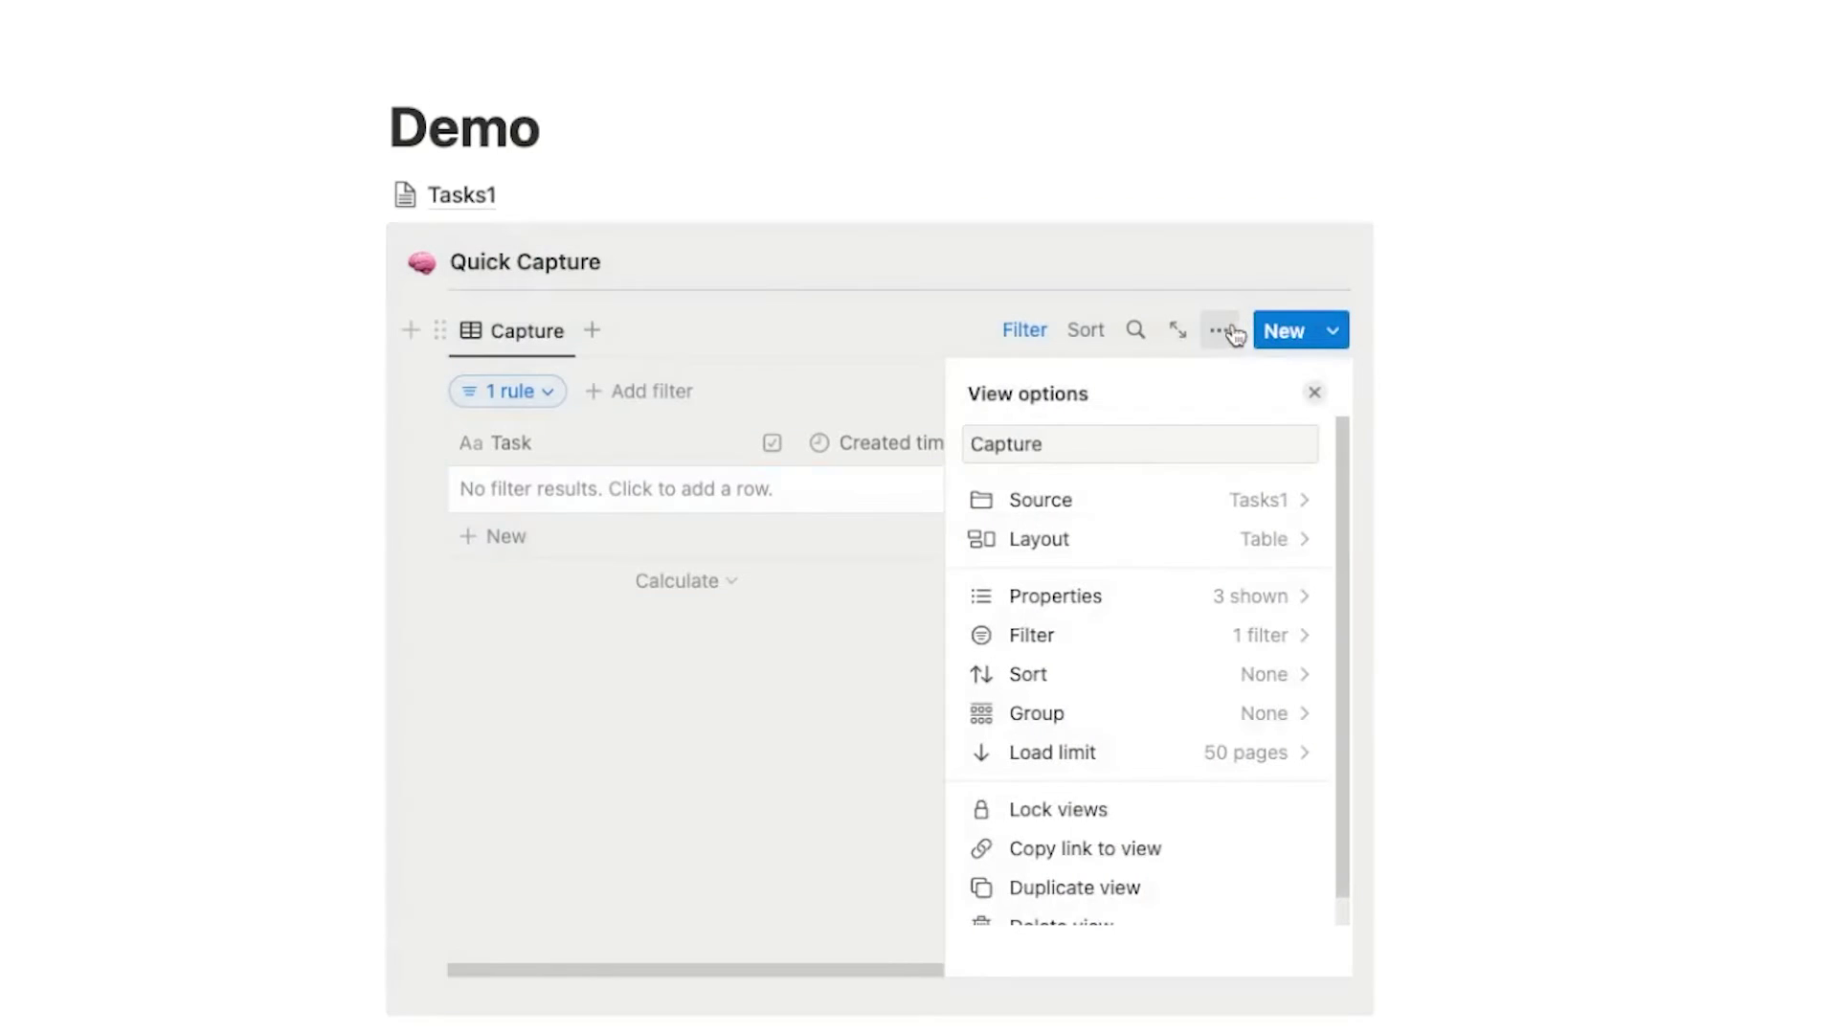
click(1261, 539)
click(1134, 562)
click(1523, 531)
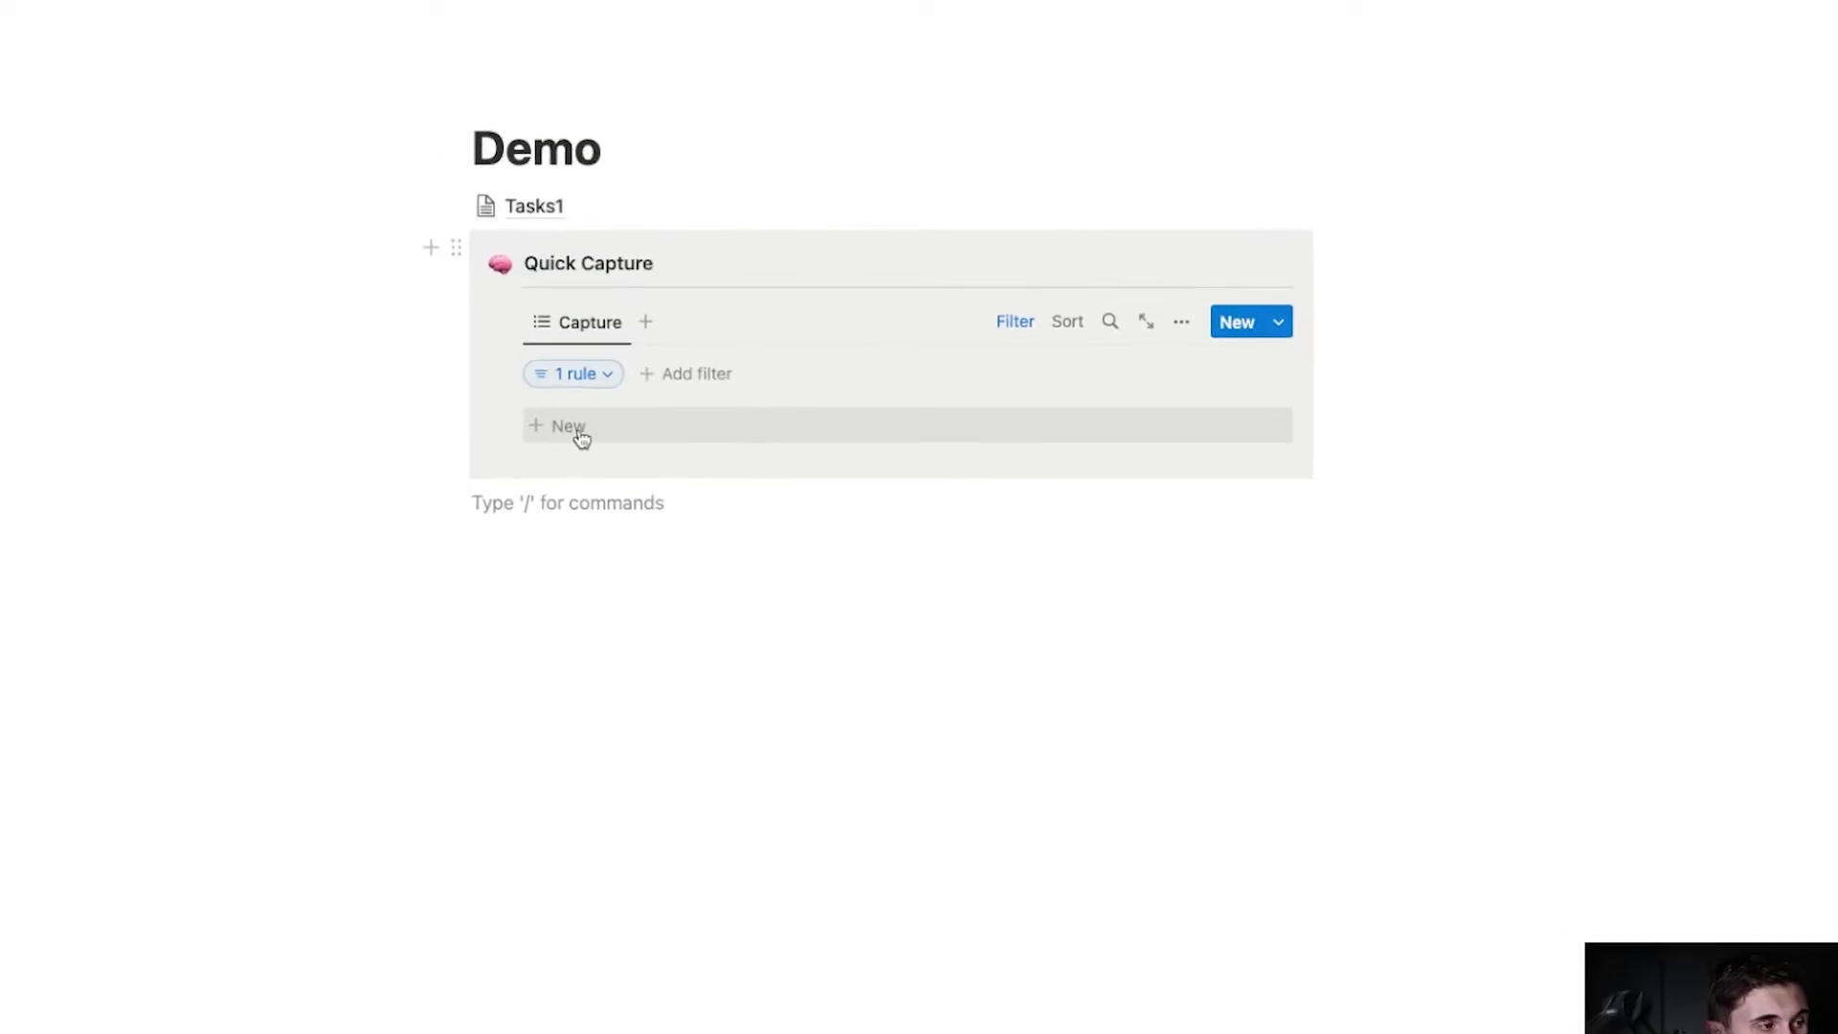
Add an entry named "New Task" through the Capture view and close its page.
click(579, 430)
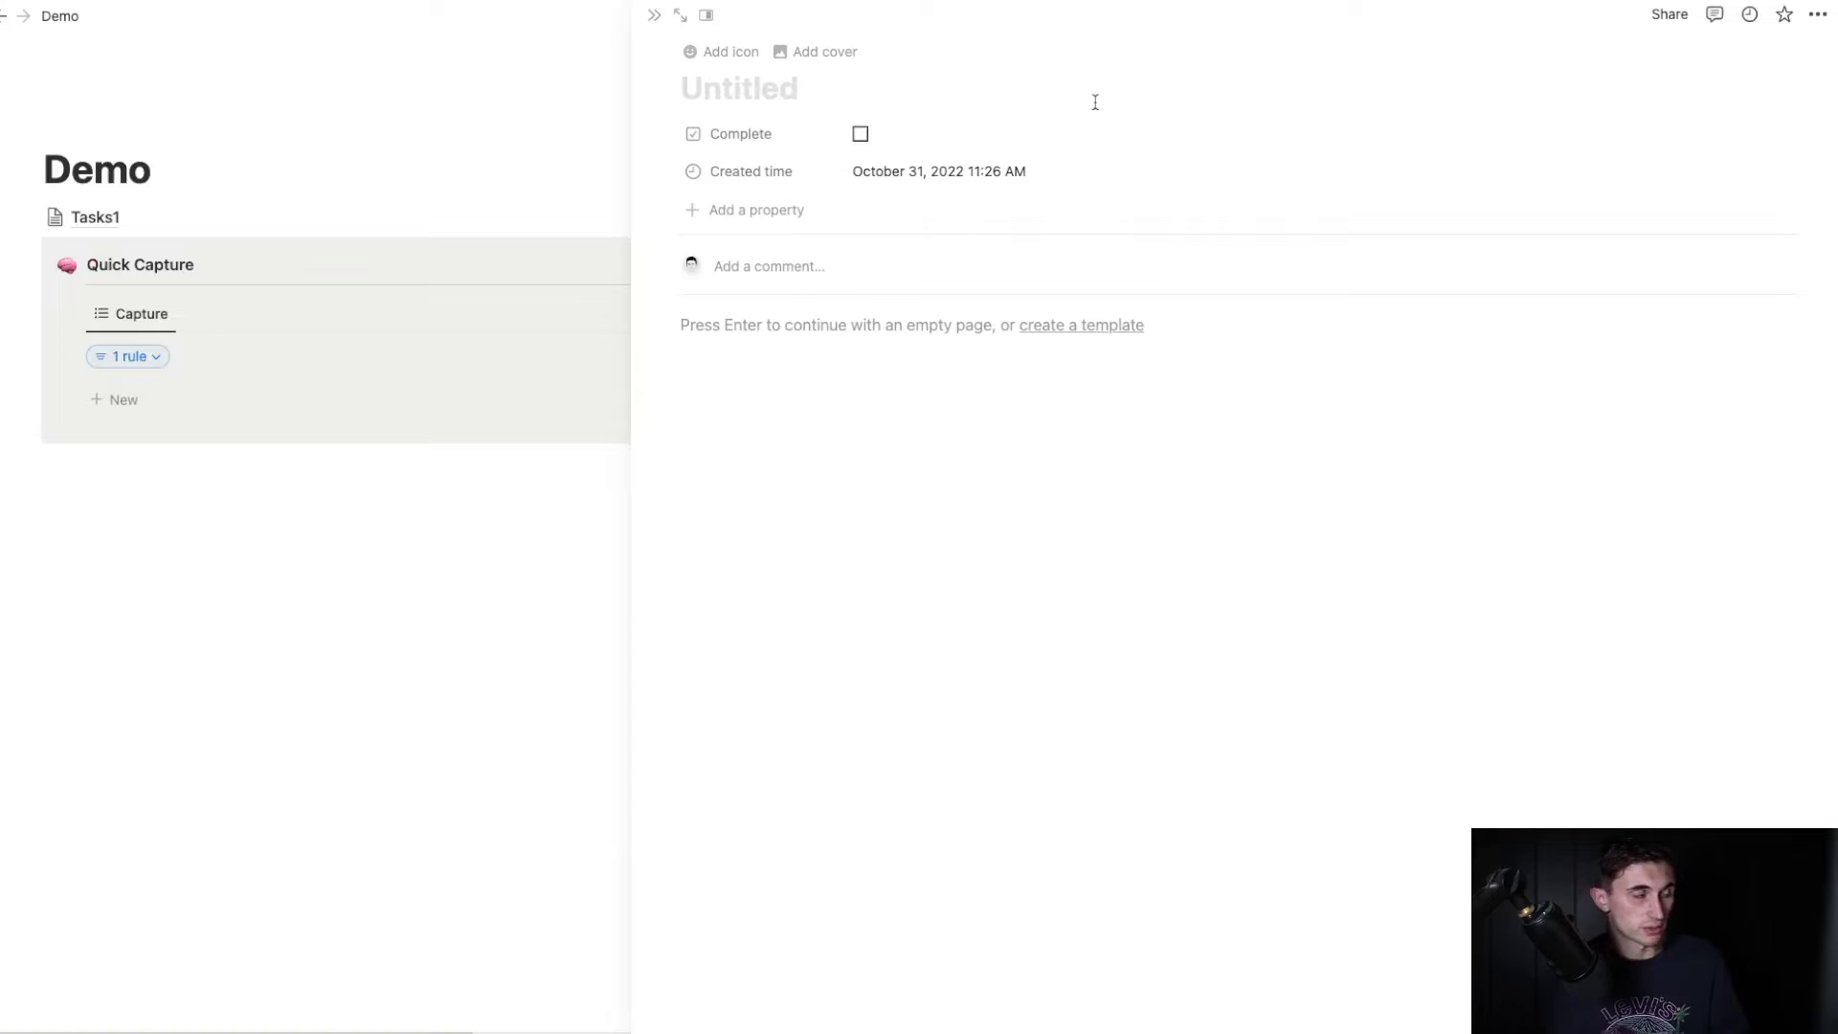
text(New Task)
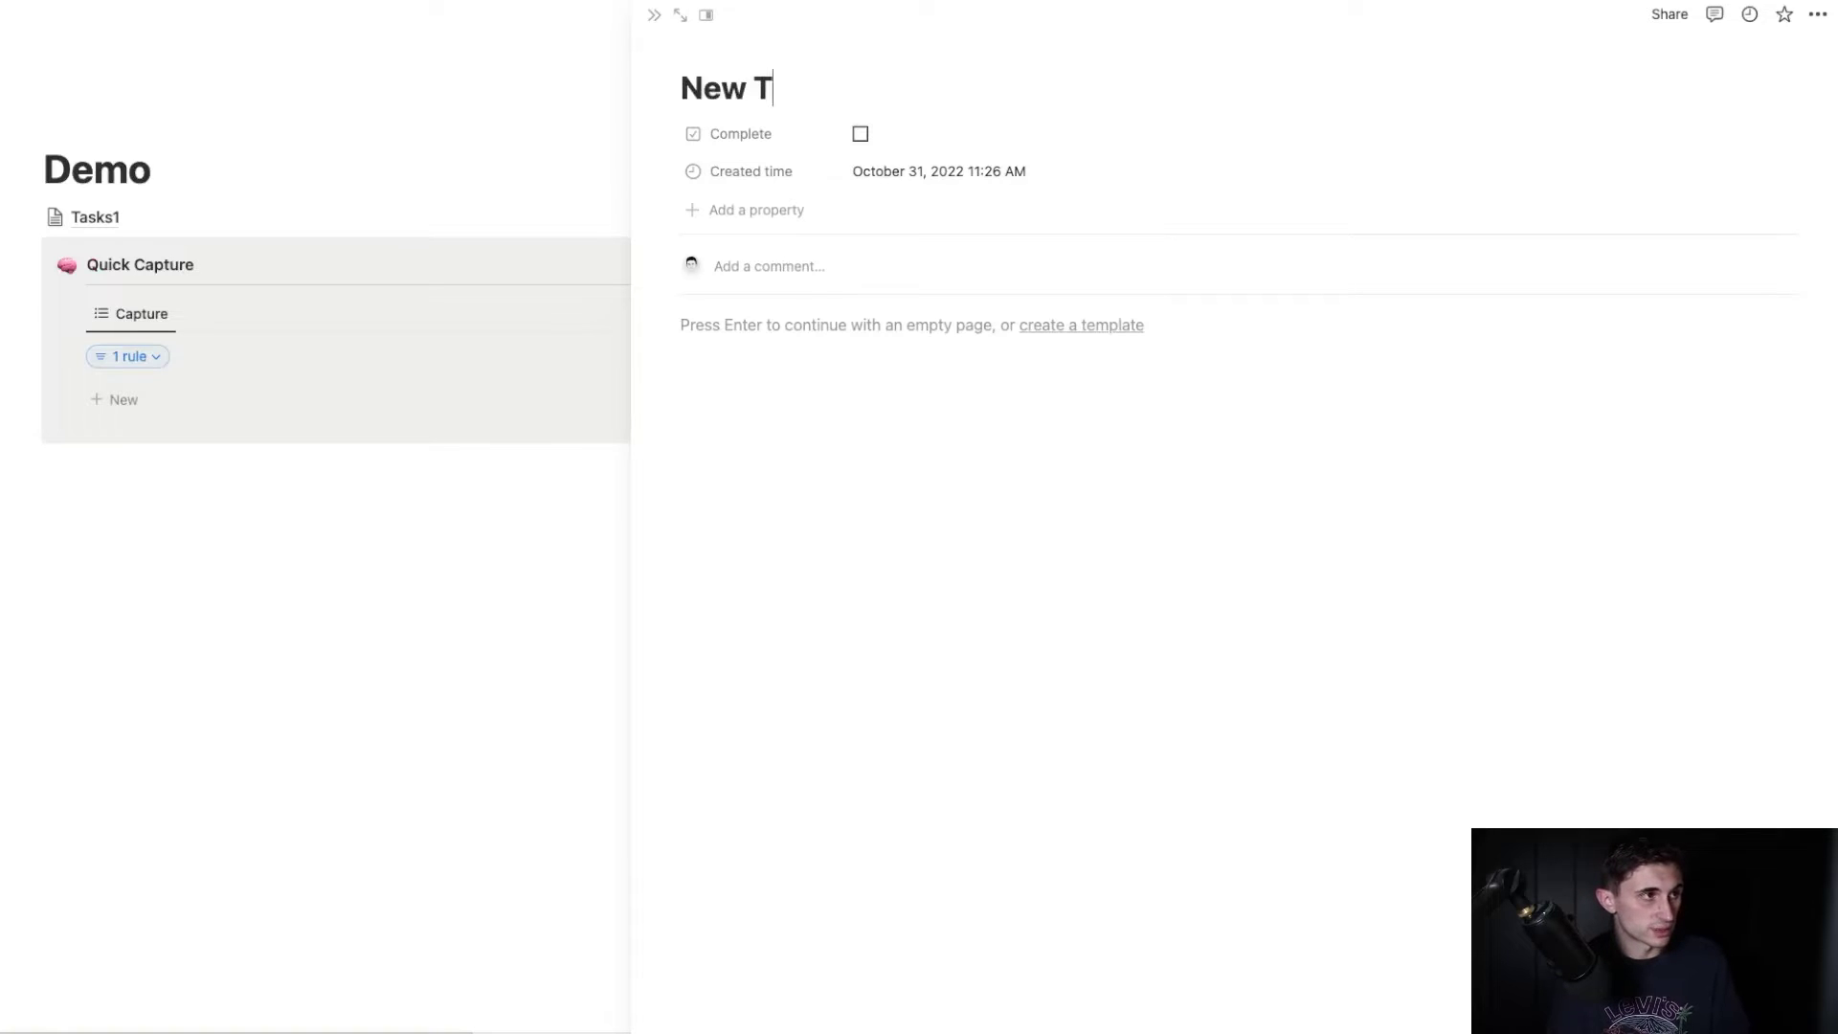
click(654, 16)
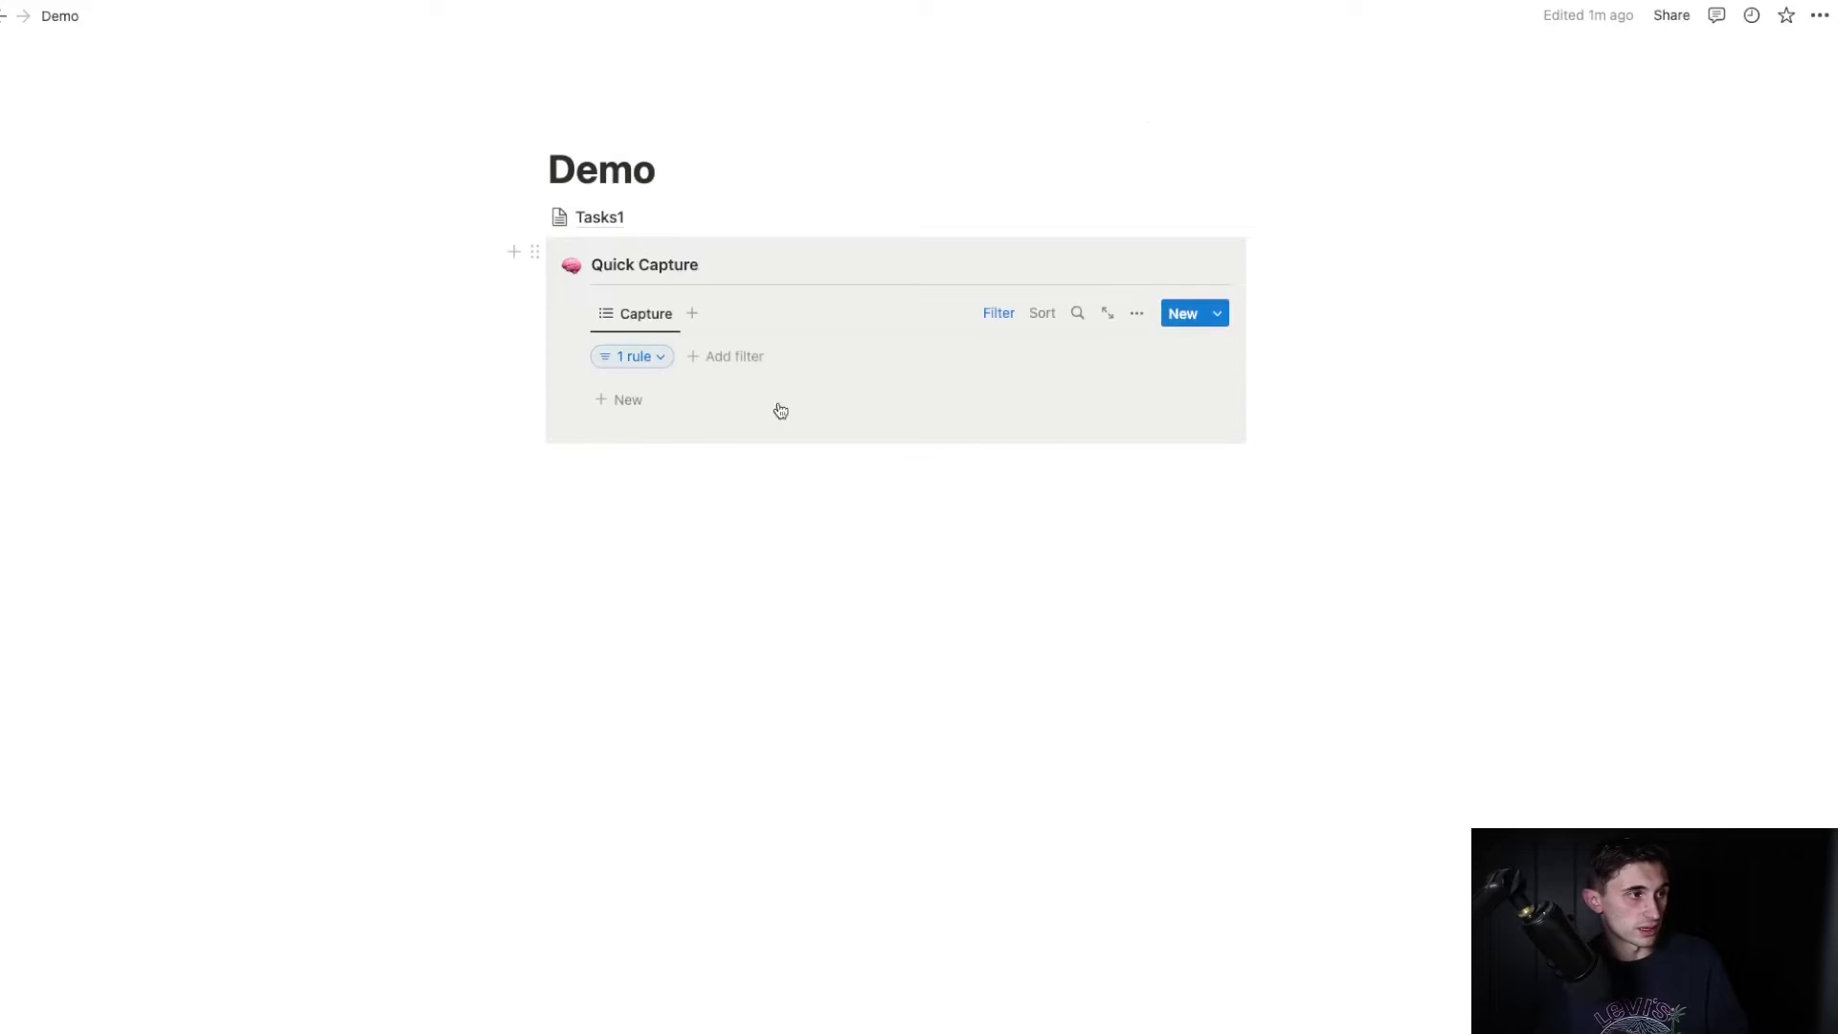
Open the Tasks1 database, tick the Complete checkbox of all four tasks, and return to the Demo page.
click(603, 220)
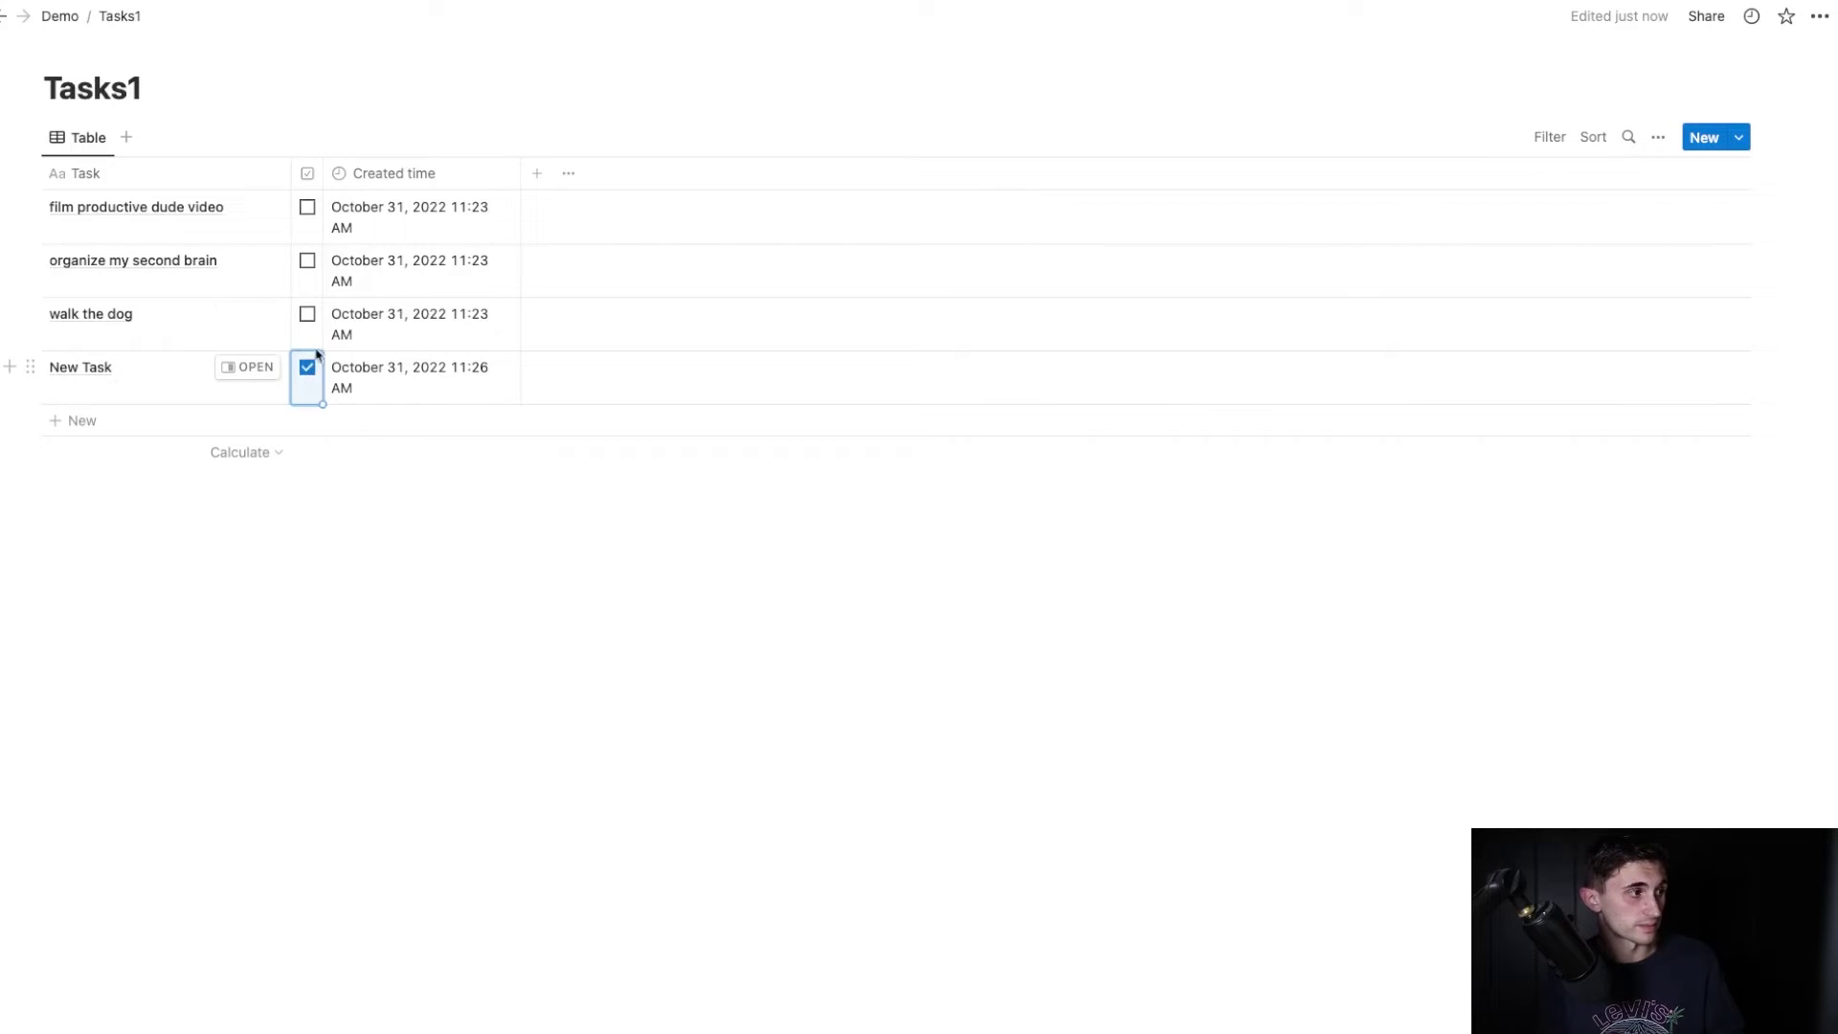
click(308, 313)
click(307, 260)
click(307, 207)
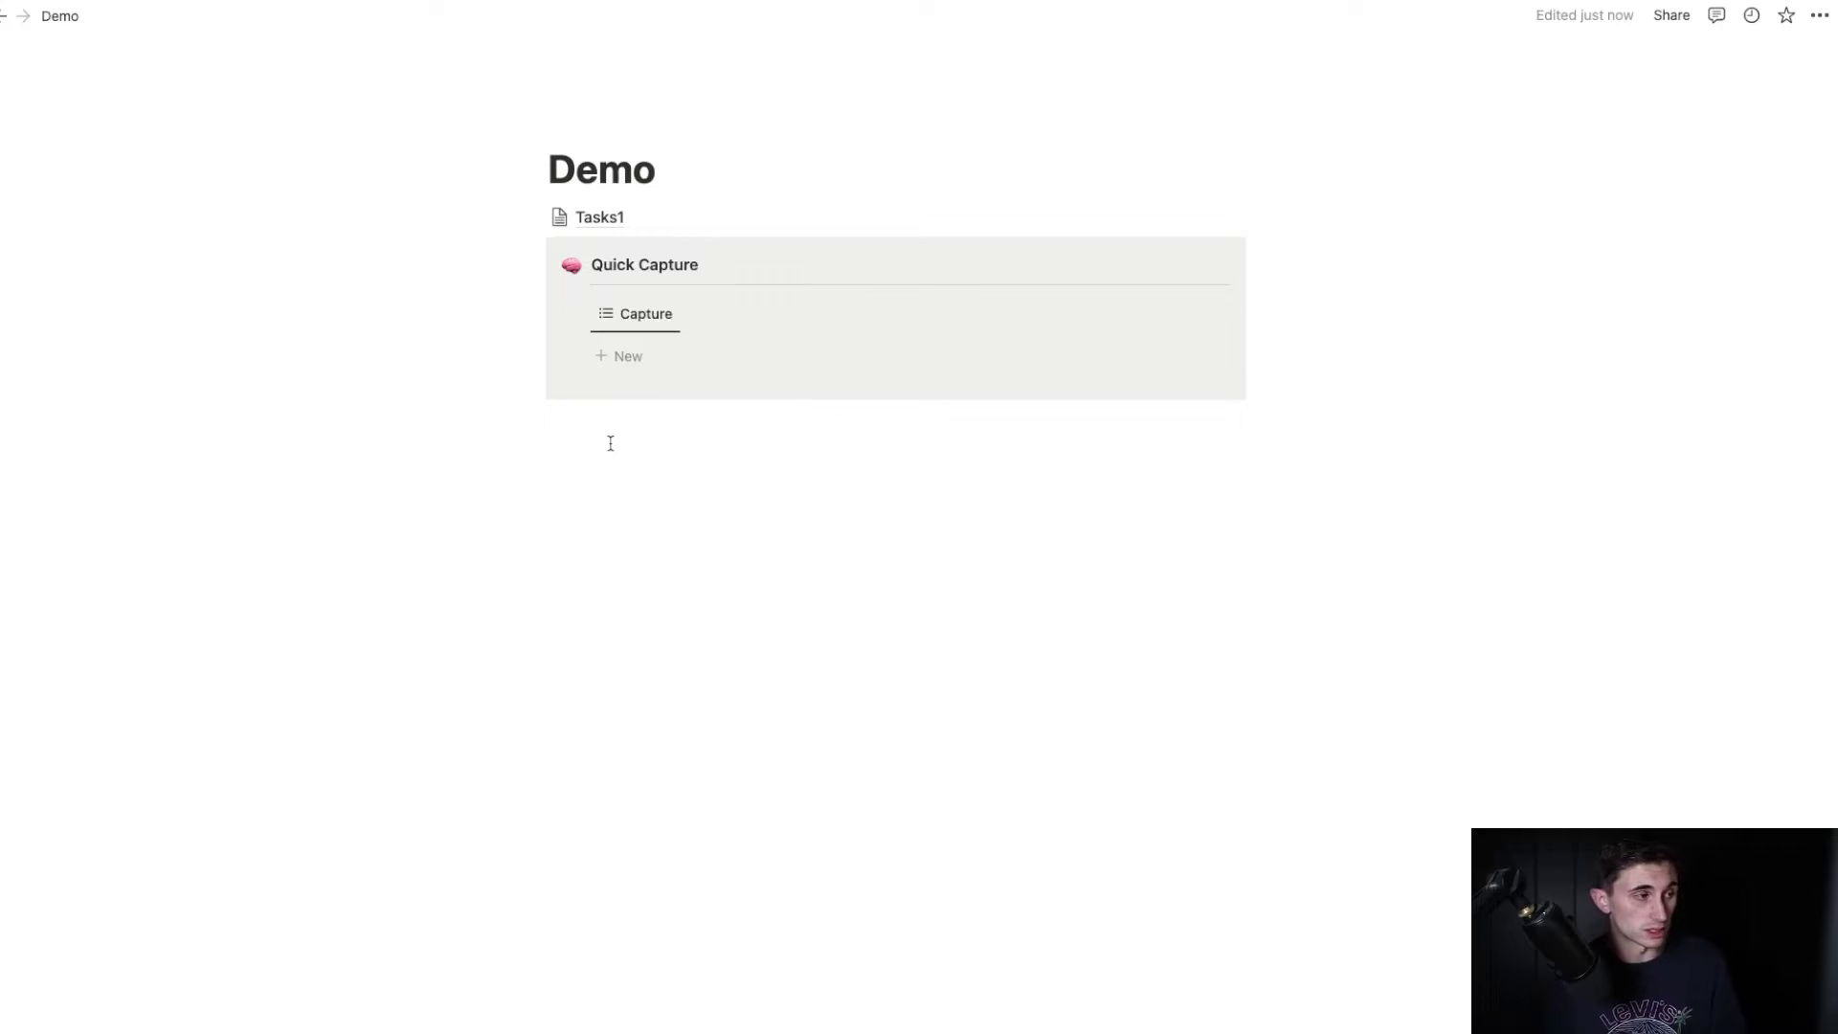
click(610, 443)
key(Return)
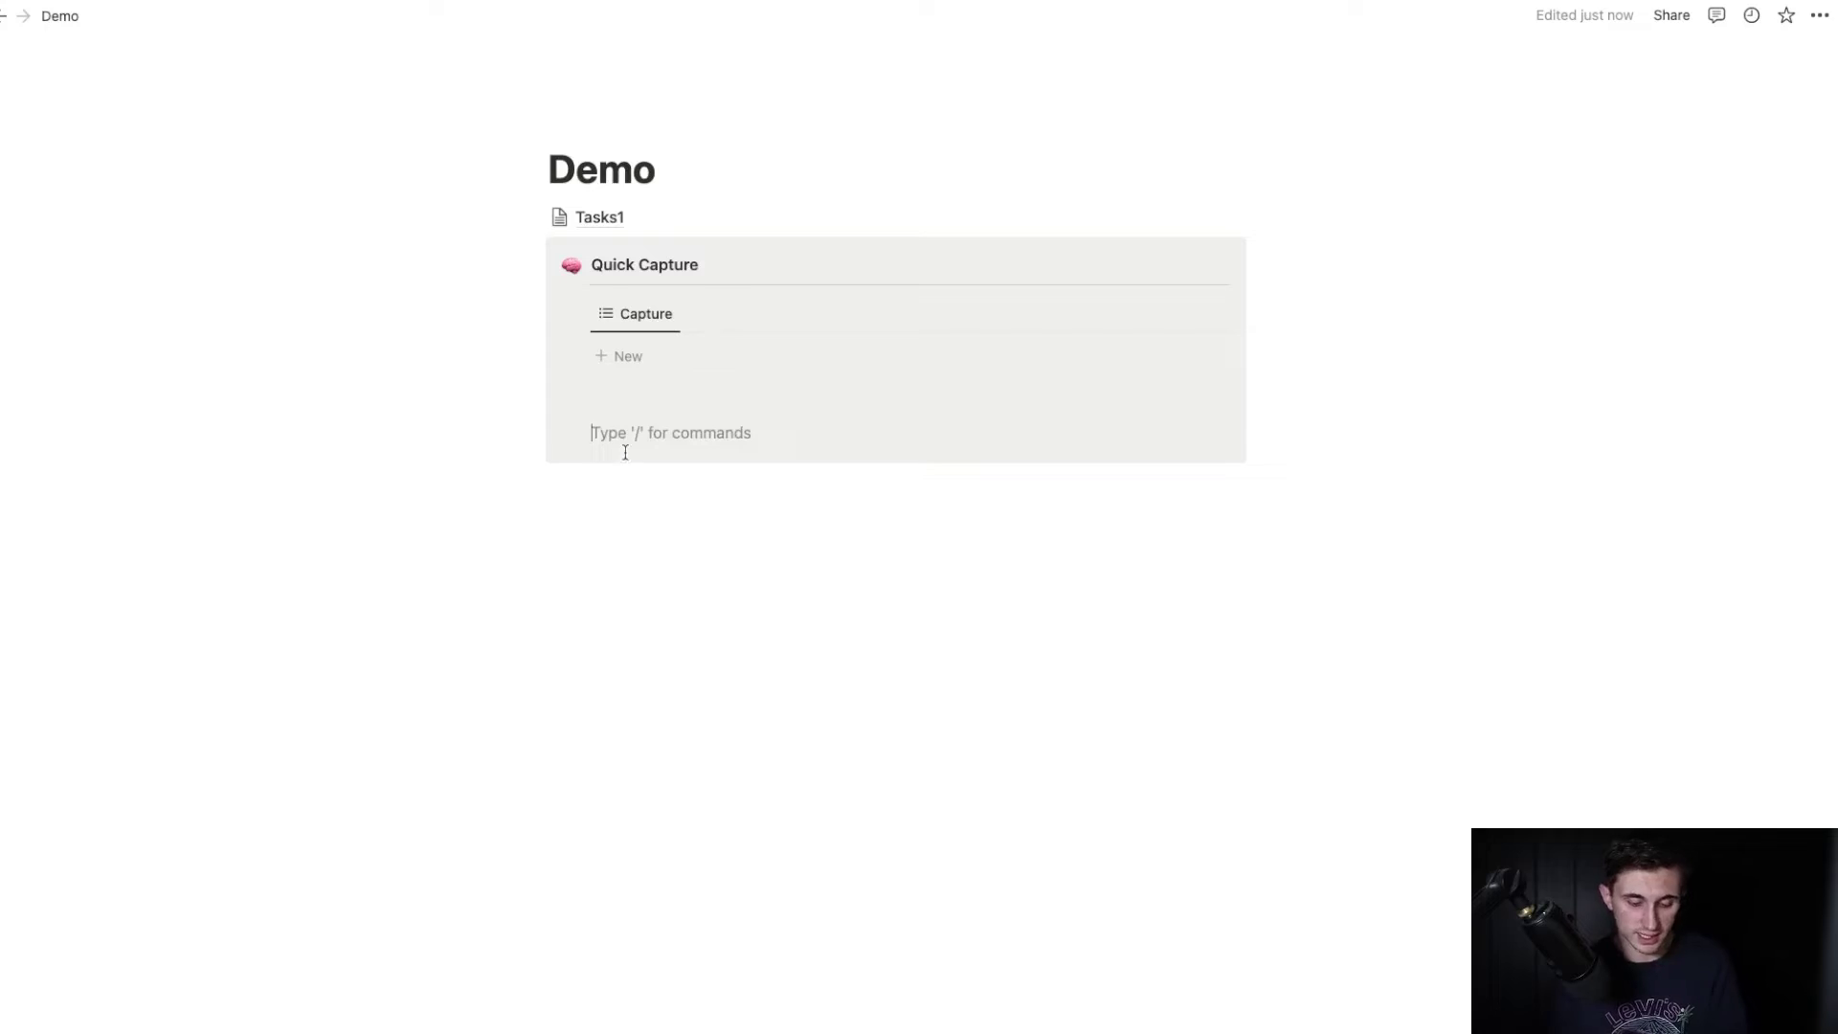
key(BackSpace)
key(BackSpace)
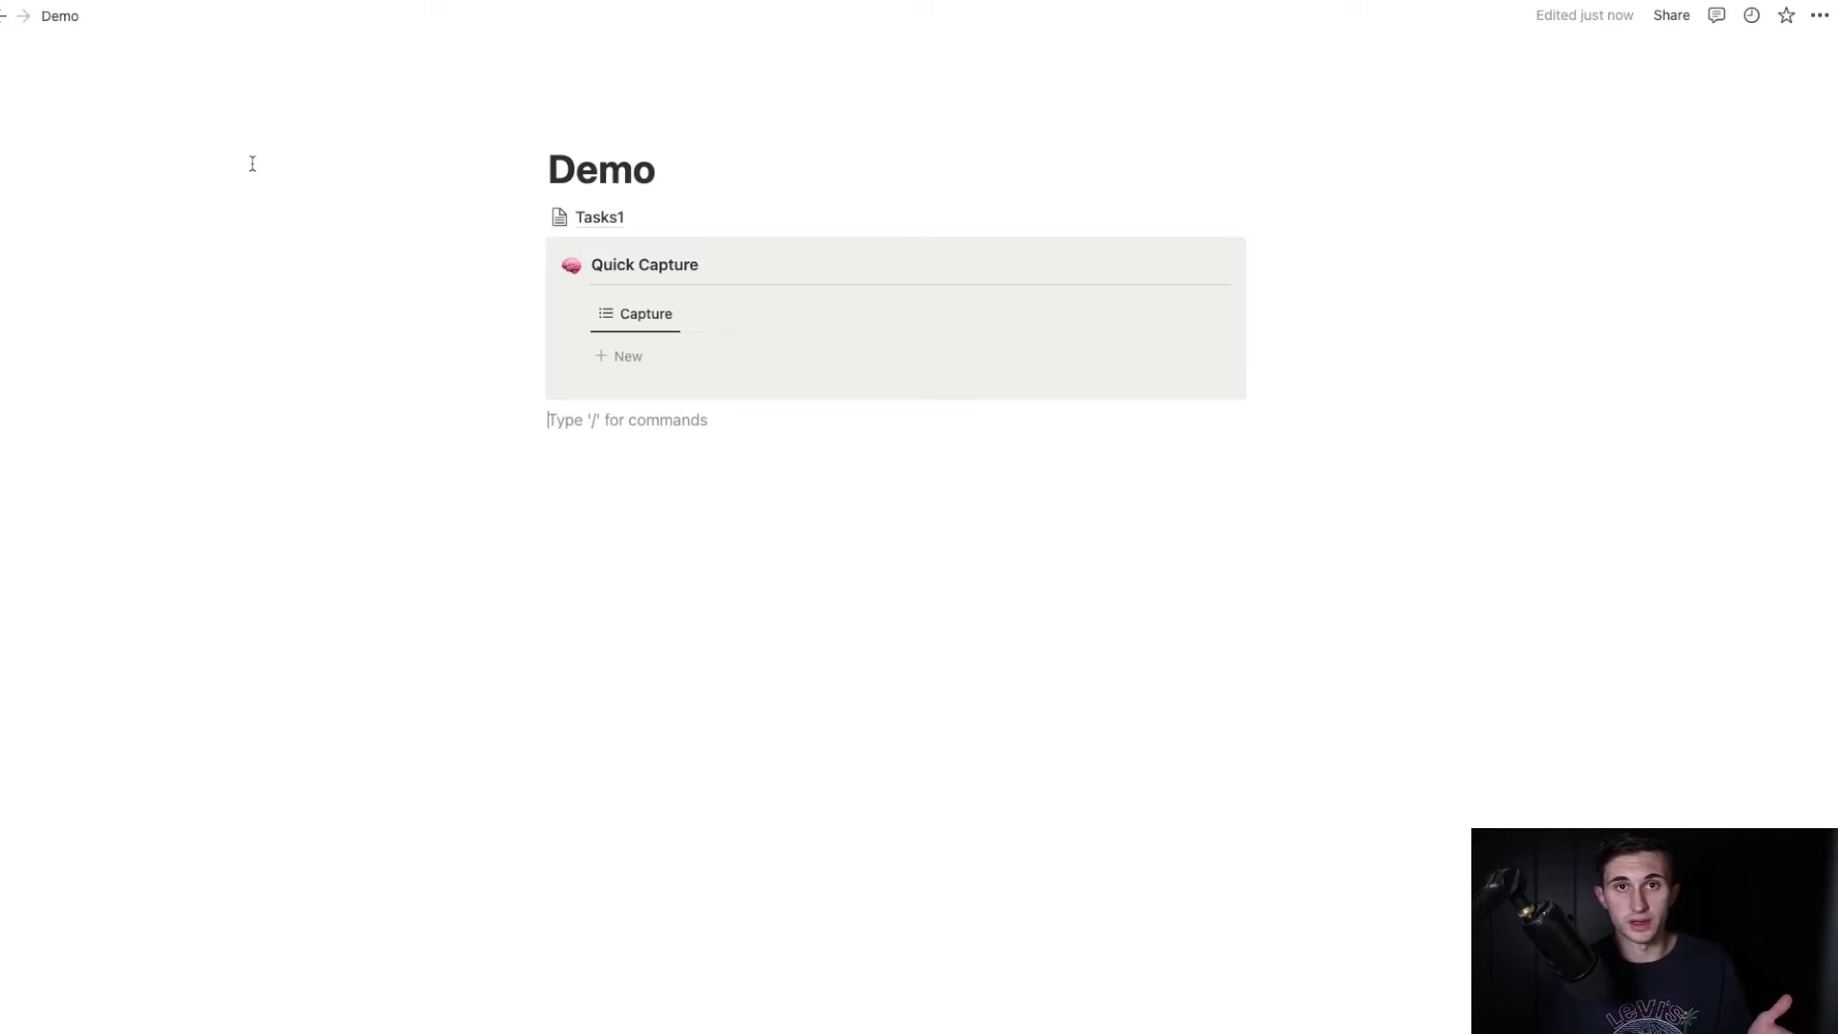
Open the personal workspace page with the Productive Brain cover from the list of private pages.
mouse_move(3, 24)
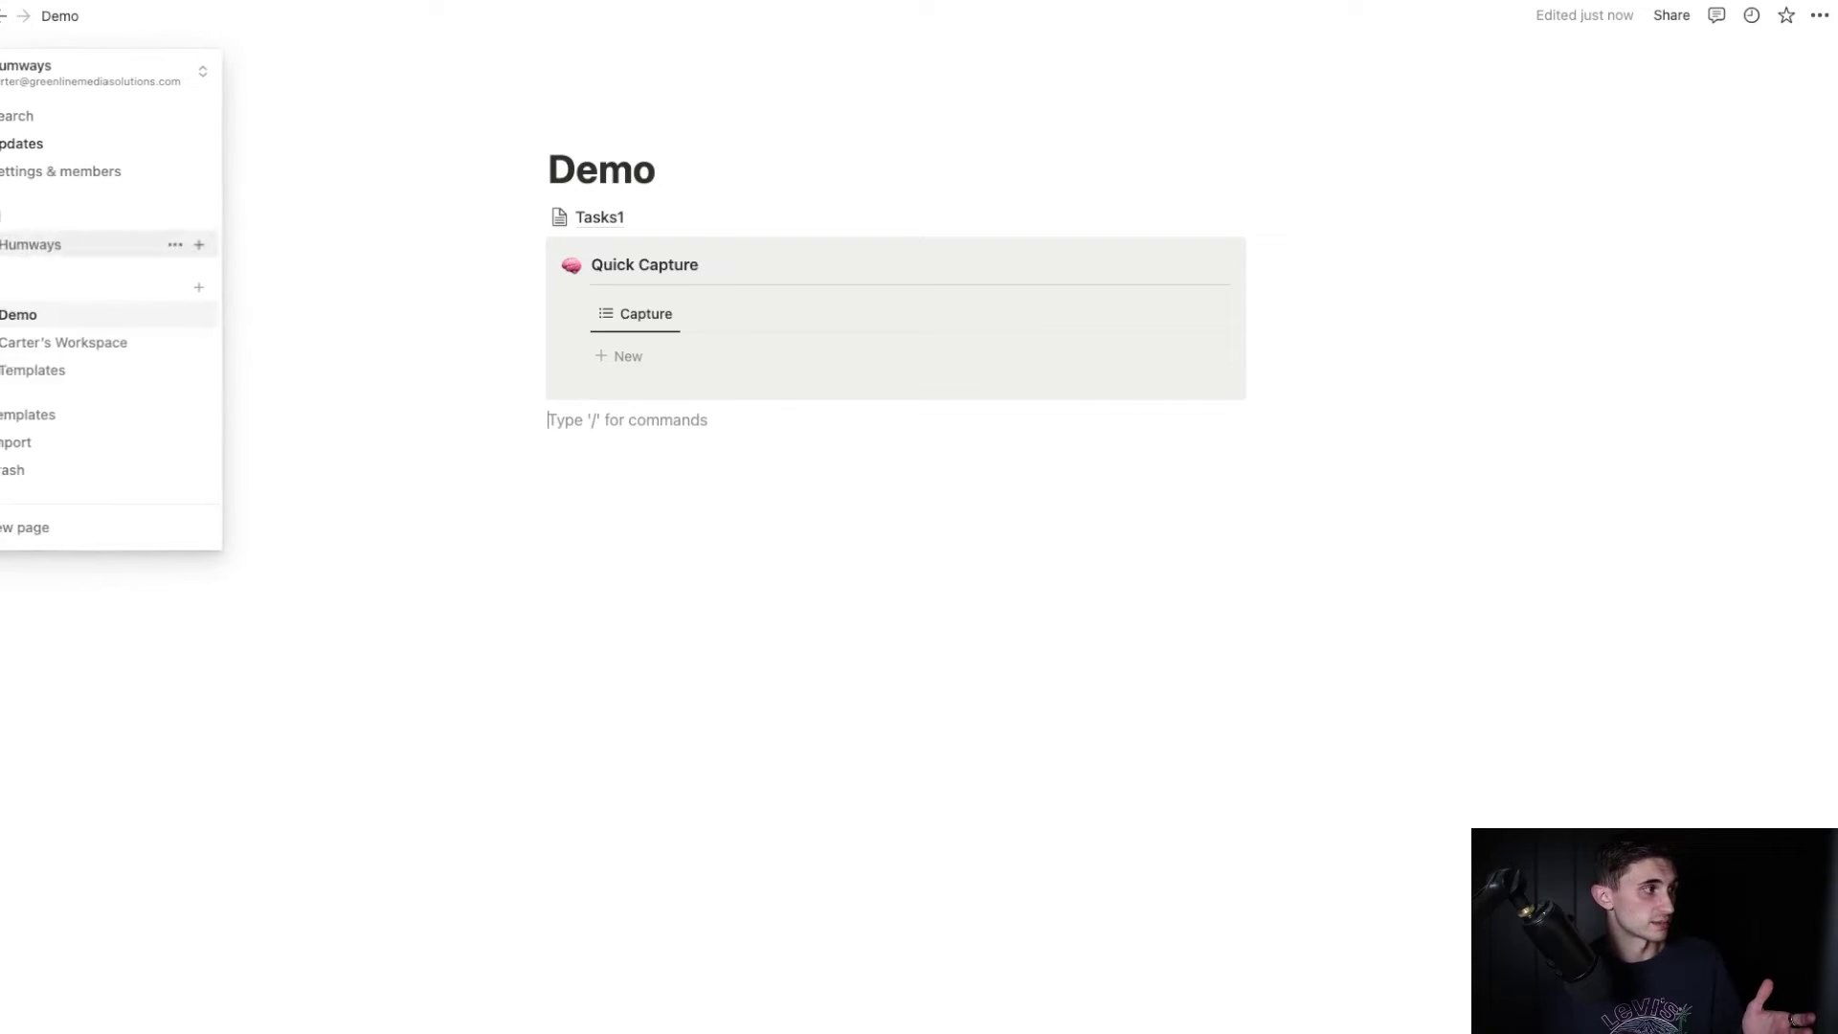
click(30, 347)
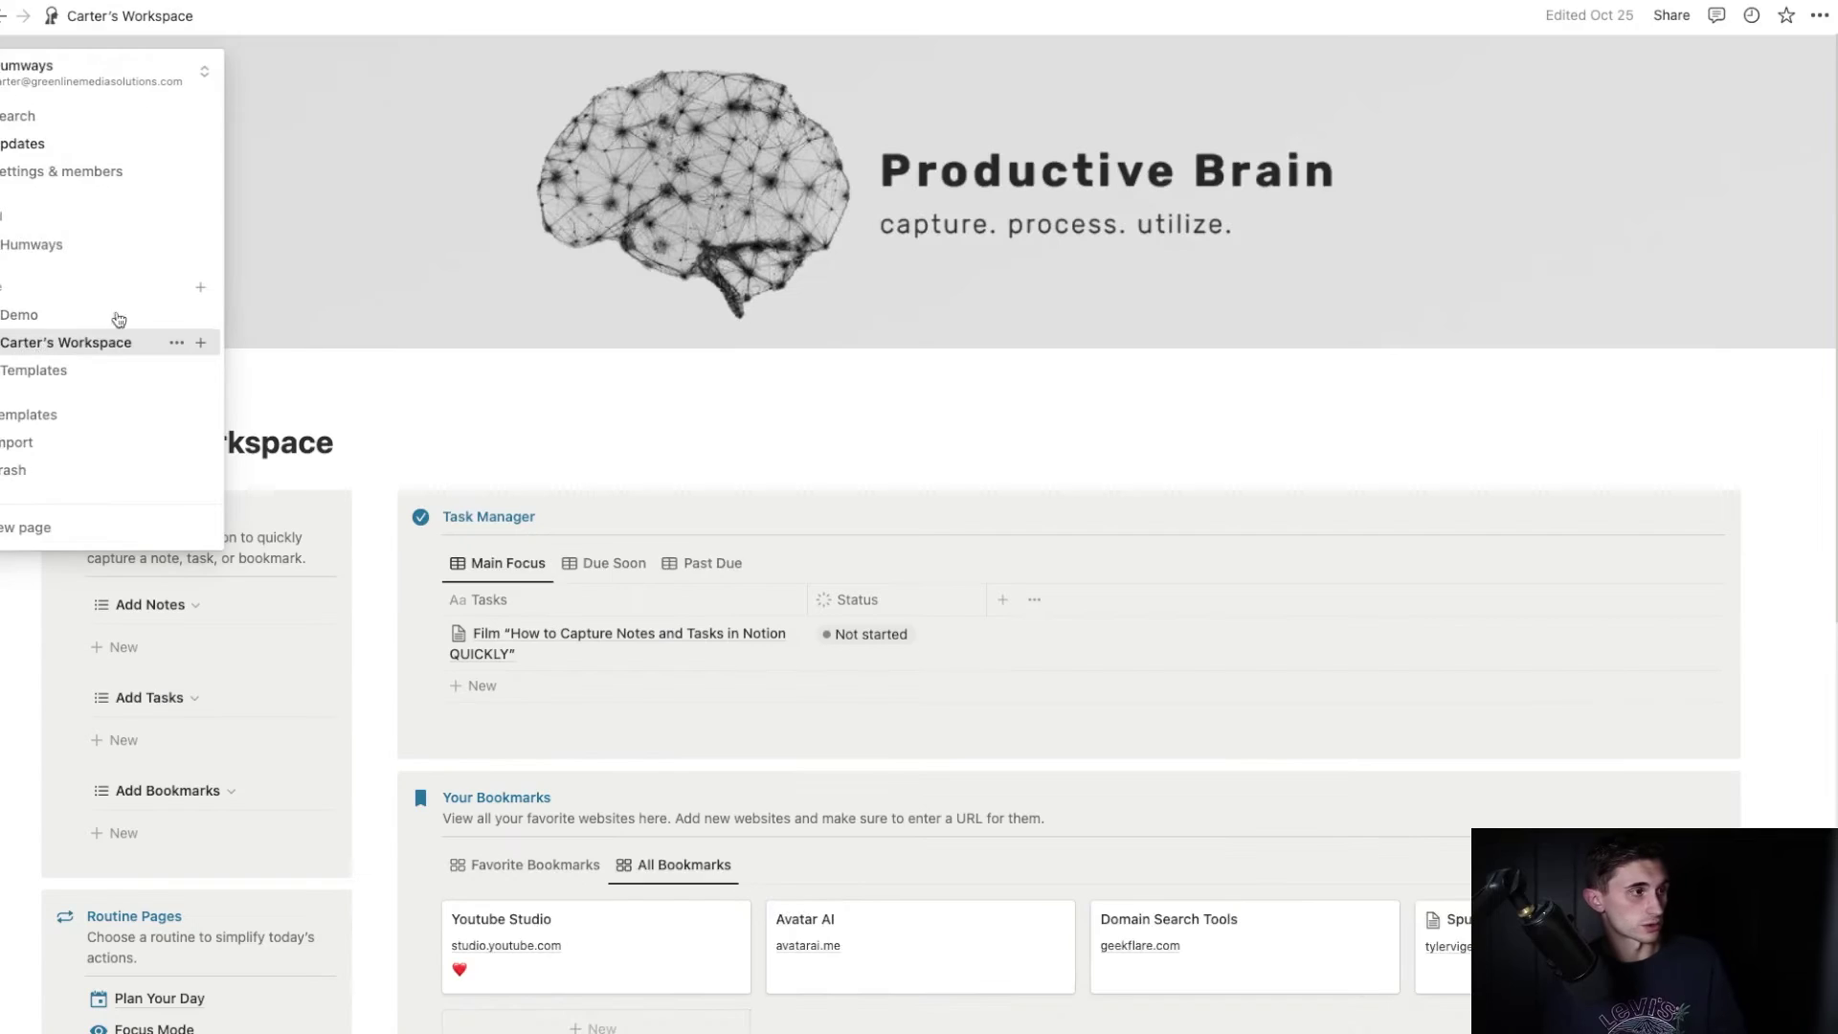
Examine the workspace dashboard's sections, its Capture subpage, and the synced Quick Capture callout.
scroll(516, 311, down, 6)
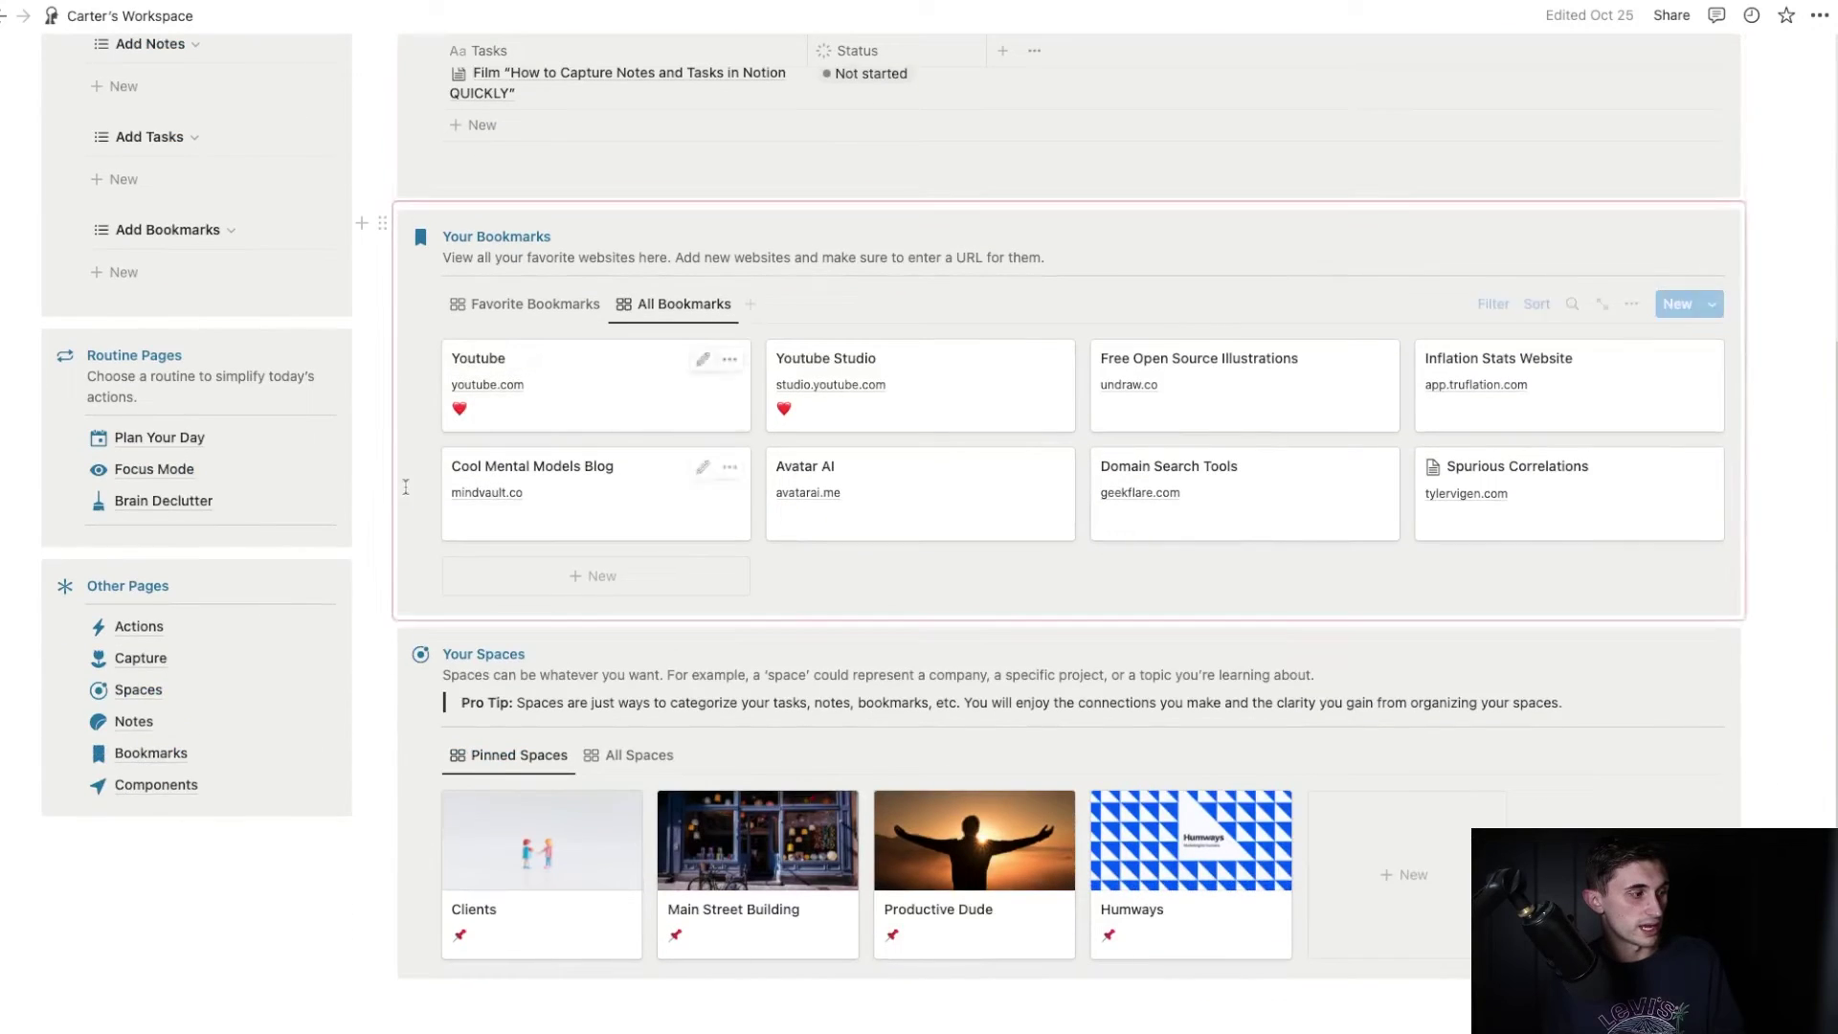
scroll(525, 766, up, 4)
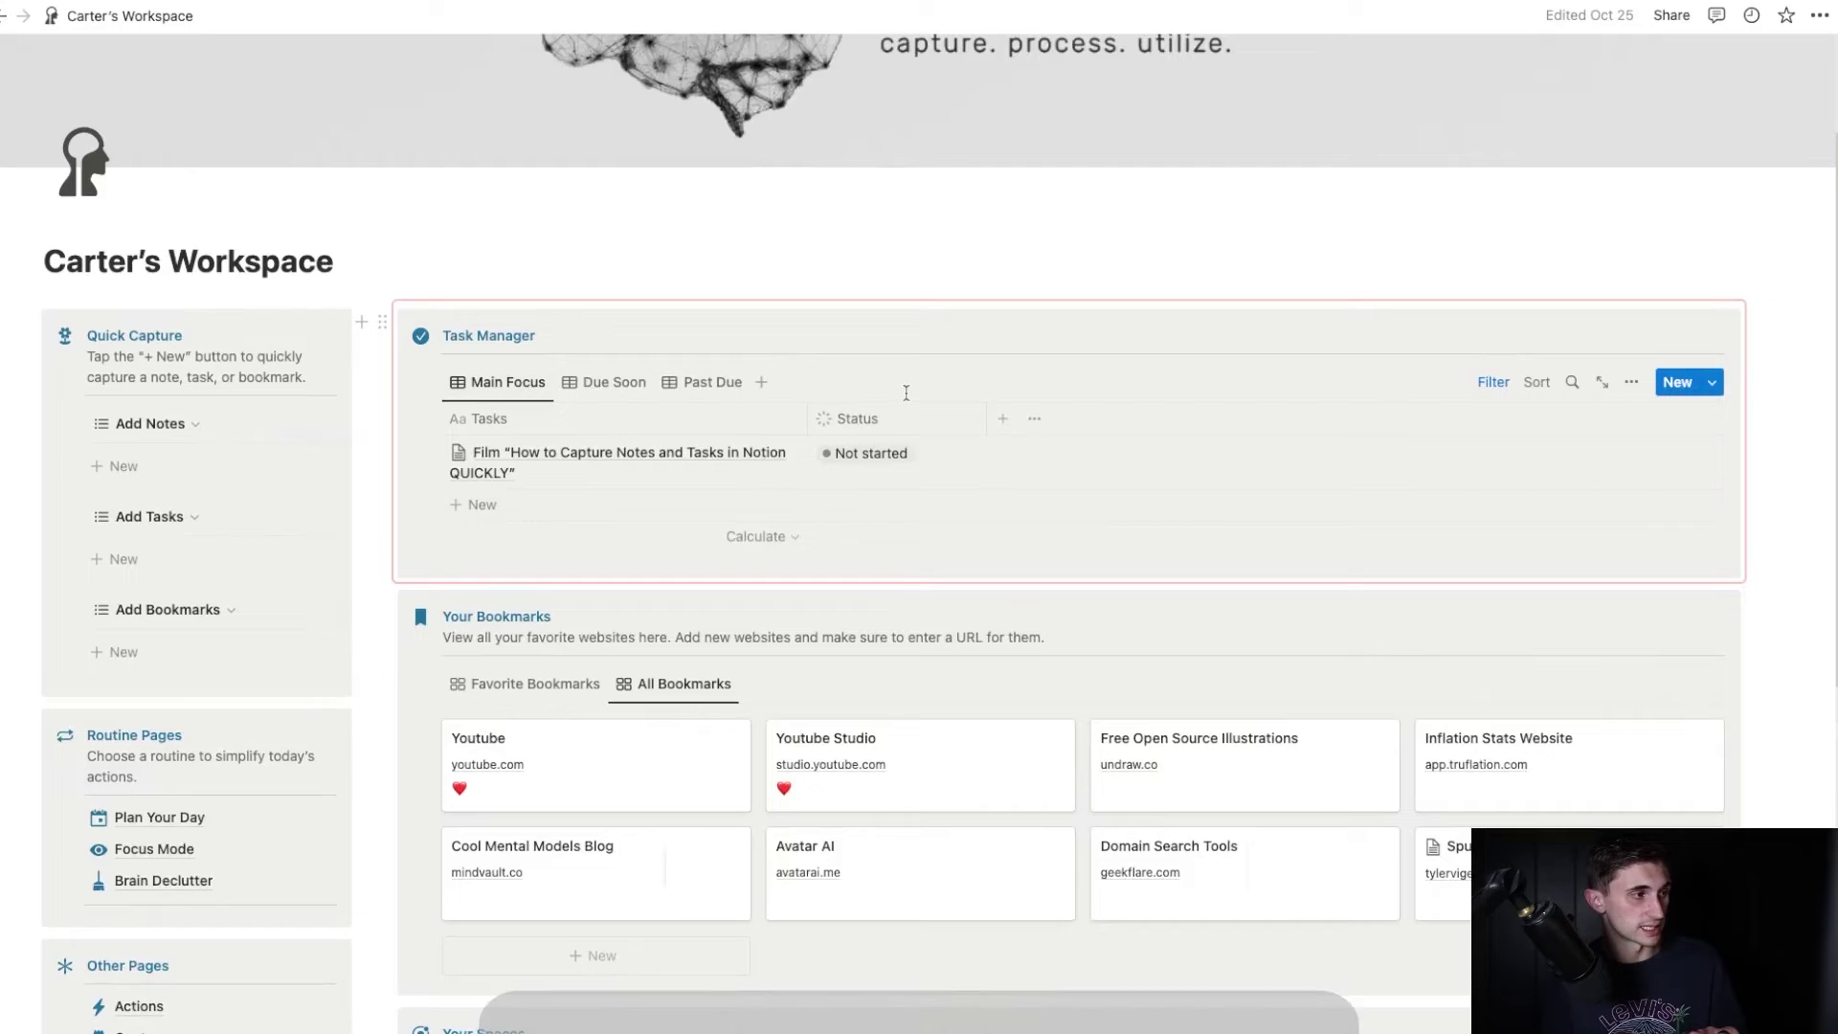
scroll(304, 554, down, 3)
scroll(304, 553, down, 1)
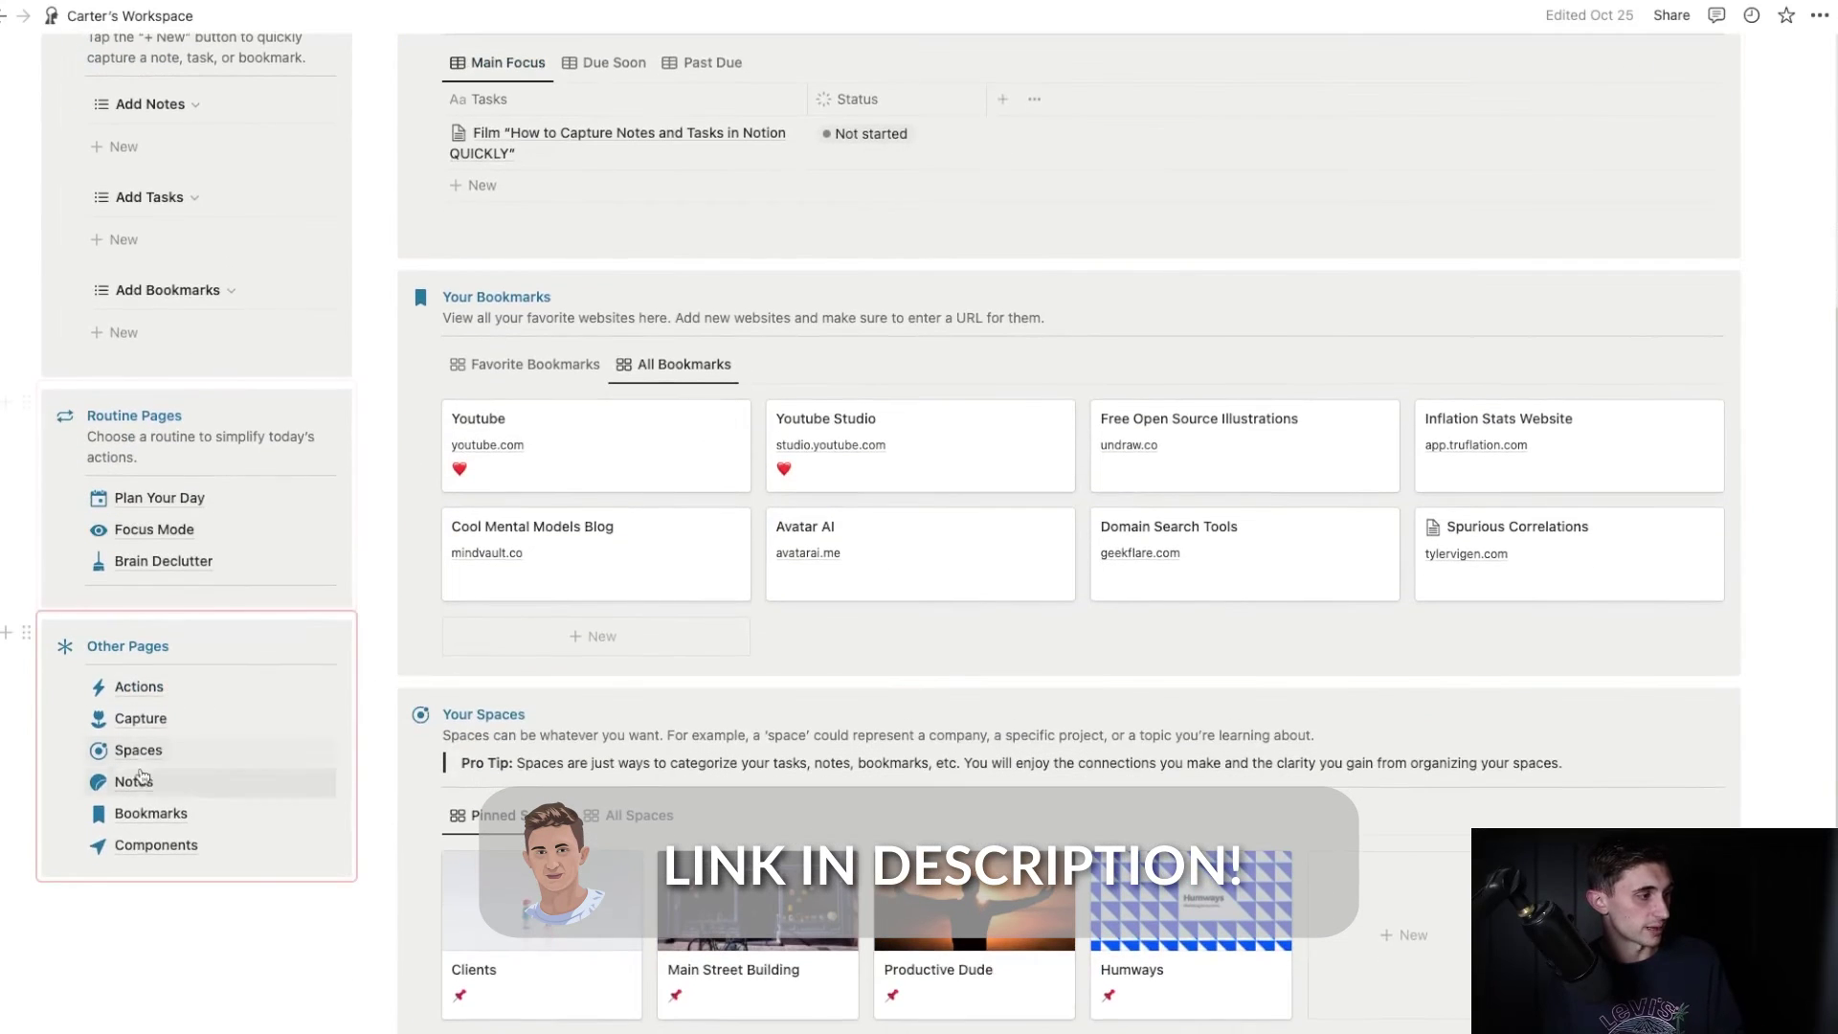
click(125, 728)
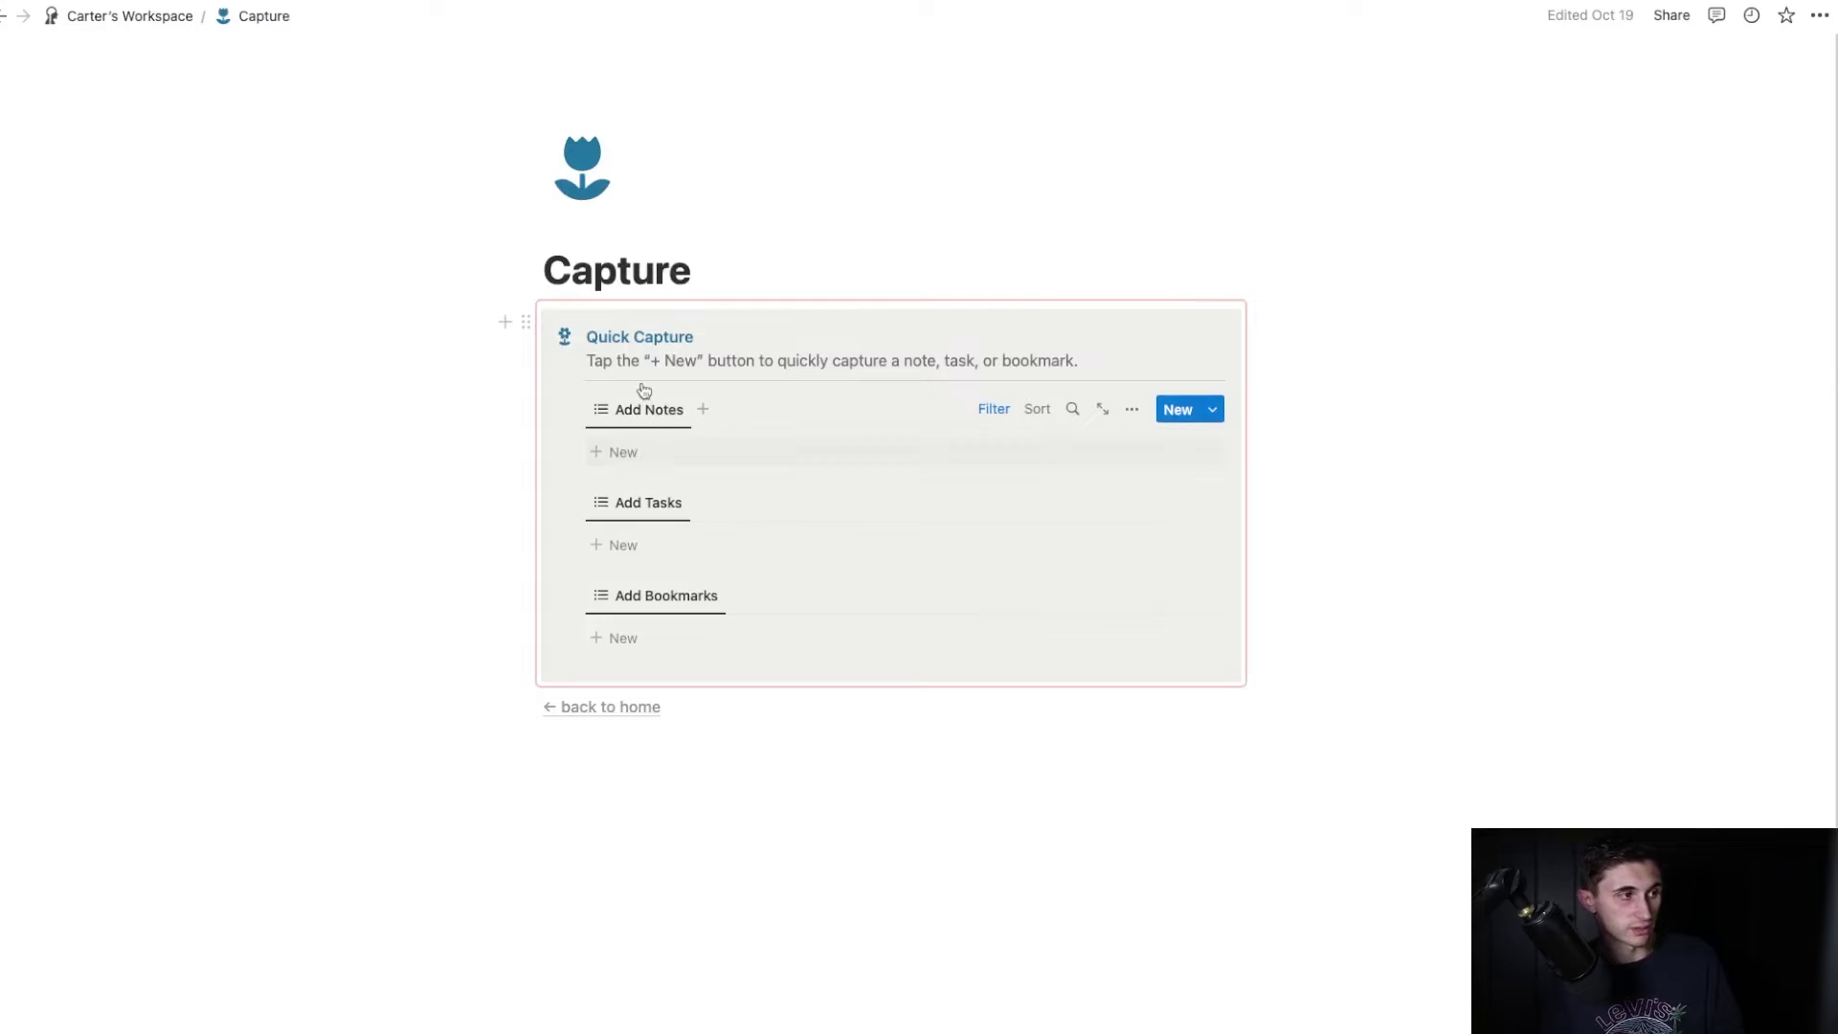
click(153, 13)
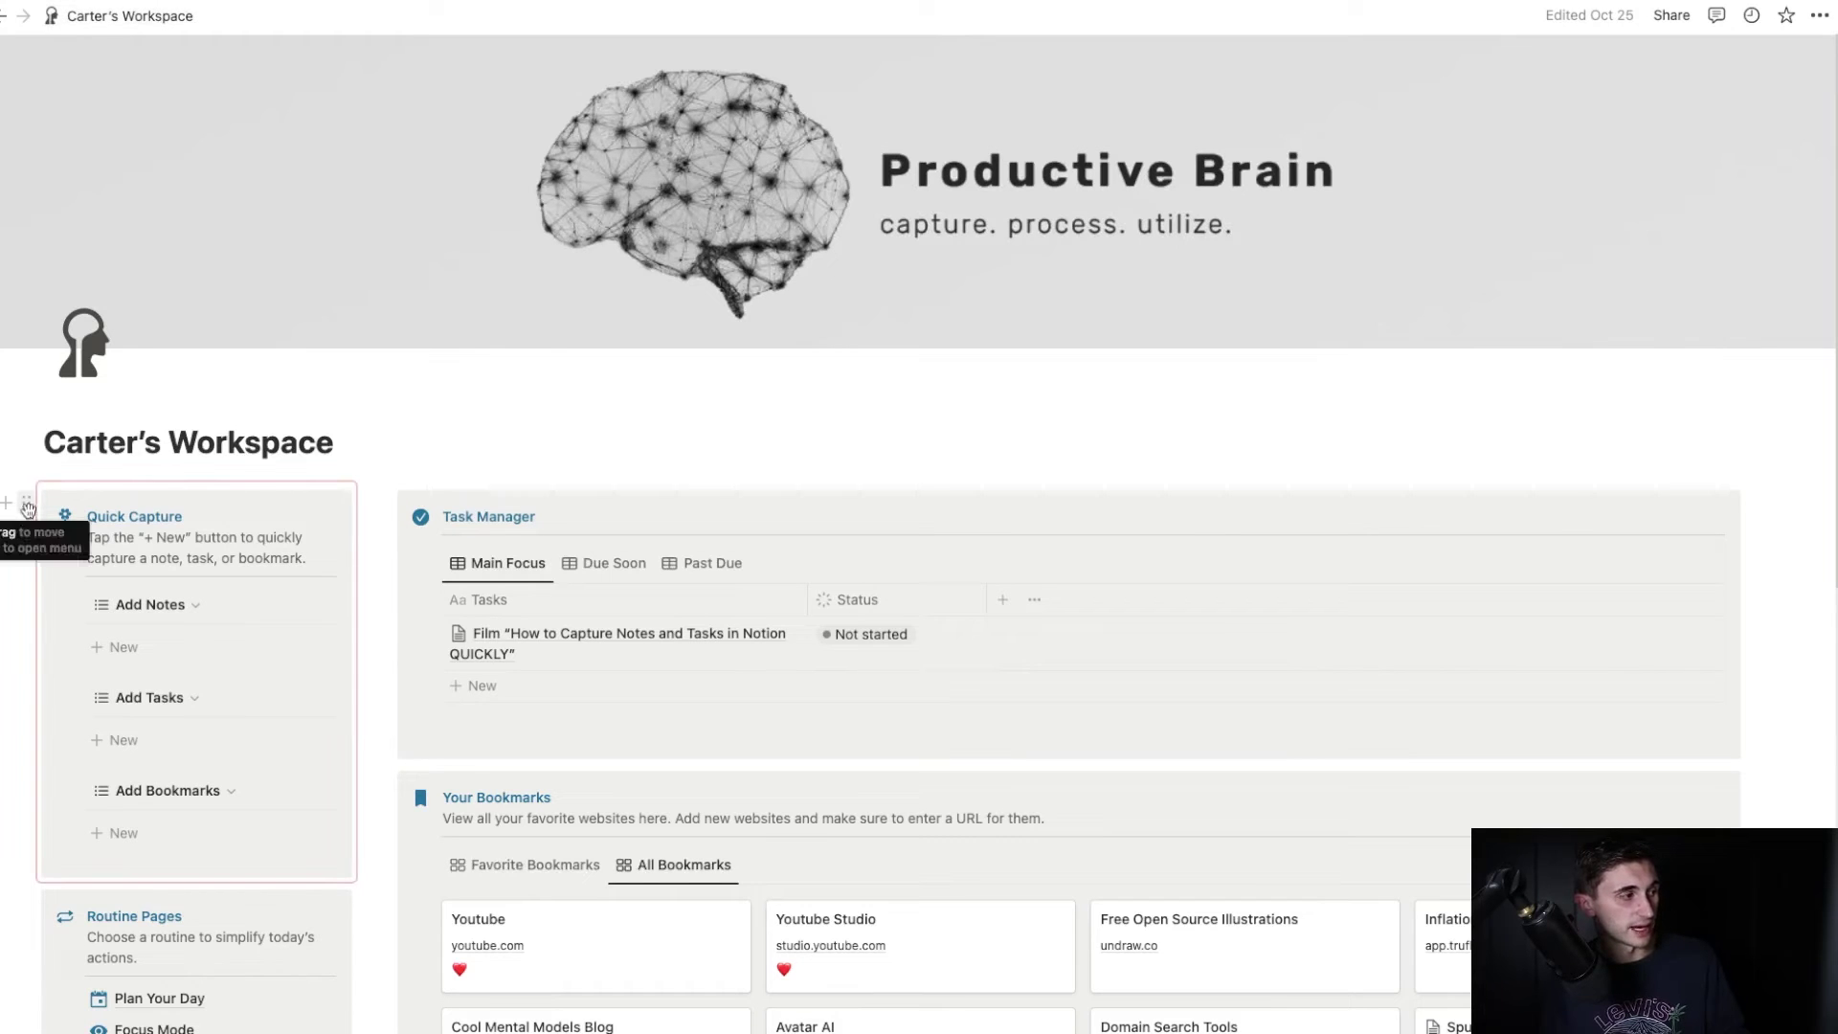
click(27, 507)
key(Escape)
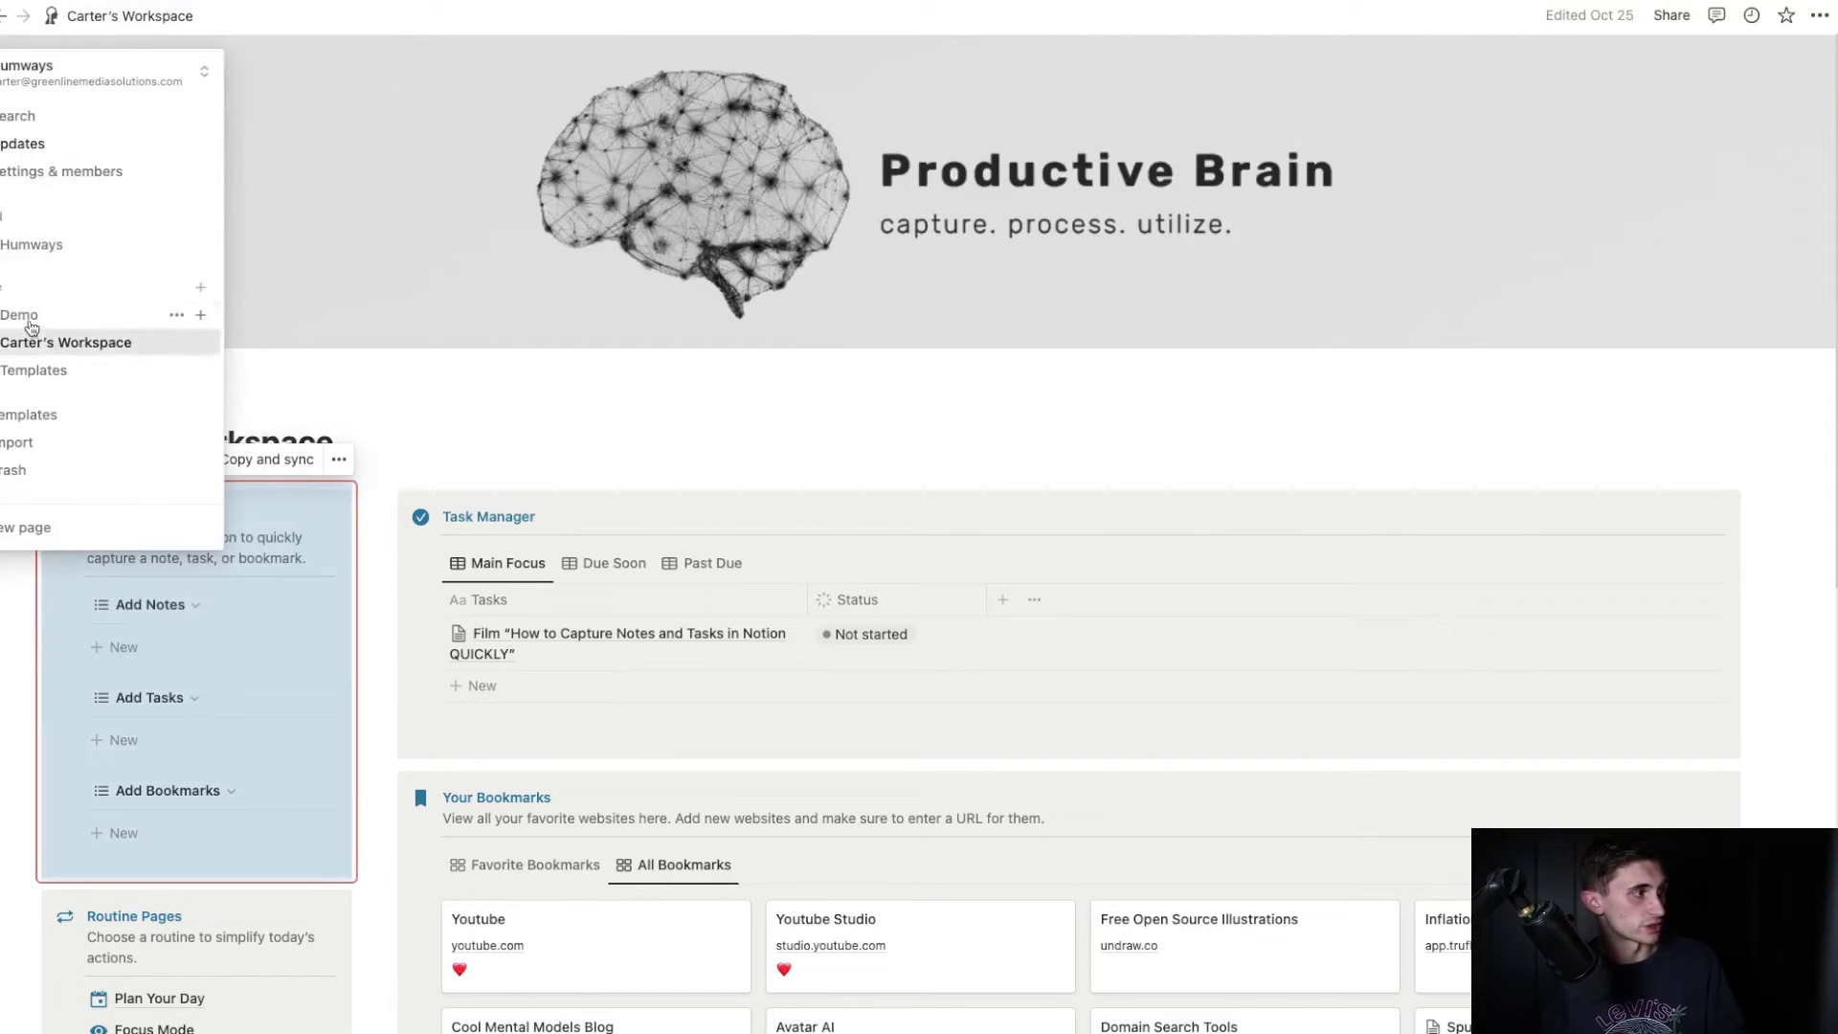
Turn the Quick Capture callout on the Demo page into a synced block and copy the link to it.
click(30, 325)
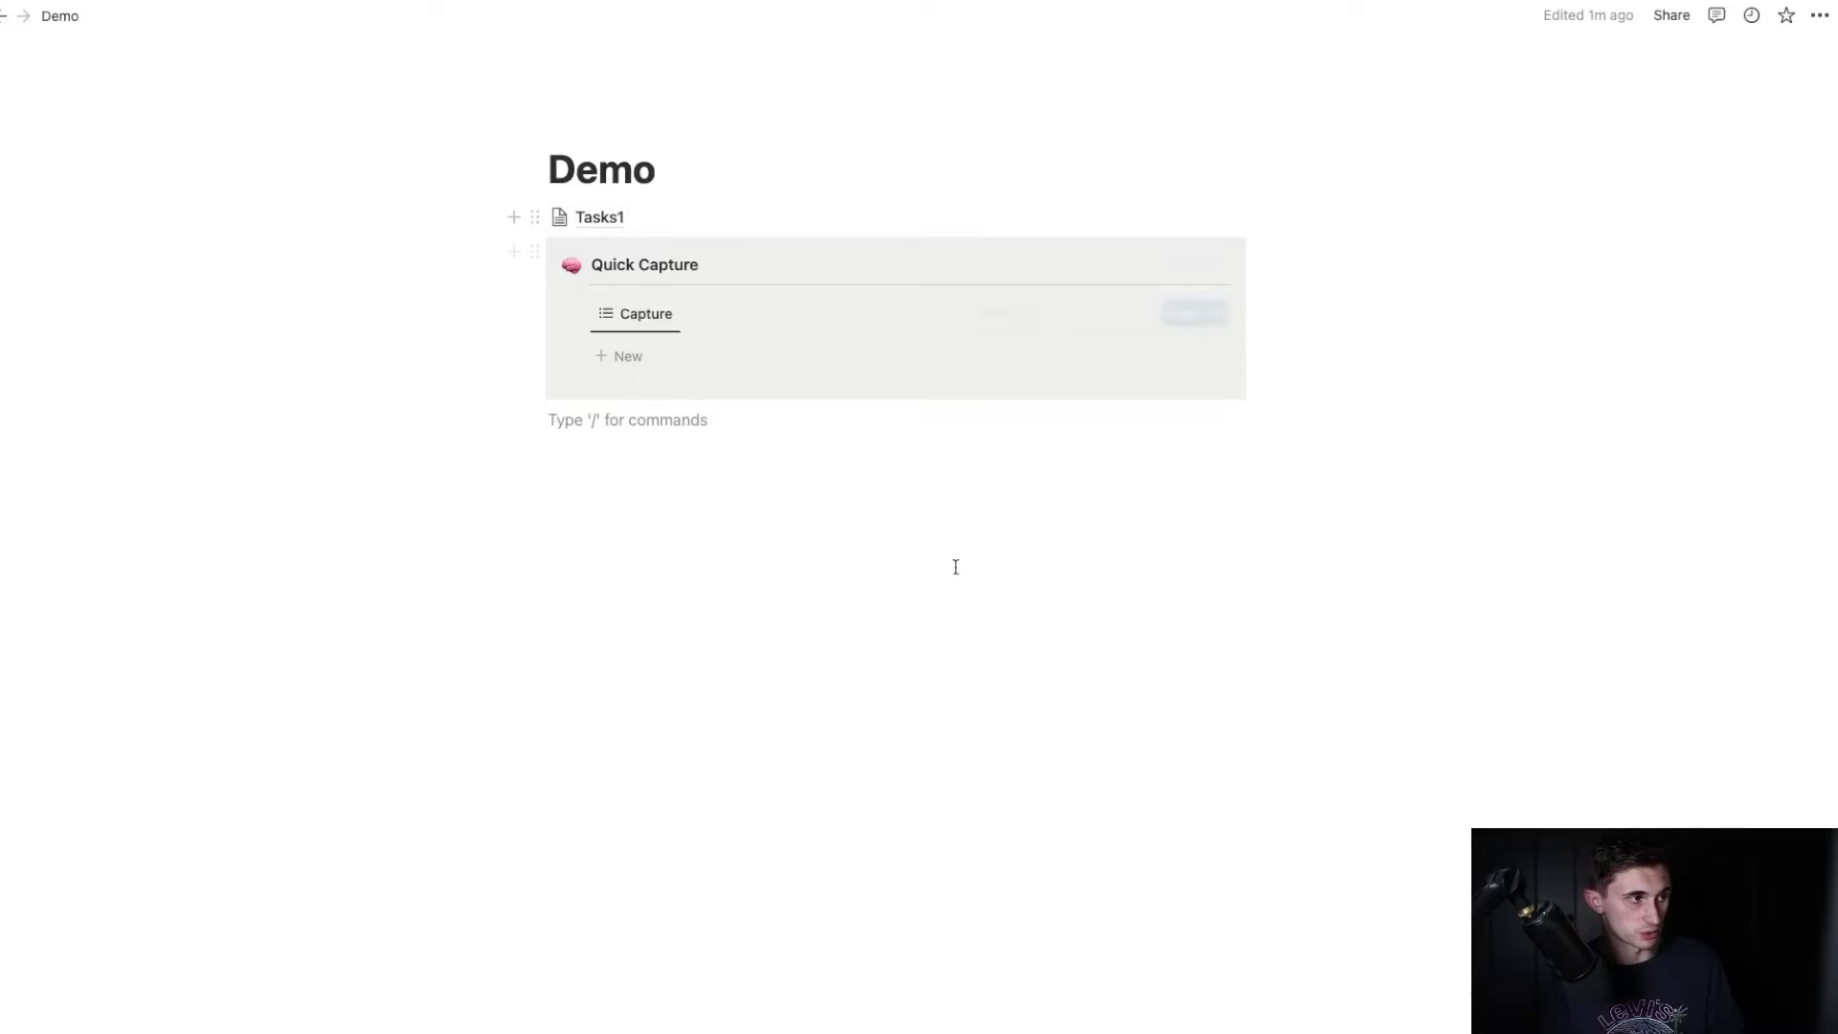
click(532, 253)
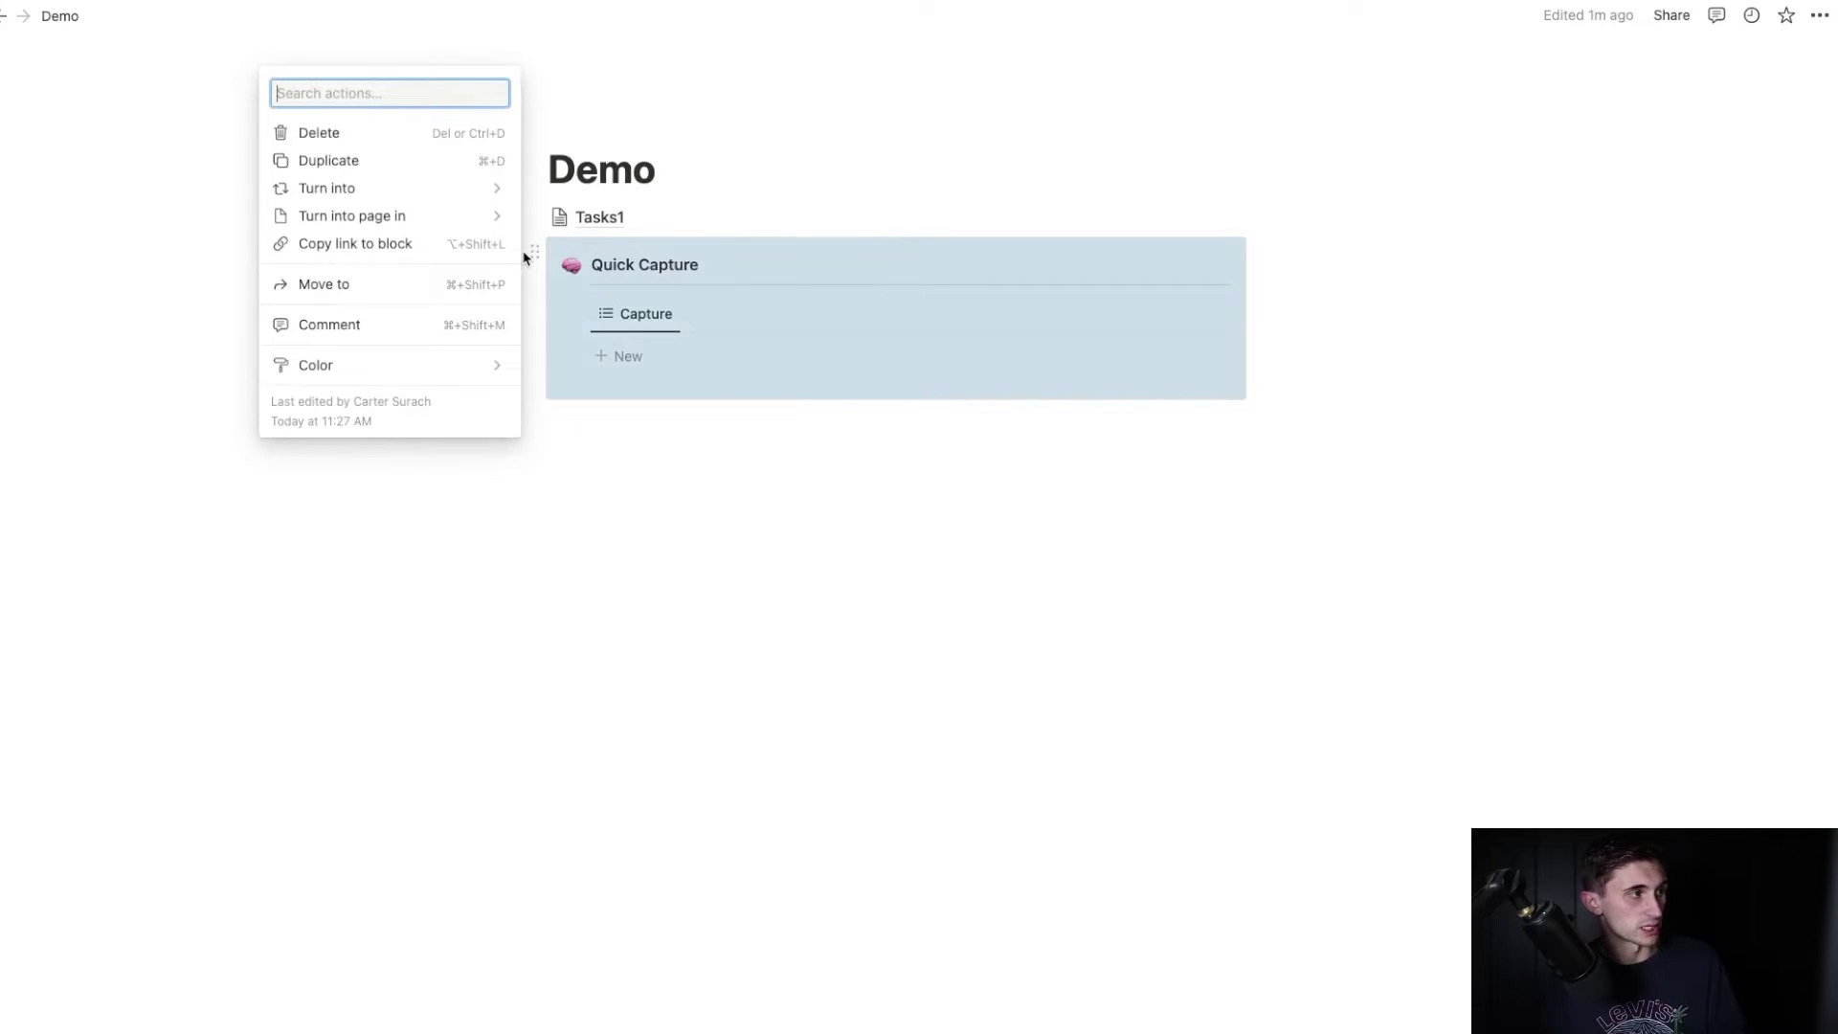
mouse_move(482, 202)
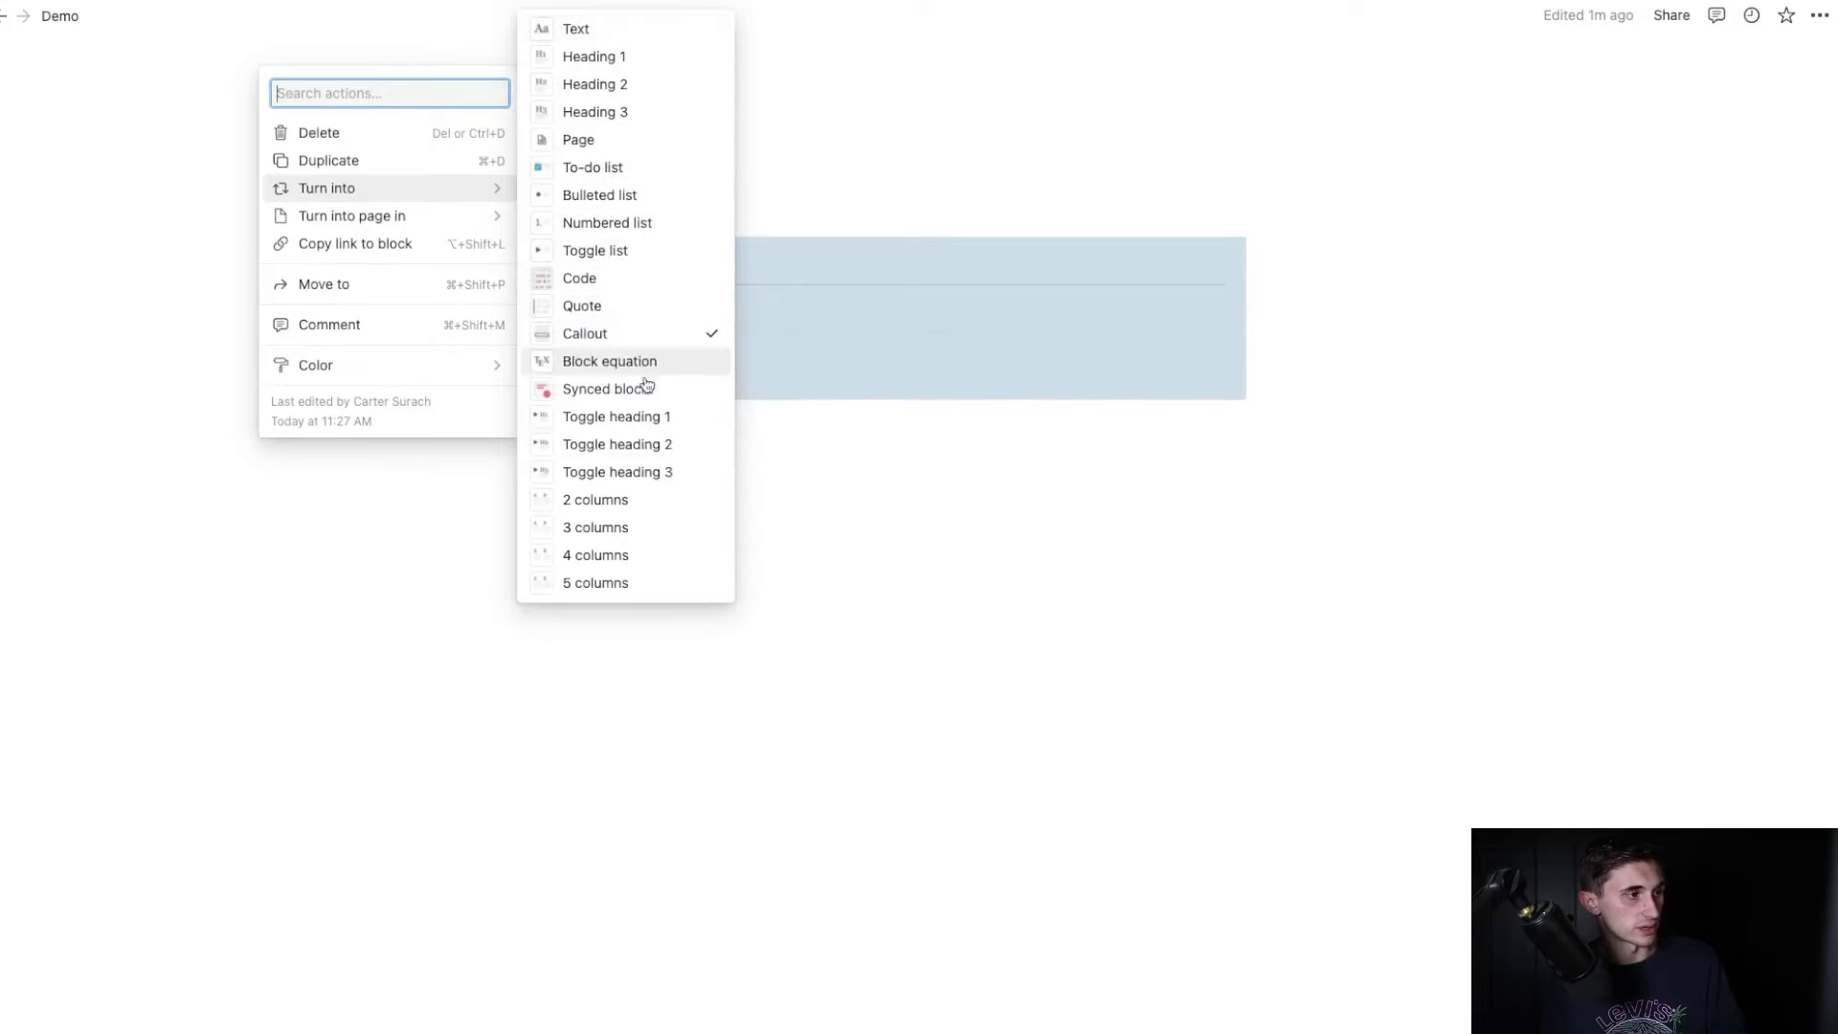
click(613, 388)
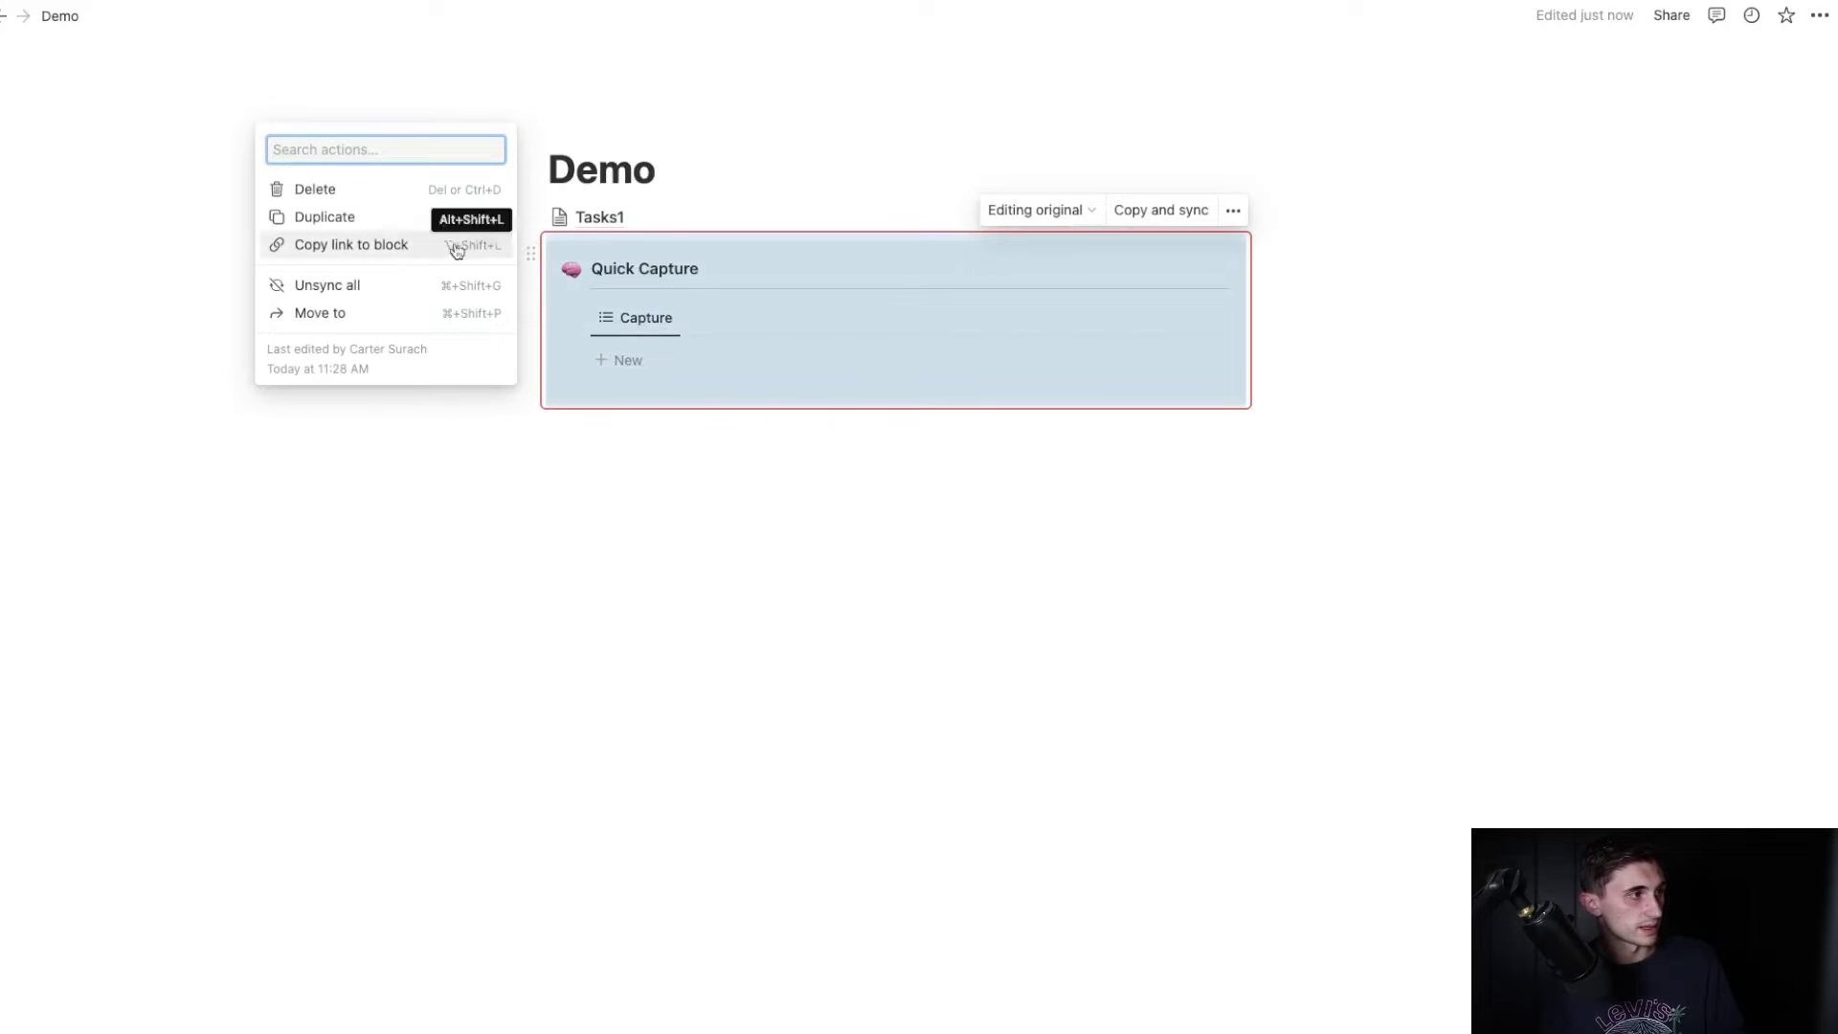
click(383, 247)
Create a subpage named "Quick Capture Module" below the Quick Capture callout on the Demo page.
click(730, 482)
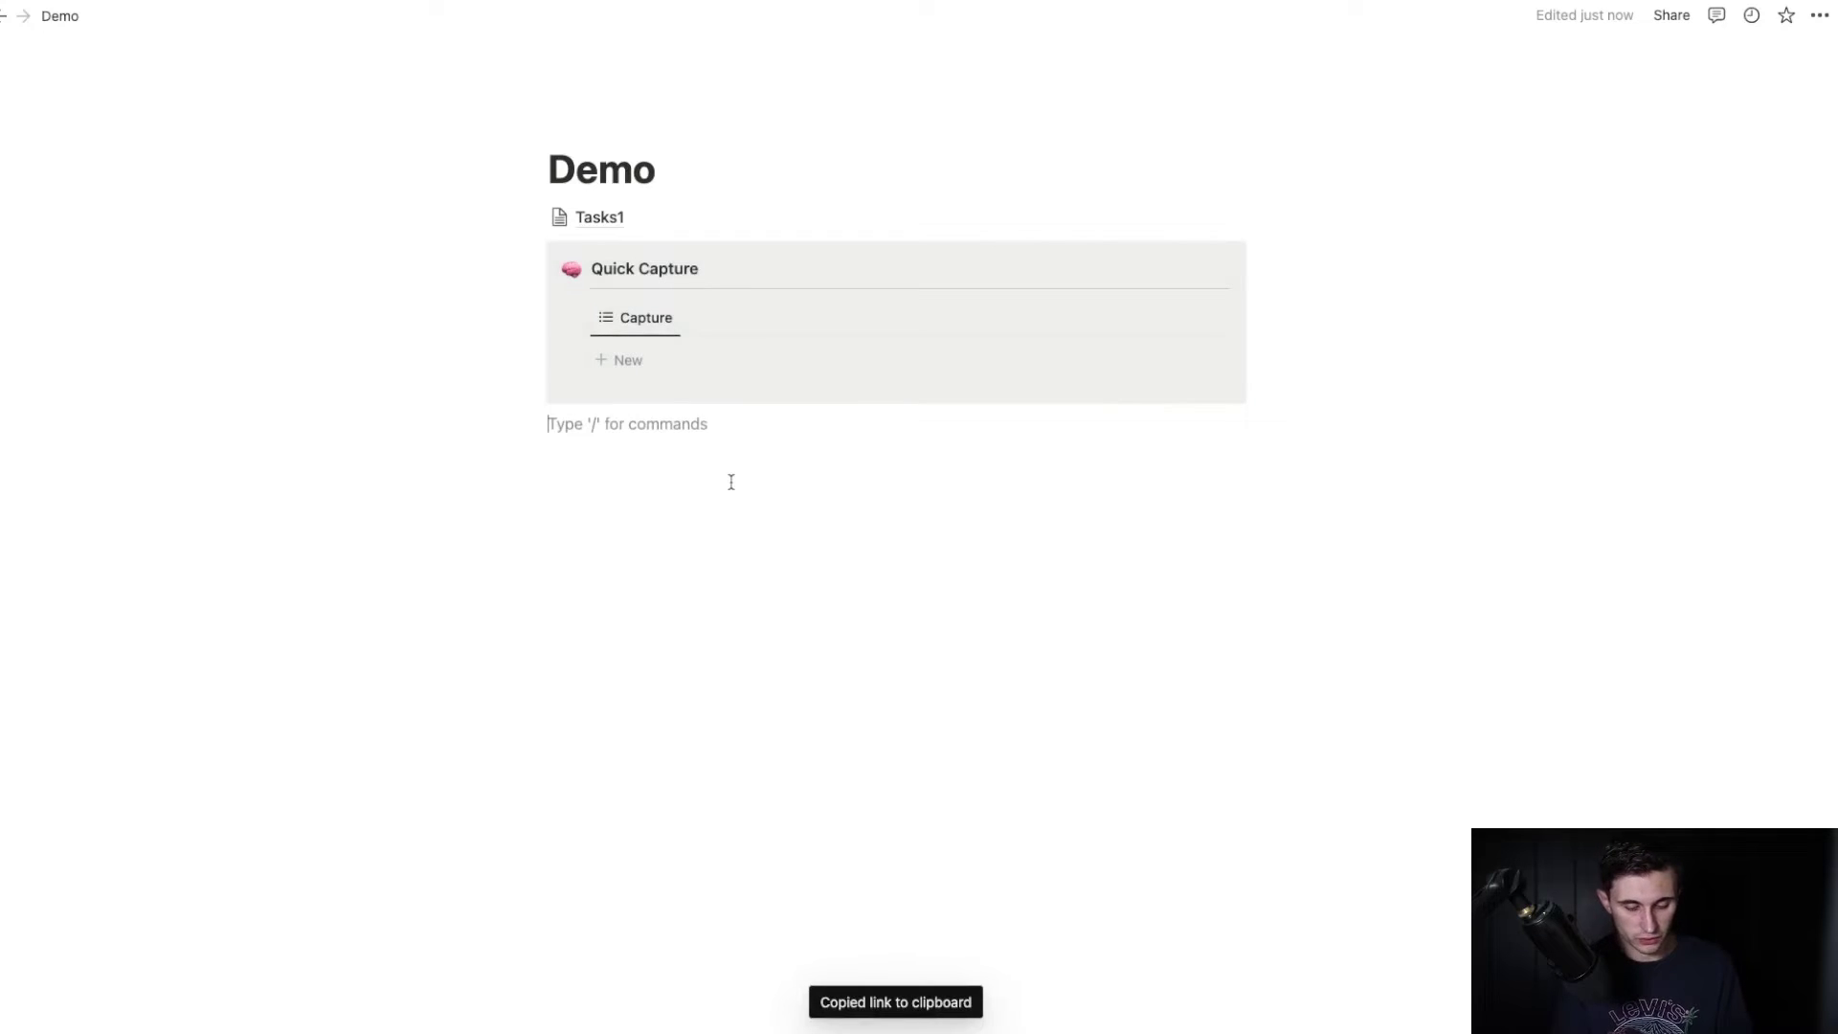
text(/page)
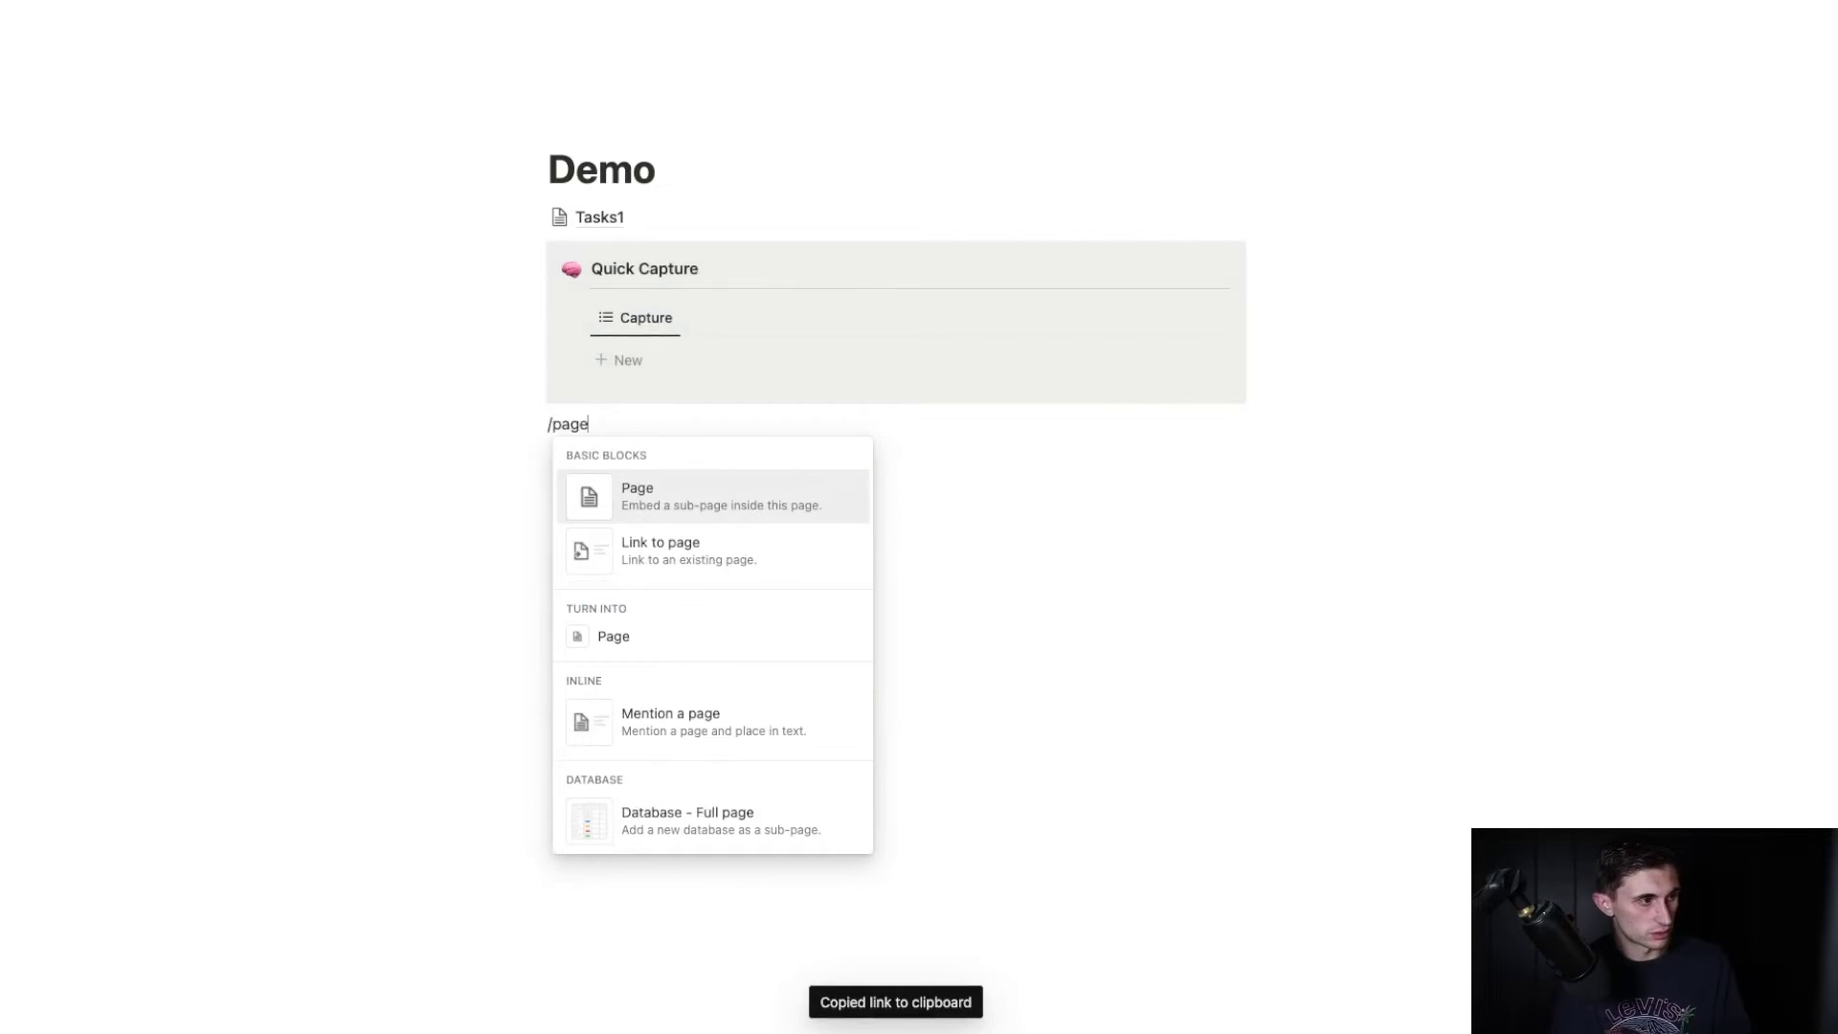
key(Return)
text(Quick Capture Module)
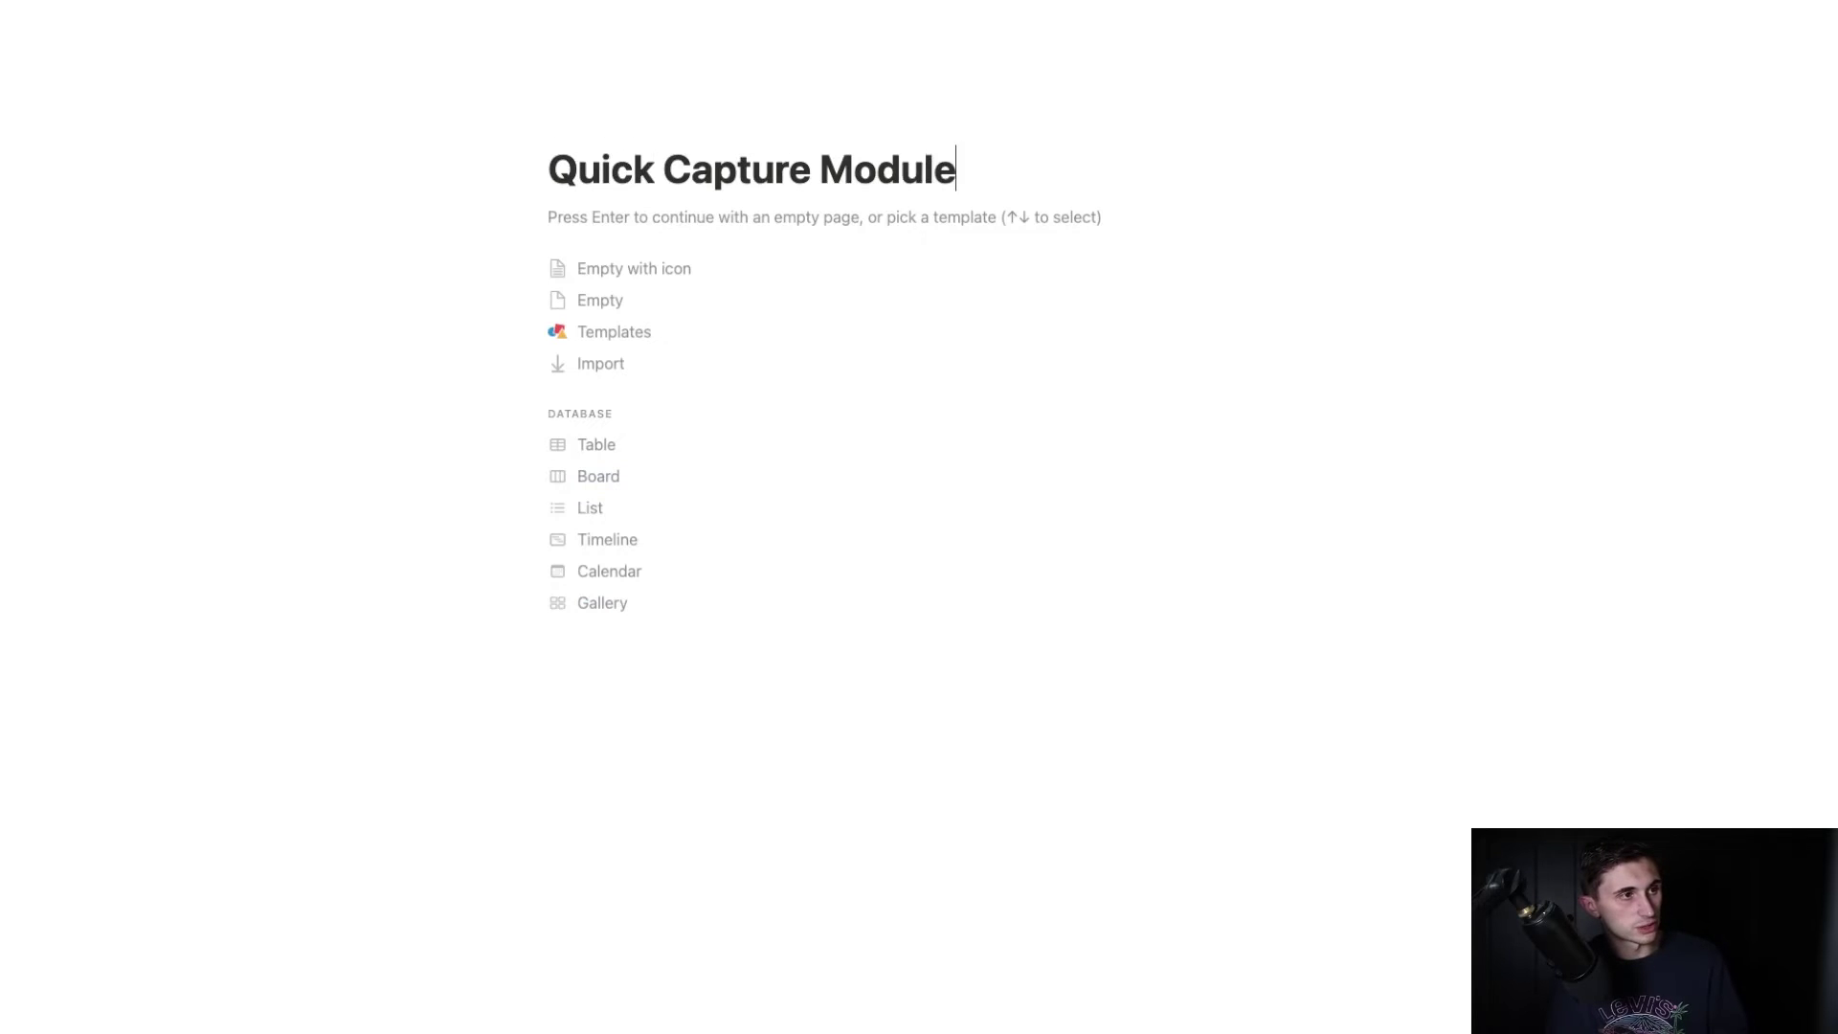
Paste the copied block link into the empty Quick Capture Module page as a synced block.
click(867, 217)
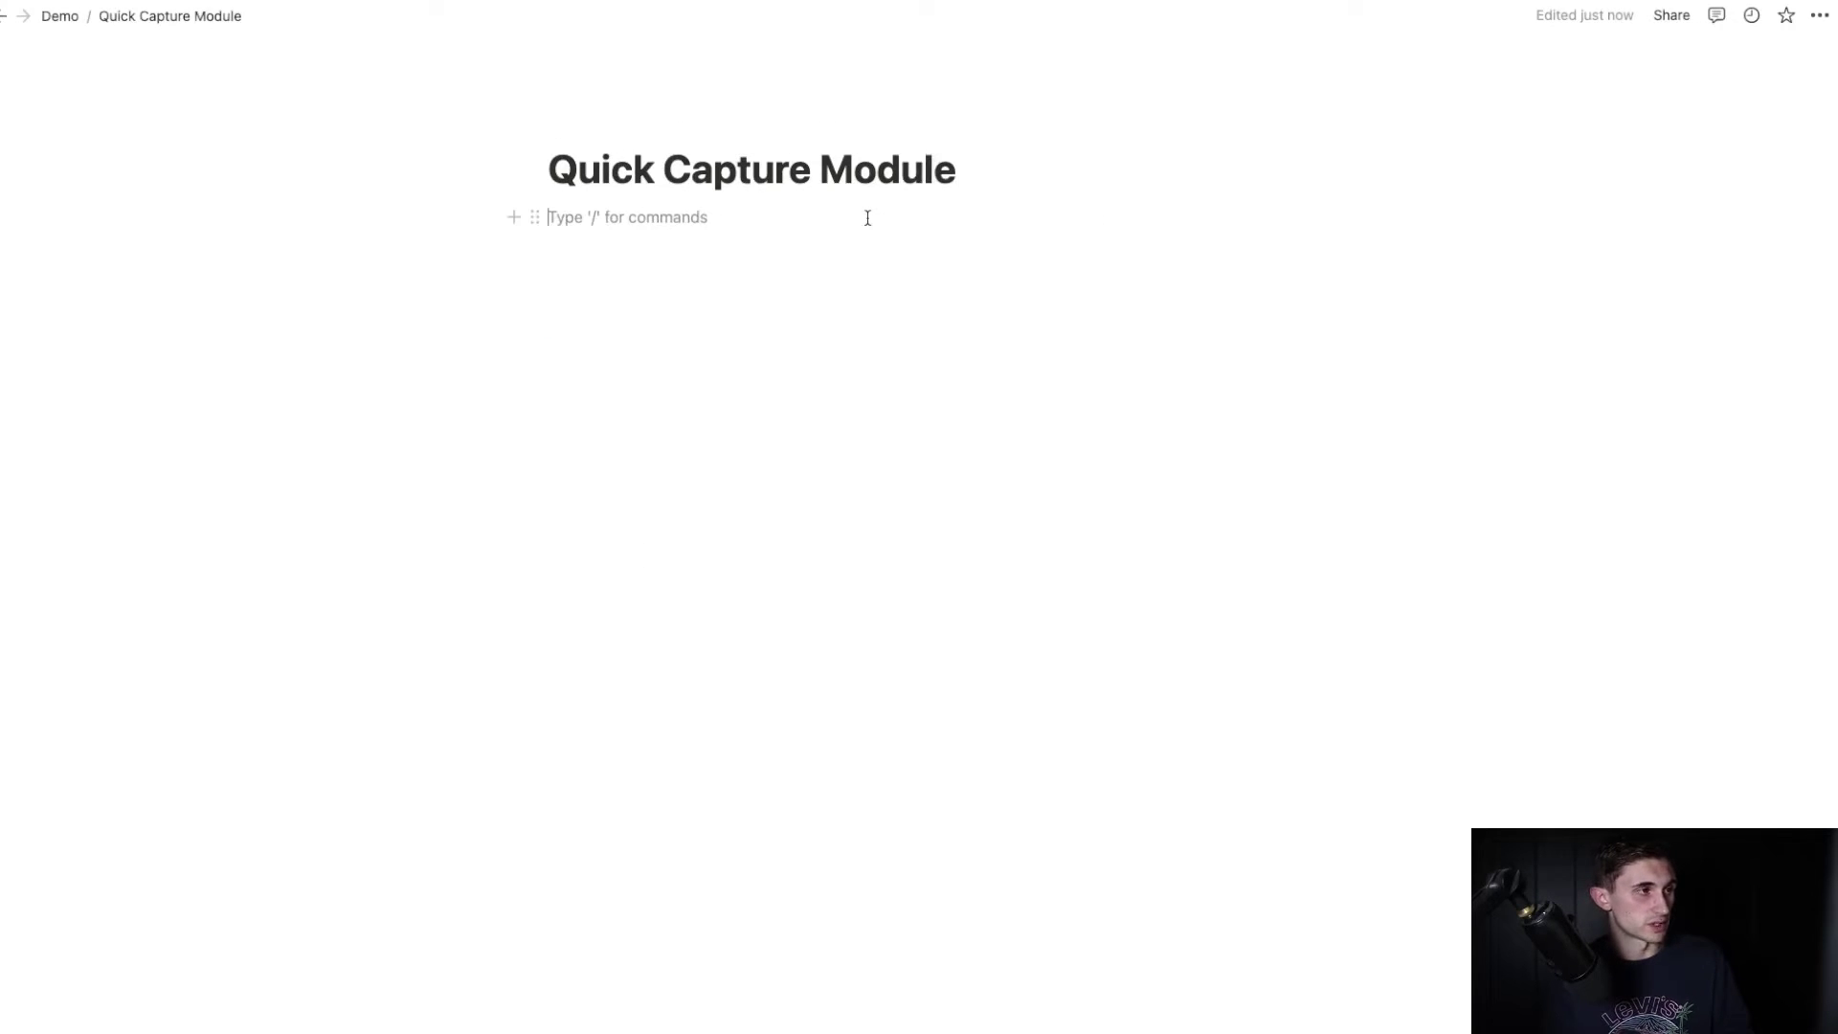
key(super+v)
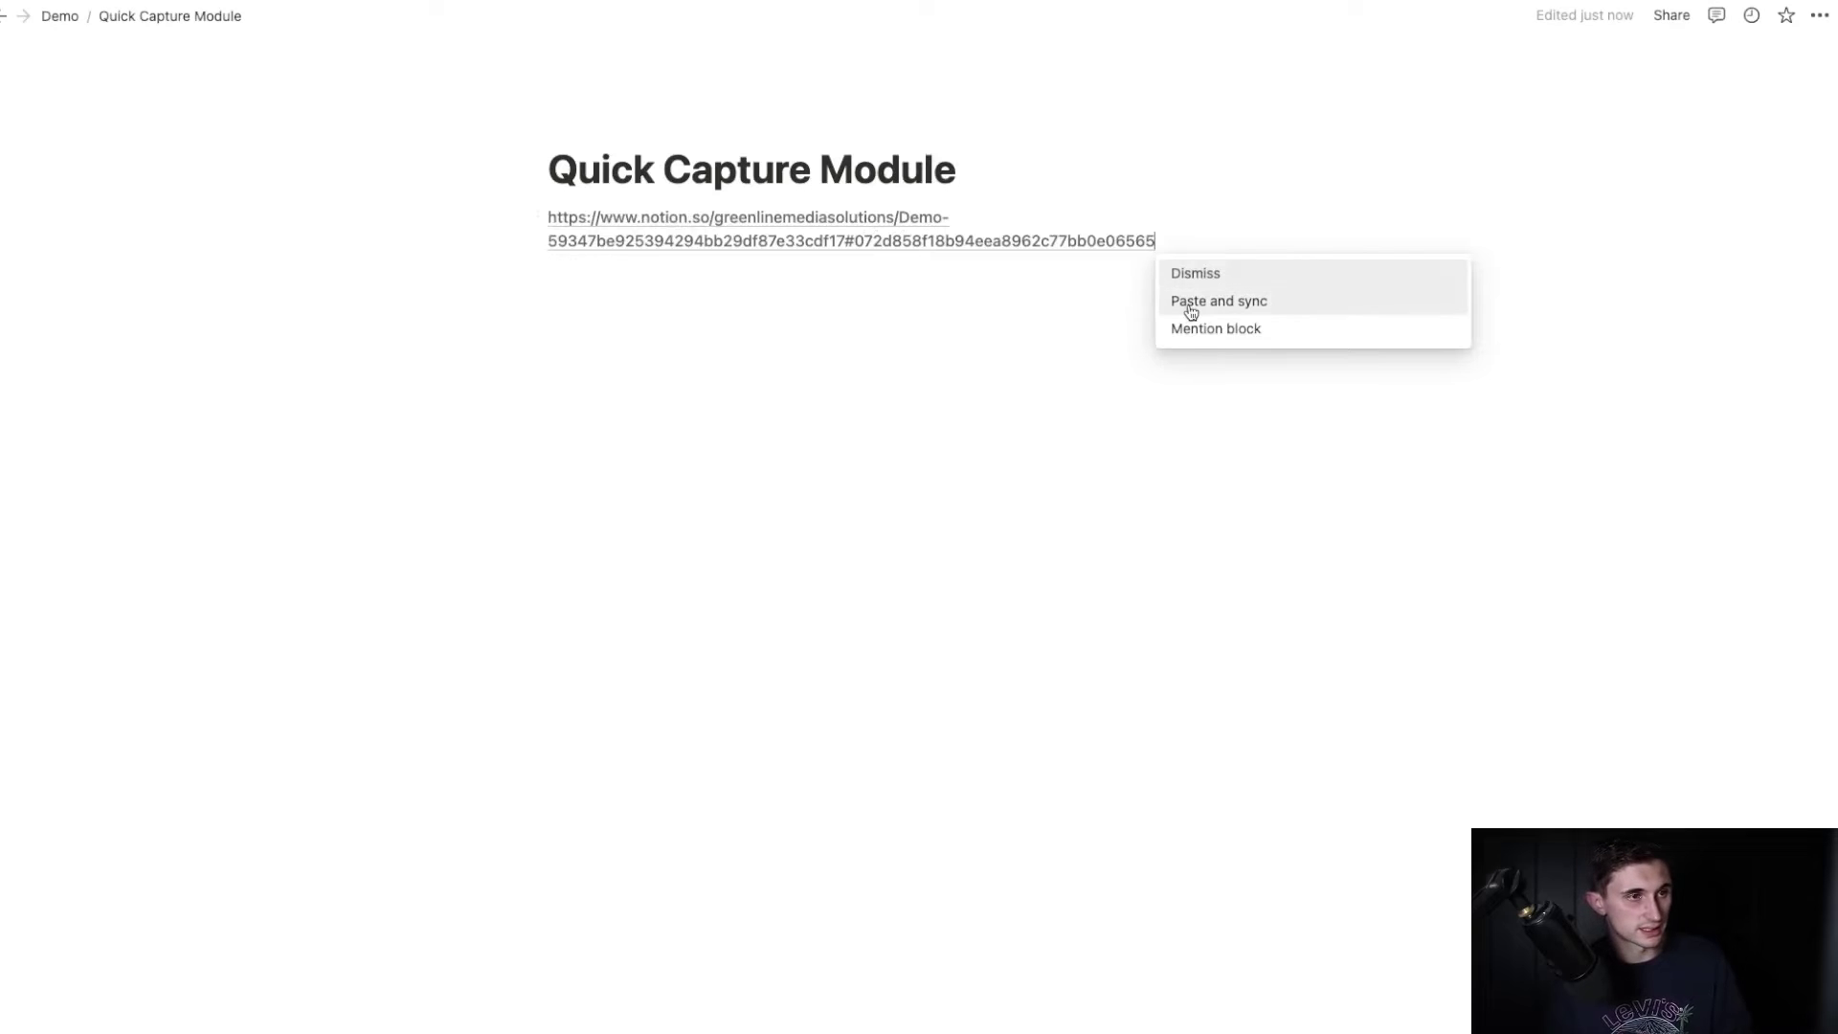
click(1191, 312)
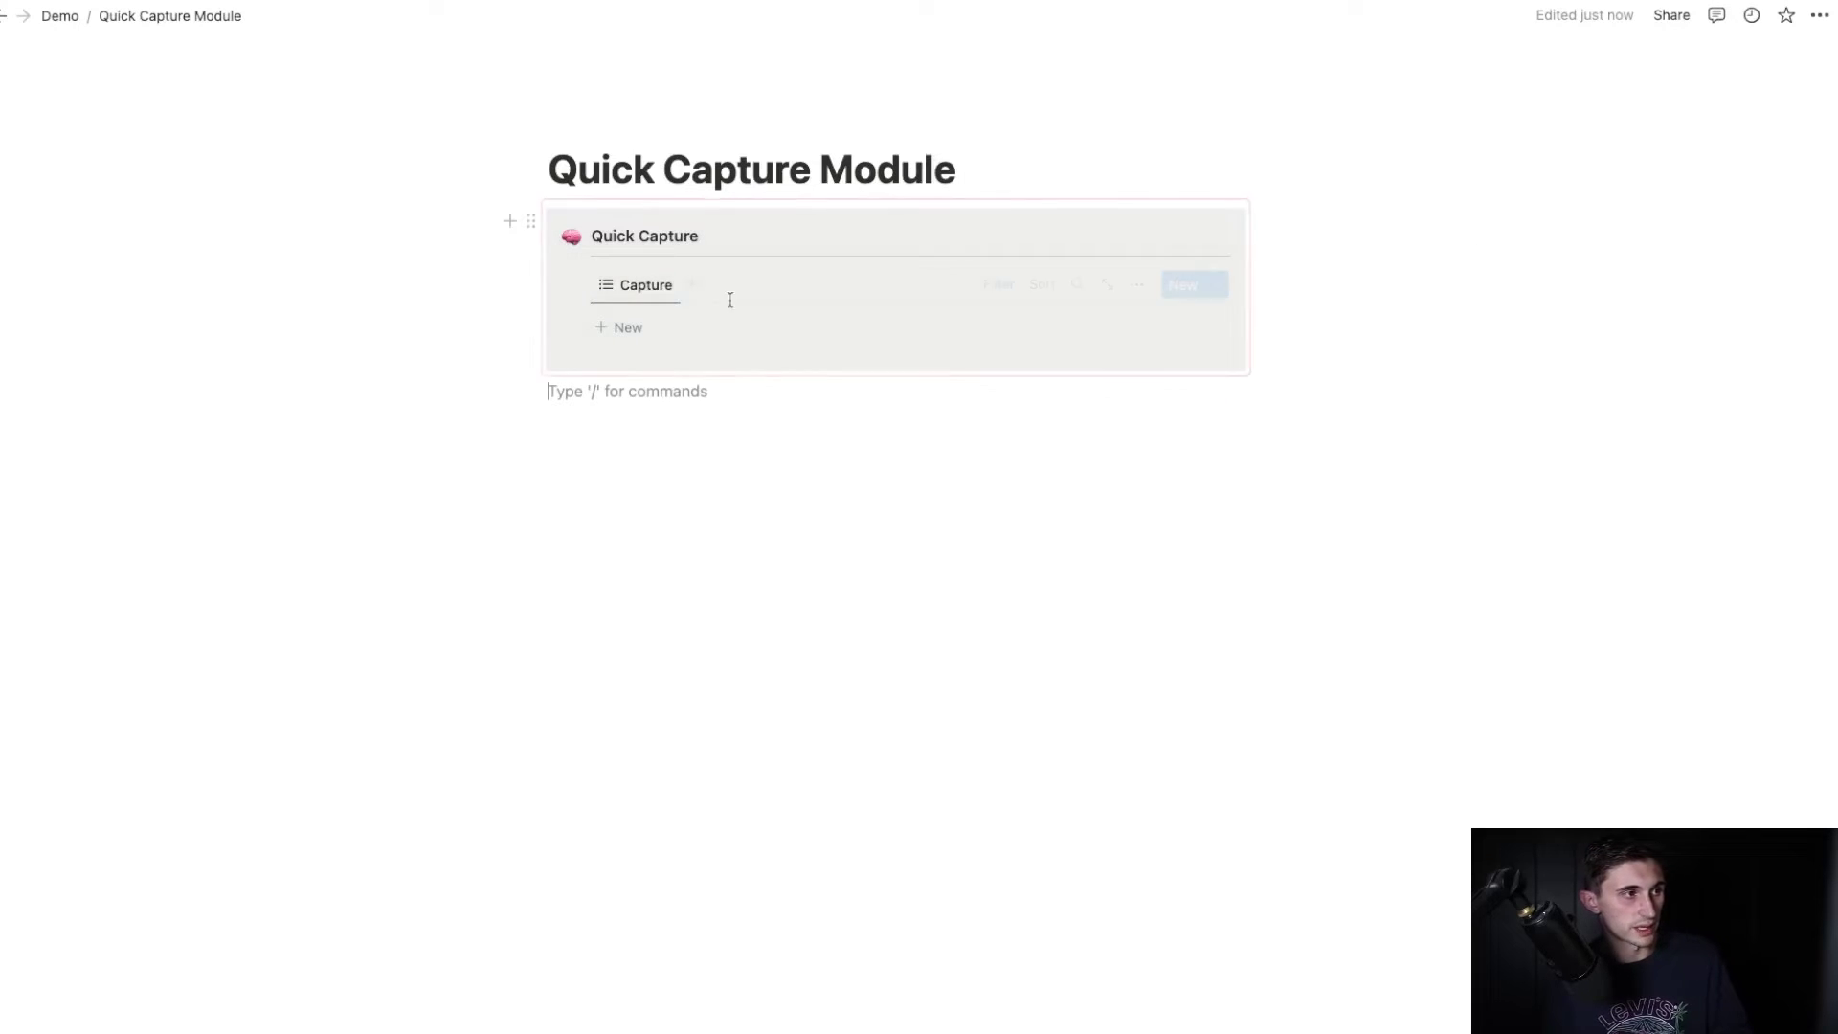
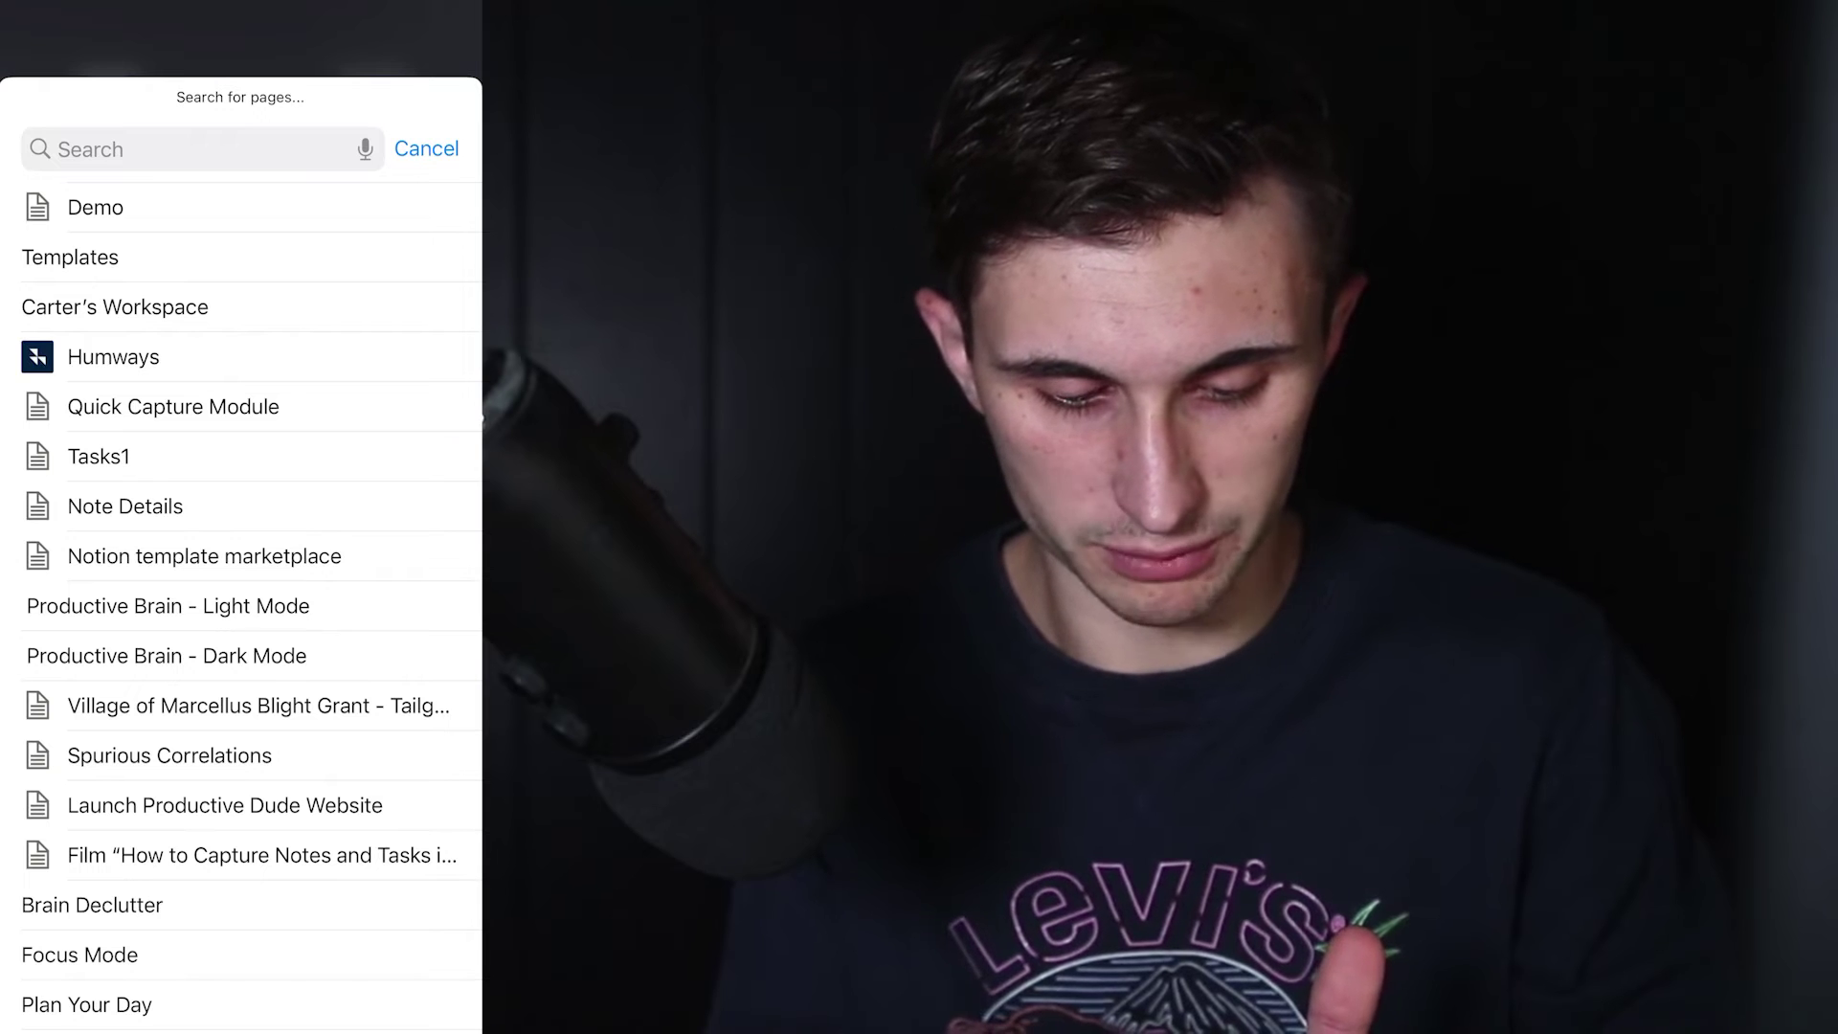
Set the phone's Notion home-screen widget to the Quick Capture Module page and open the page from the widget.
click(174, 406)
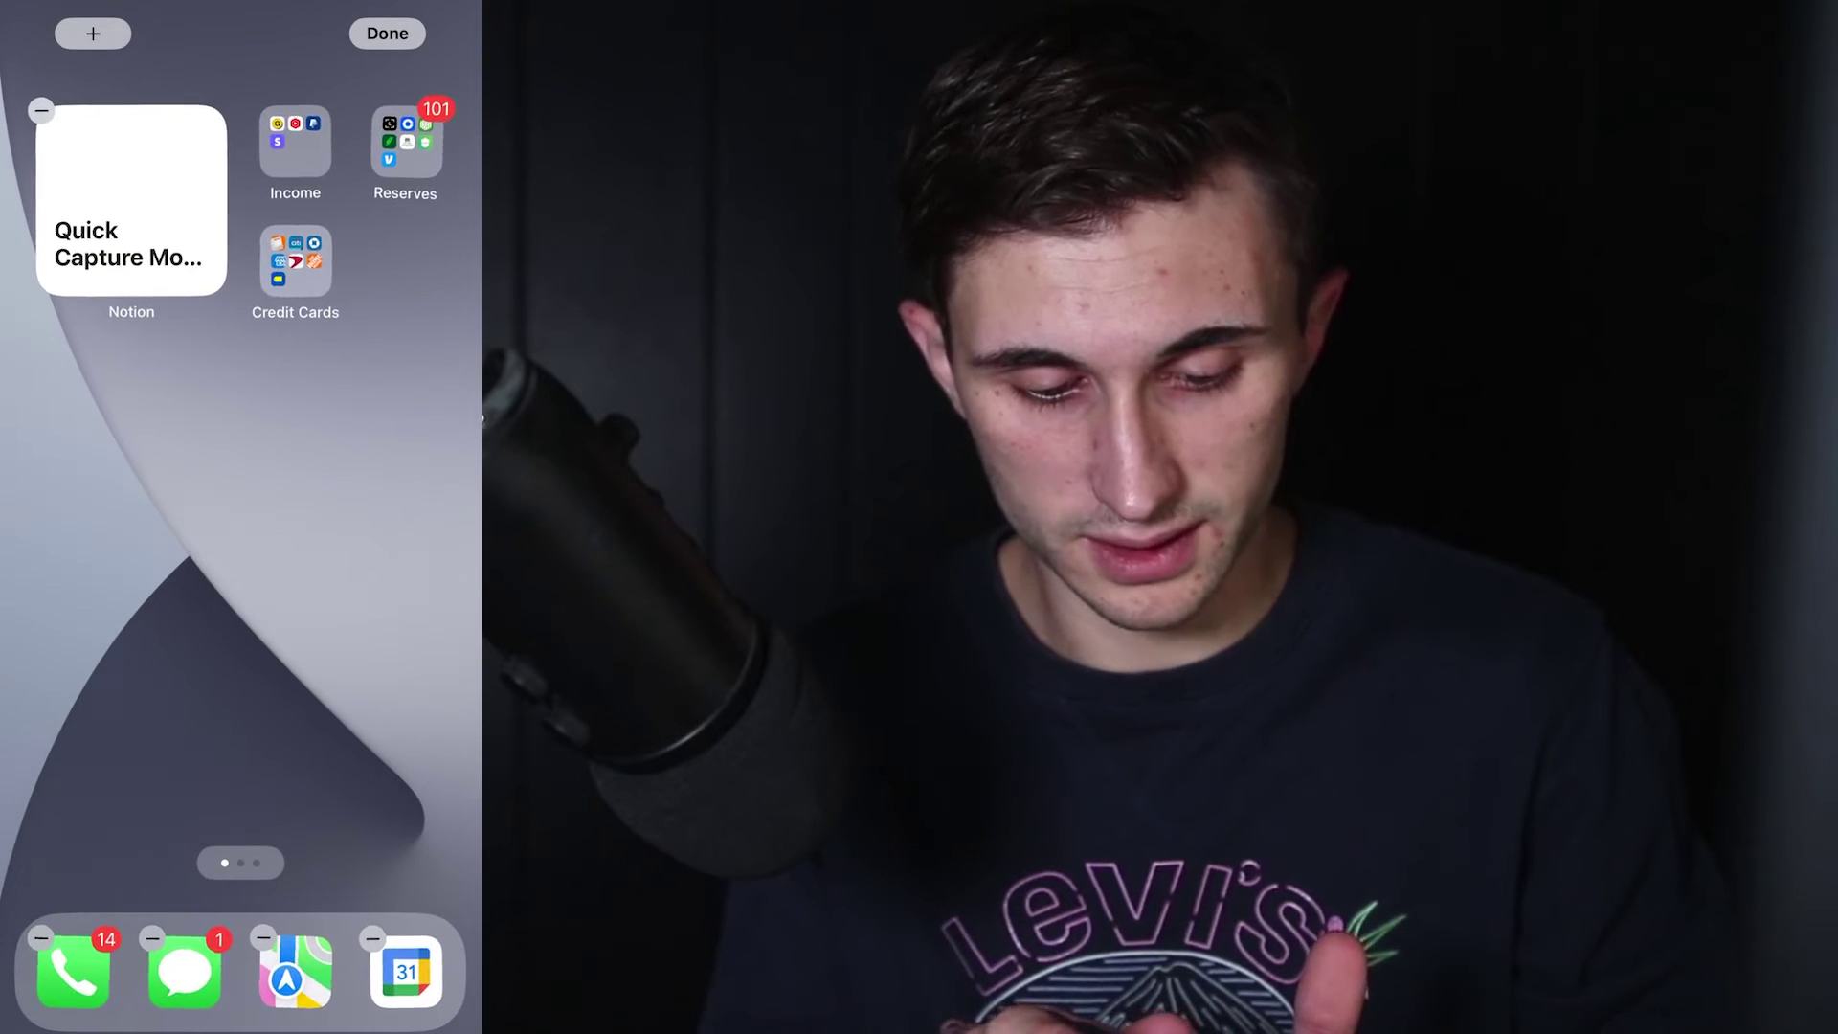
click(387, 34)
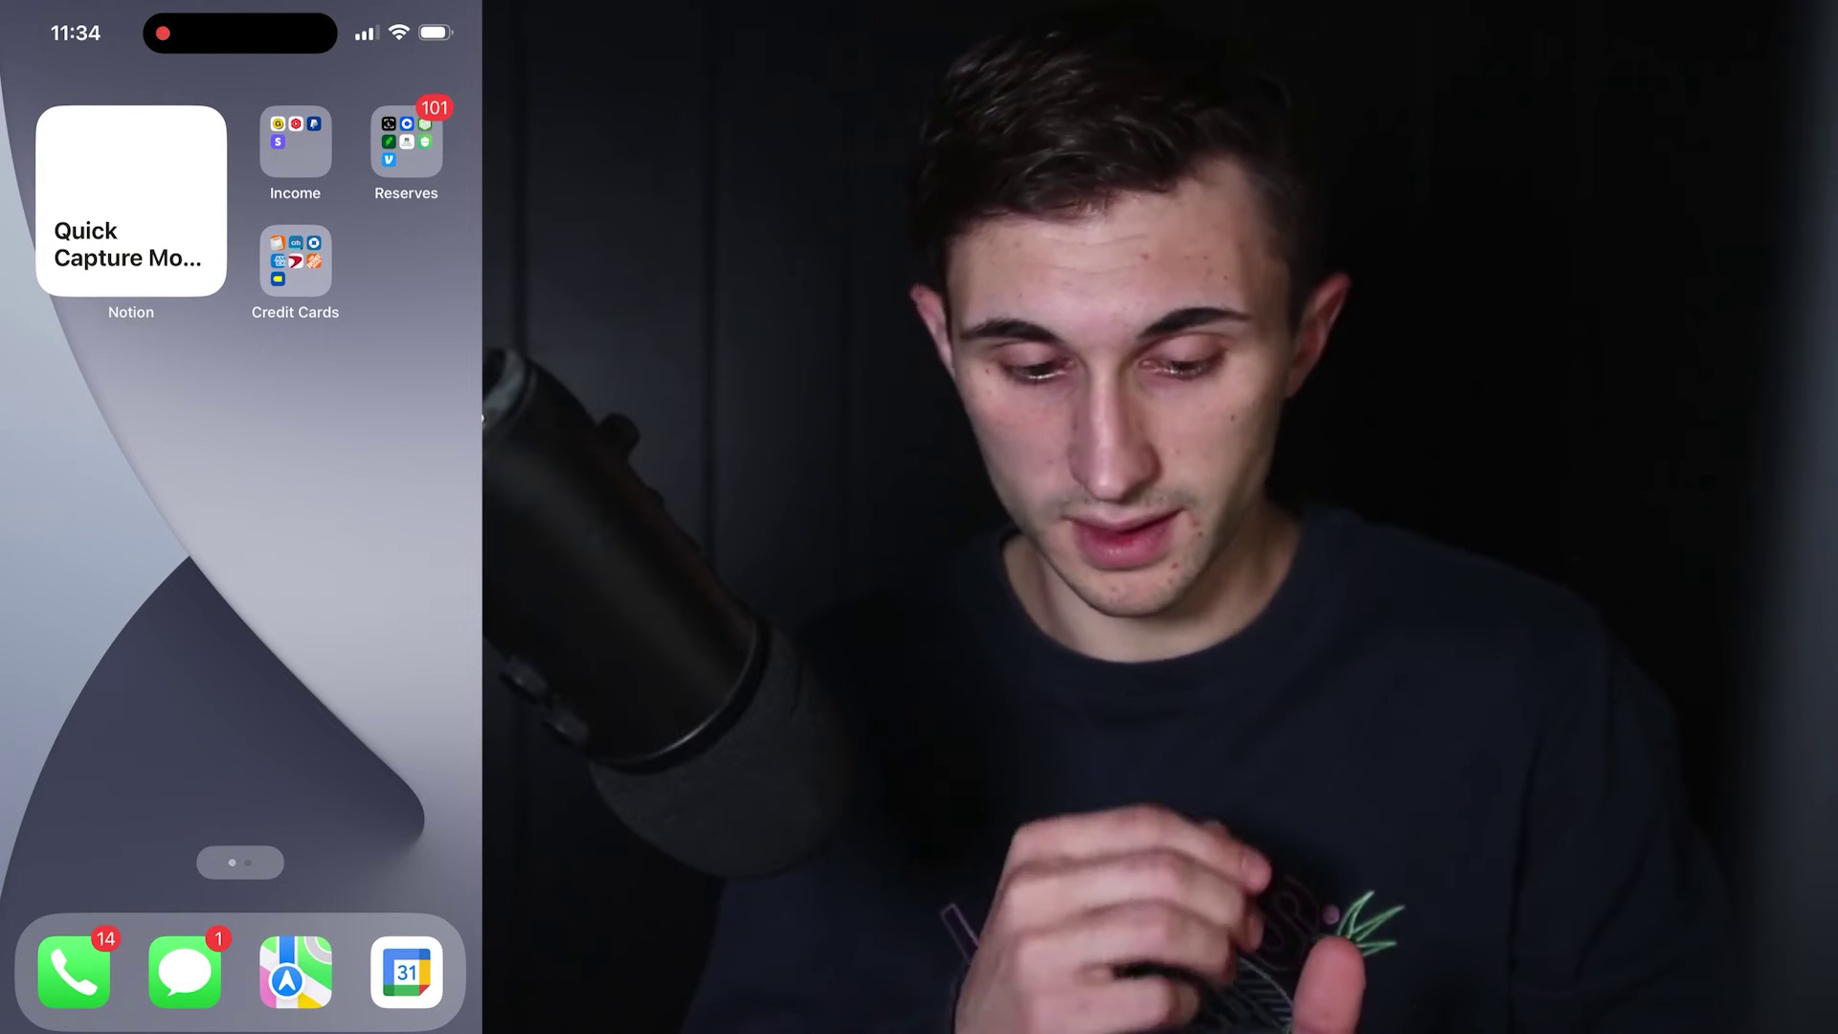
click(130, 201)
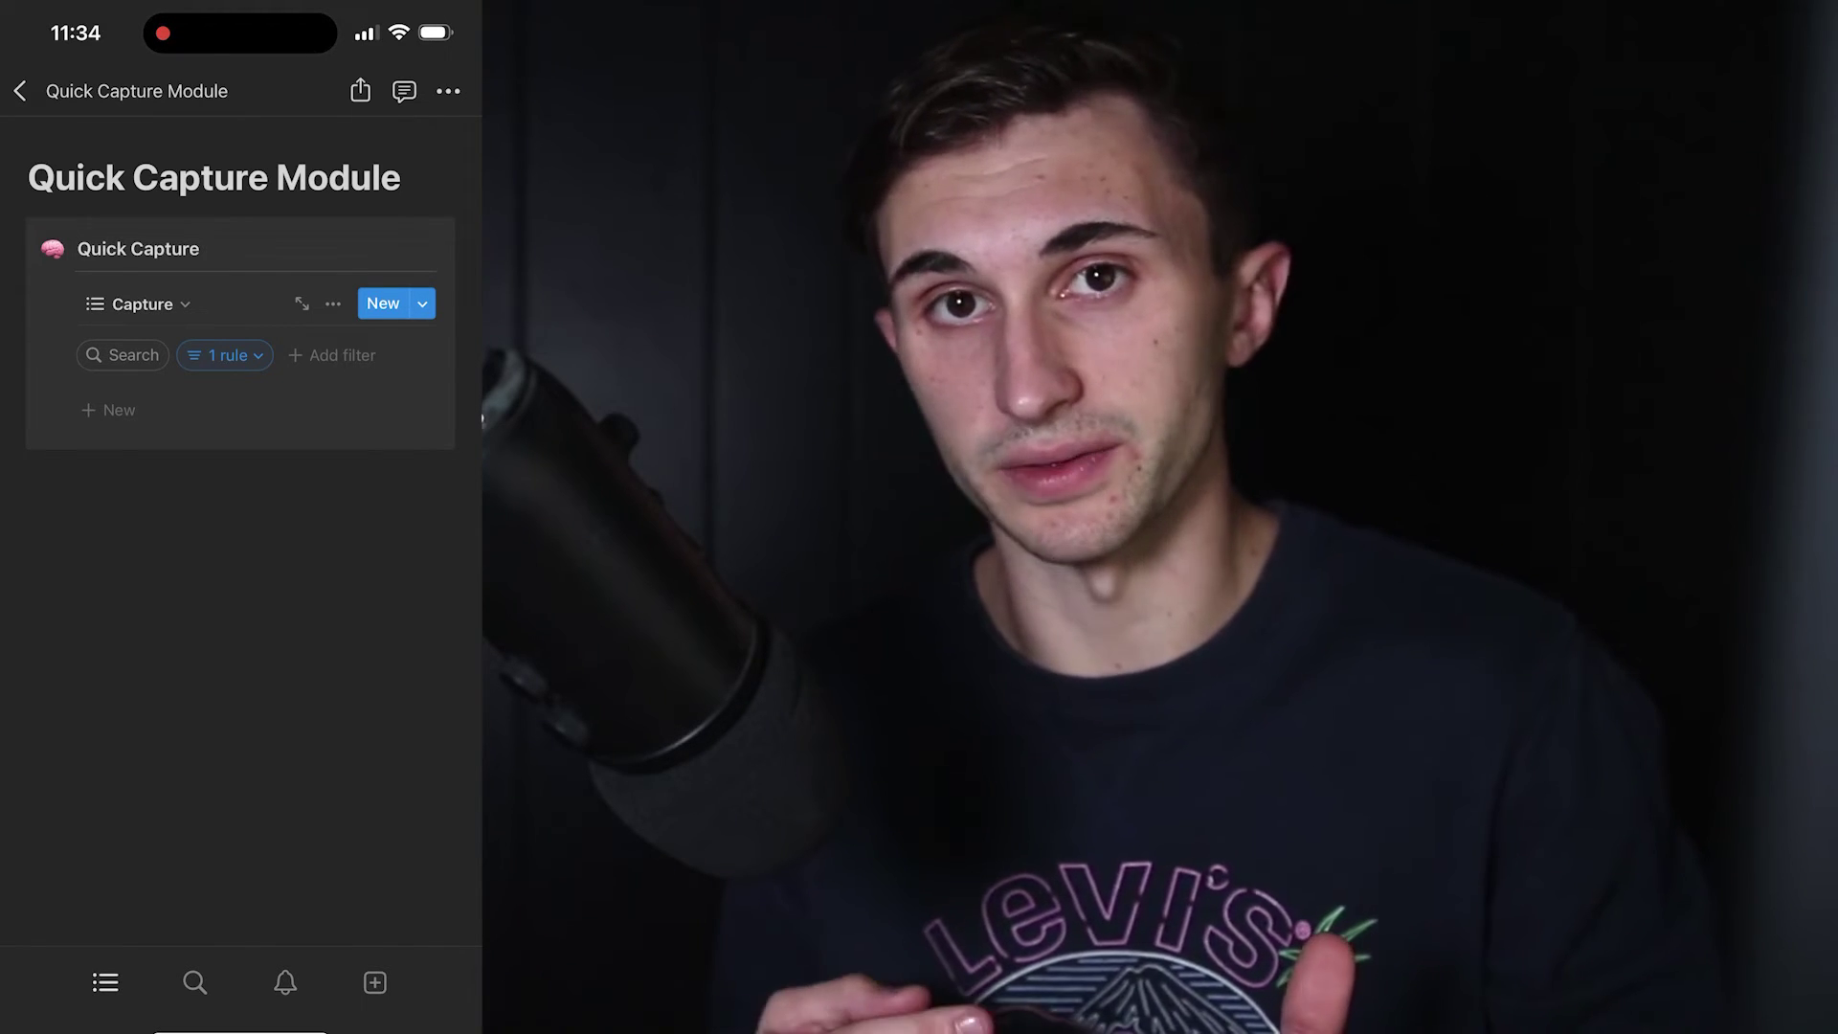
Add an entry titled "New task from my phone" through the Capture view on the phone.
click(383, 303)
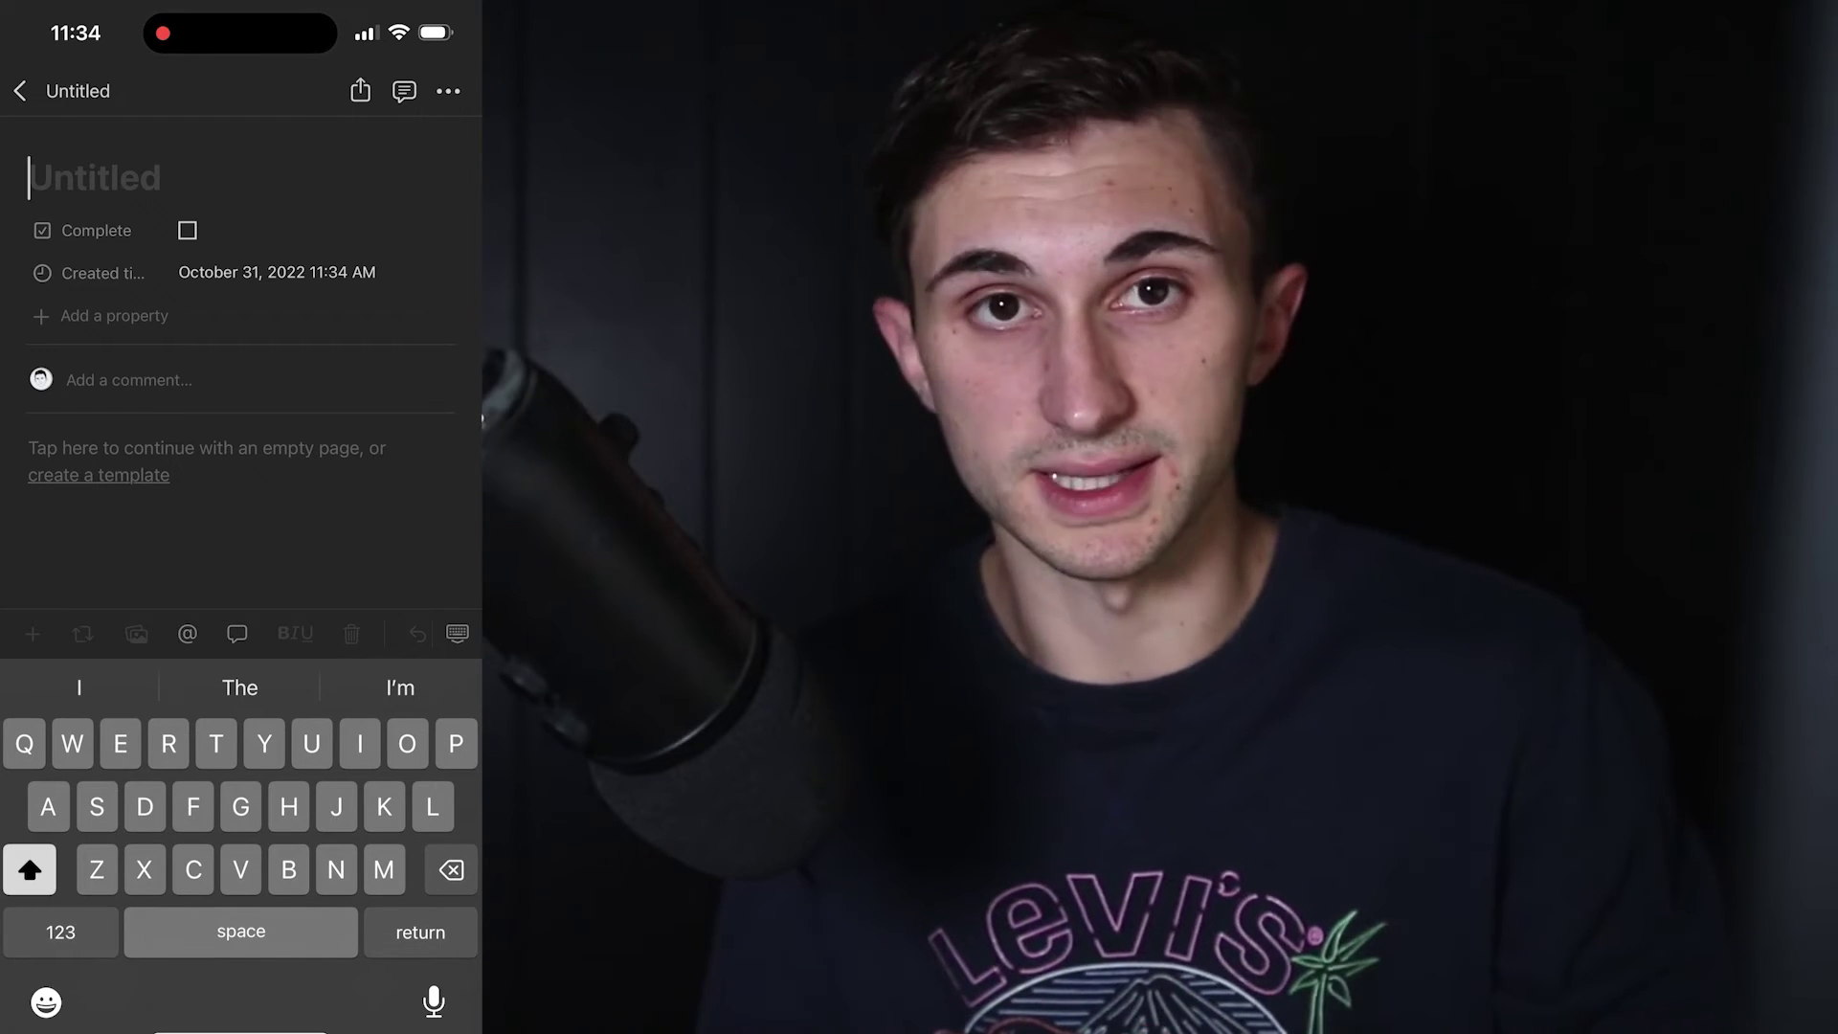
text(New task d)
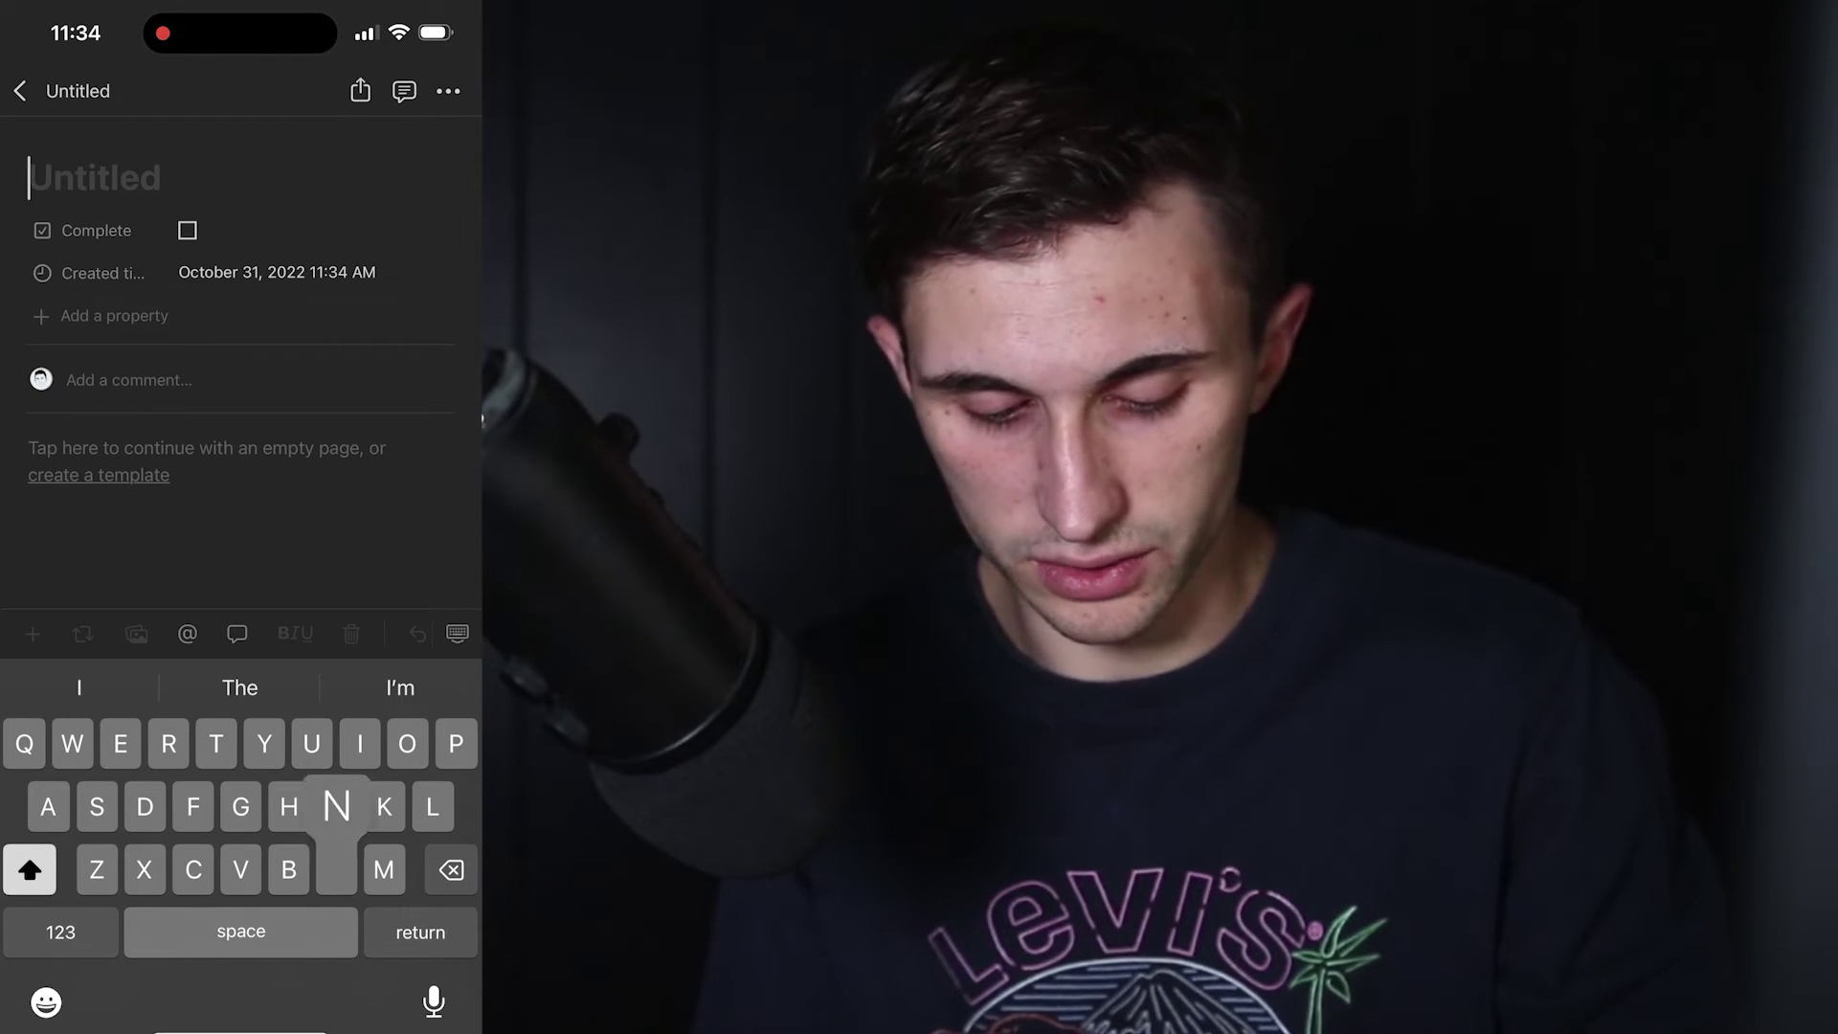
text(rom my p)
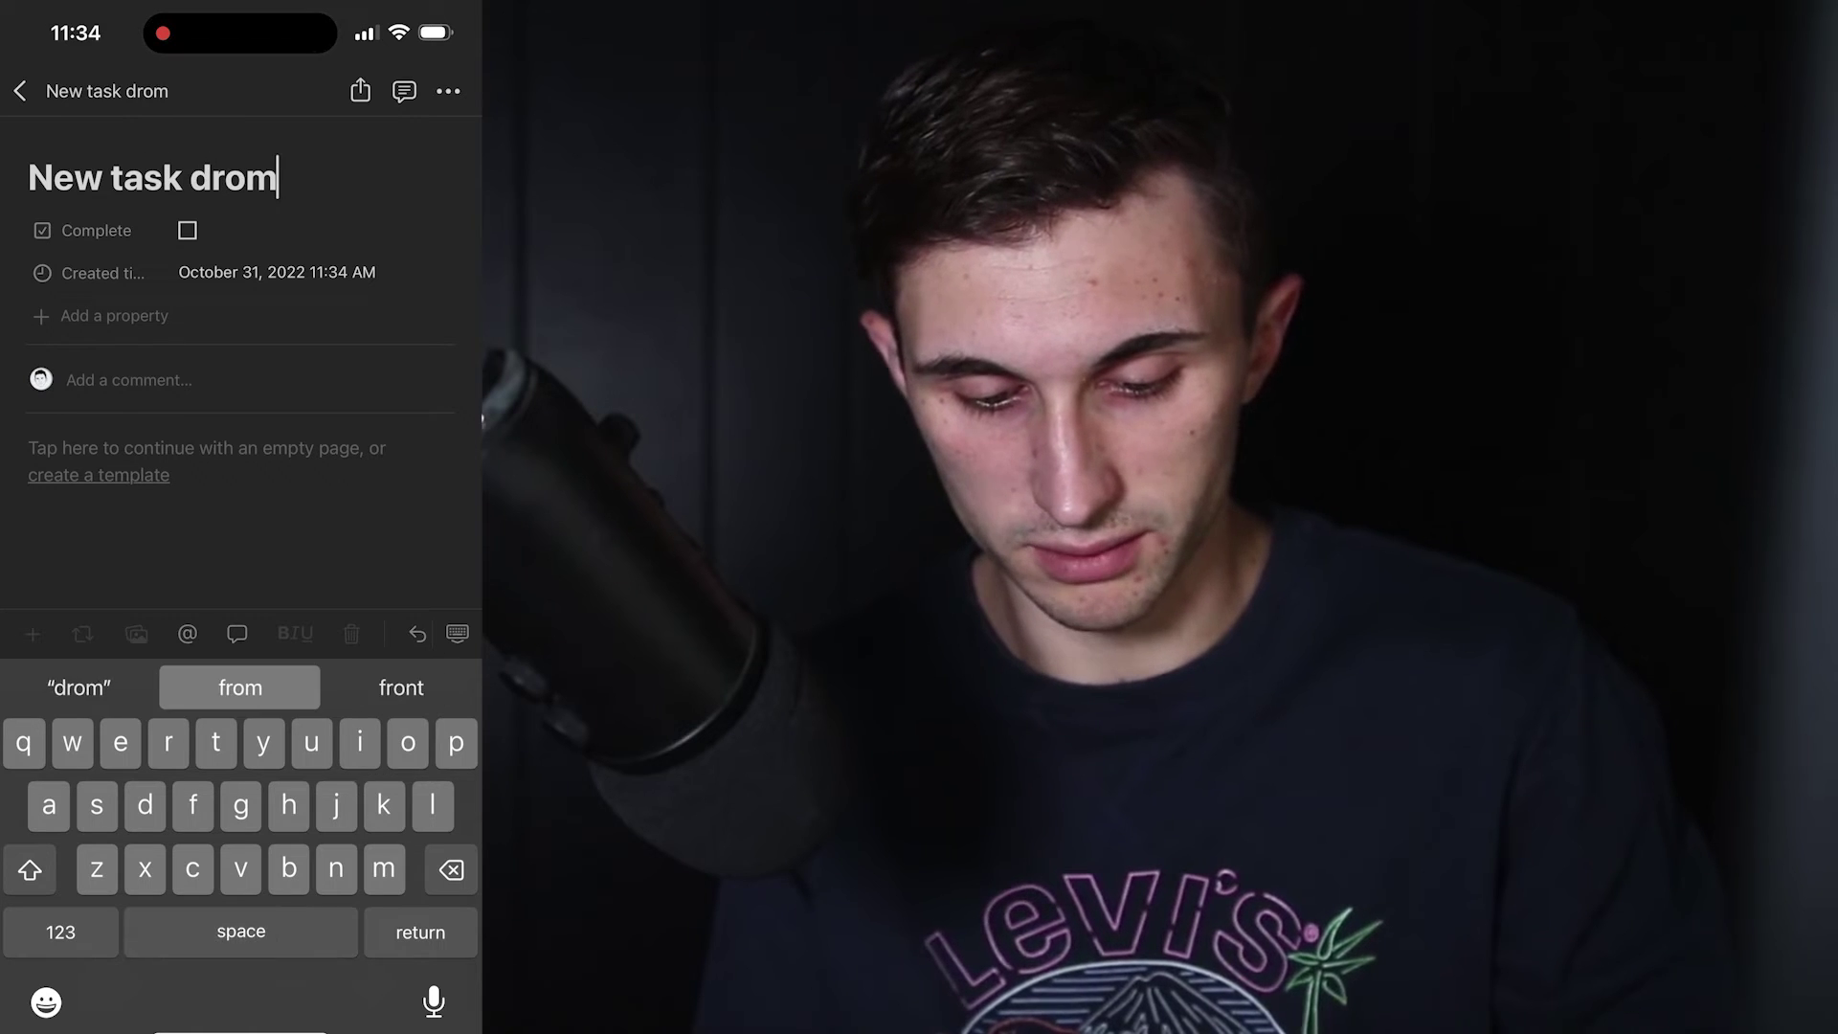
text(hone)
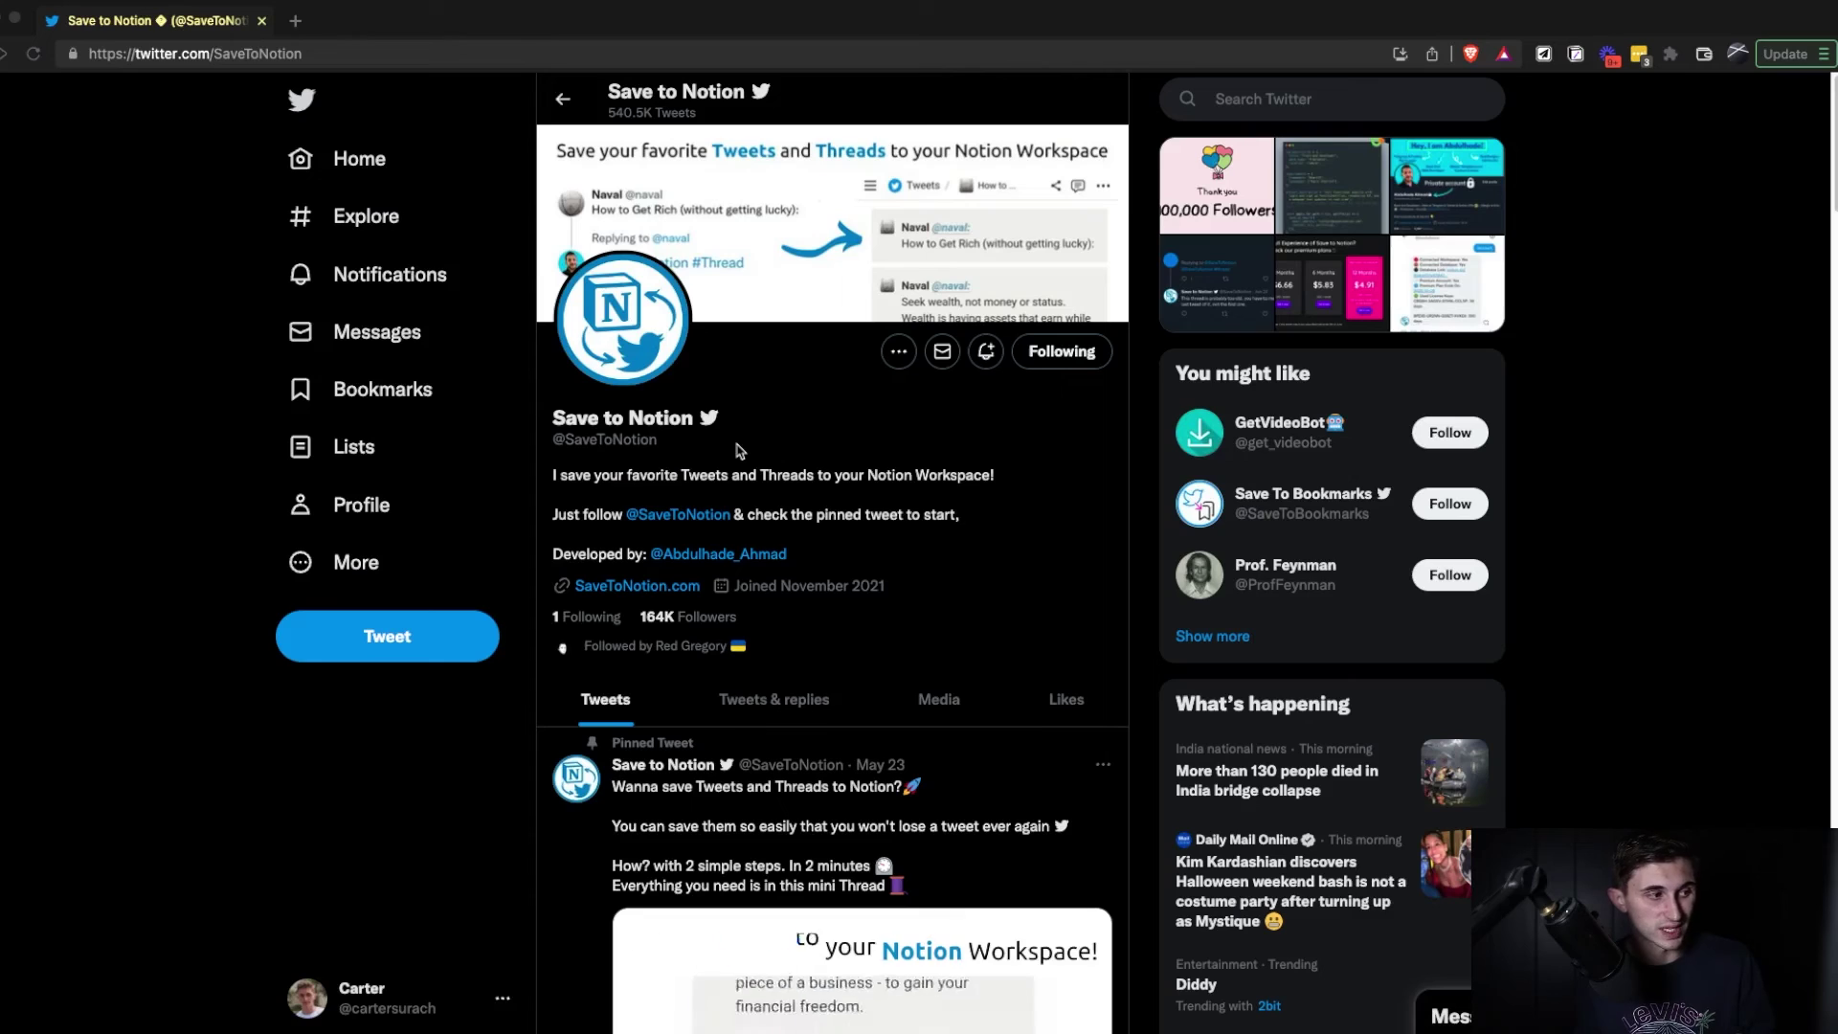
Switch to the browser and review the Save to Notion Twitter profile, including its handle, description and pinned tweet.
drag(673, 451, 550, 449)
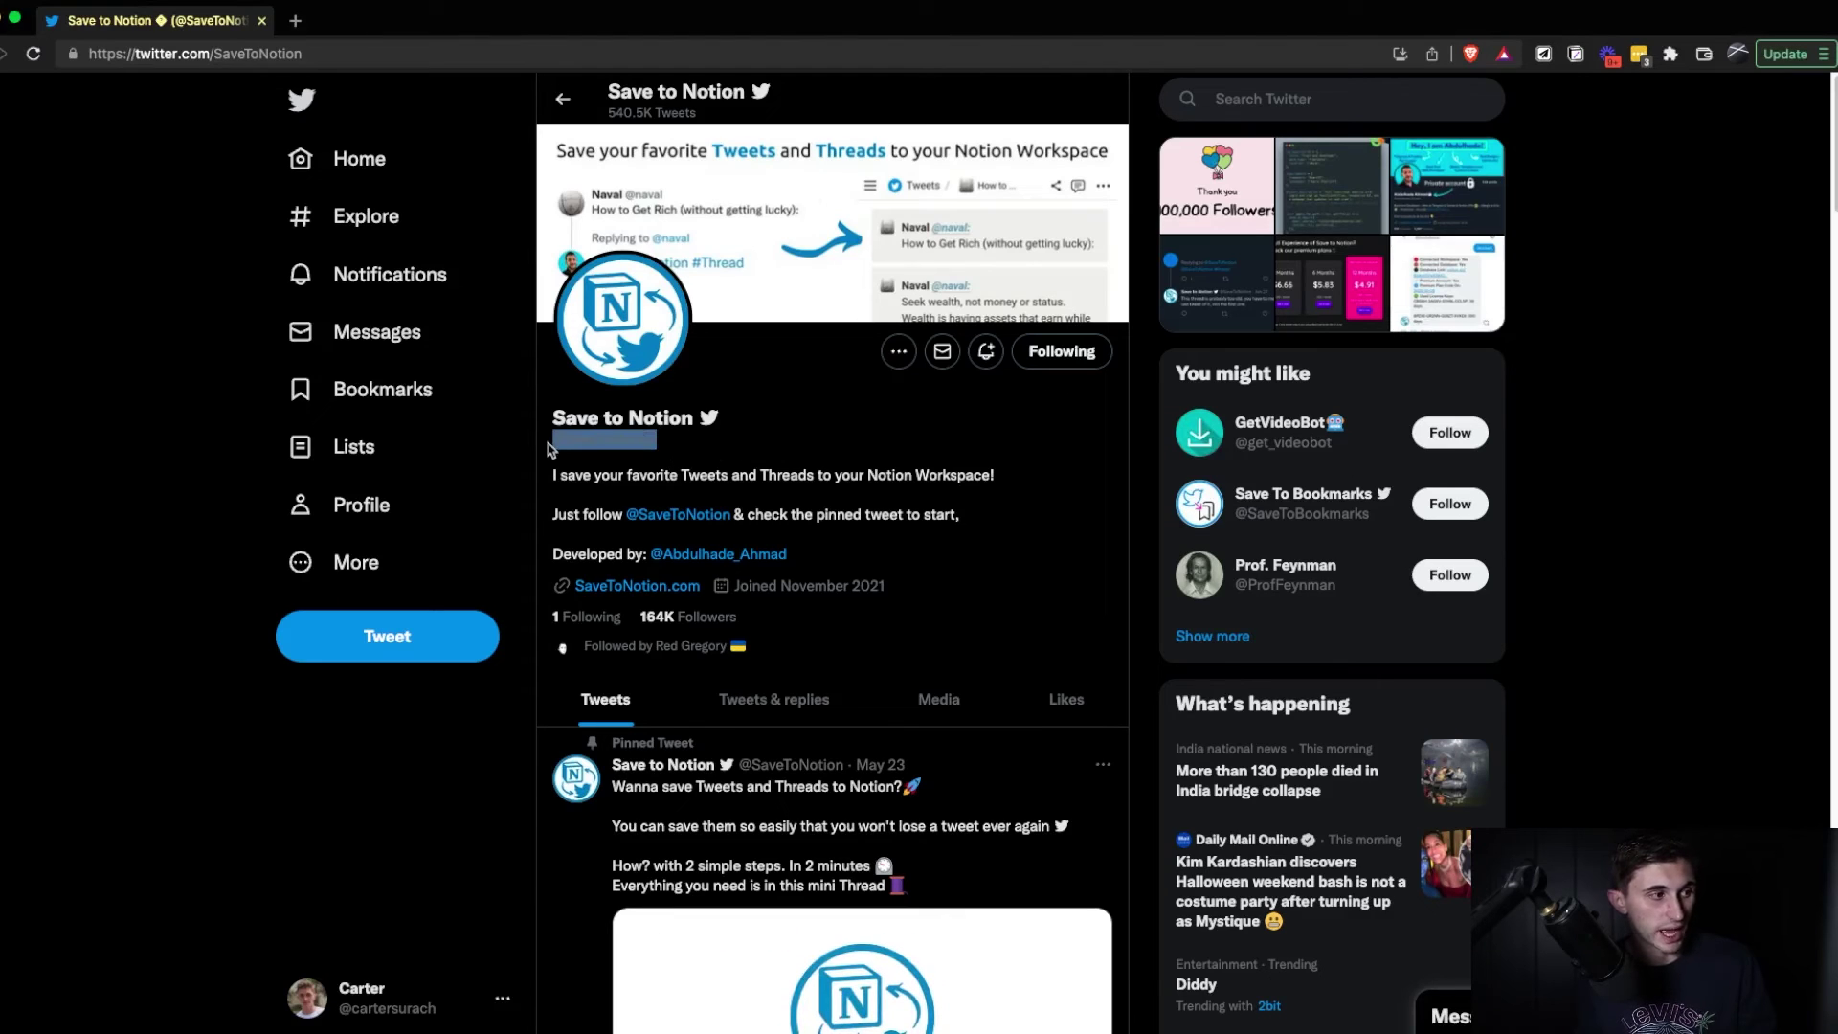
click(747, 438)
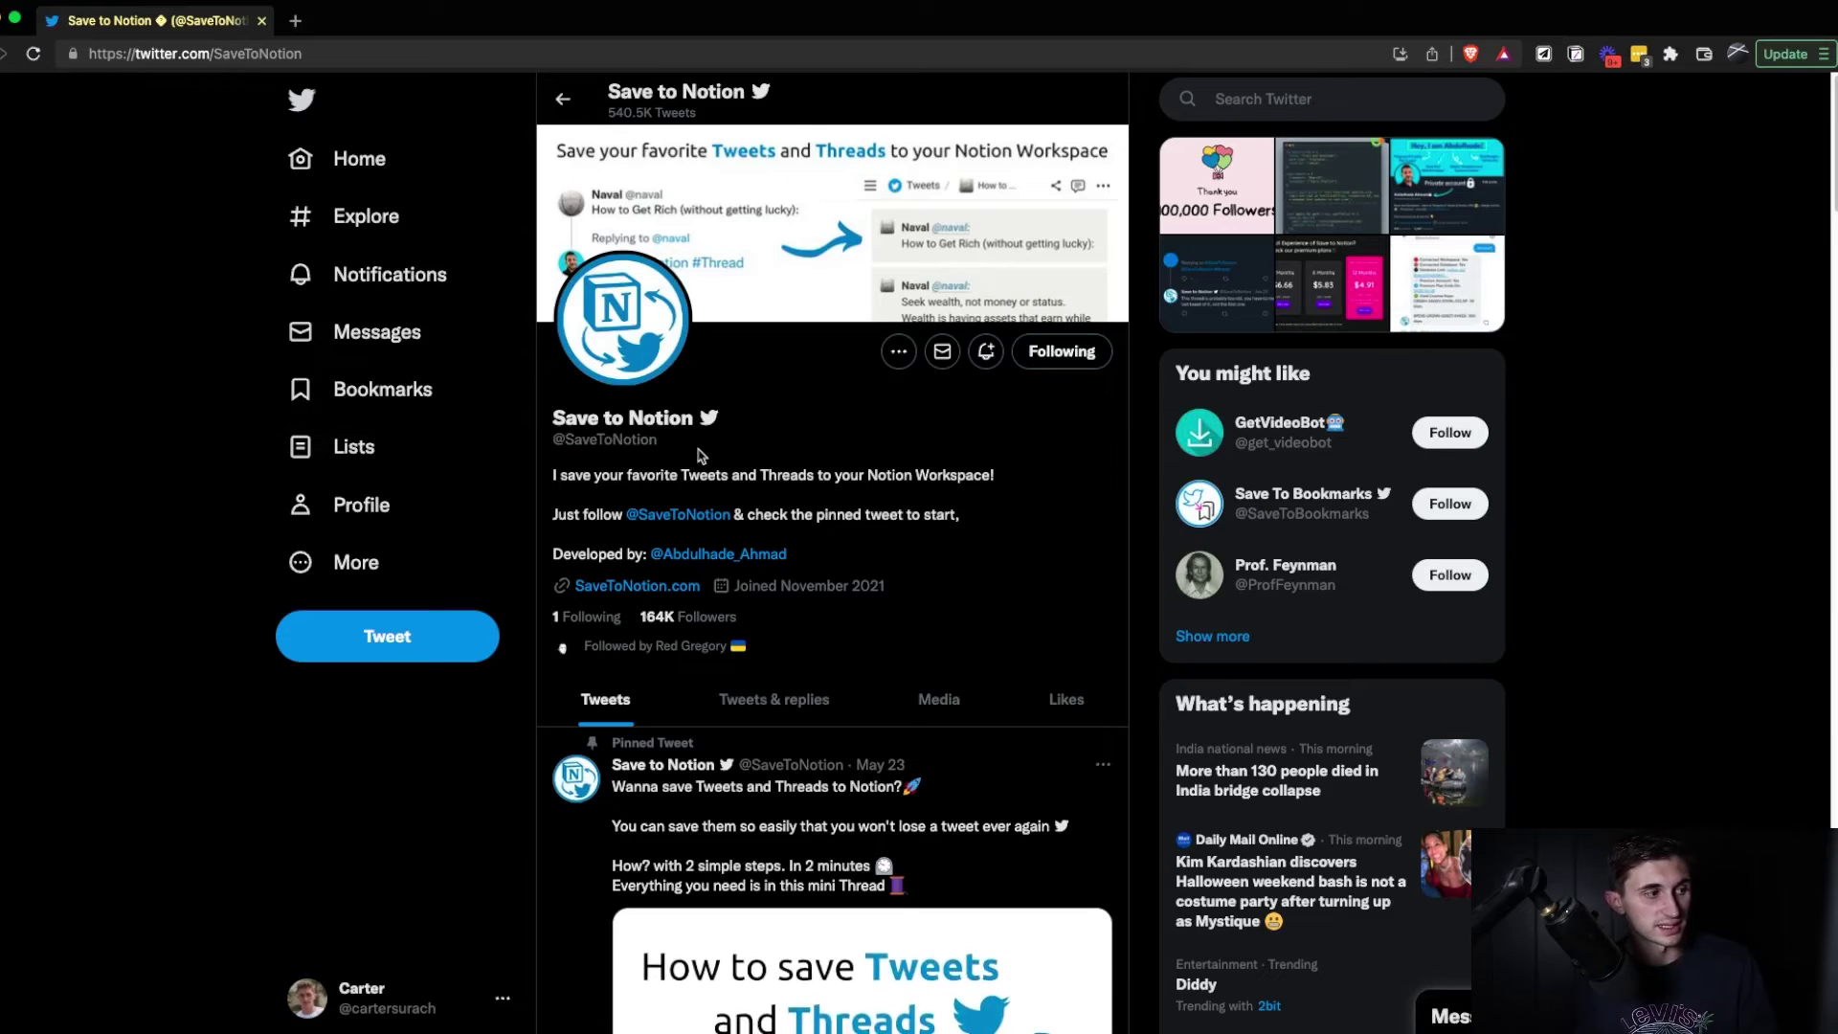
scroll(787, 432, down, 4)
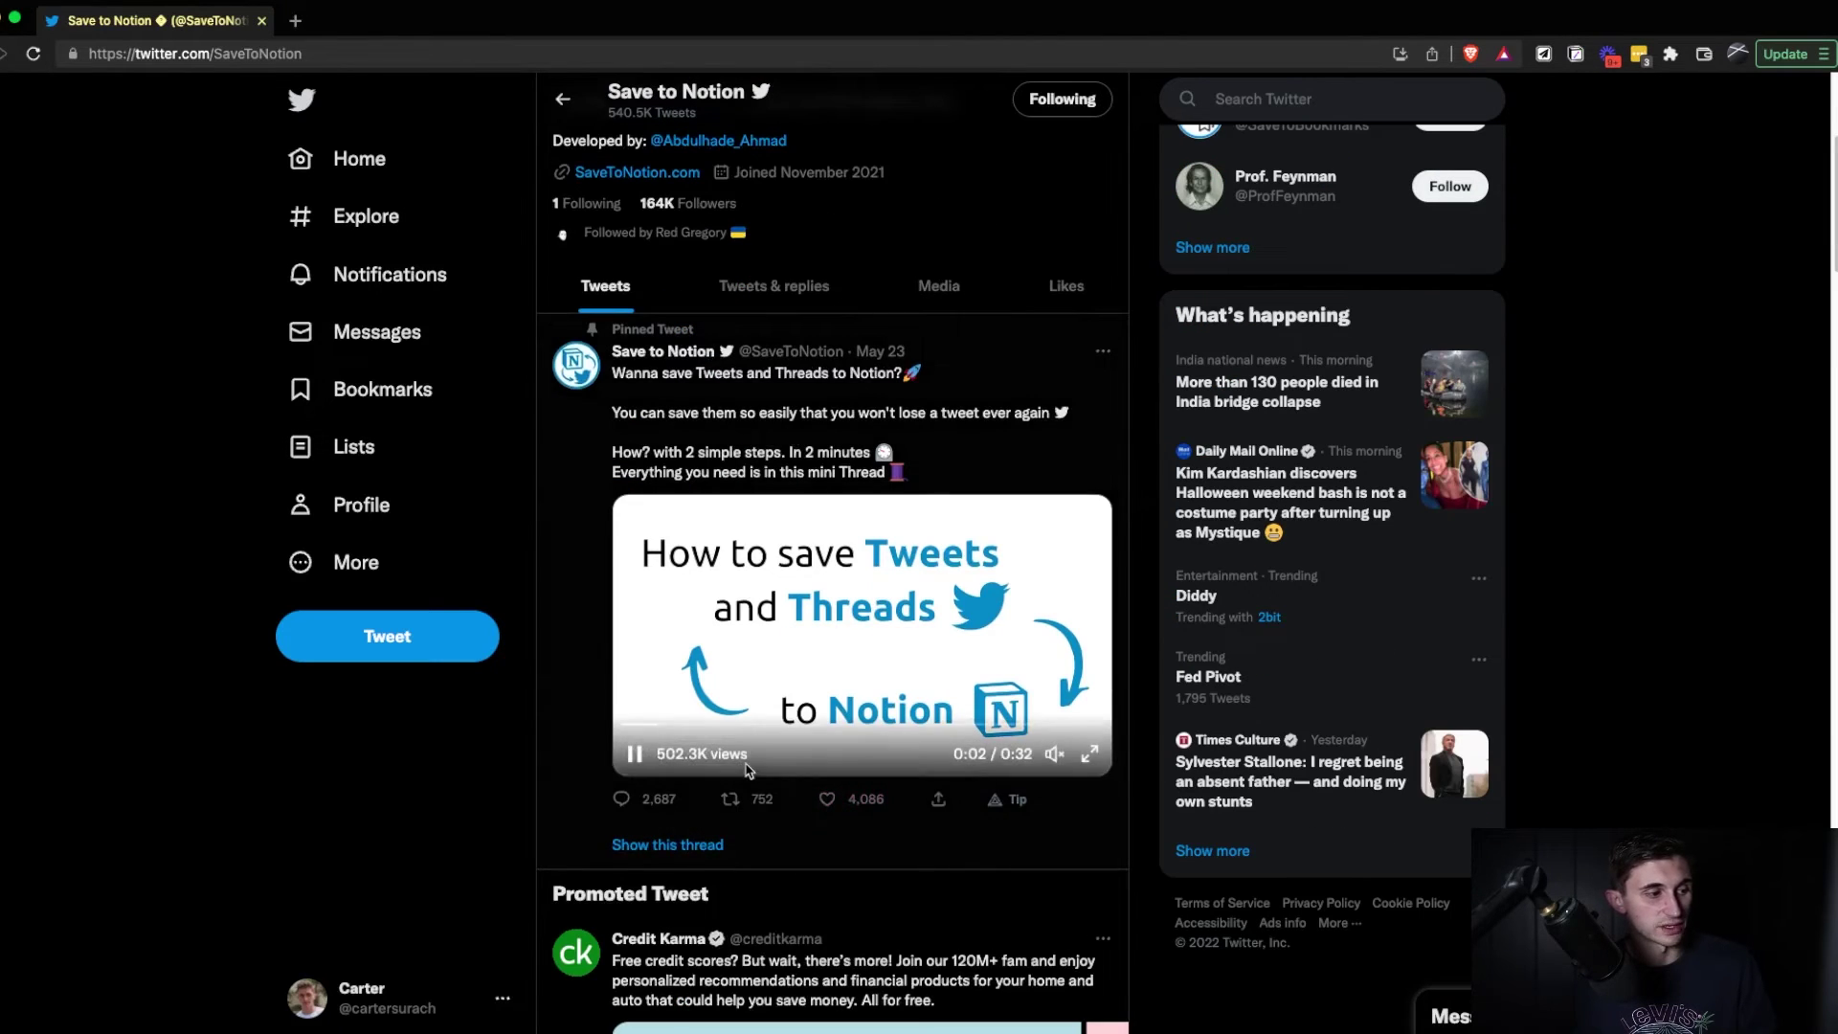
scroll(996, 414, up, 4)
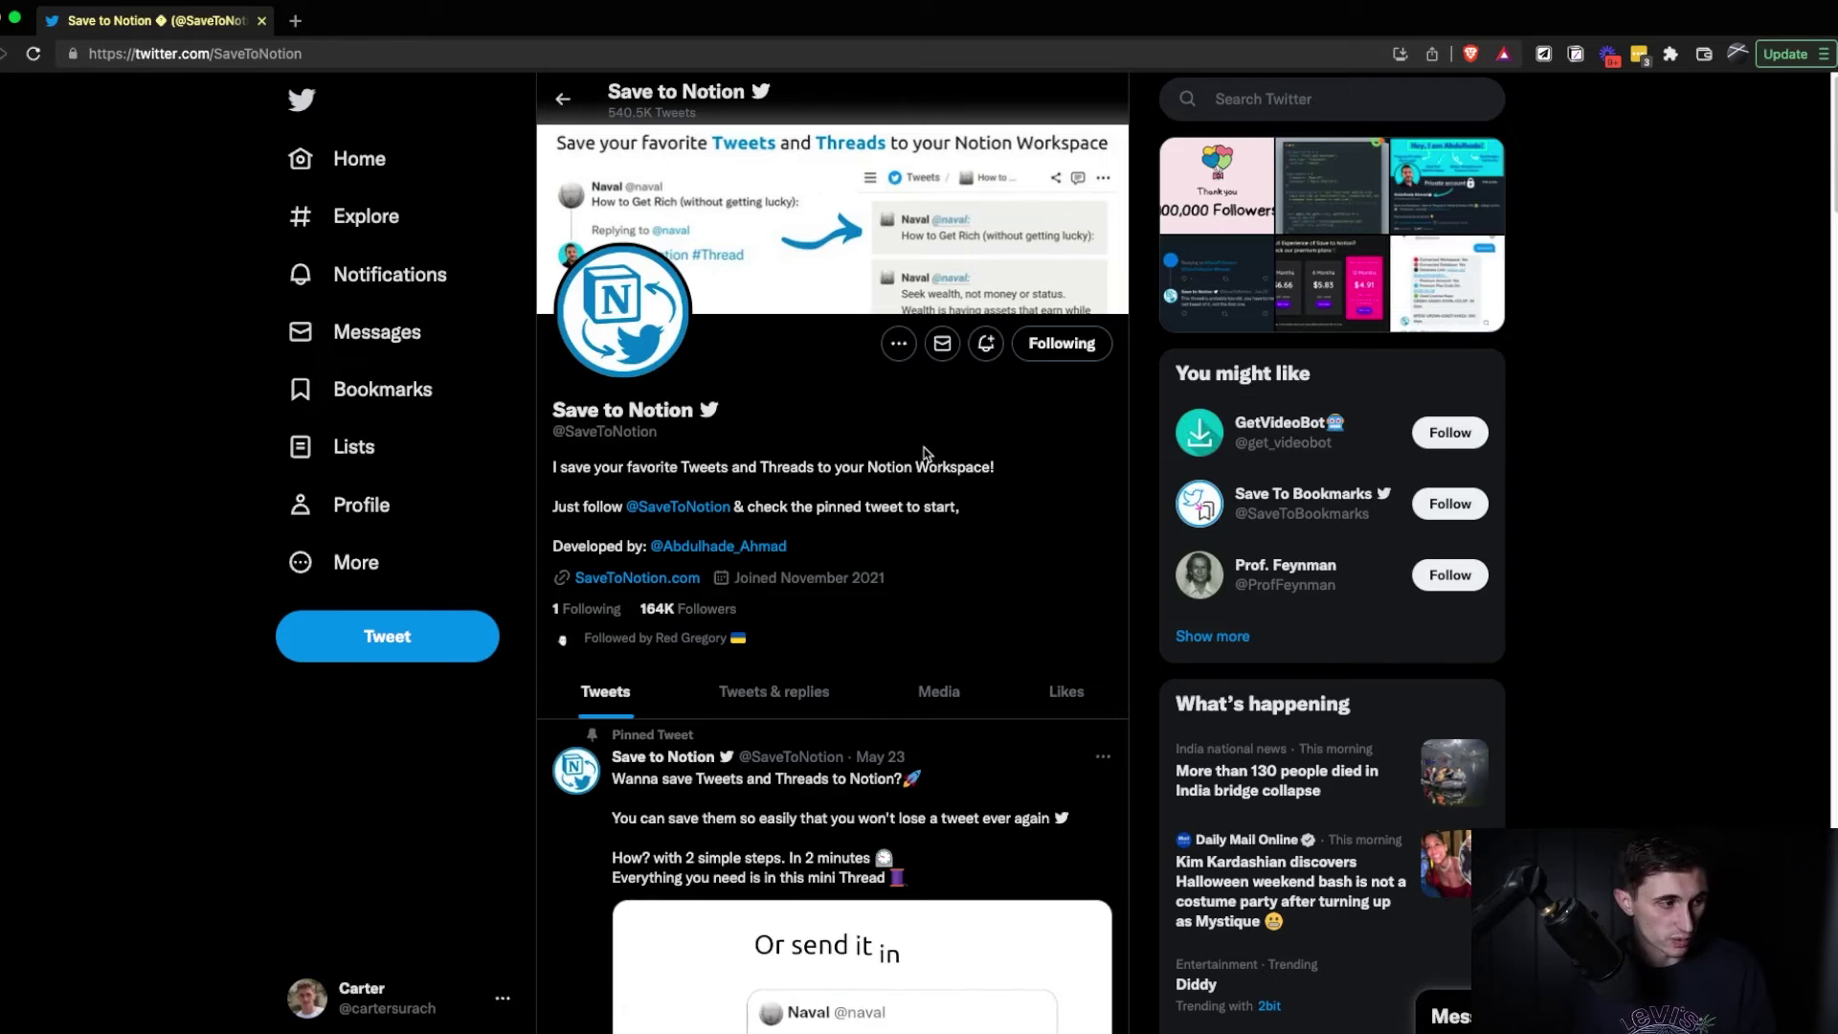
drag(553, 409, 680, 427)
click(696, 437)
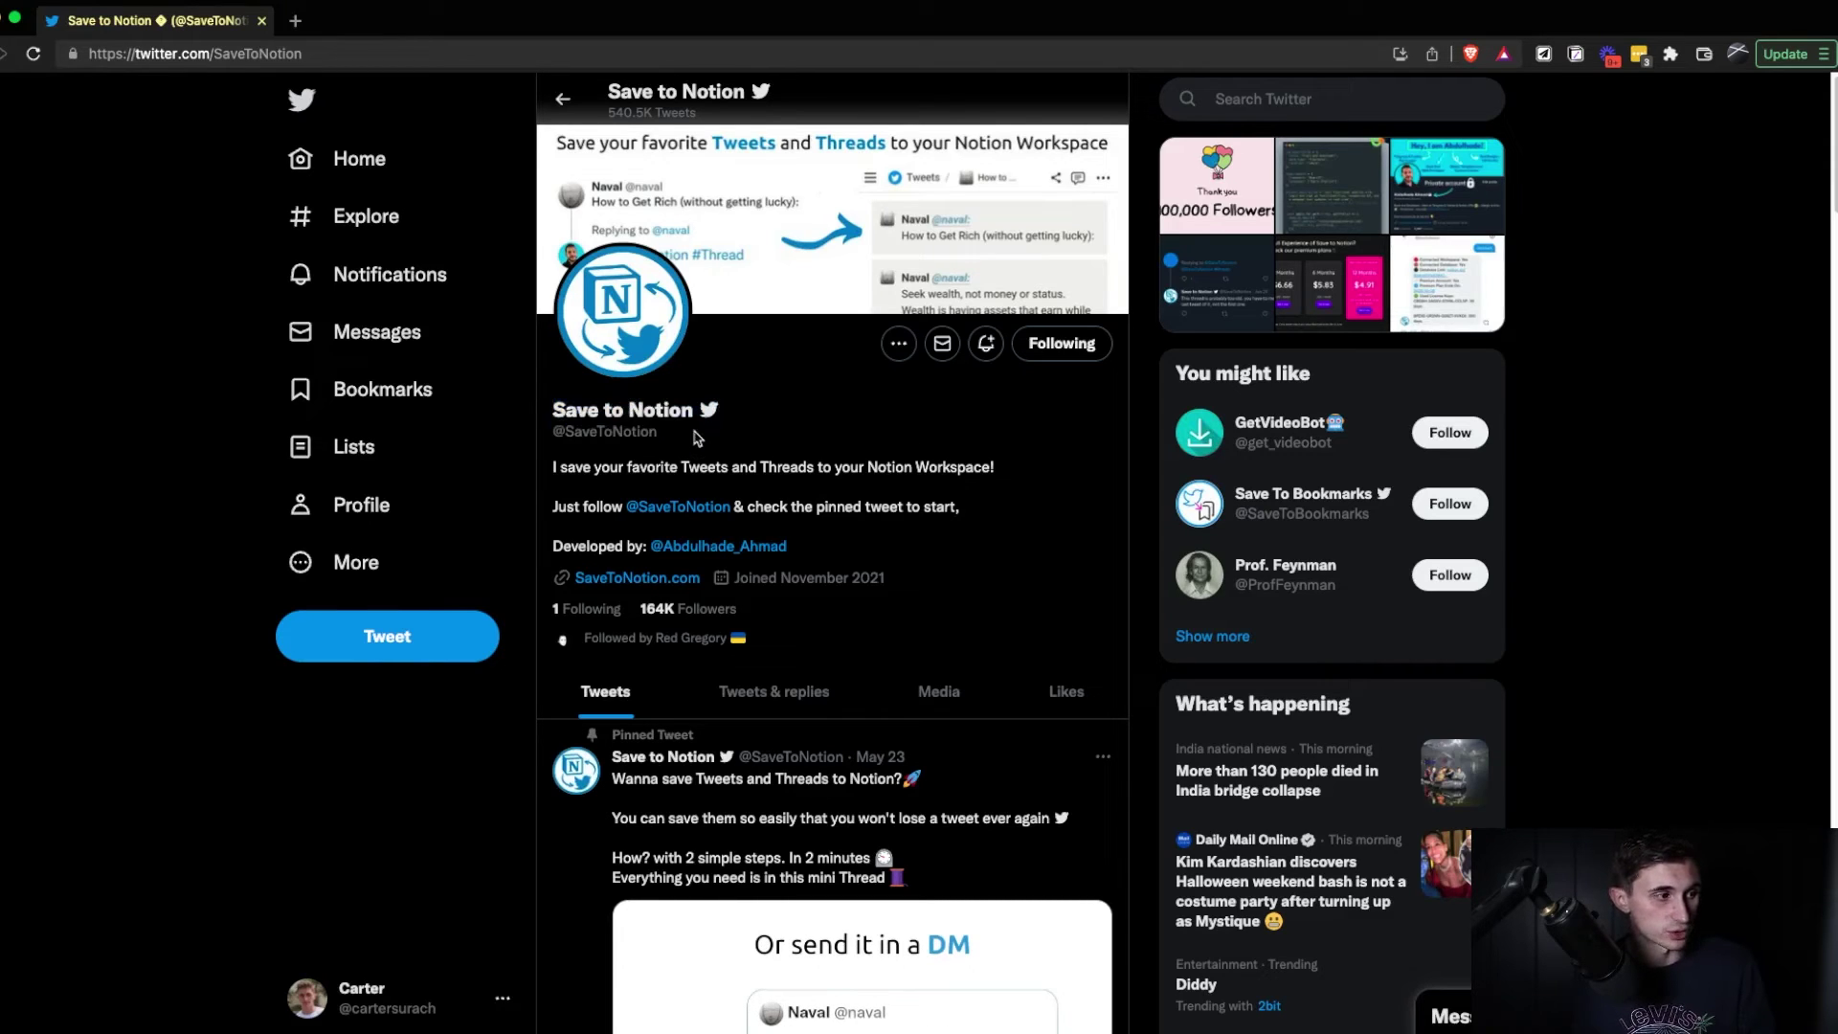
Open SaveToNotion.com from the profile and review the Twitter, Telegram and Reddit saving options.
click(673, 580)
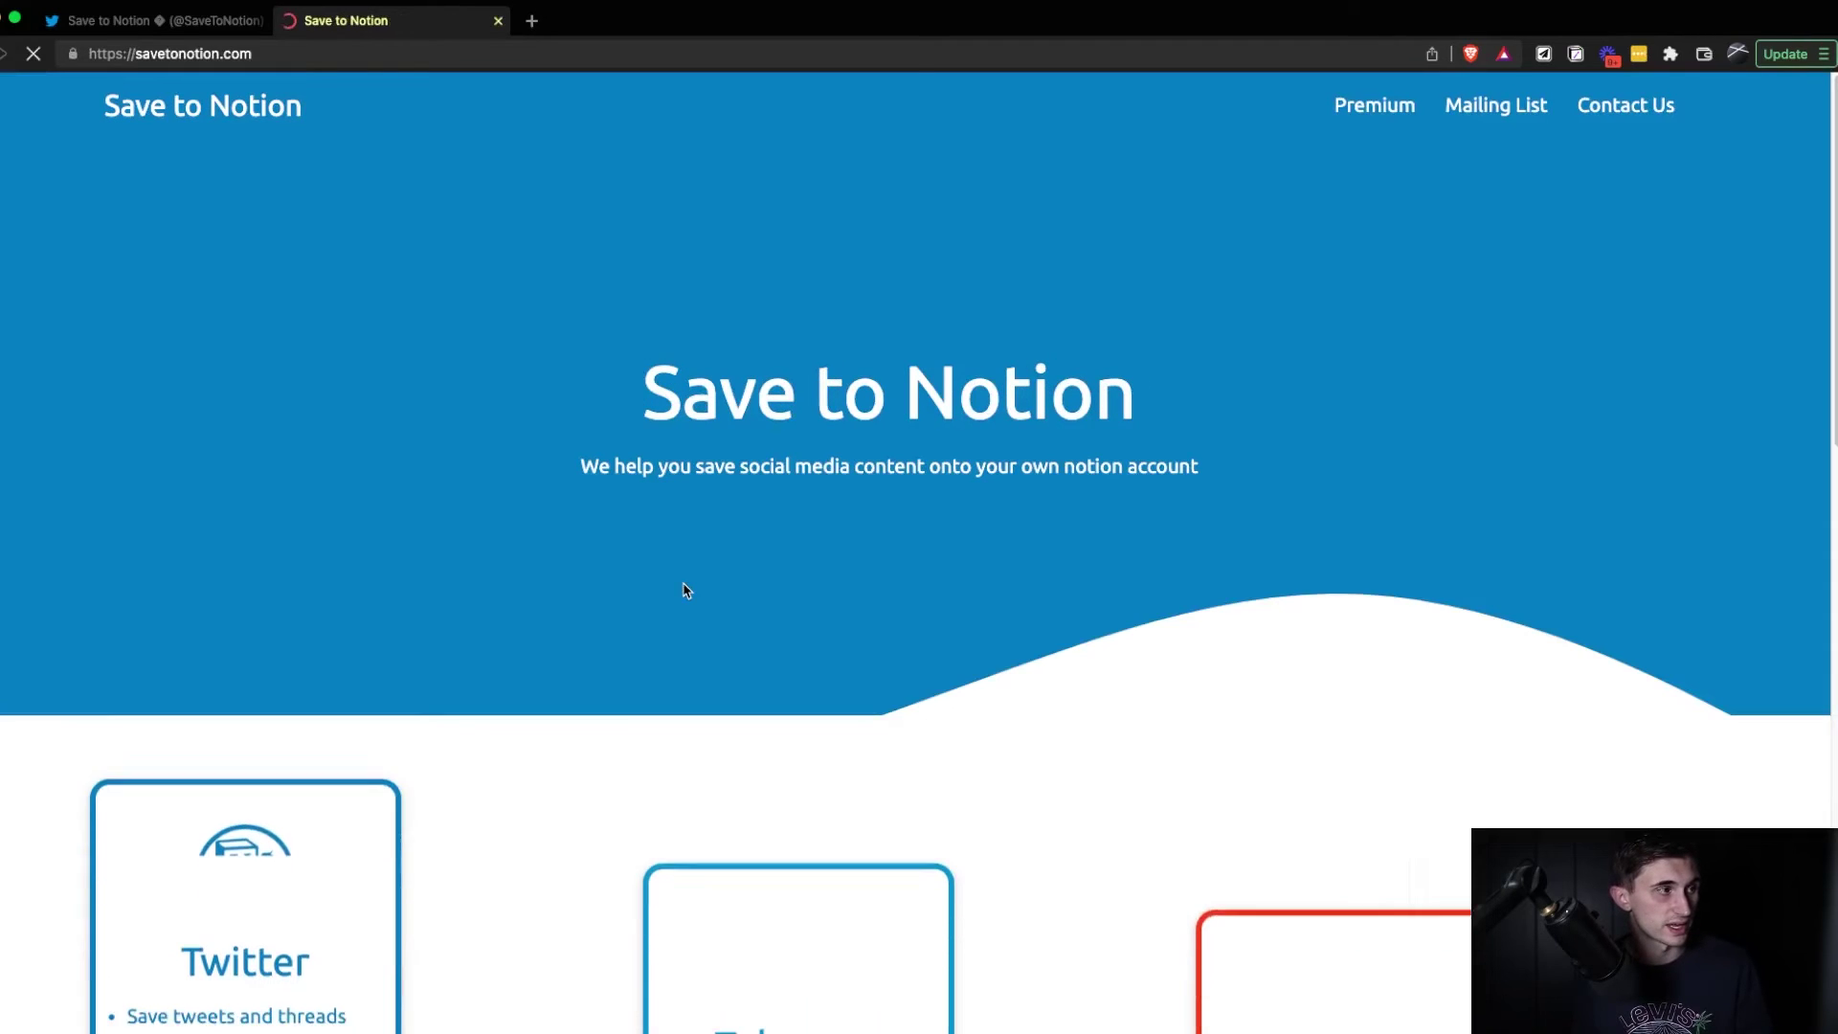
scroll(684, 584, down, 2)
scroll(579, 574, down, 4)
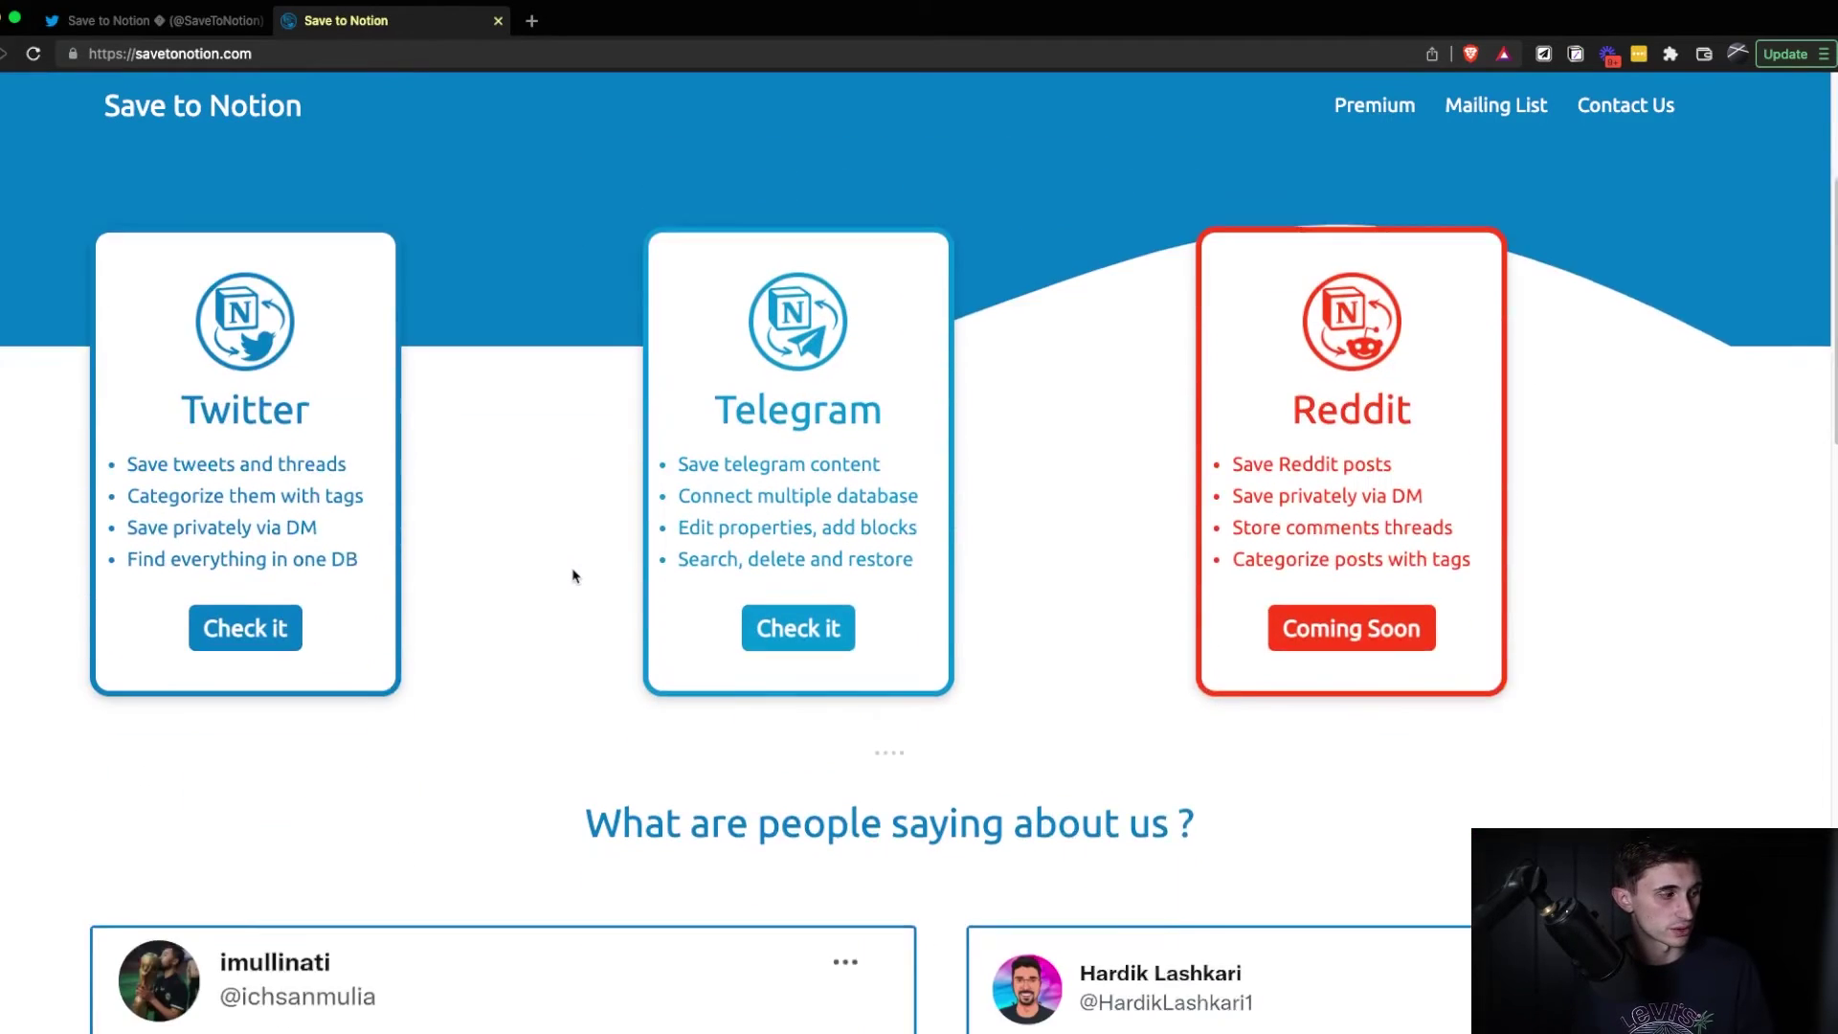
scroll(568, 571, up, 2)
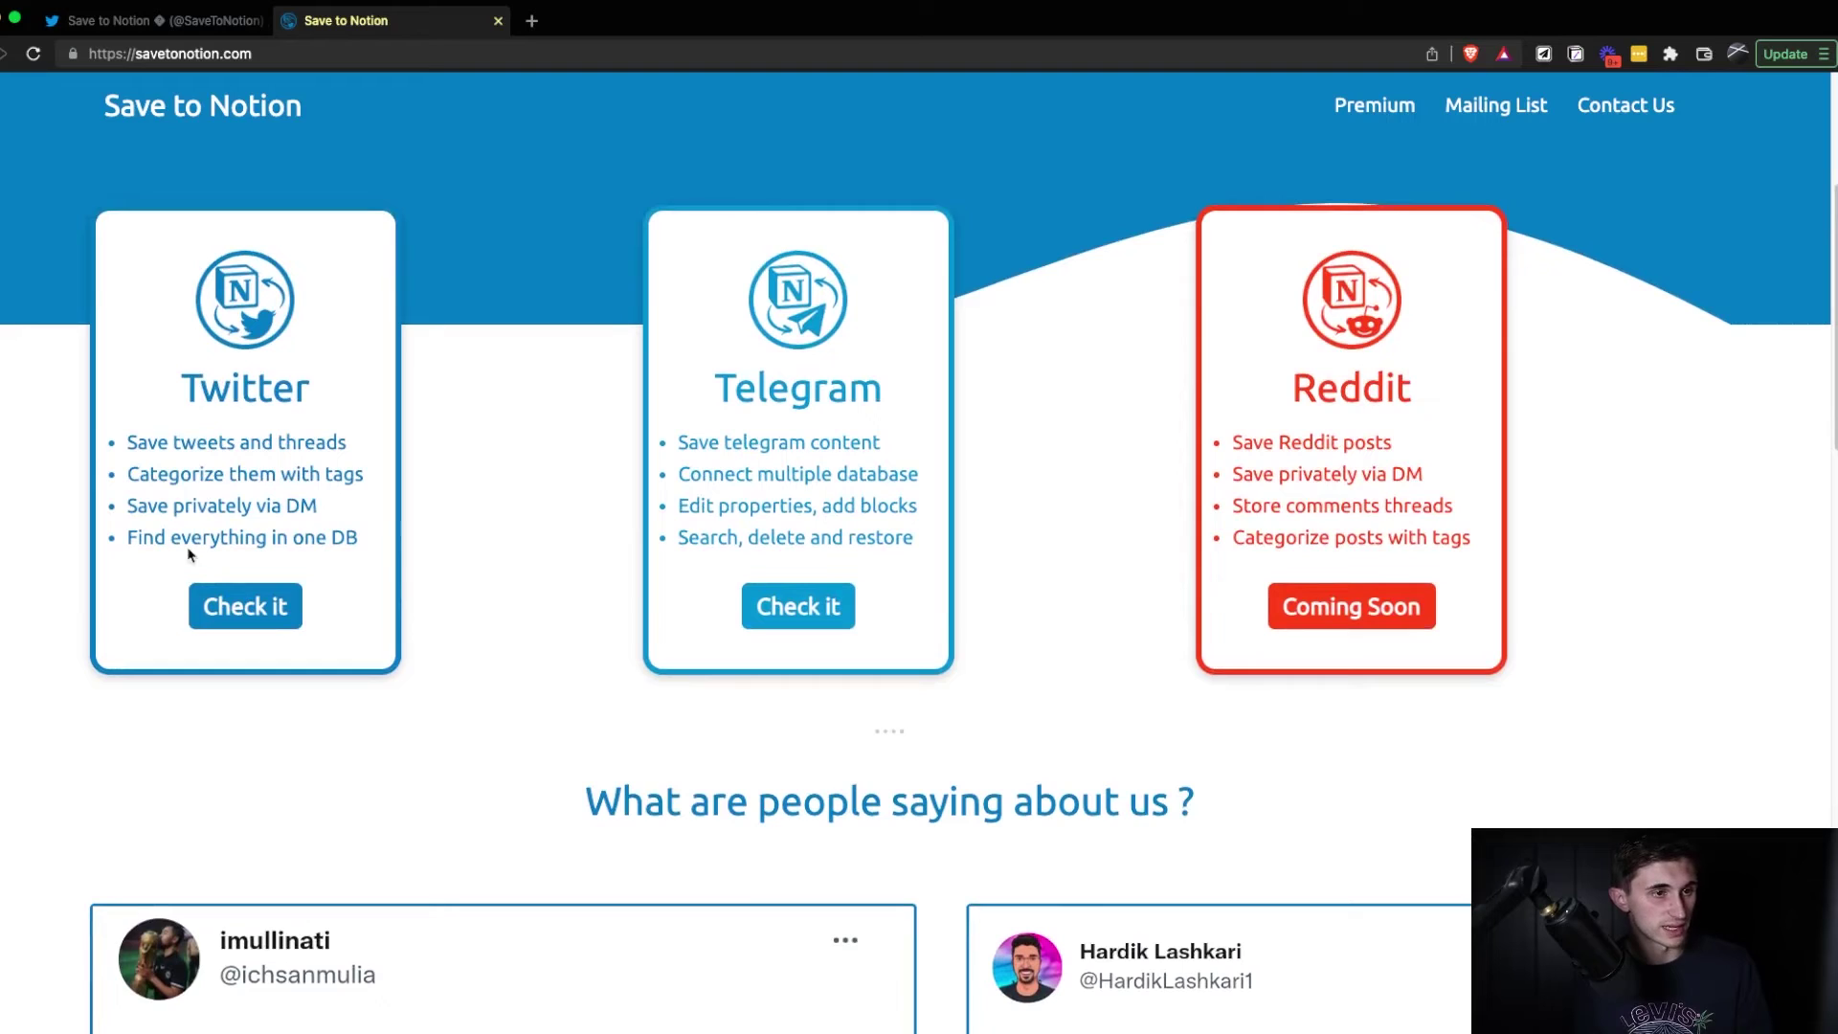
drag(716, 389, 870, 391)
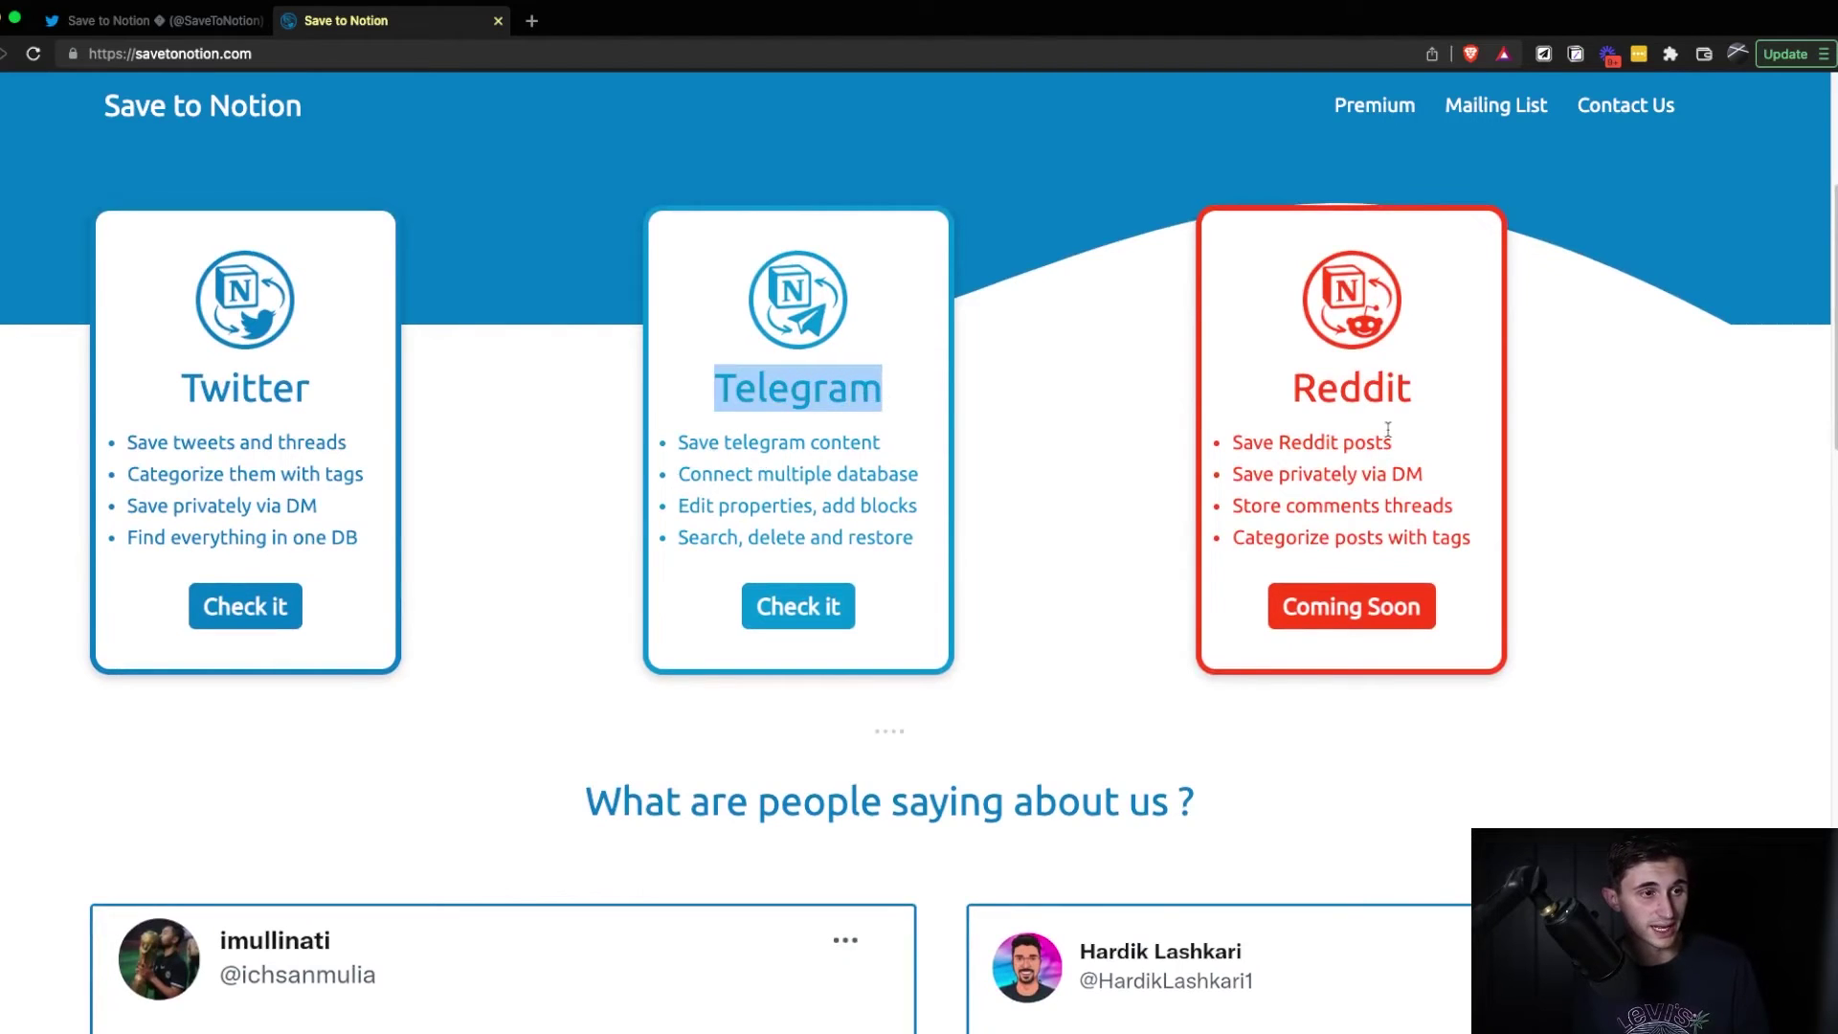
drag(1284, 396, 1404, 391)
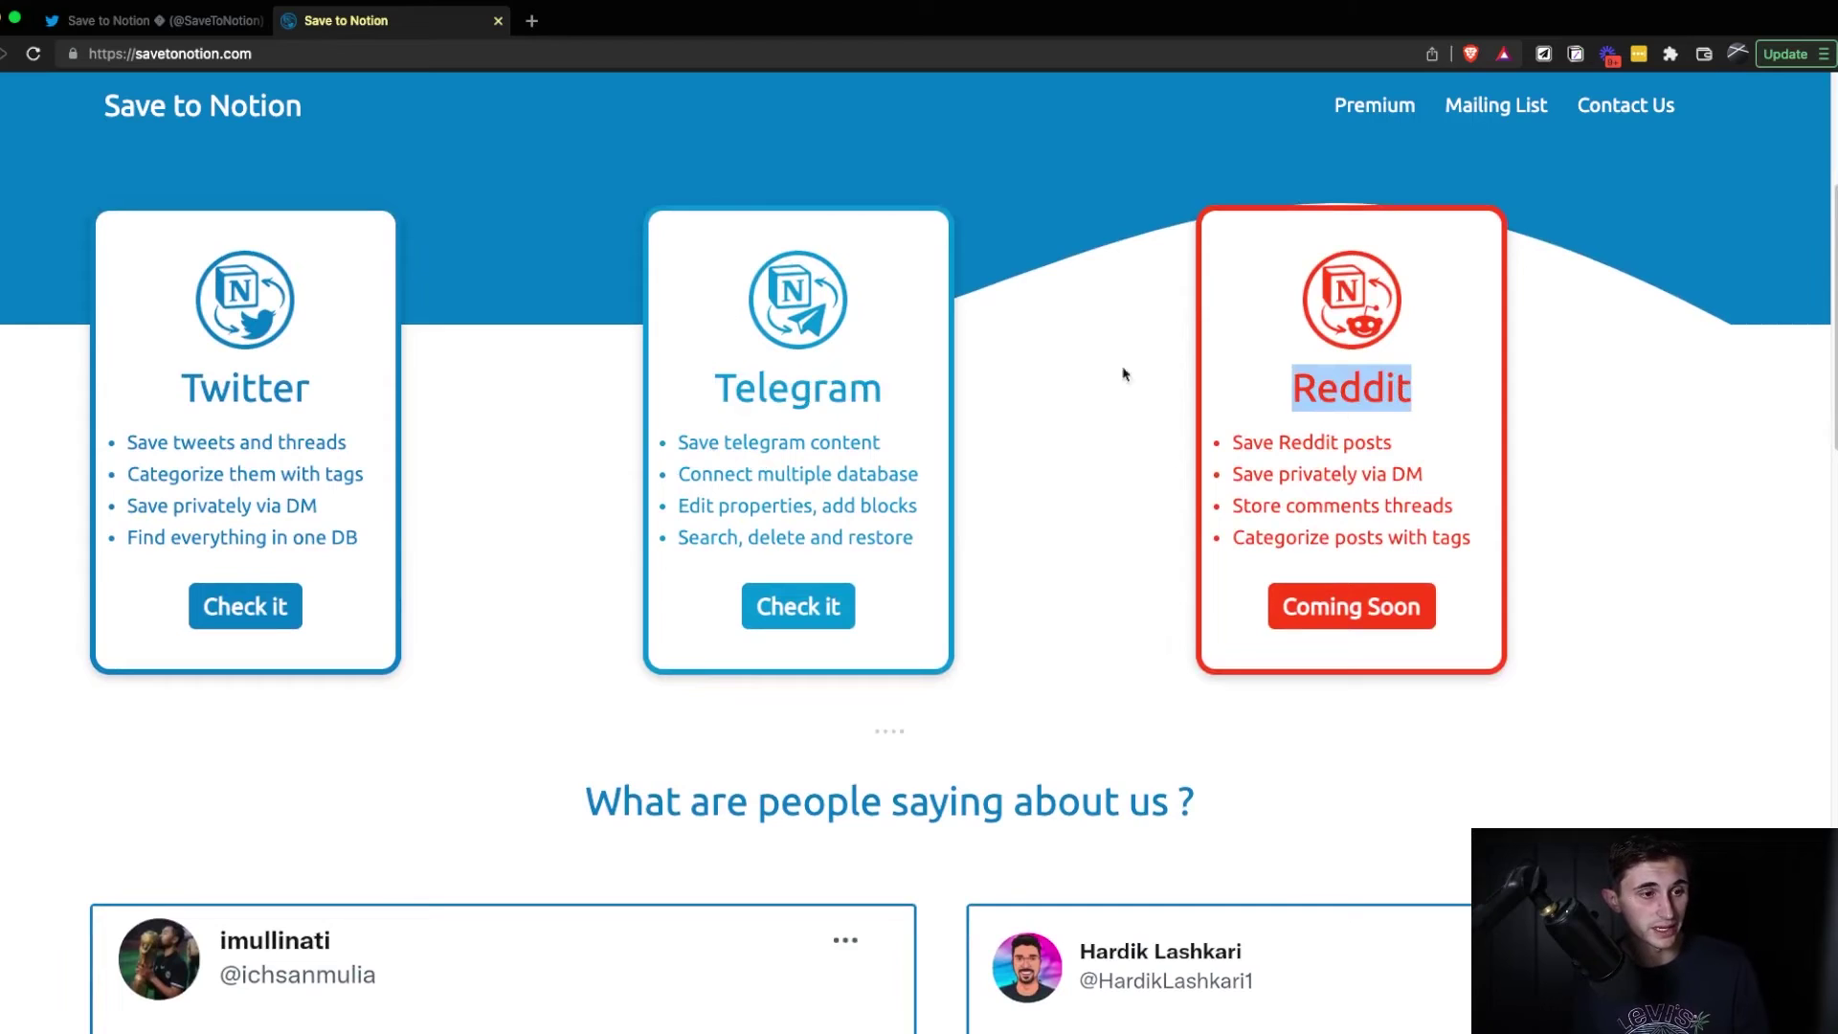
click(1111, 415)
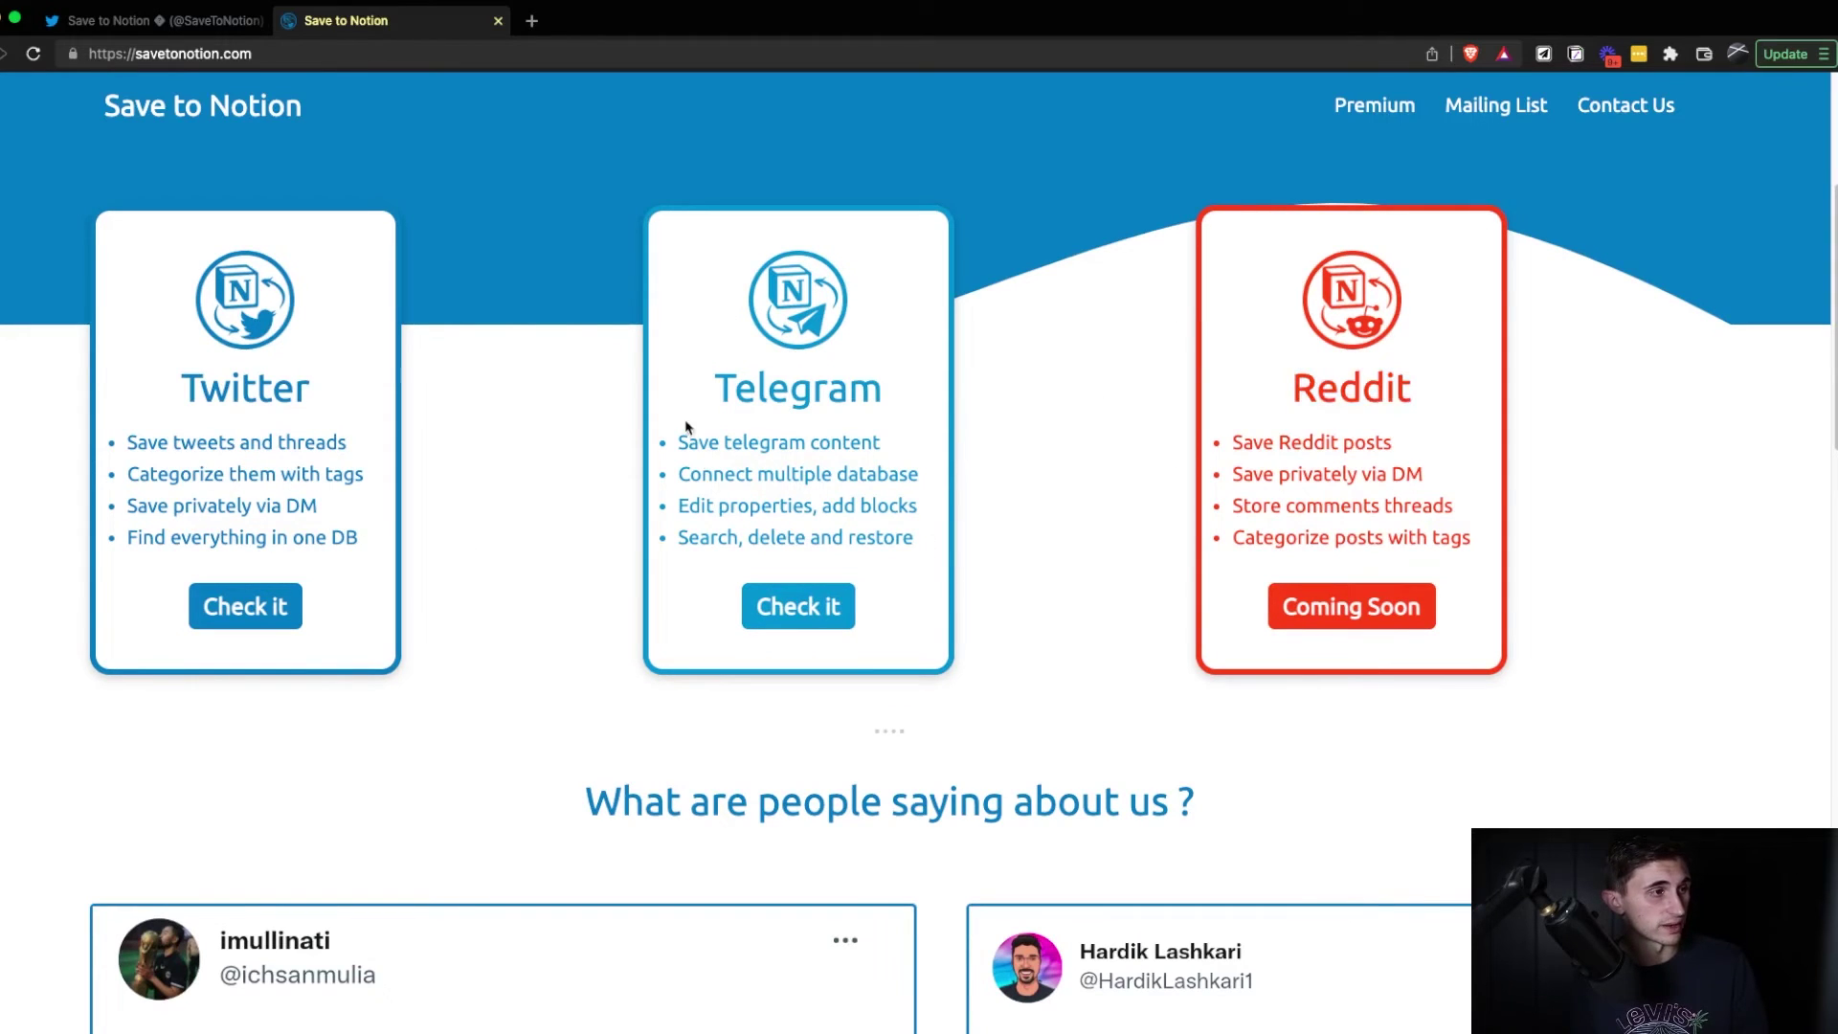
Examine the Save to Notion homepage, covering the Twitter, Telegram and Reddit cards and the user testimonials.
drag(1273, 399, 1423, 386)
scroll(1502, 396, up, 1)
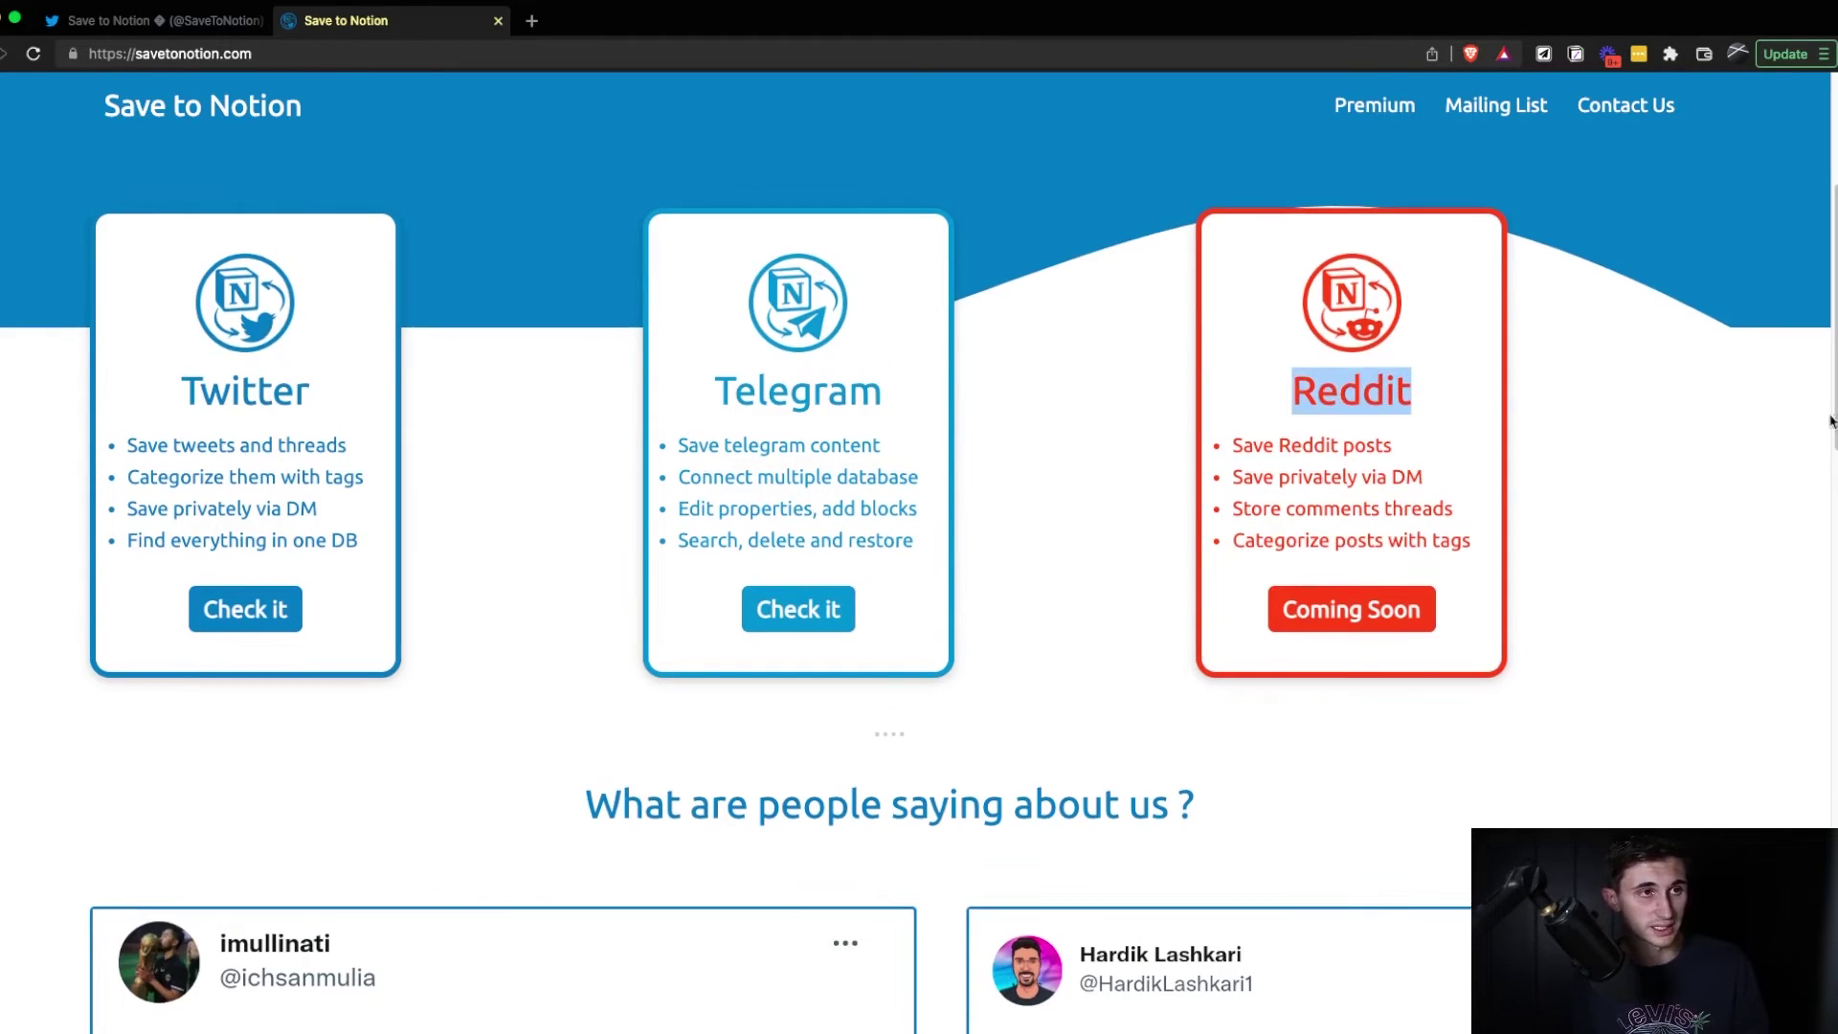
click(1662, 481)
scroll(1646, 483, up, 5)
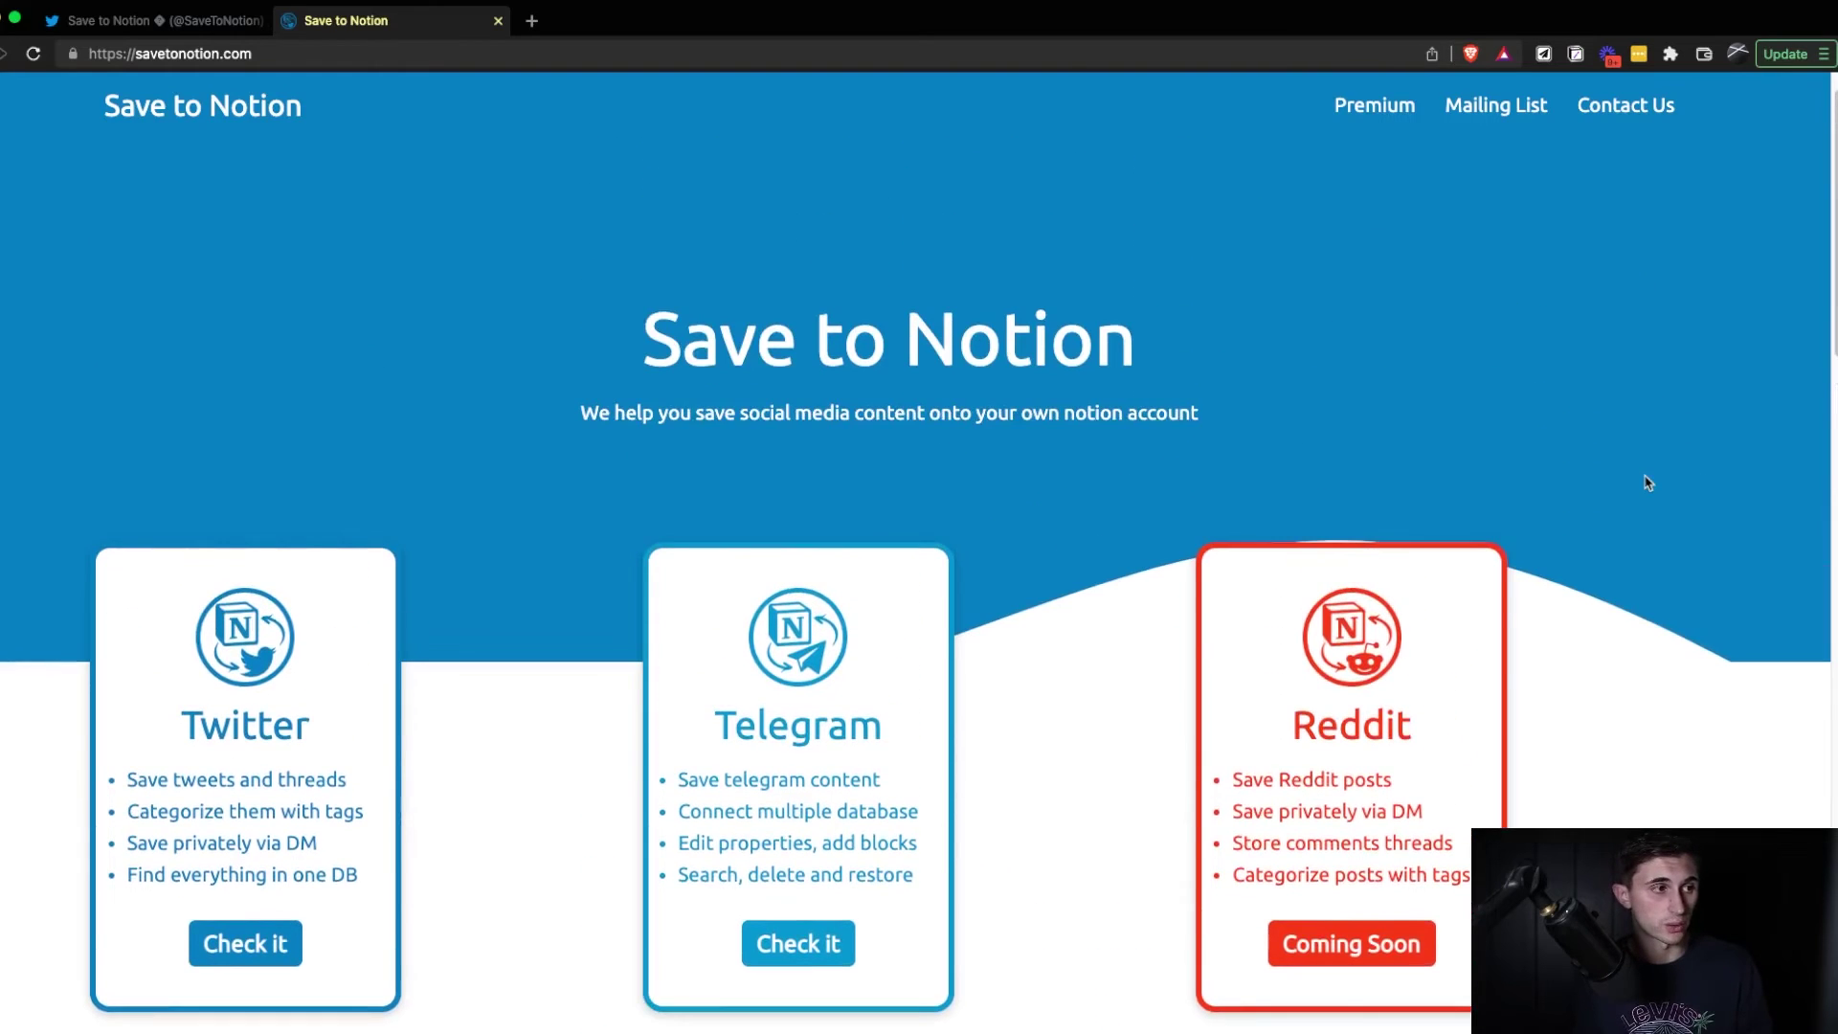
scroll(1640, 483, down, 2)
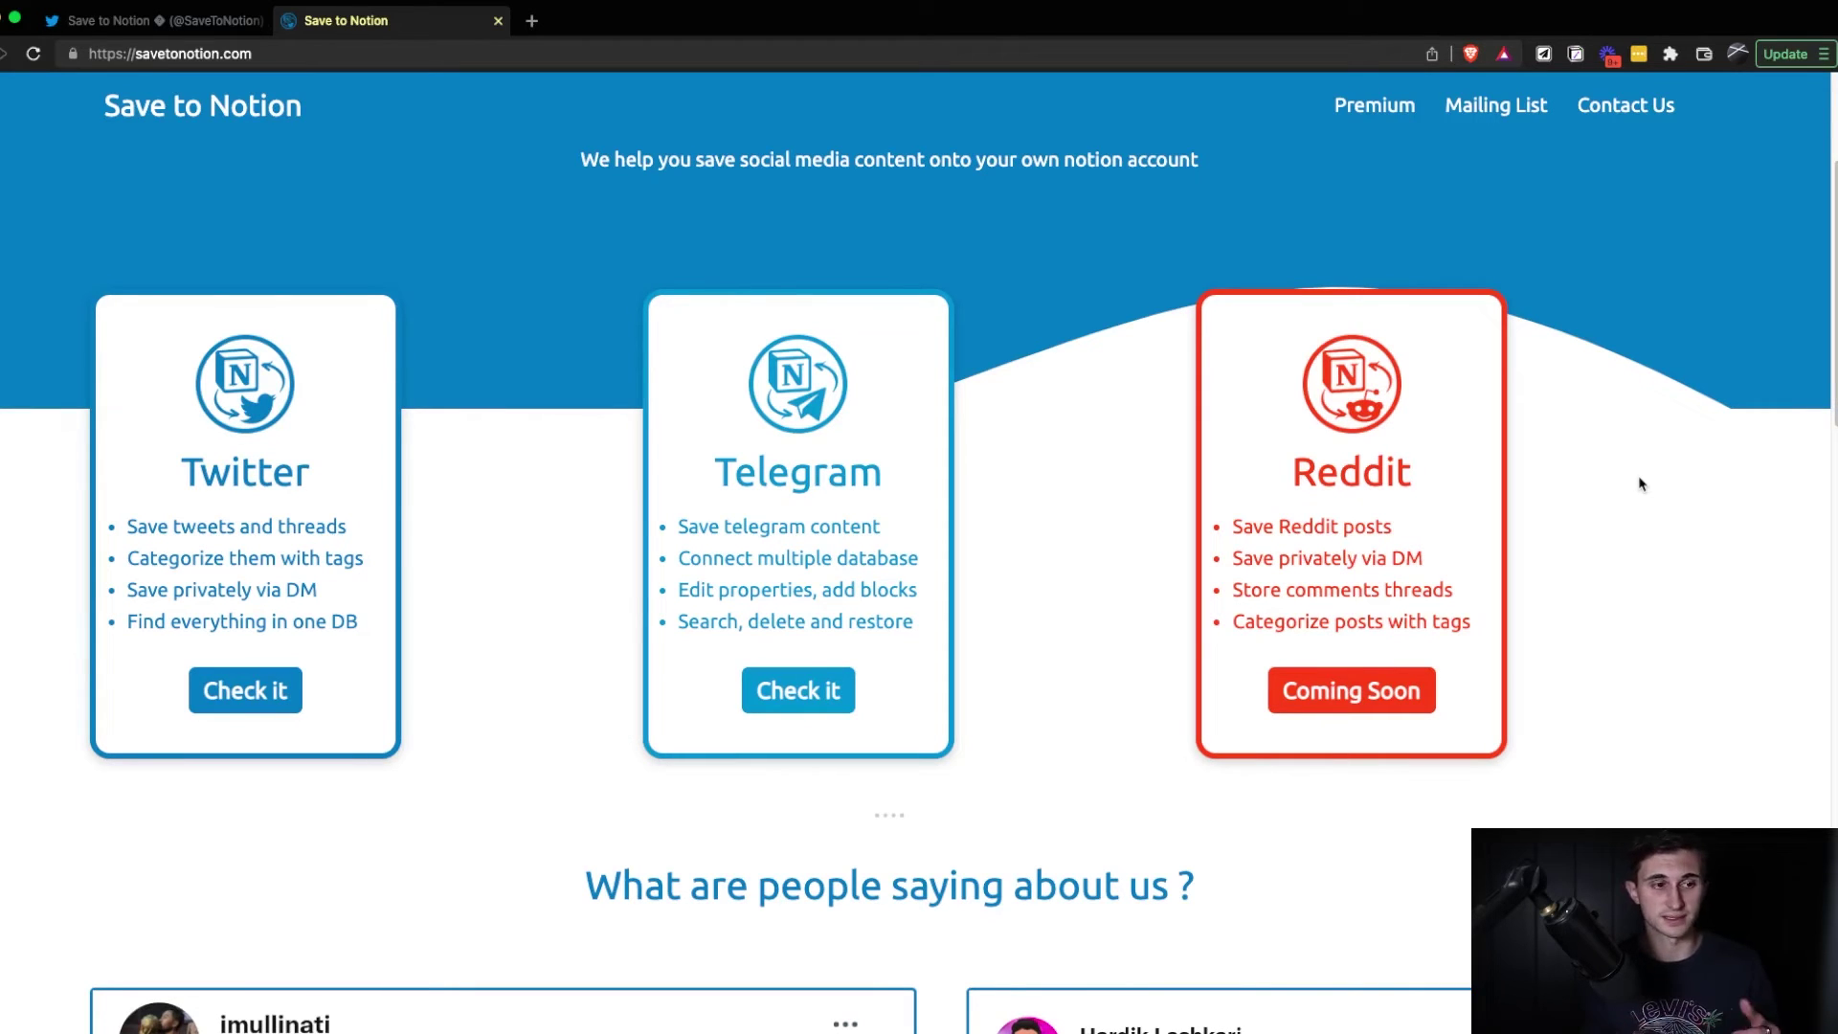
scroll(1642, 482, up, 3)
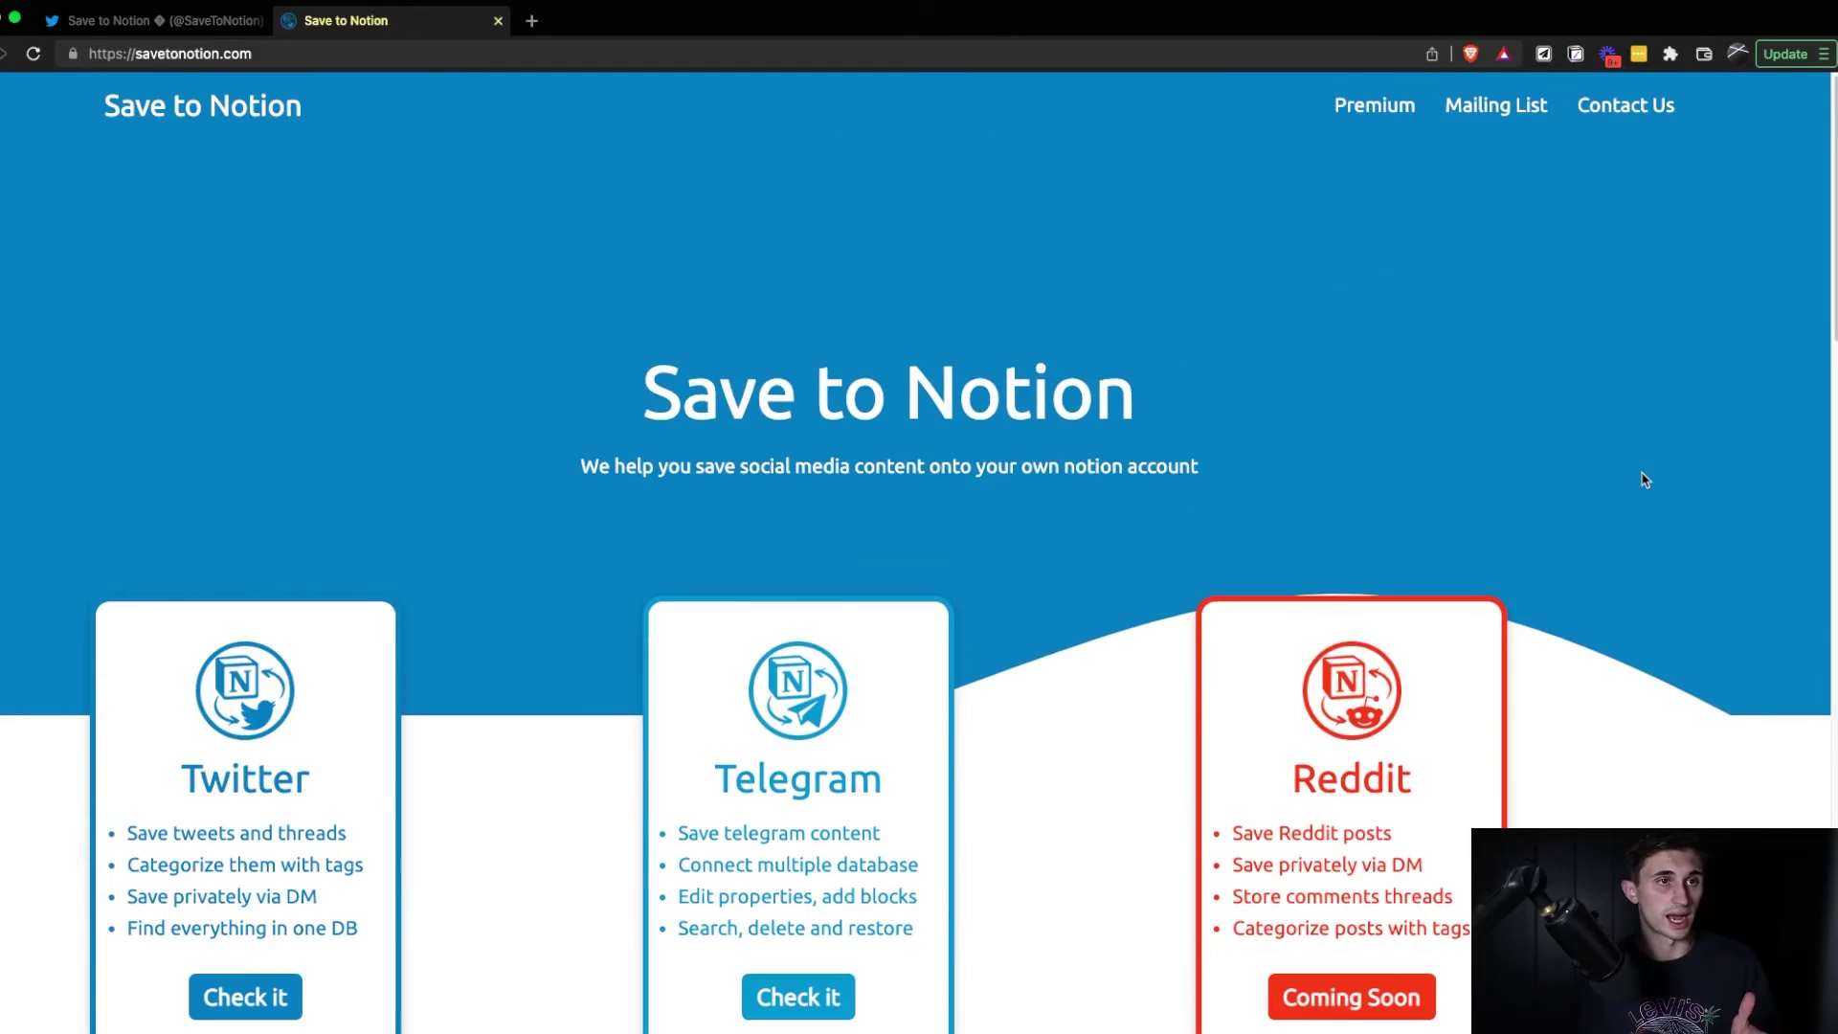
scroll(1285, 207, down, 8)
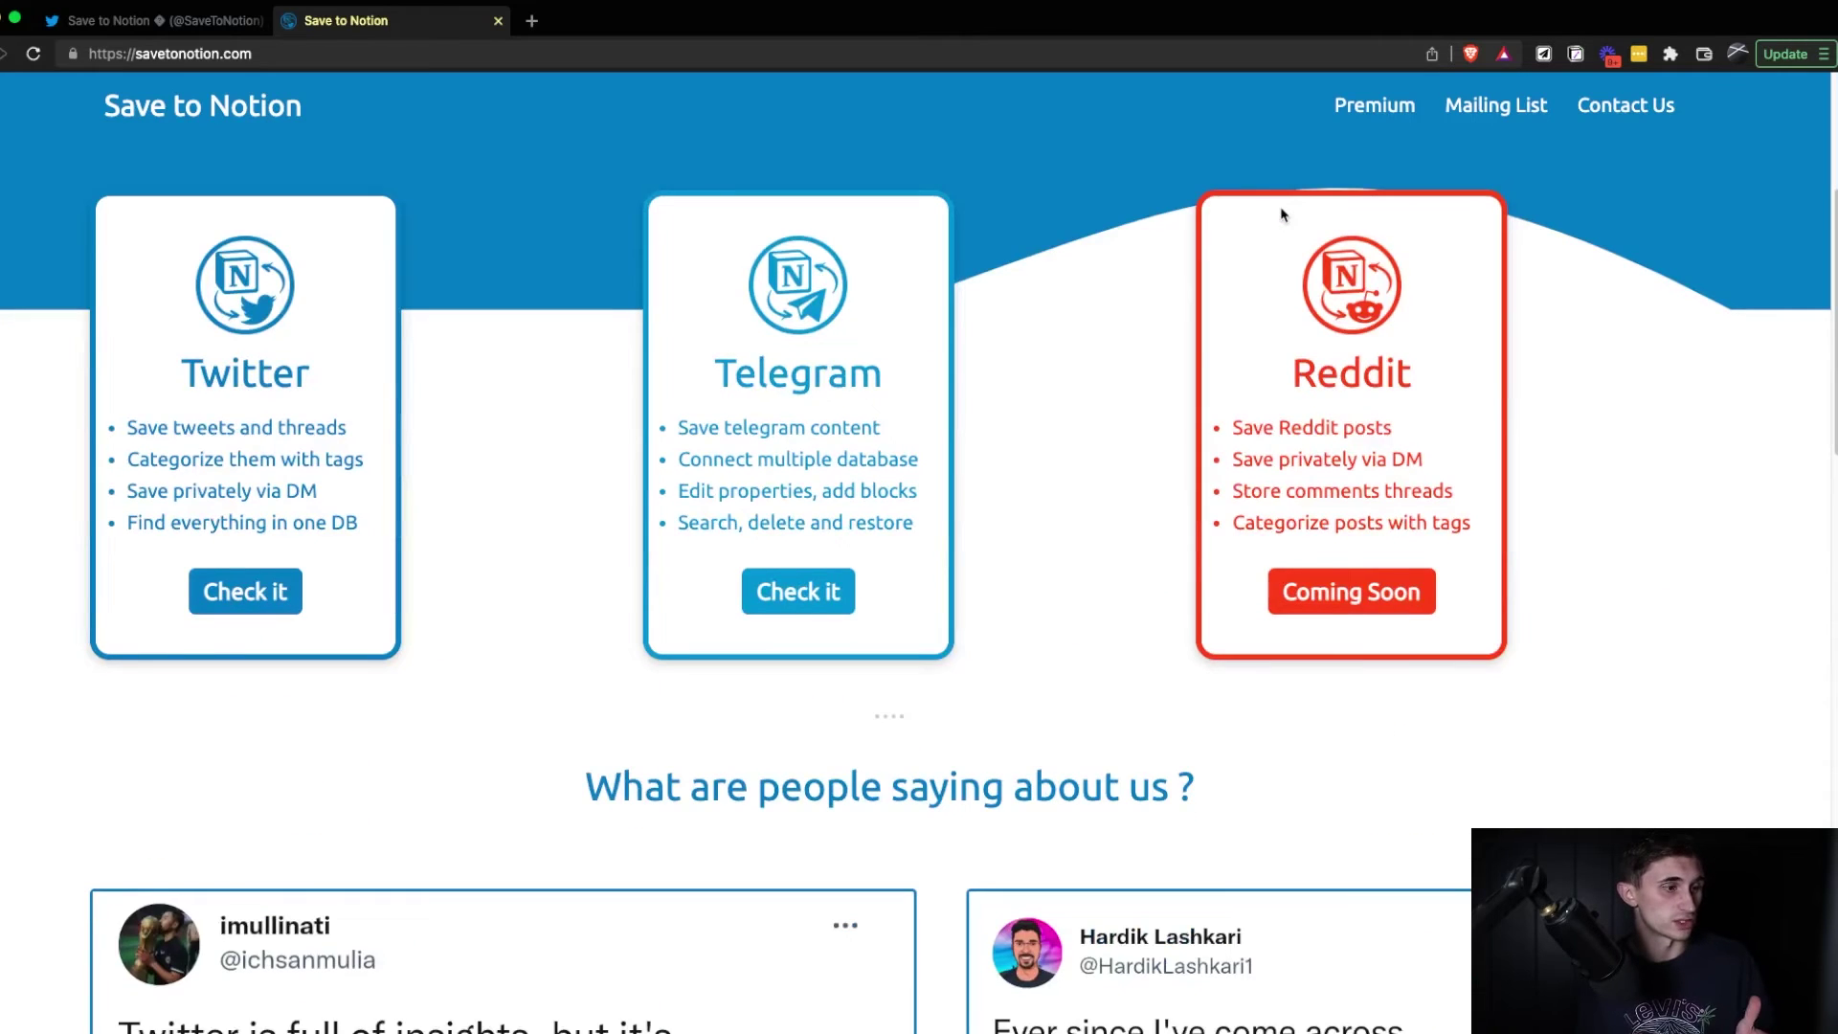
scroll(1283, 216, down, 2)
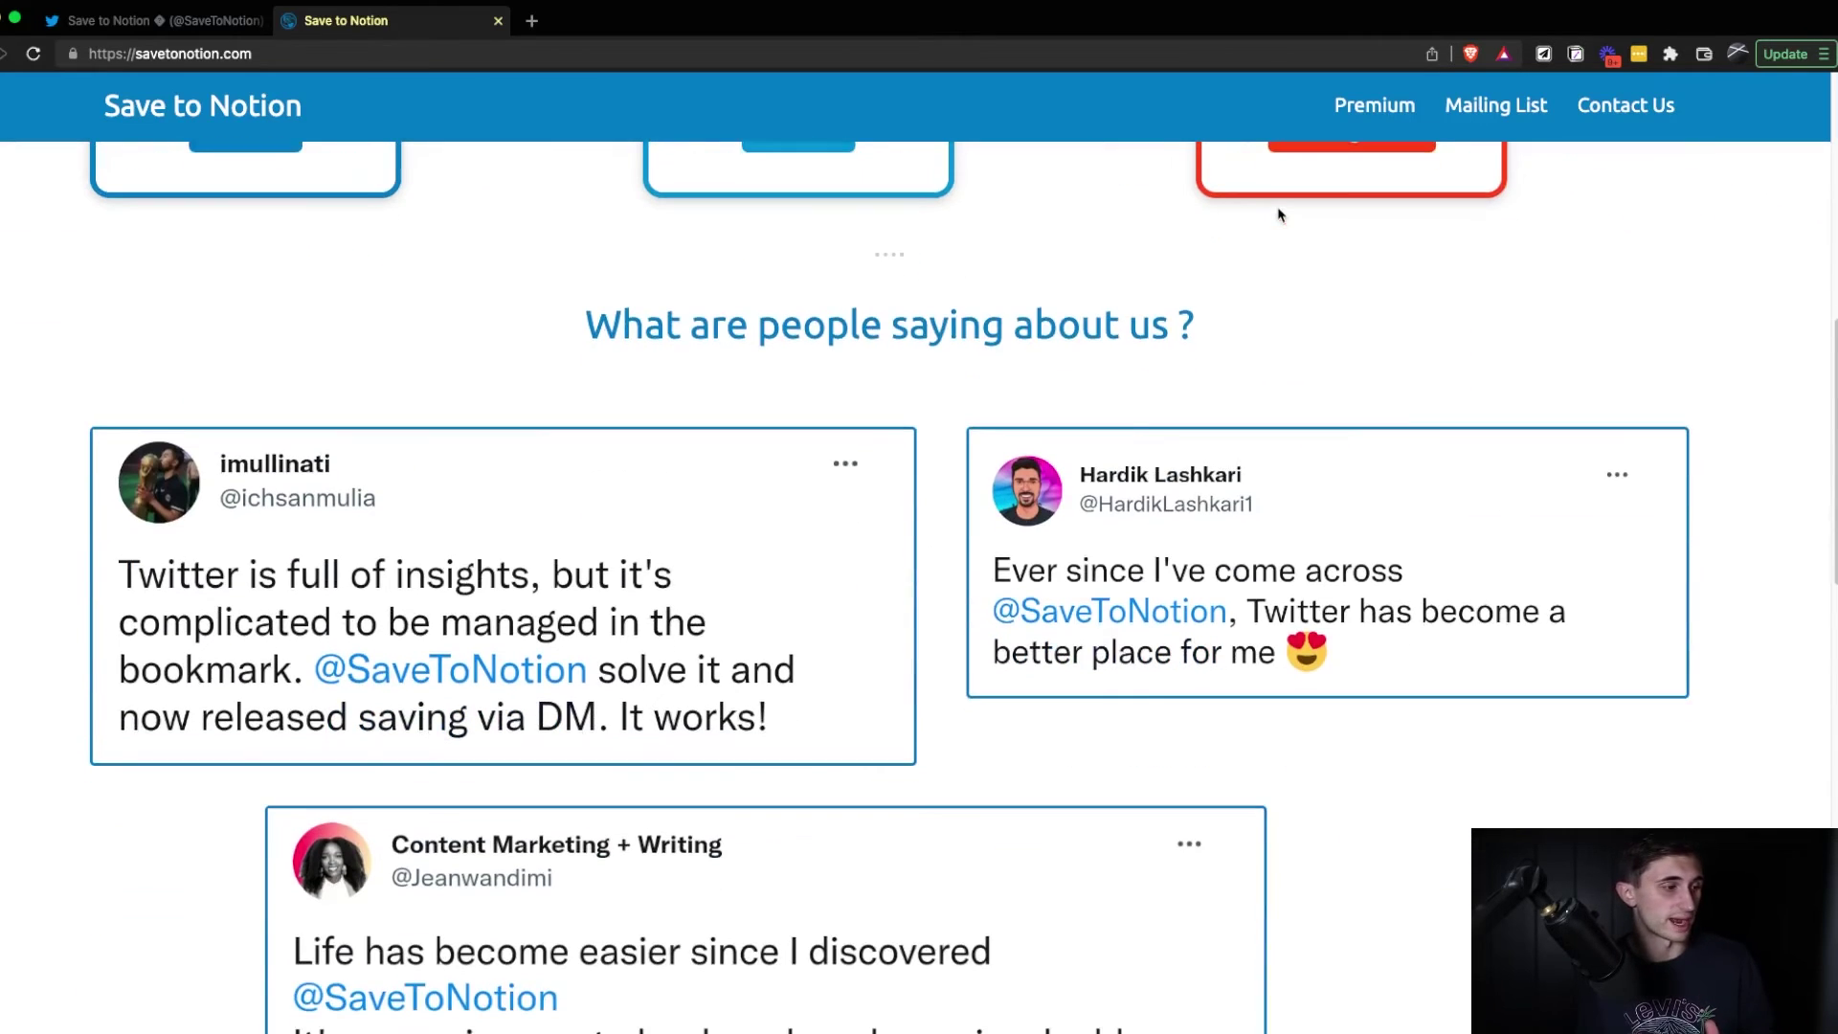
Open the Premium page and review its plans, subscription instructions and bot and account listings.
scroll(1487, 430, up, 10)
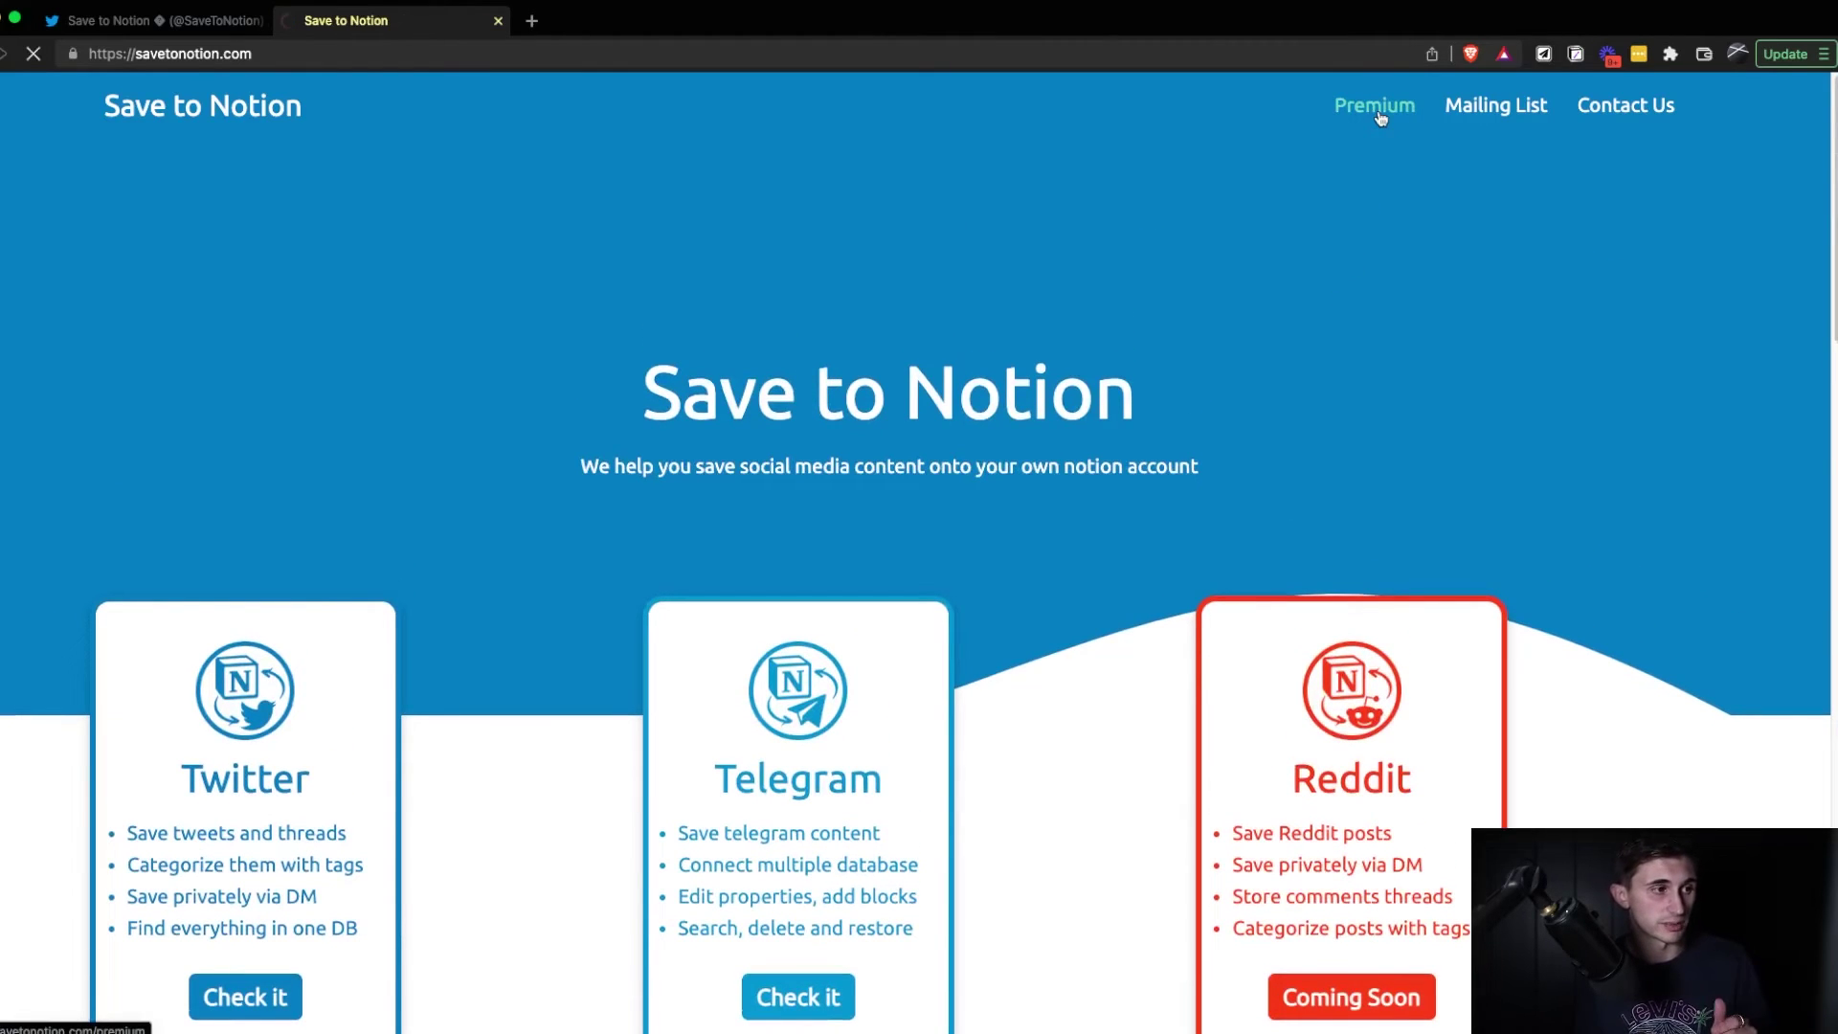
scroll(1335, 285, down, 3)
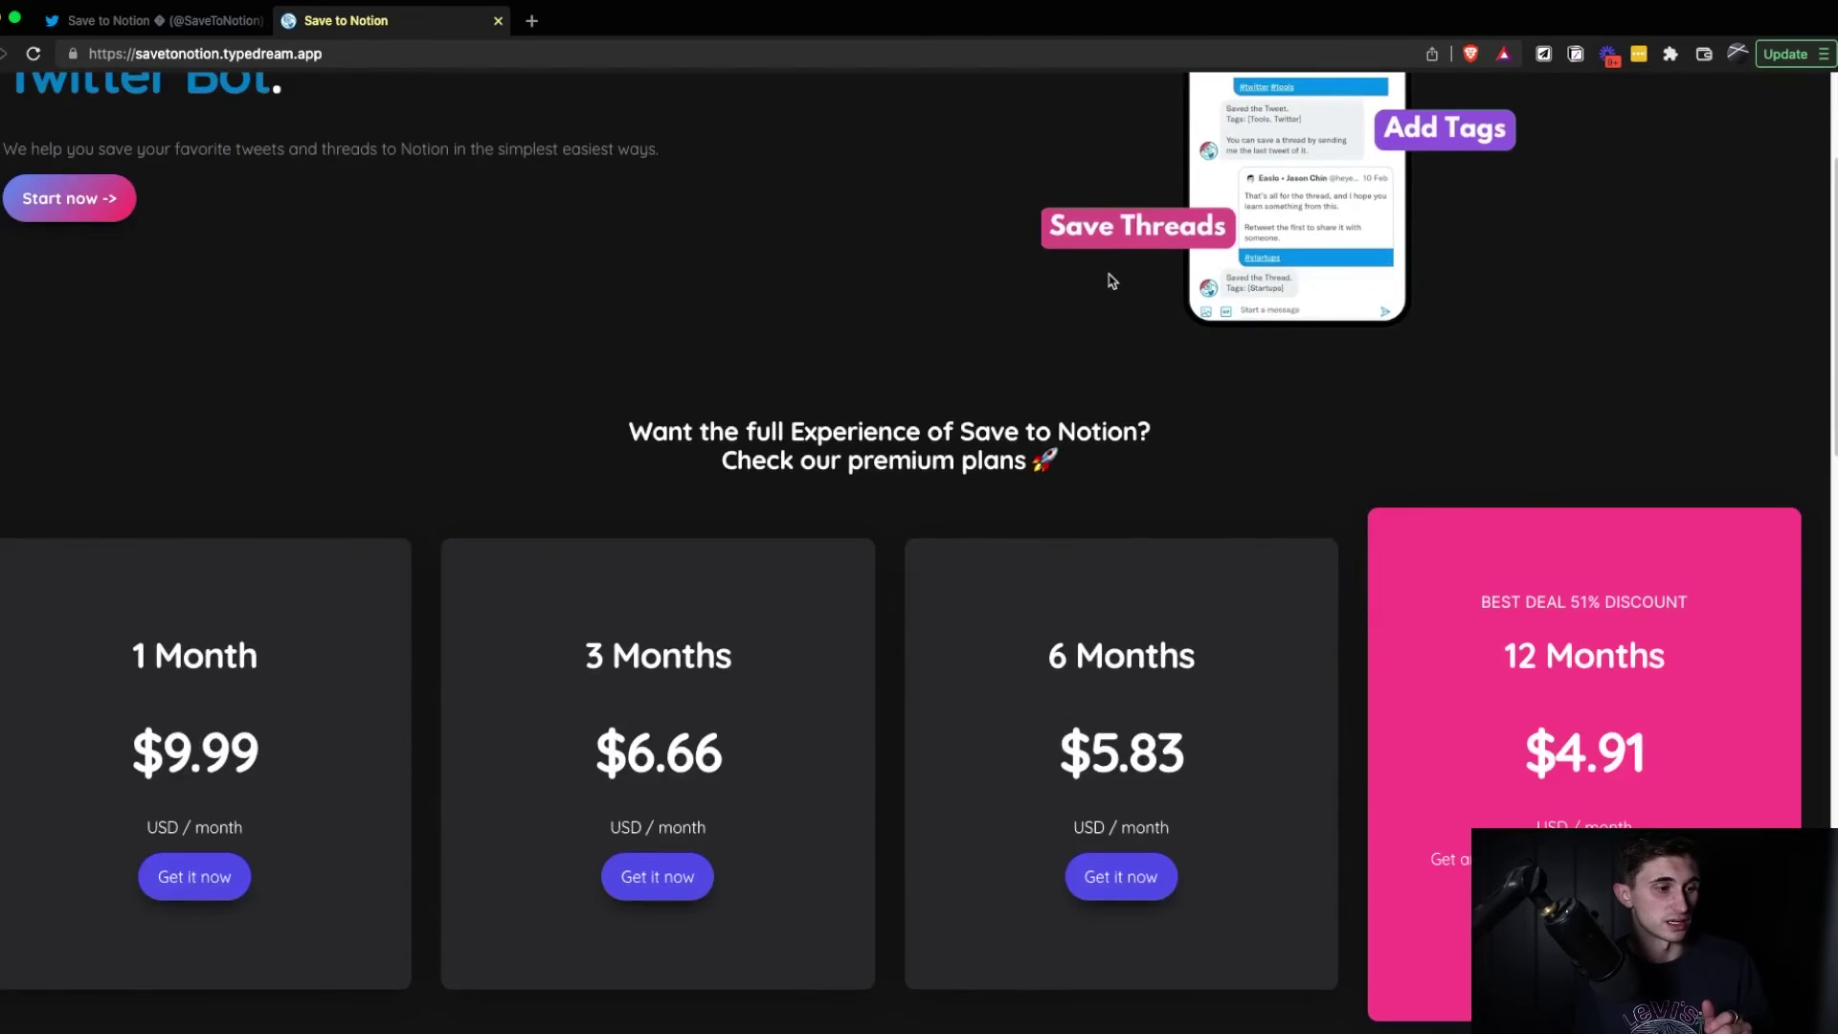
scroll(939, 341, up, 3)
scroll(945, 349, down, 7)
scroll(945, 348, down, 5)
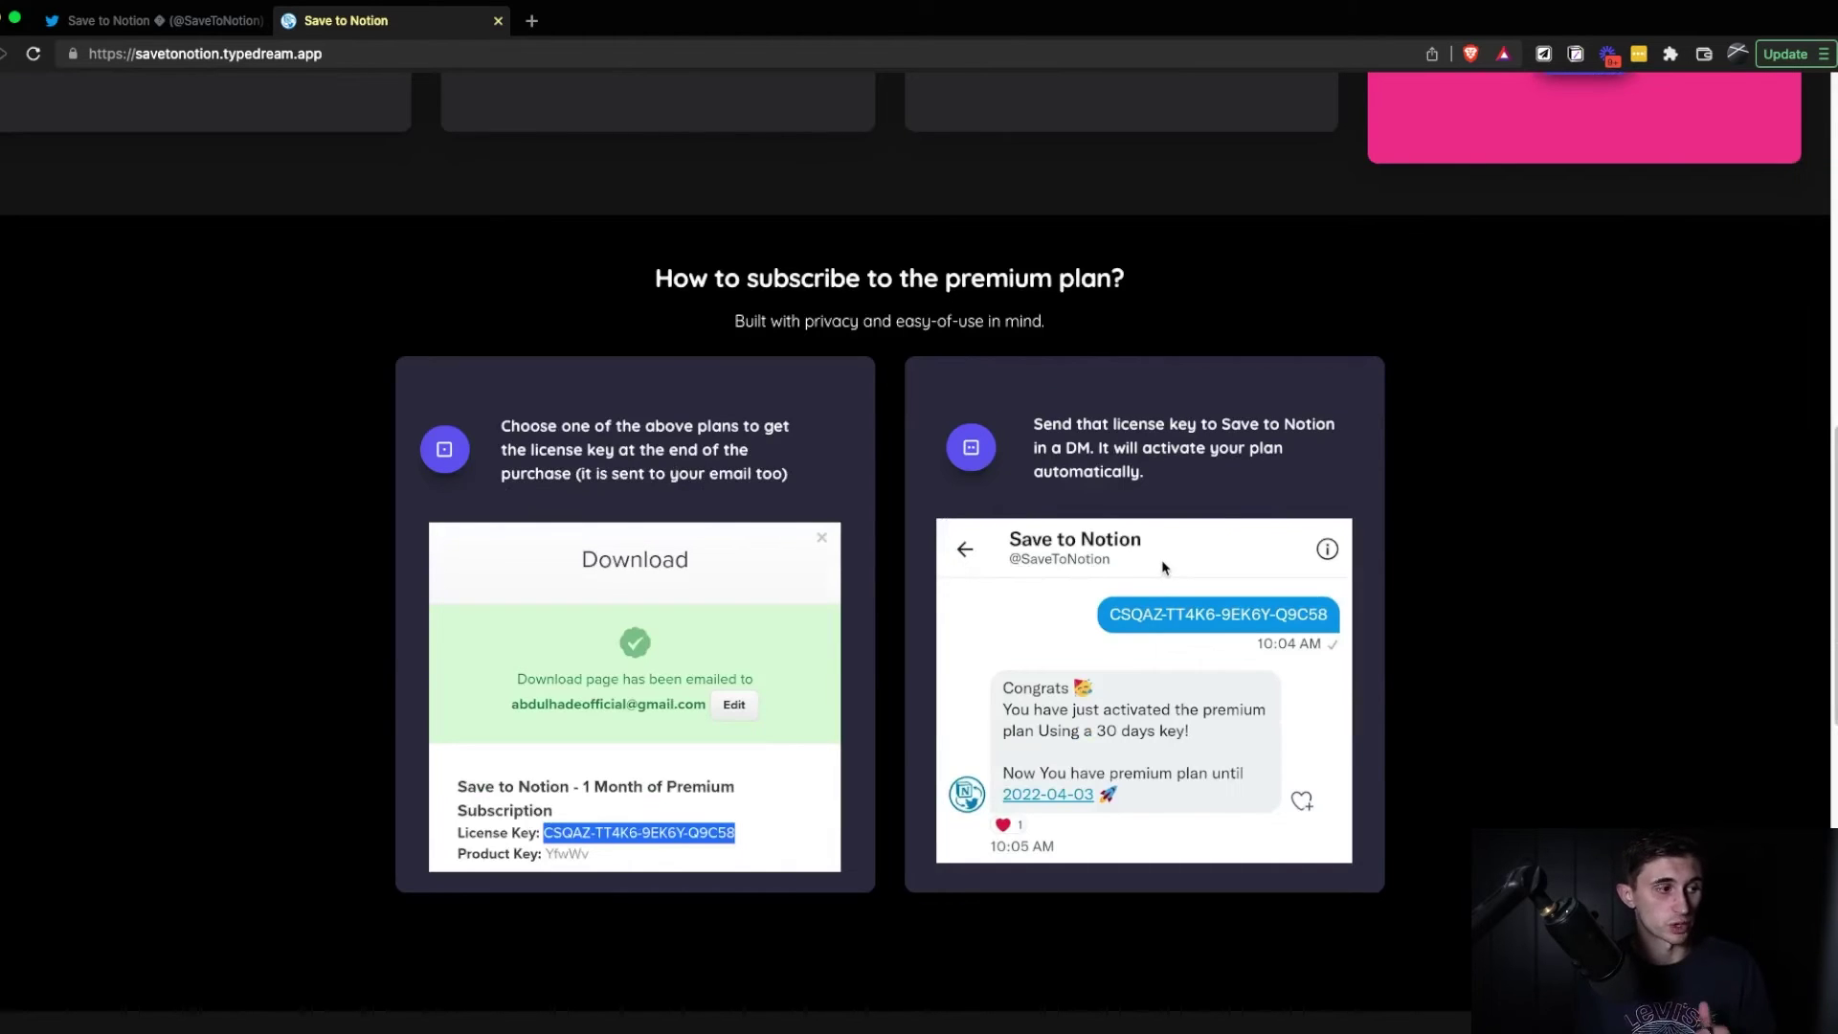
scroll(1160, 559, down, 7)
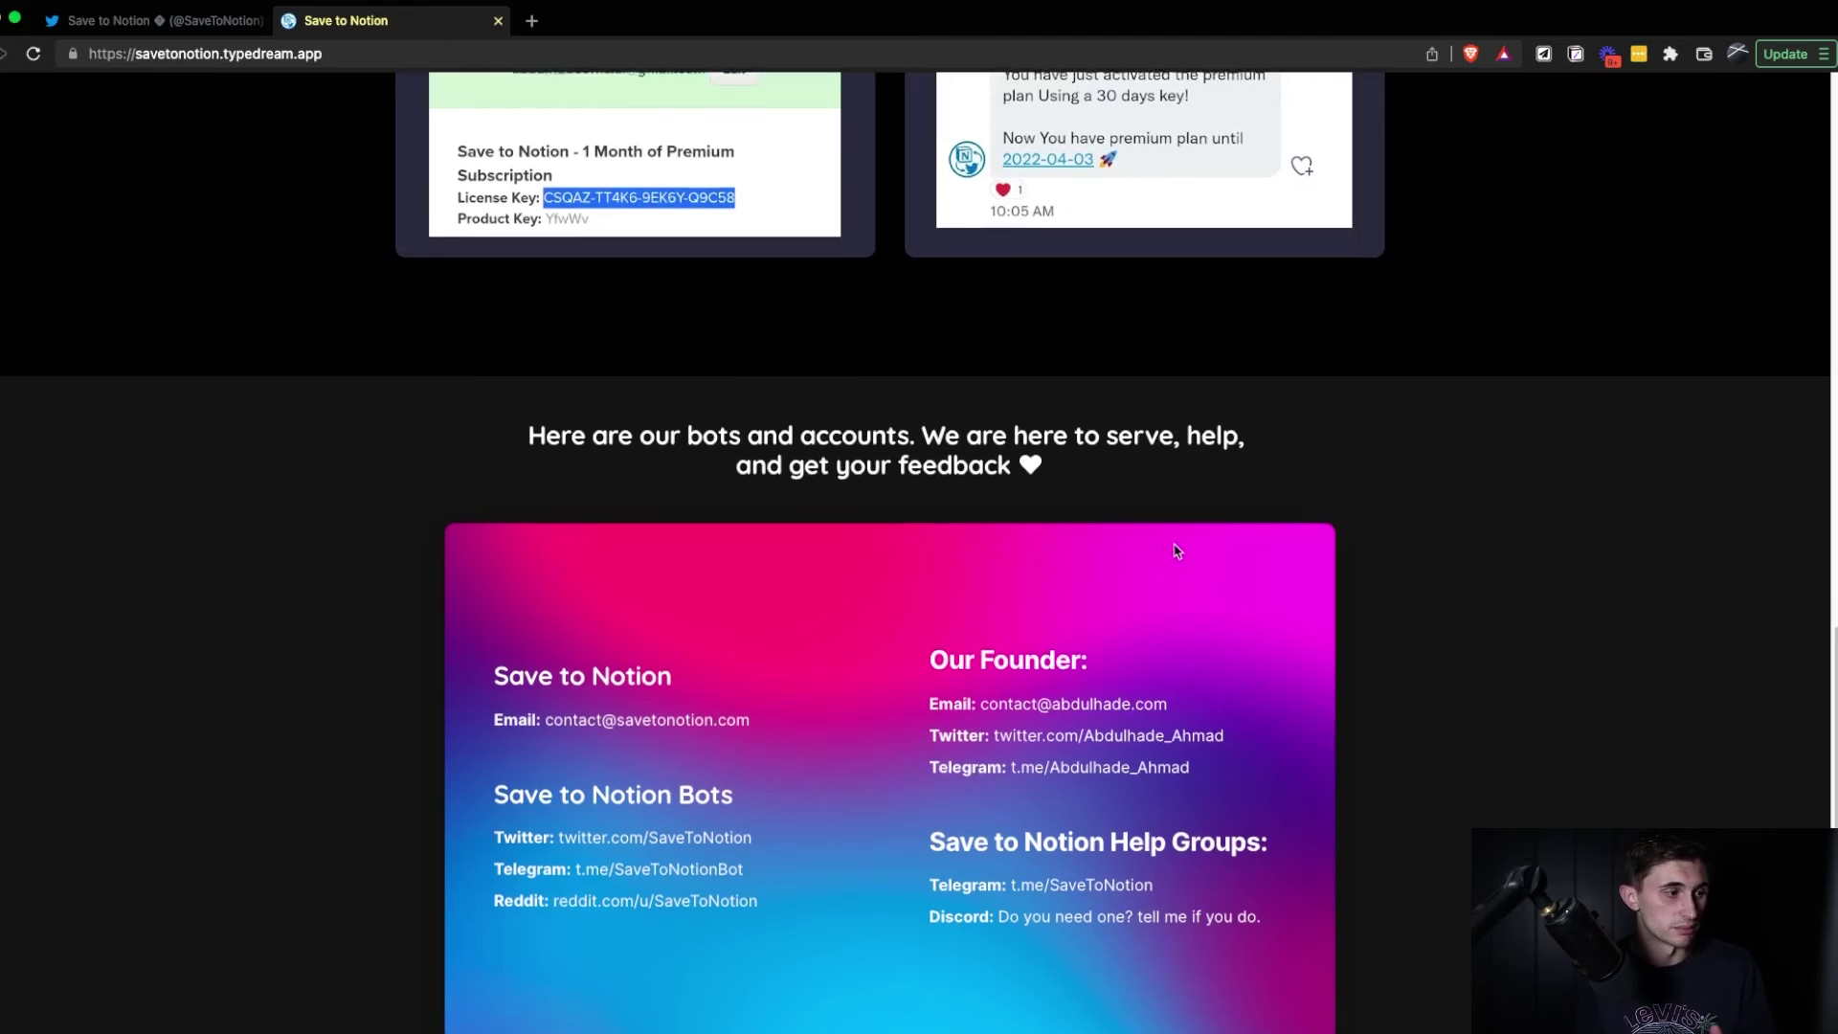
scroll(1176, 550, up, 12)
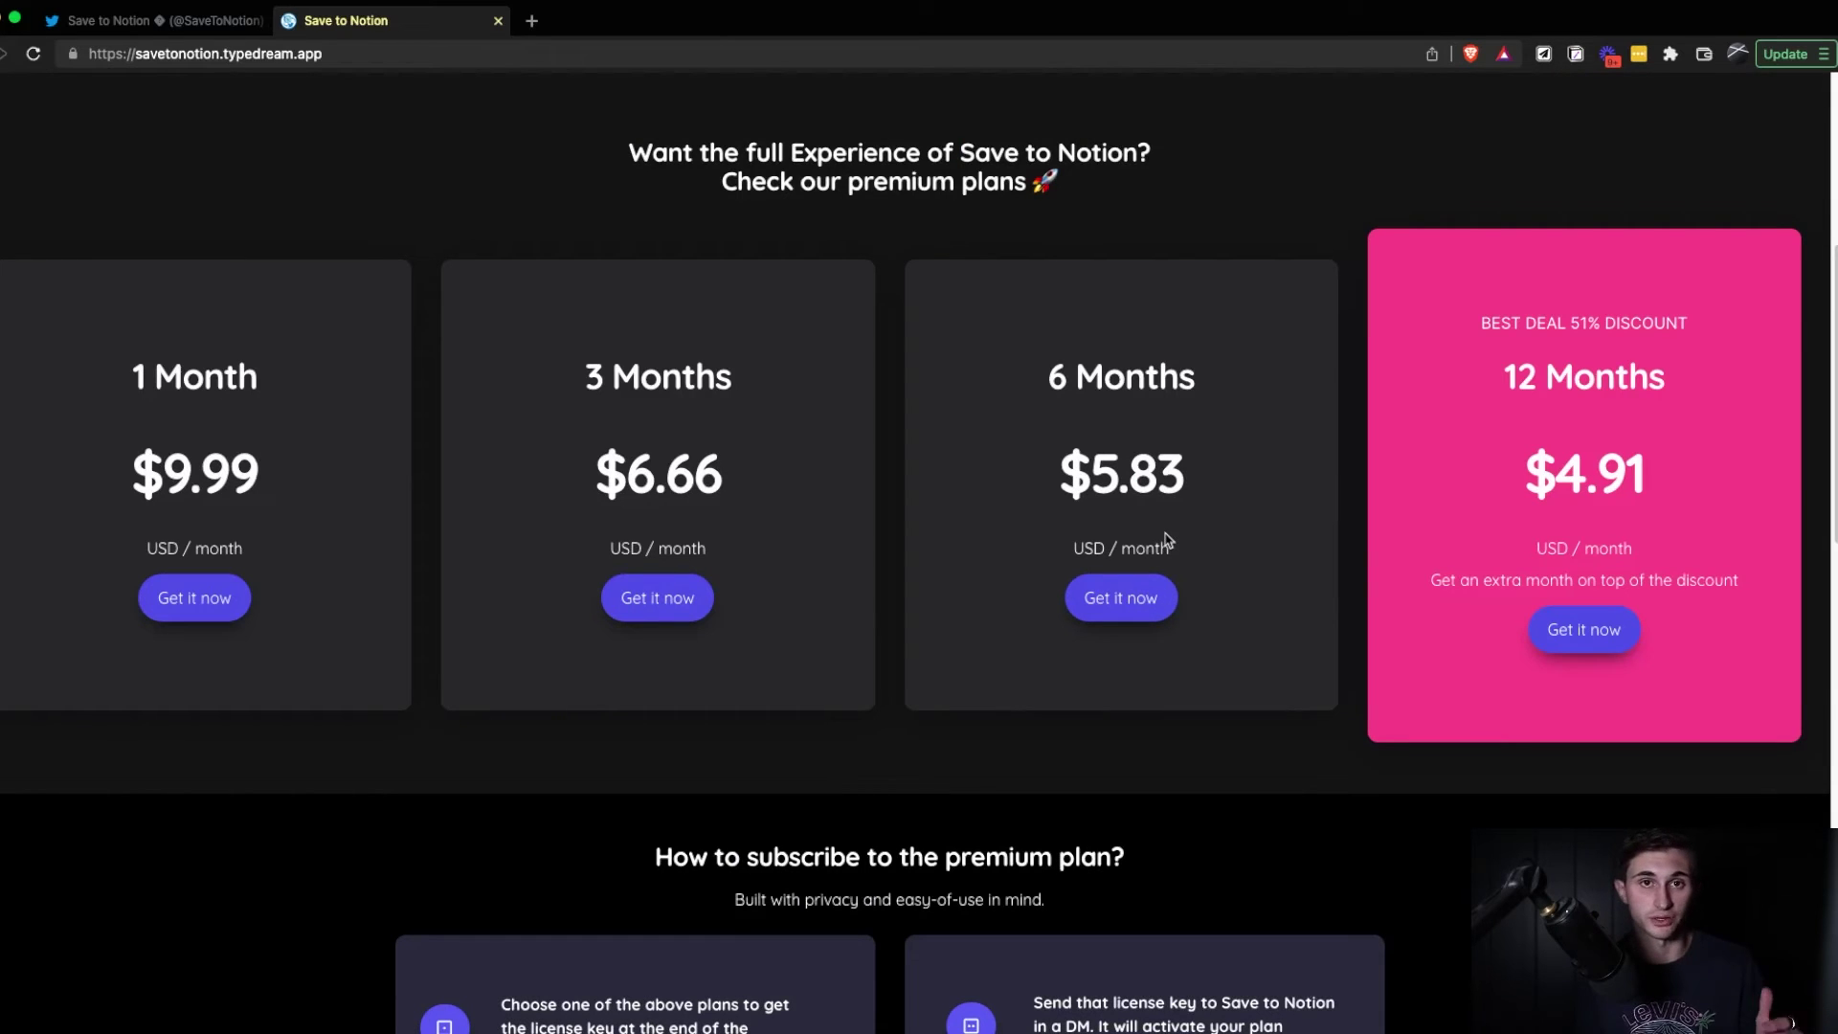
scroll(1166, 541, up, 5)
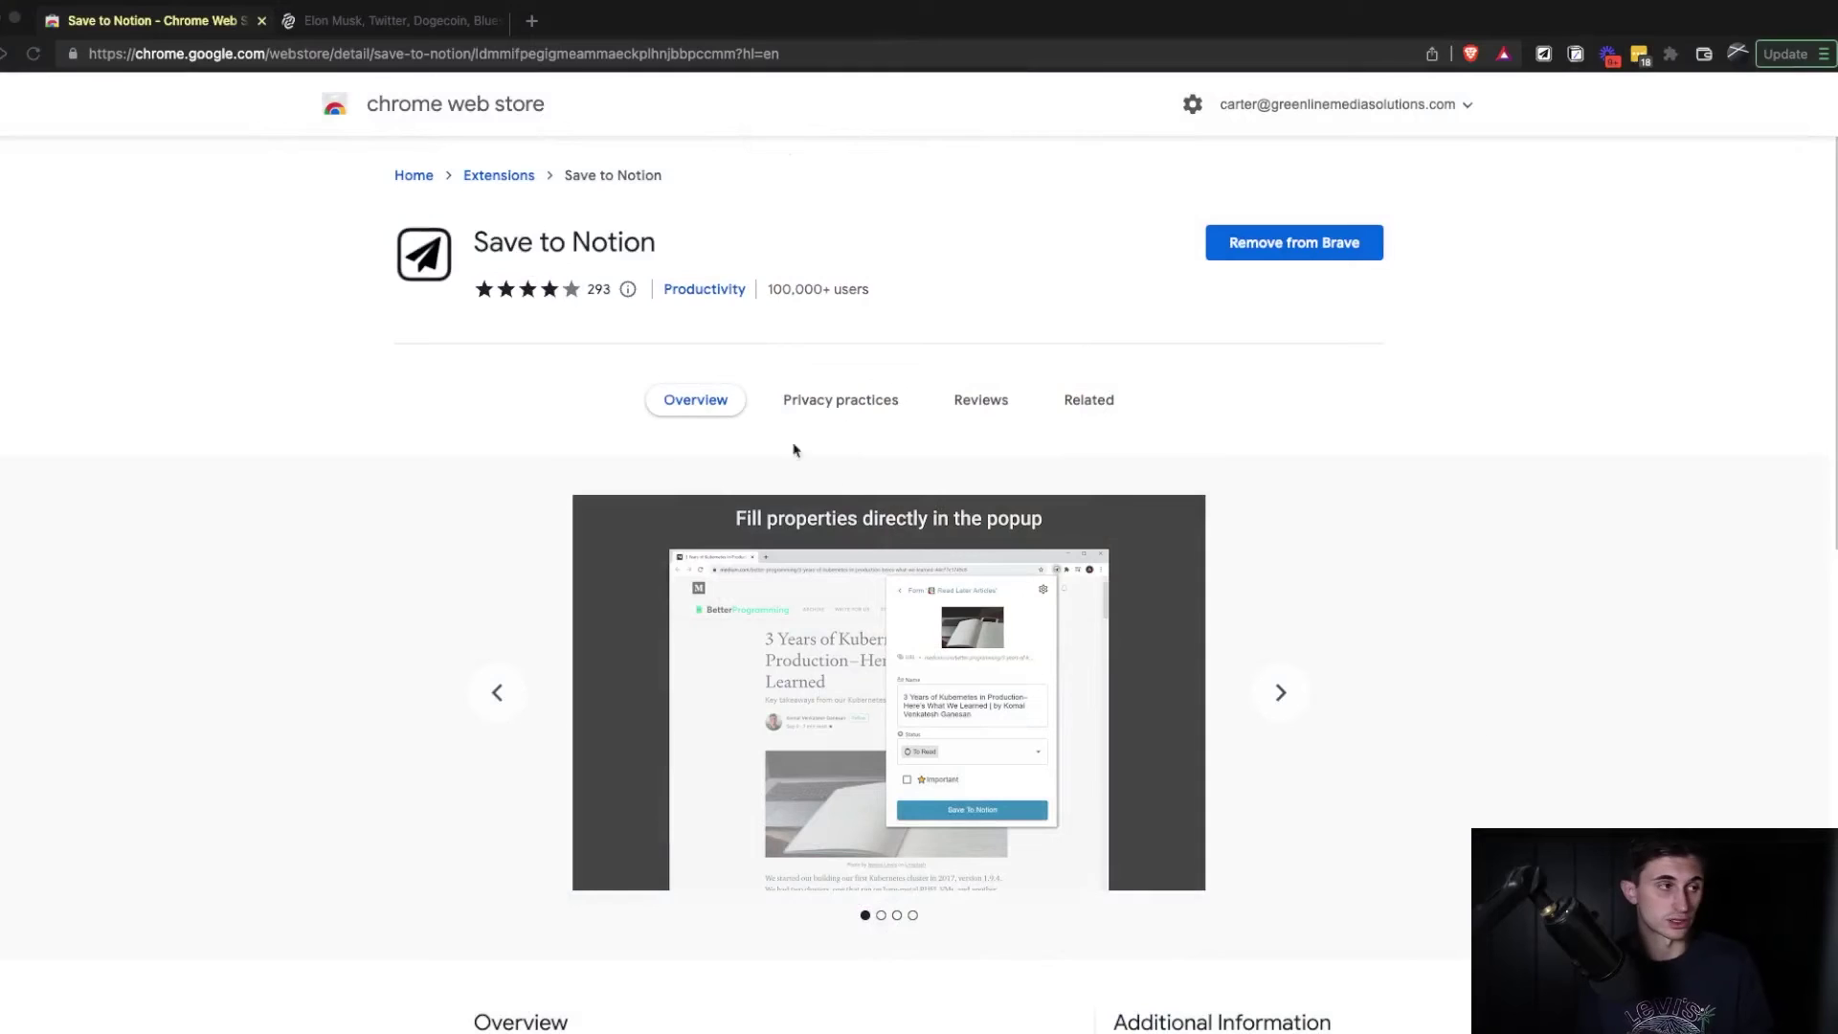
Review the Save to Notion extension's listing in the Chrome Web Store, including its name and rating.
click(525, 253)
drag(517, 269, 767, 246)
click(1128, 196)
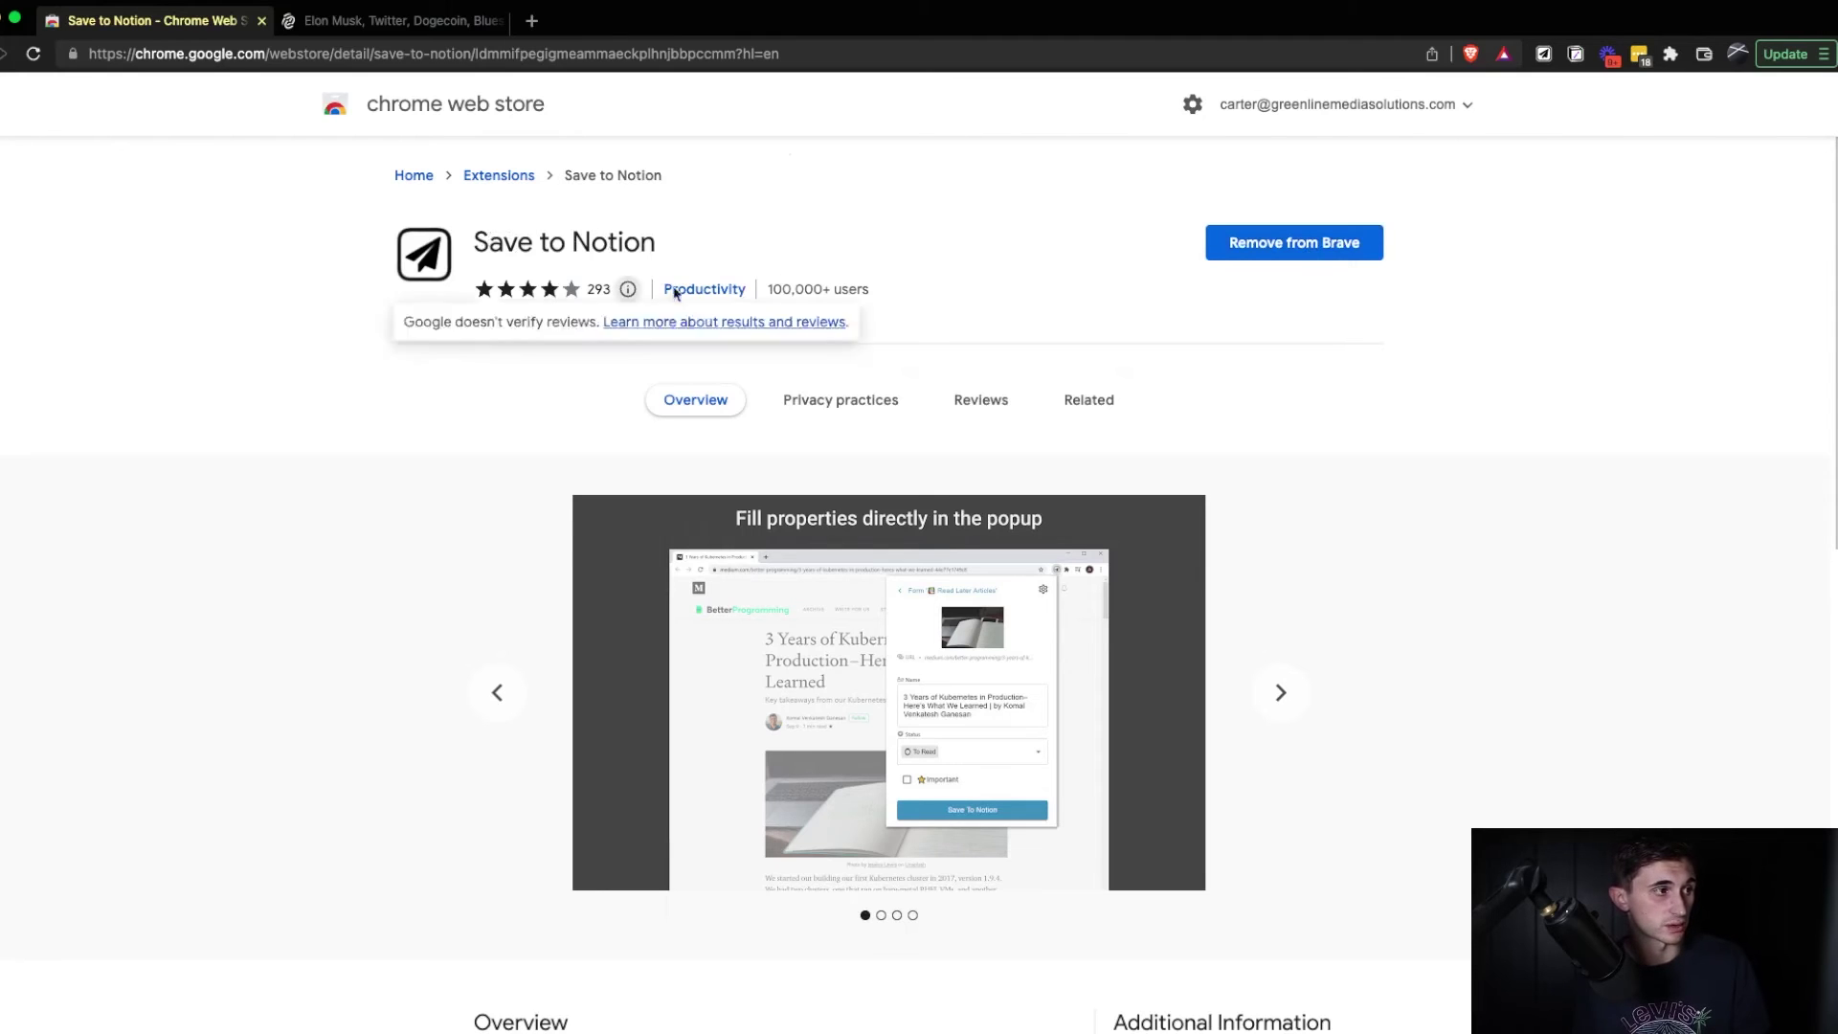
Bring up the Decrypt article on Elon Musk, Twitter, Dogecoin and Bluesky and review its headline and opening paragraphs.
click(445, 21)
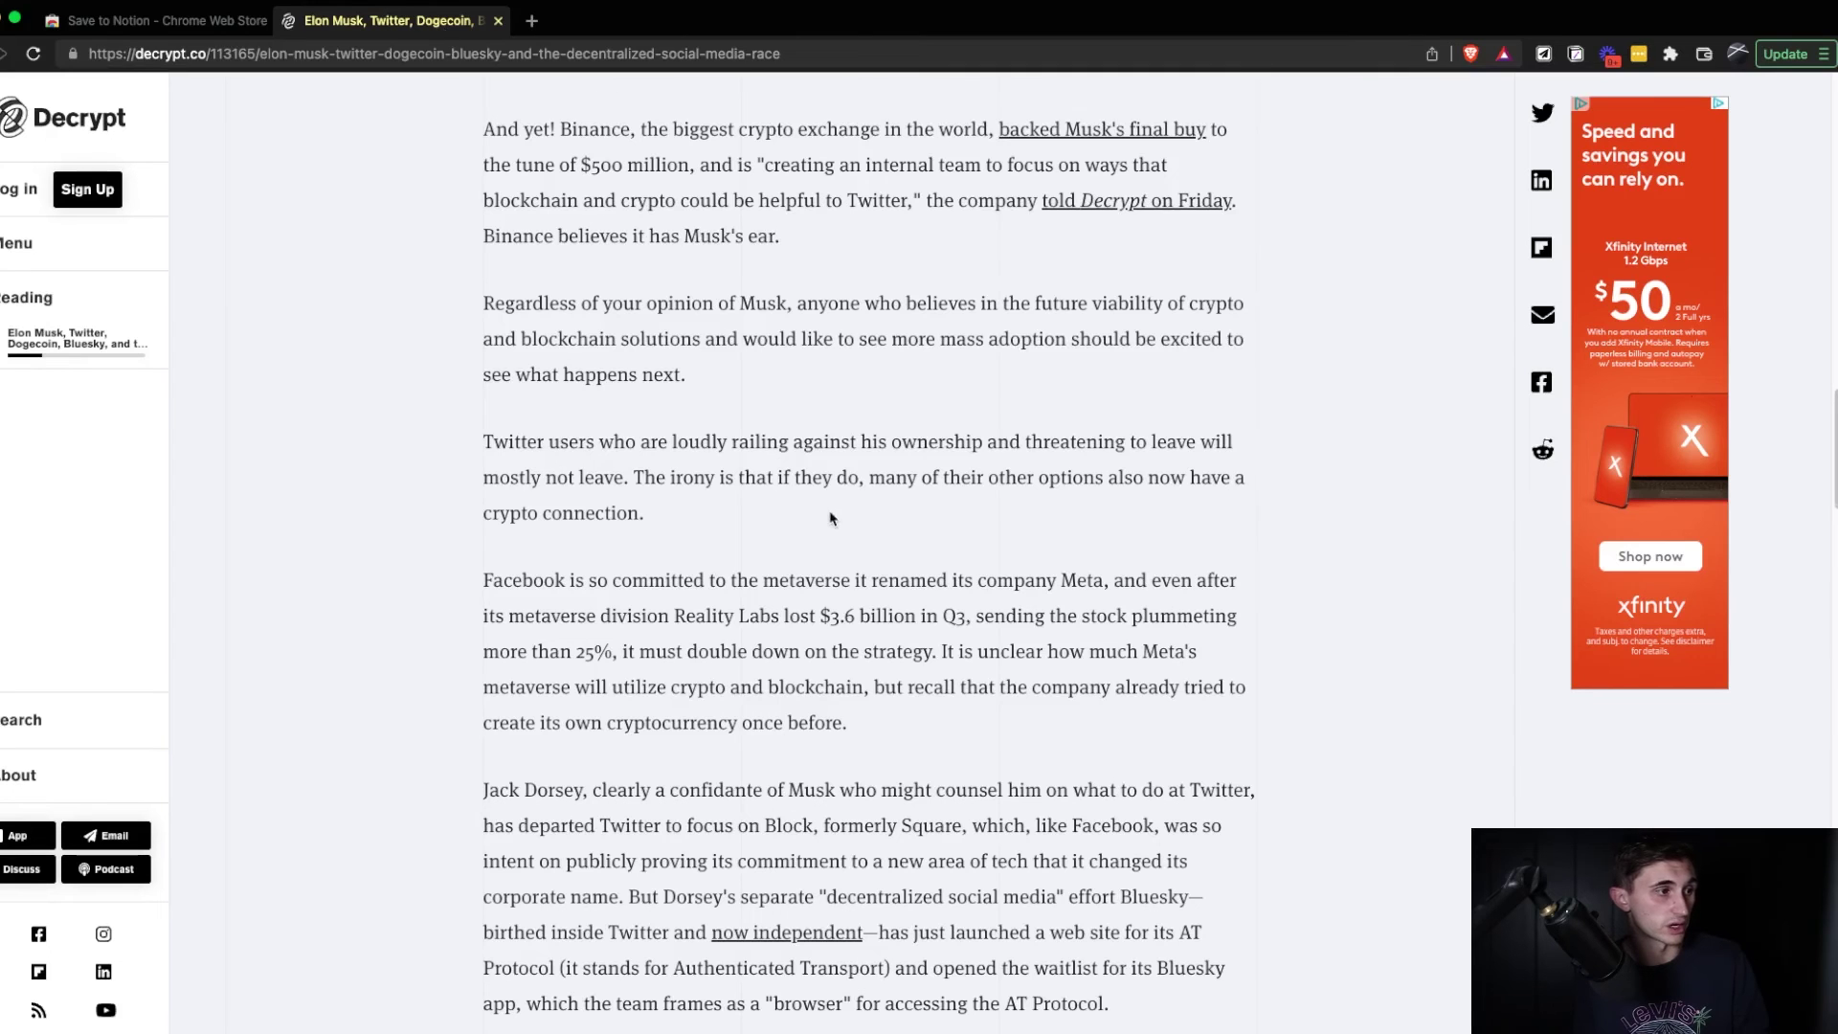
scroll(830, 518, up, 15)
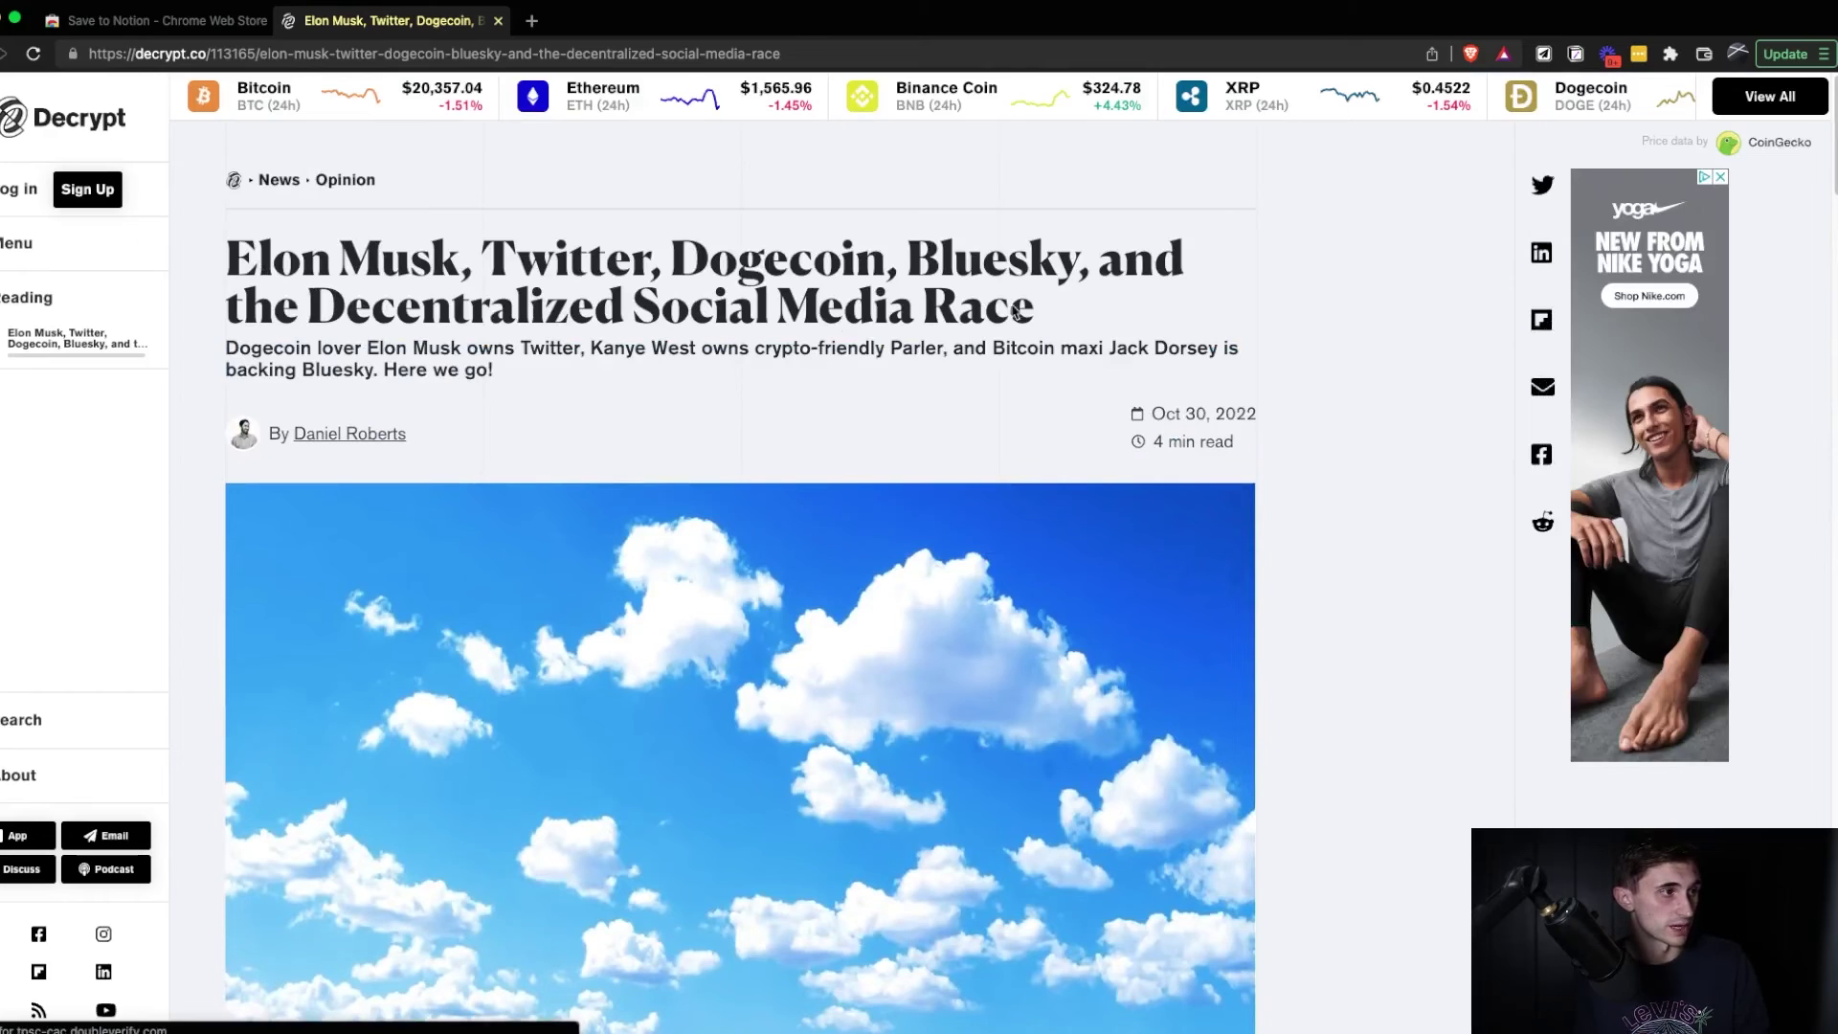
drag(281, 311, 1100, 307)
click(1099, 305)
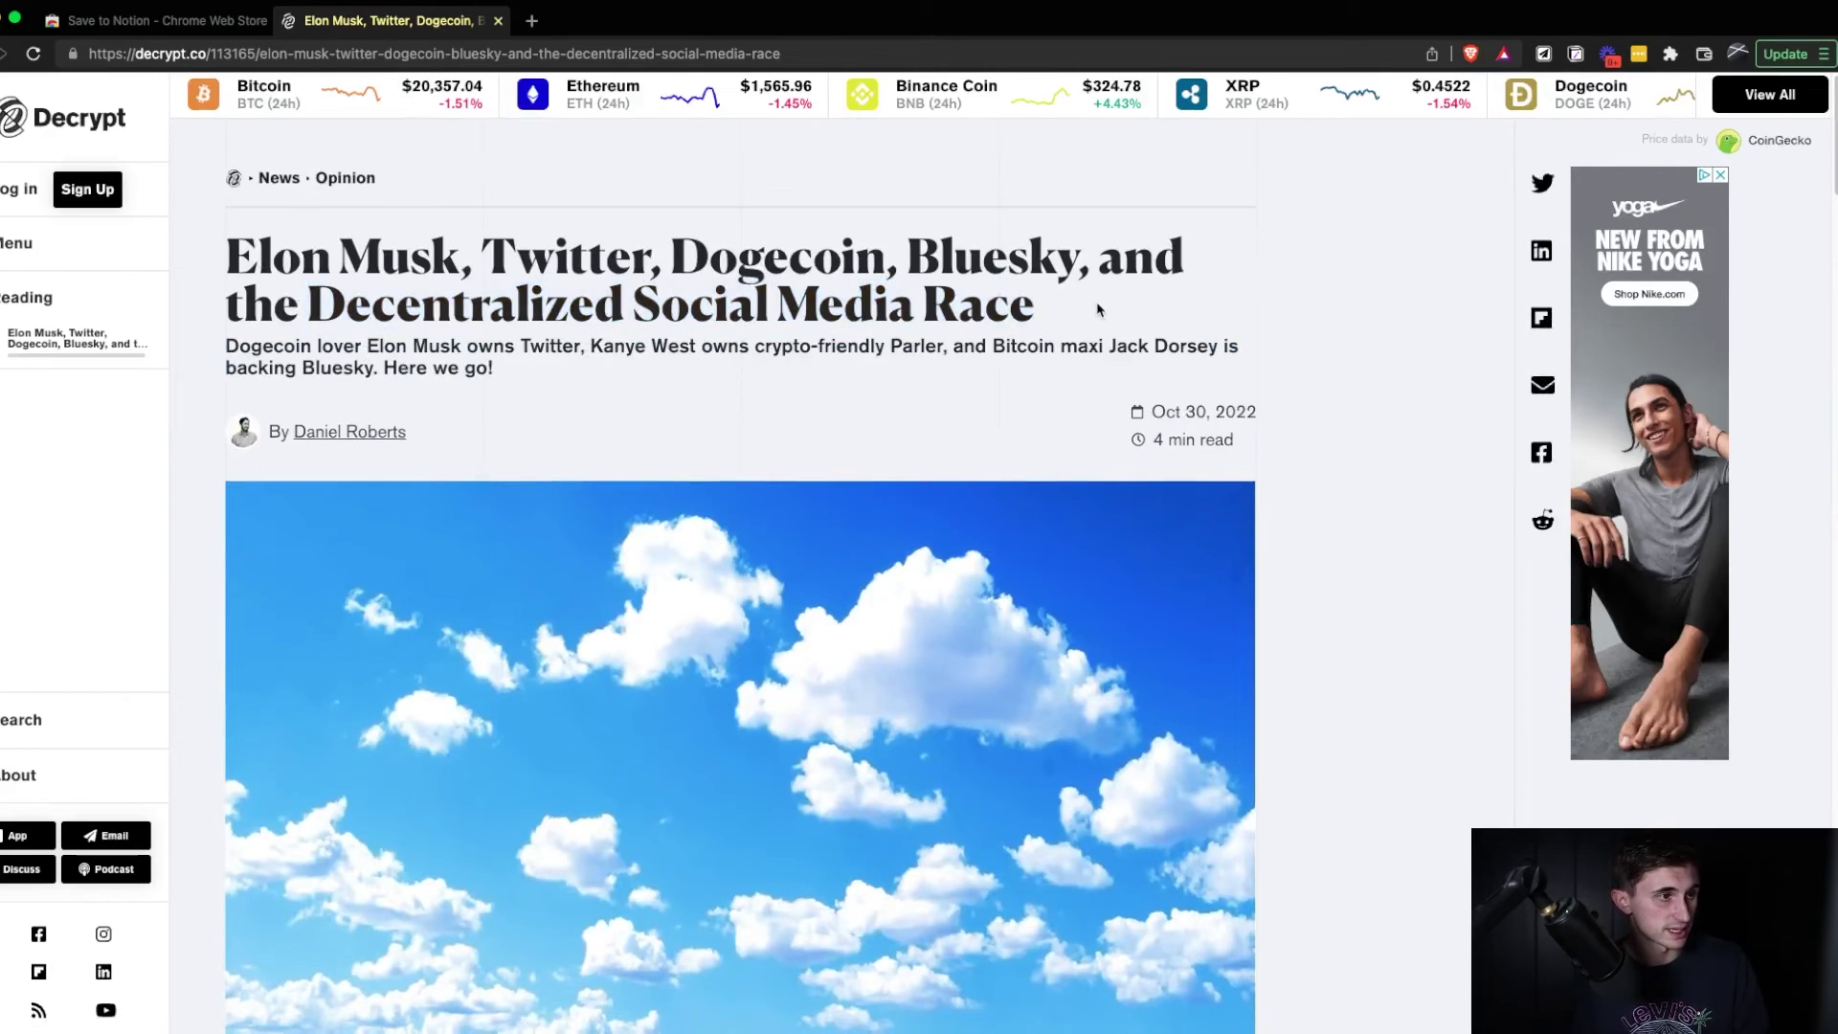
scroll(1099, 308, down, 2)
scroll(1100, 309, down, 4)
scroll(1108, 316, down, 10)
drag(481, 270, 1238, 588)
click(1237, 588)
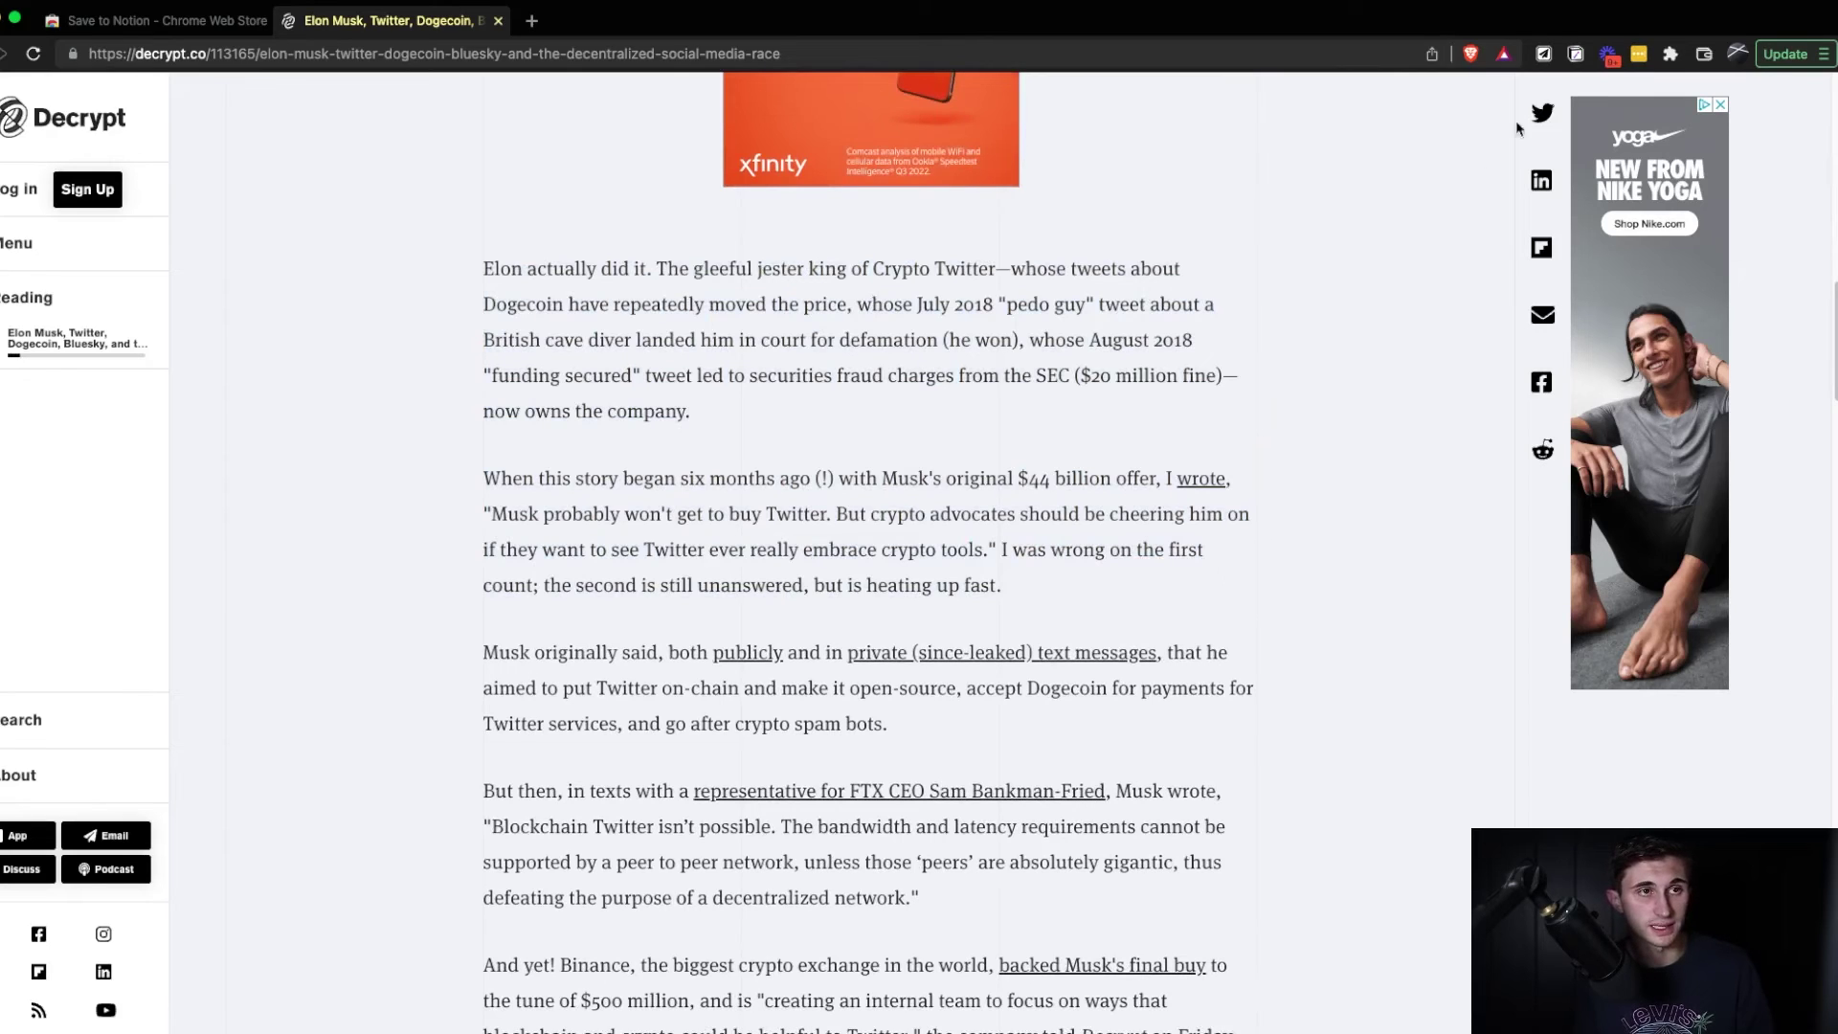
Clip the Decrypt article into Notion with the Save to Notion extension, using the Bookmarks form.
click(1544, 55)
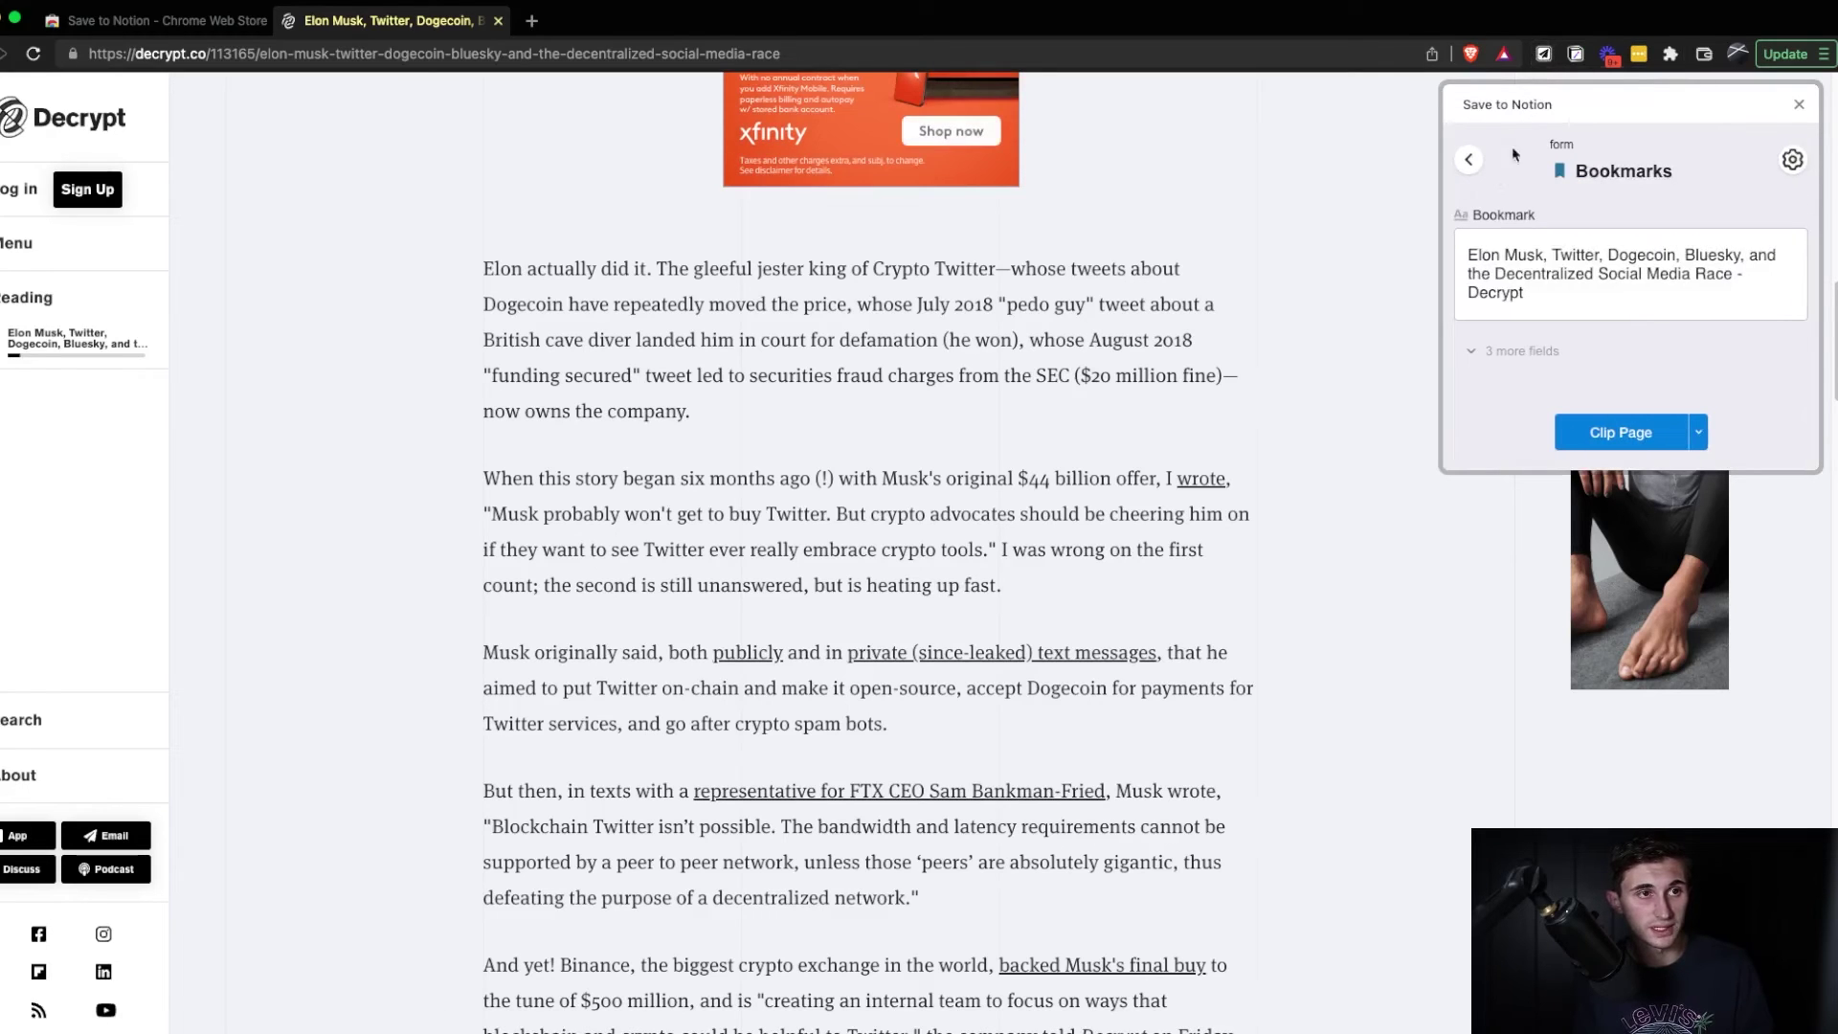
drag(1578, 170, 1666, 169)
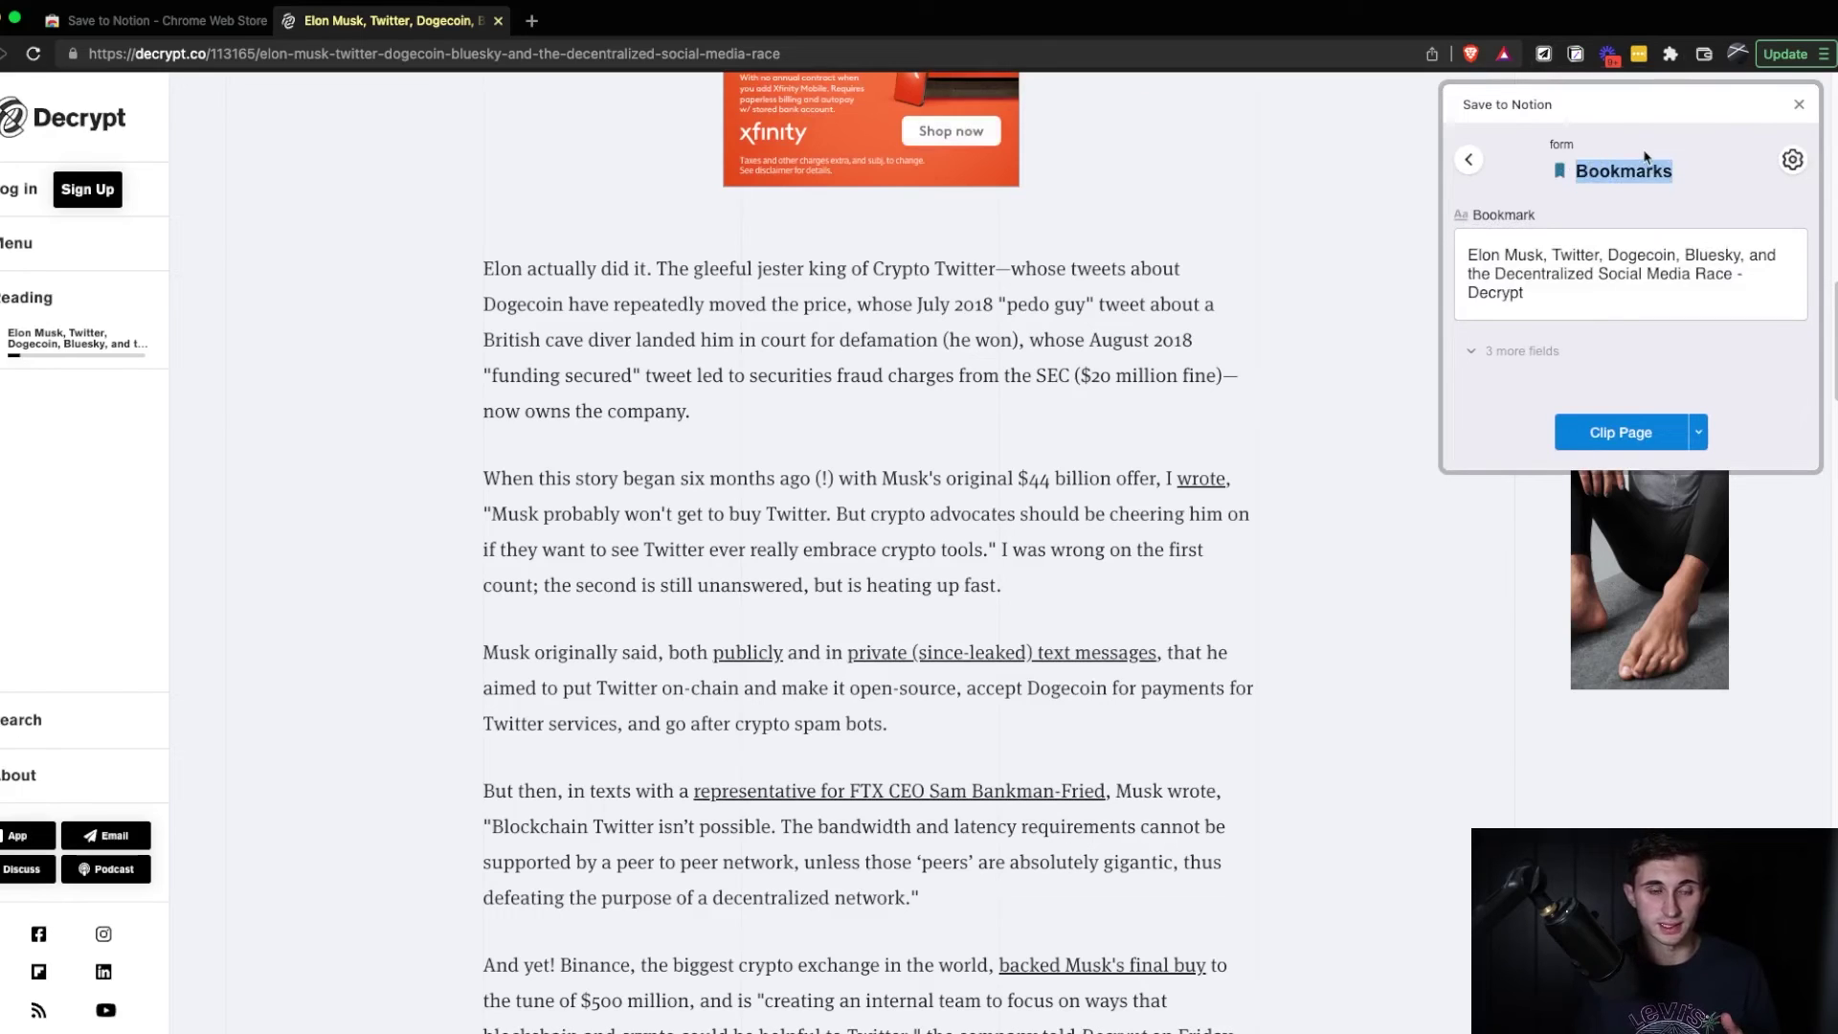
click(1718, 171)
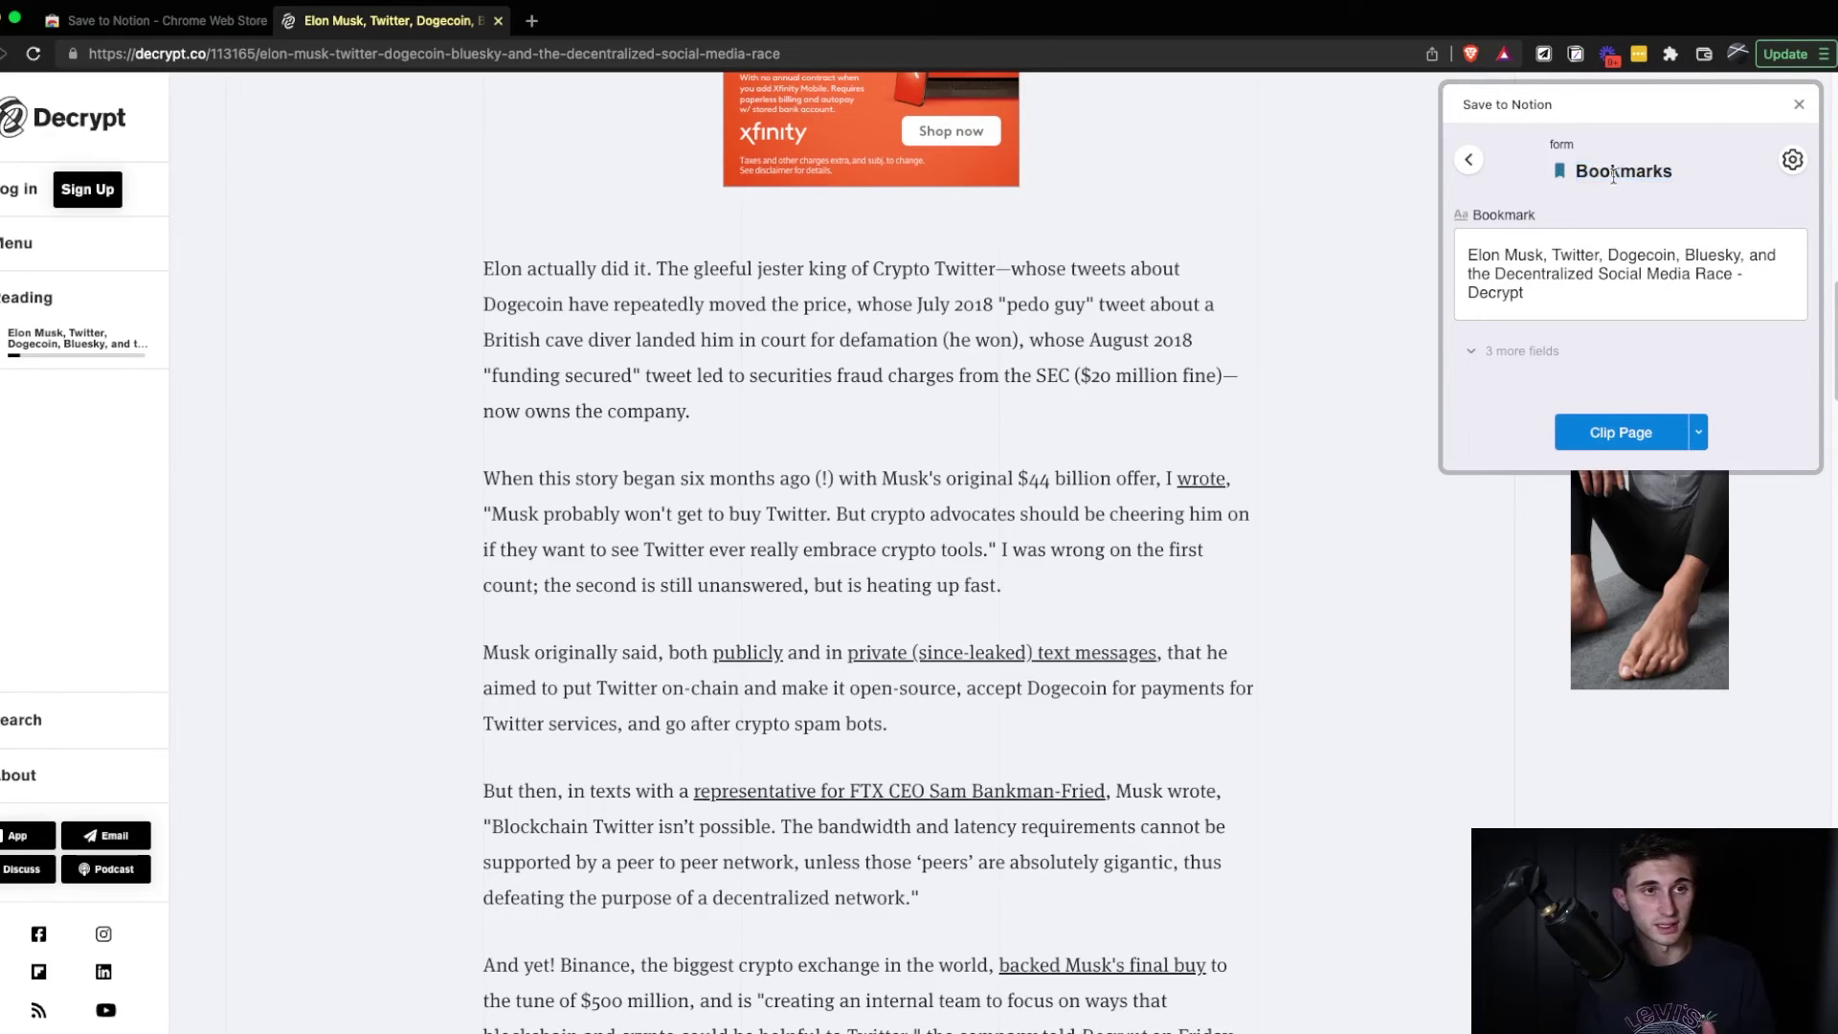
click(1620, 433)
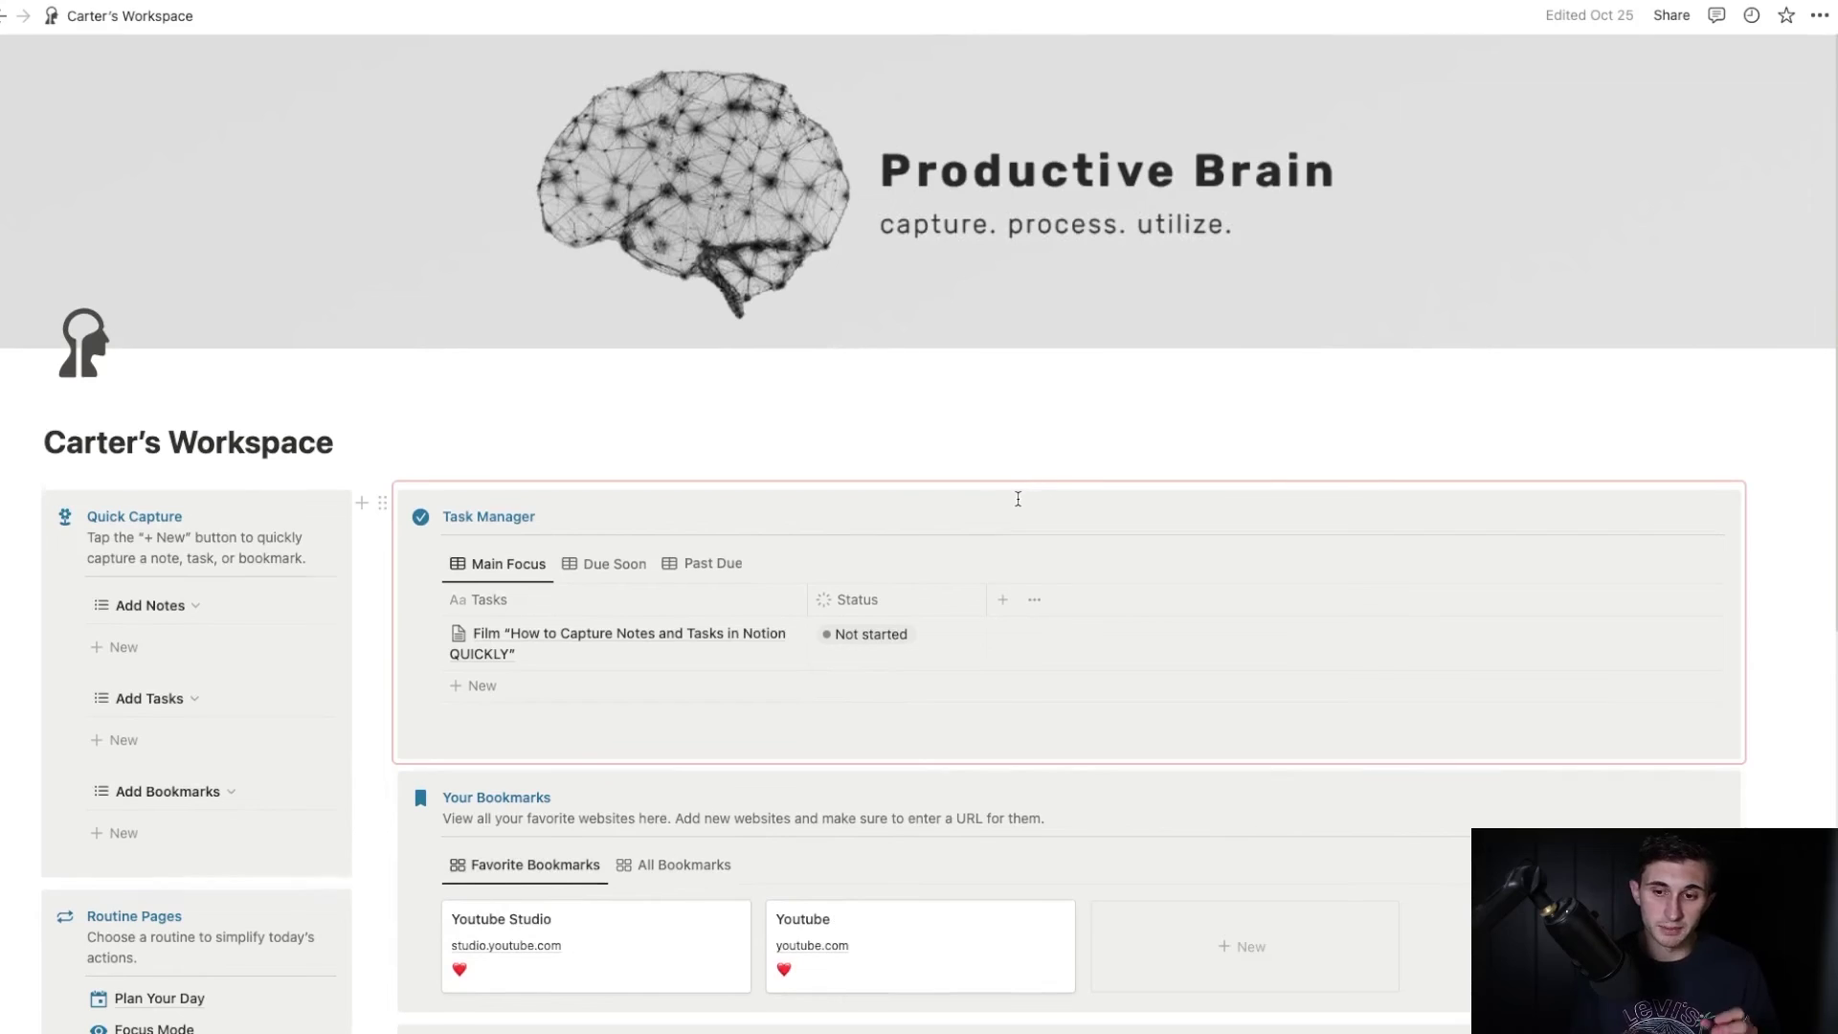
Switch to Notion, show All Bookmarks under Your Bookmarks, and open the clipped Decrypt article.
scroll(1018, 499, down, 4)
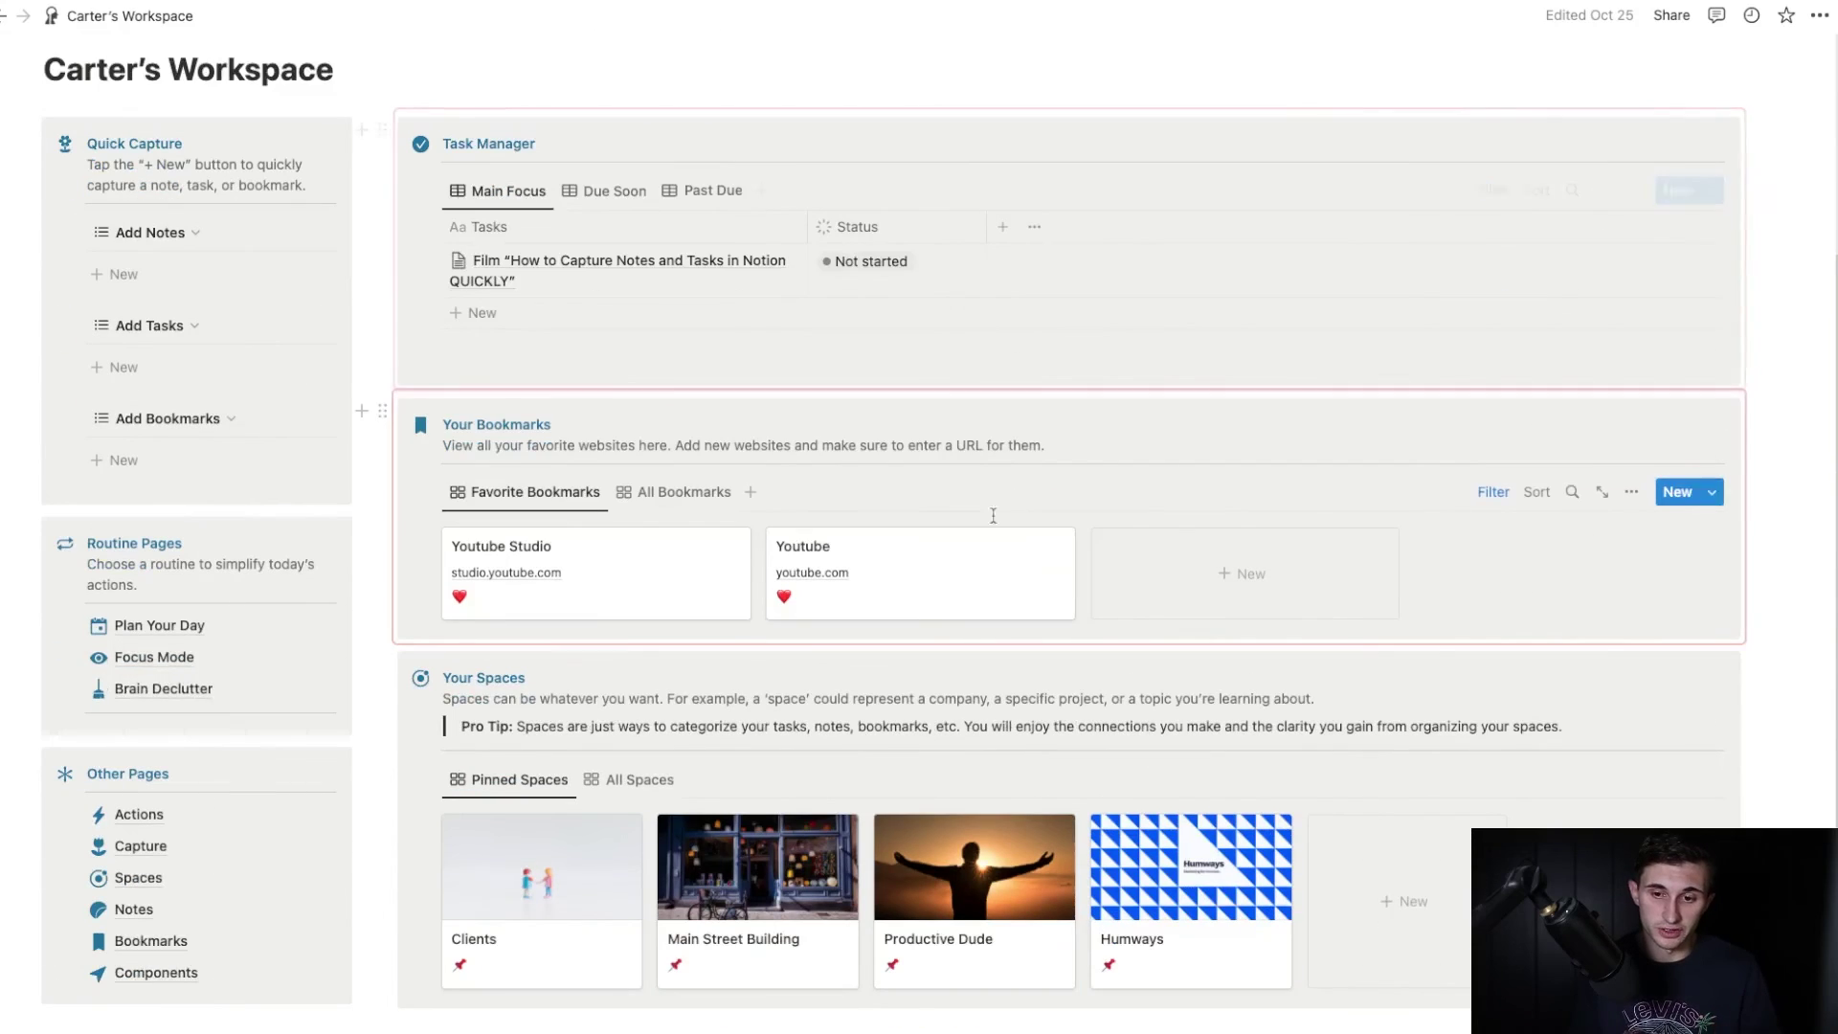
click(676, 494)
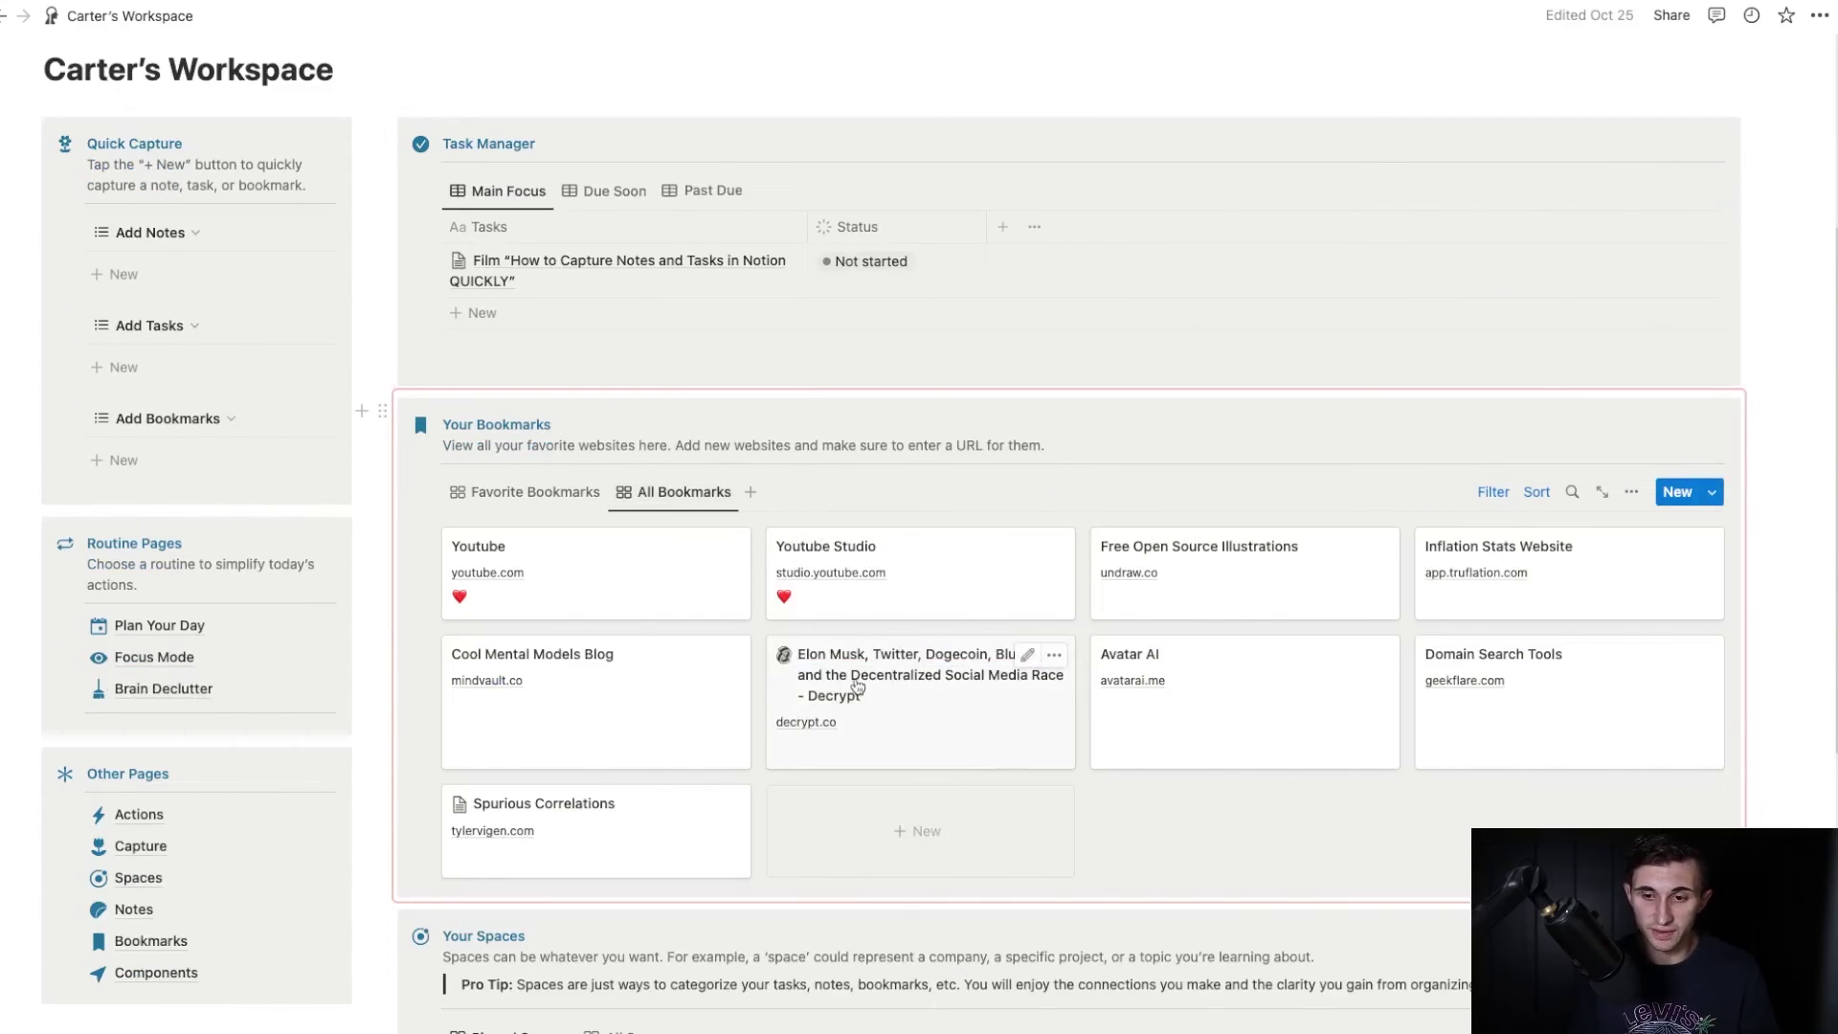
click(908, 699)
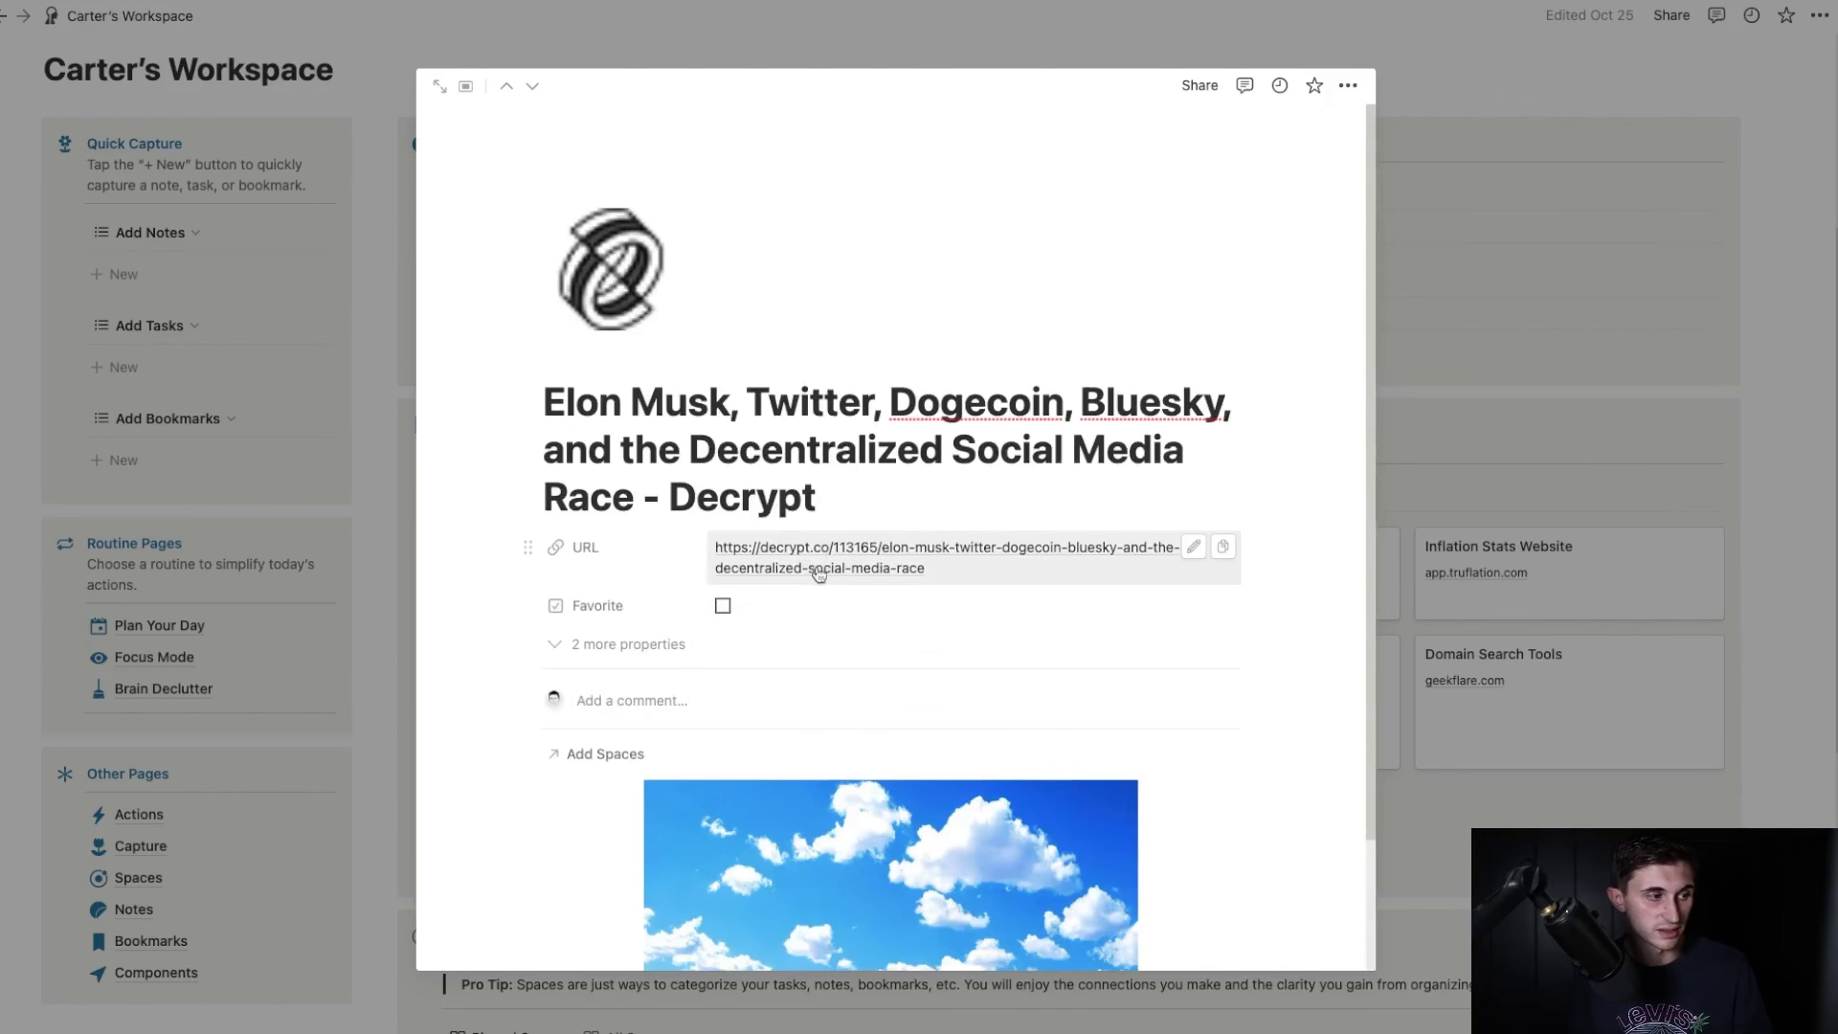
Widen the cloud image in the clipped article's page to nearly the full content width.
scroll(817, 565, down, 2)
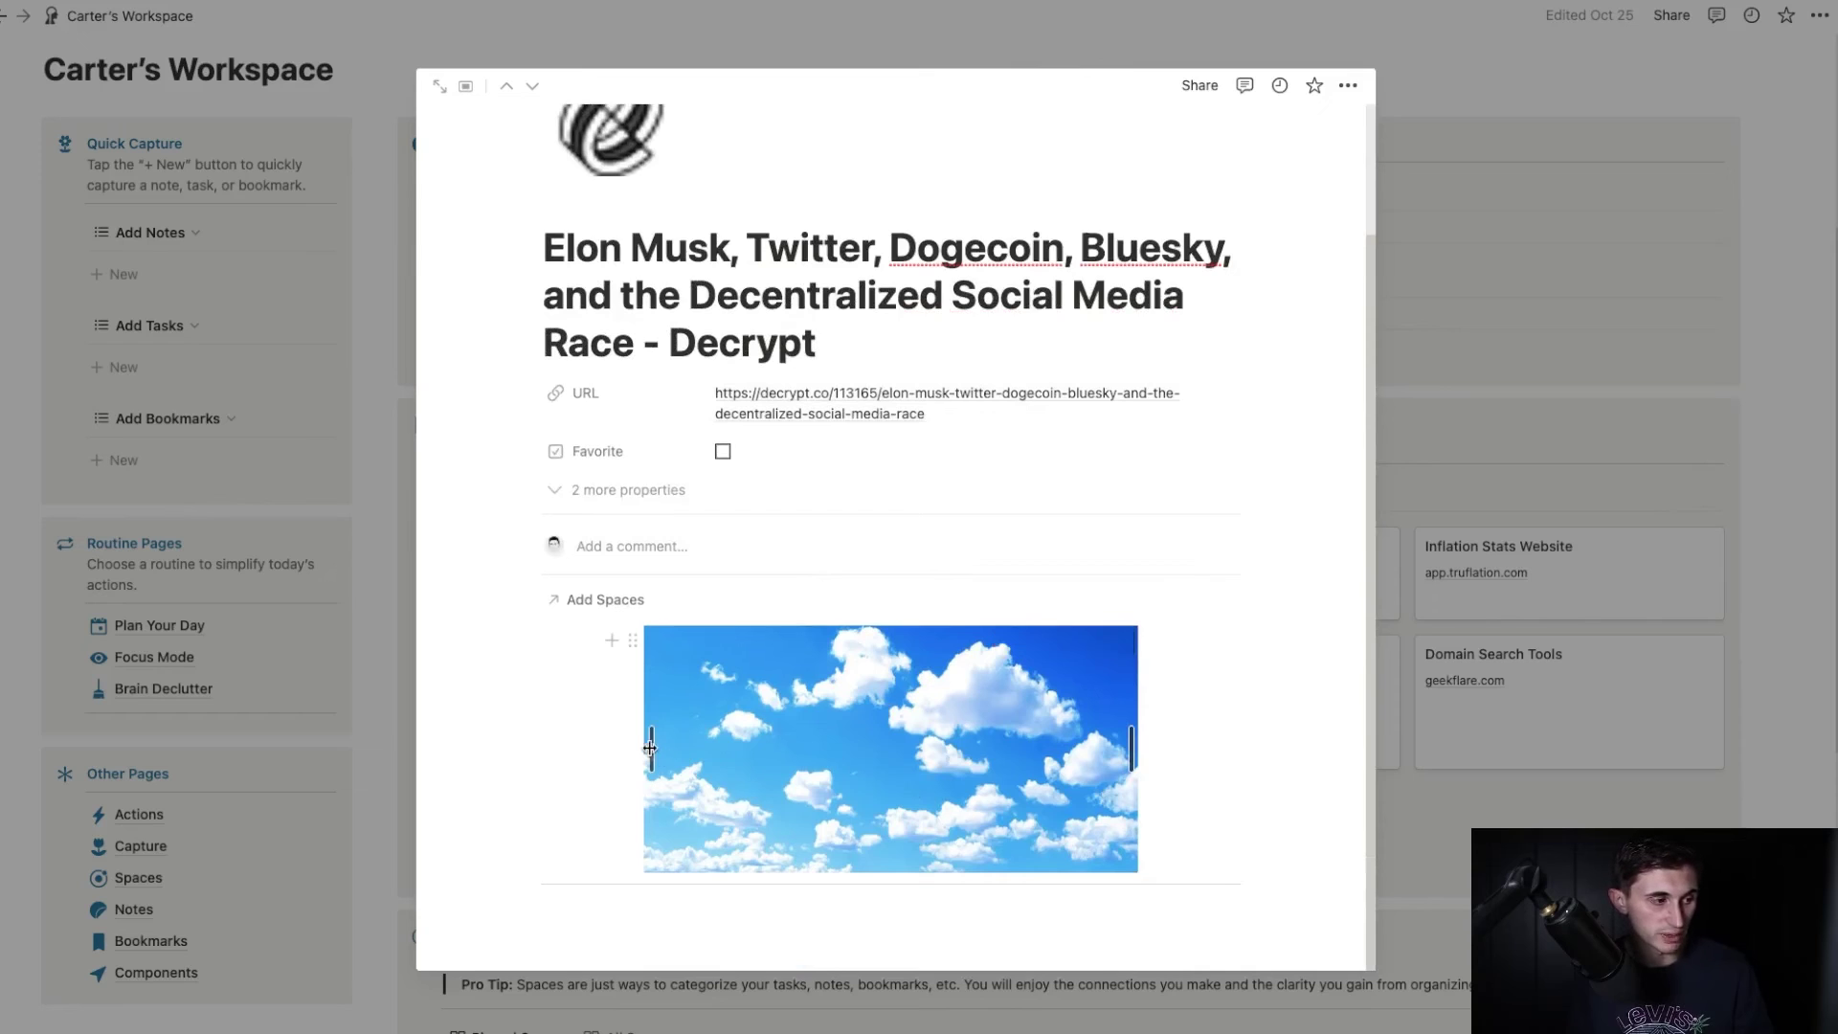
drag(650, 748, 565, 748)
scroll(1048, 727, down, 2)
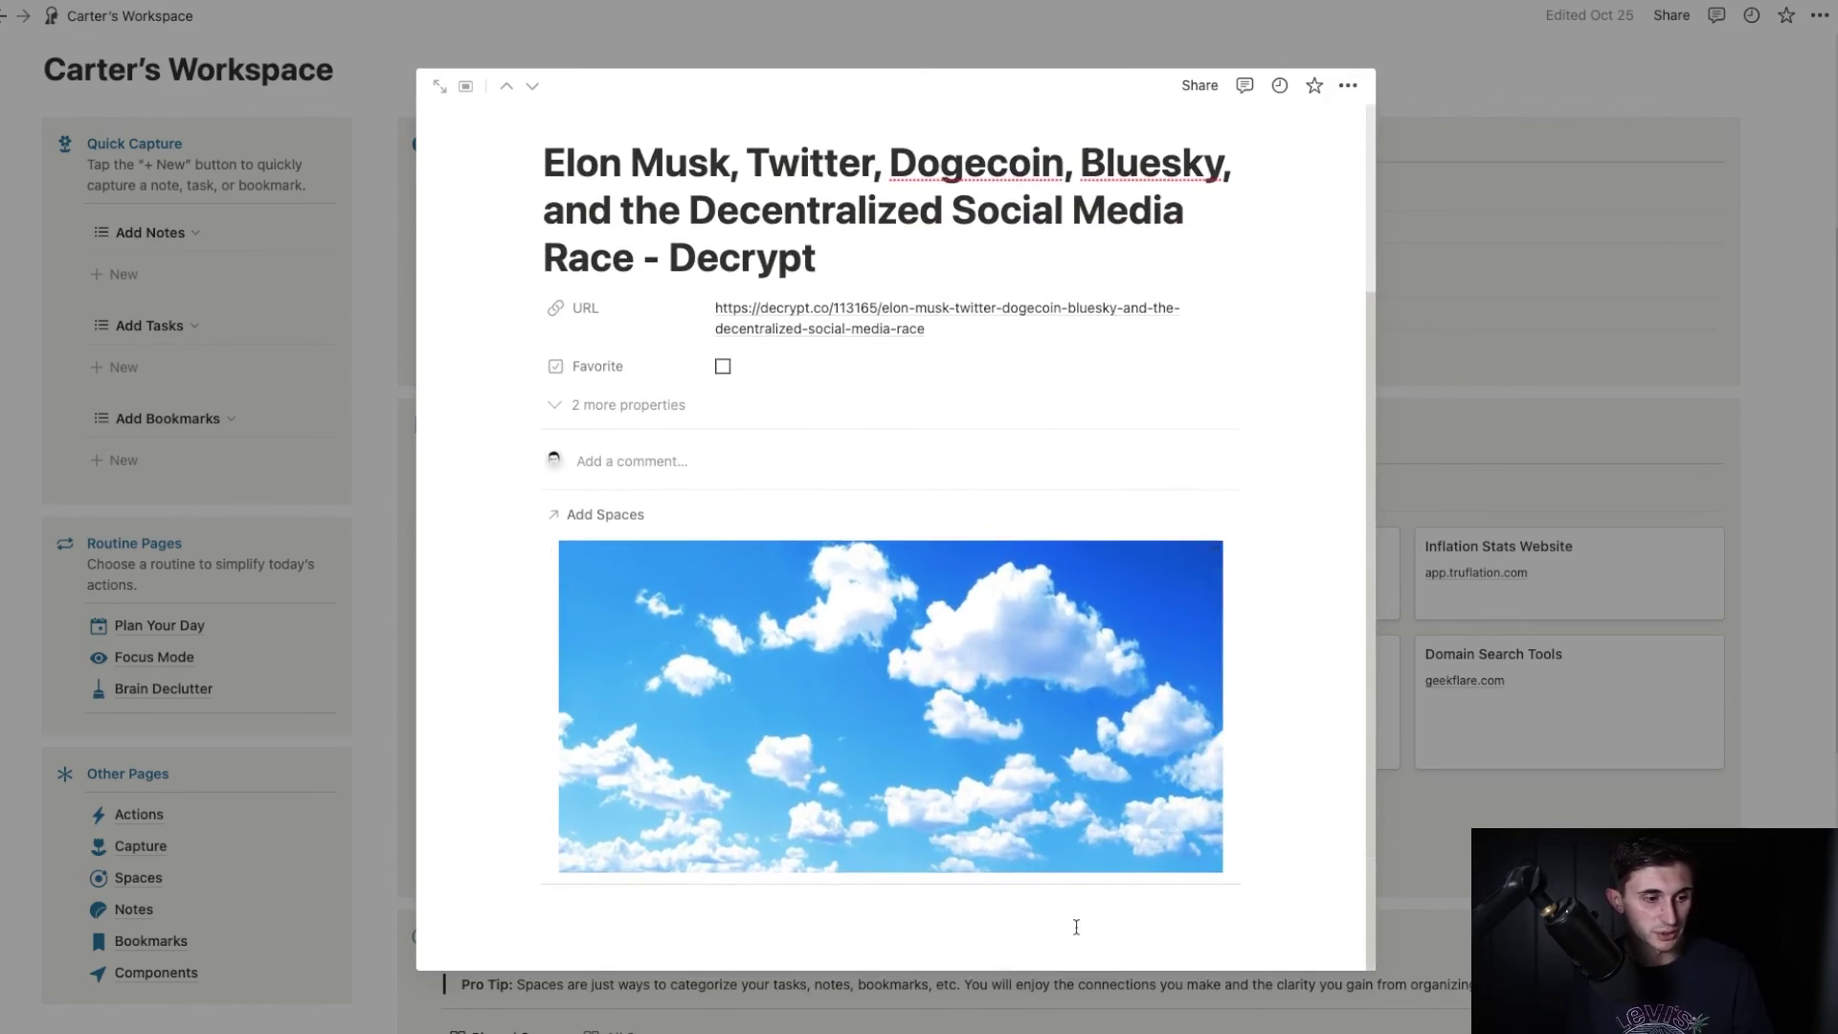
Delete the clipped body content from the Decrypt bookmark page, keeping only its title and properties.
mouse_move(1027, 677)
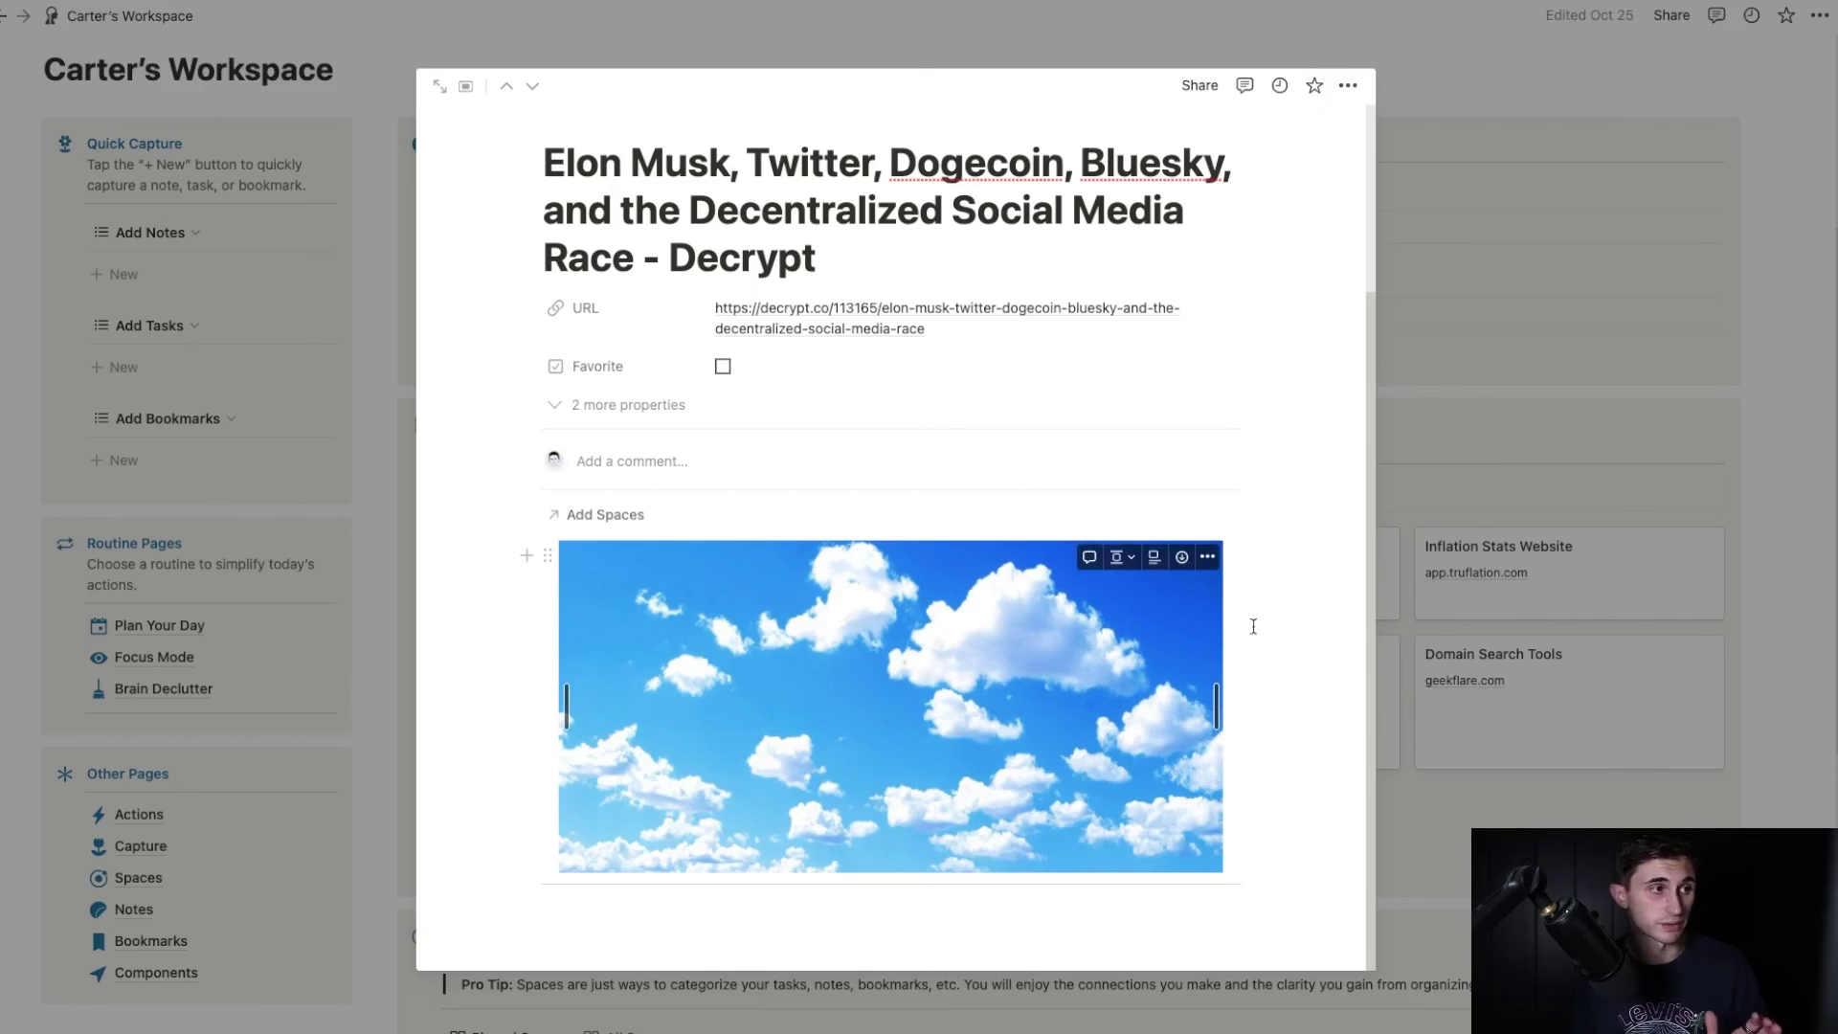
key(BackSpace)
drag(1183, 857, 917, 716)
scroll(706, 579, down, 2)
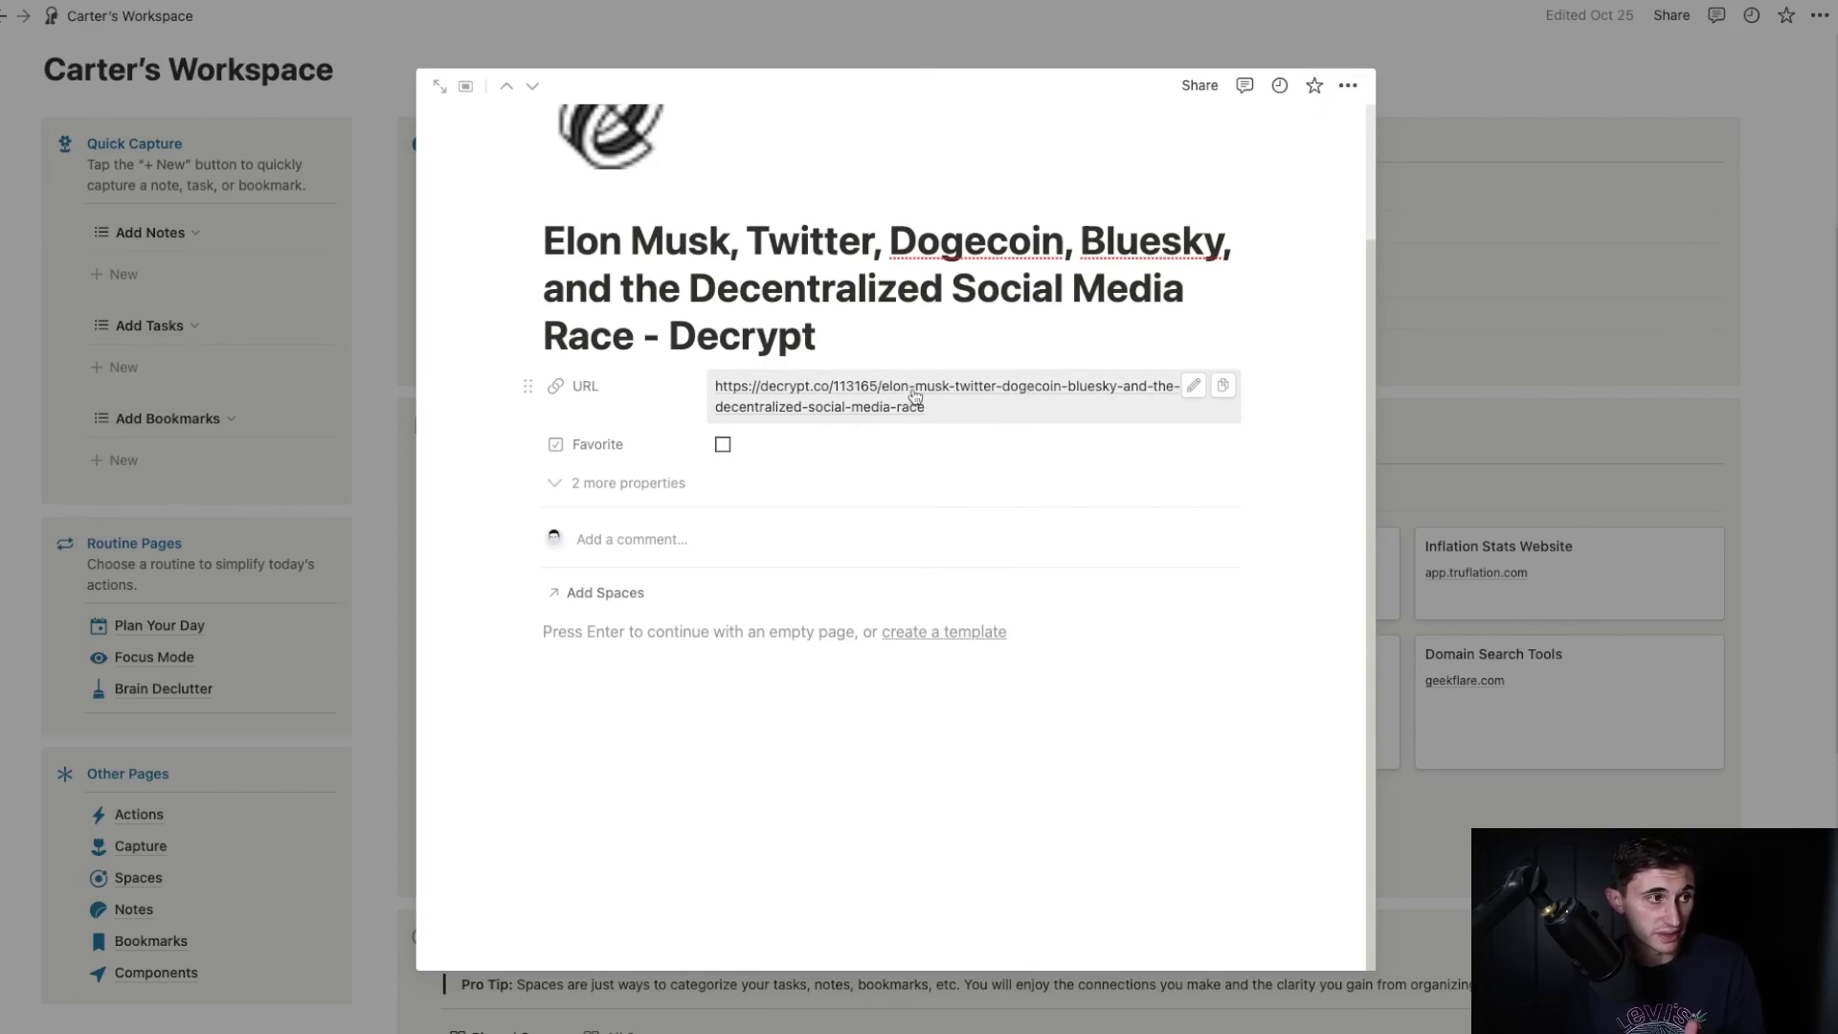
Mark the Decrypt bookmark as Favorite and move its card after Youtube in the Favorite Bookmarks view.
click(724, 446)
key(Escape)
click(541, 493)
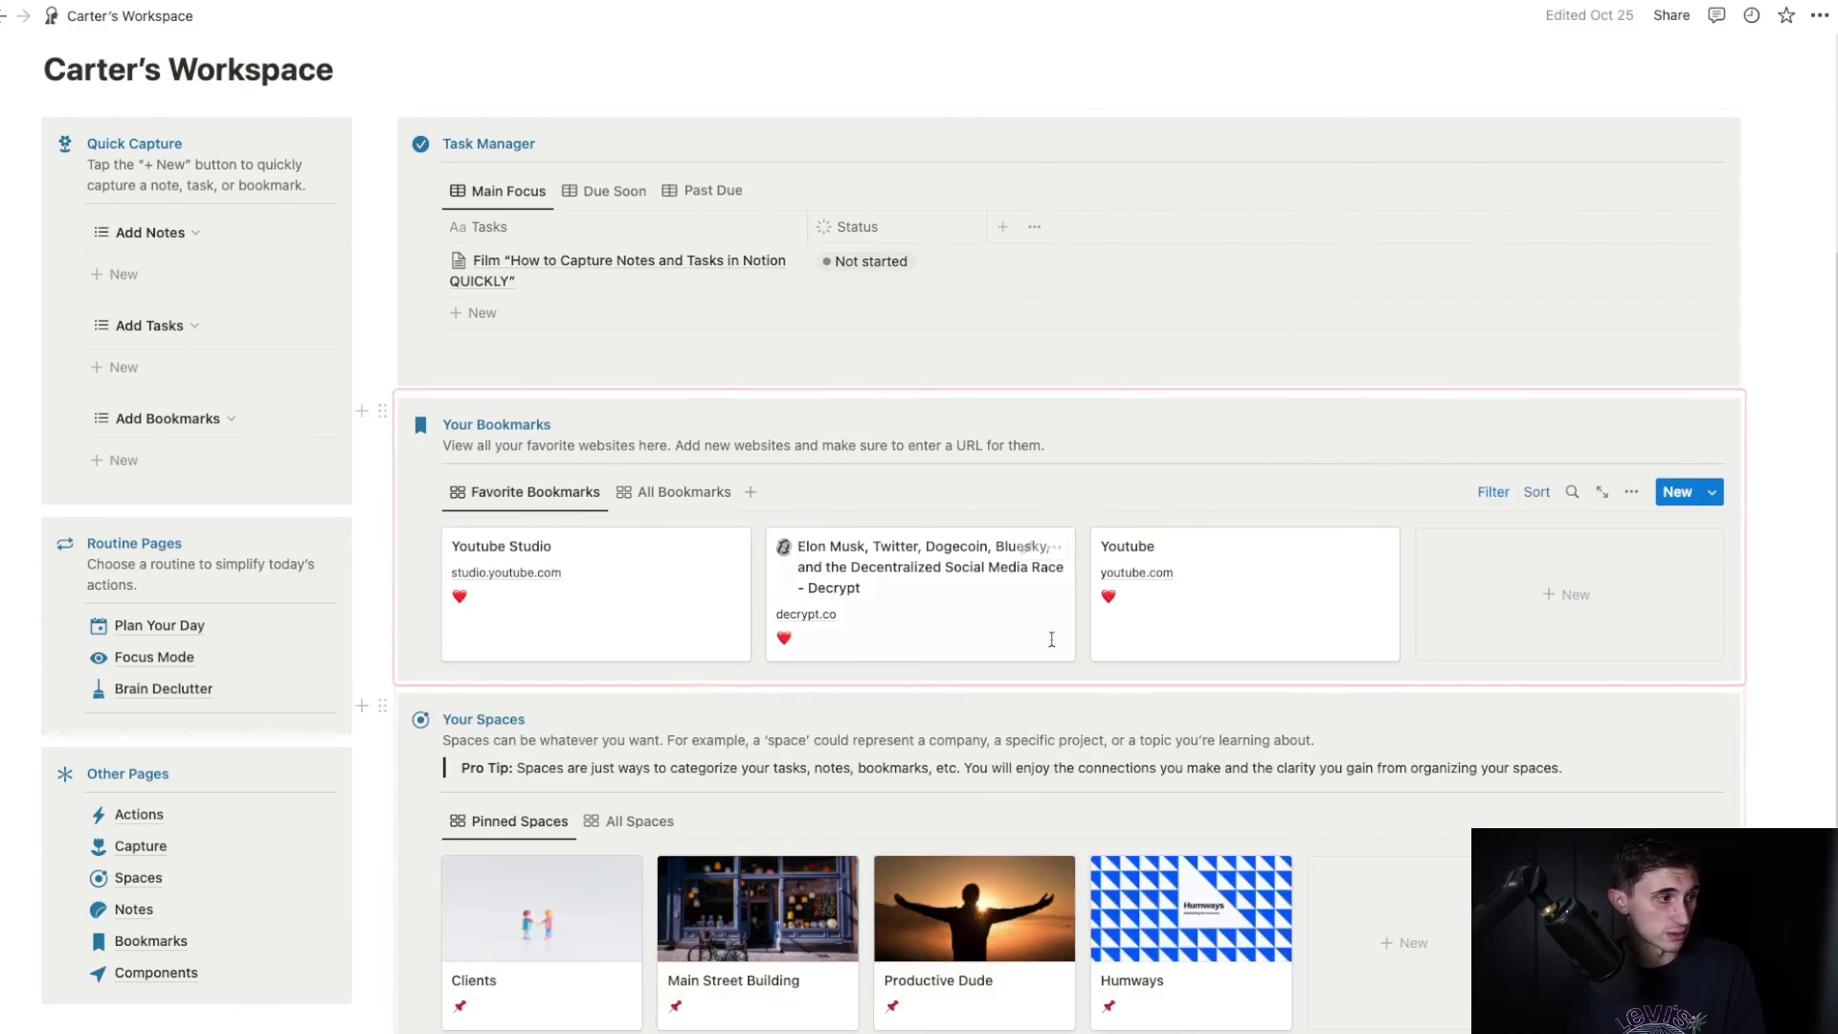
drag(862, 589, 1407, 575)
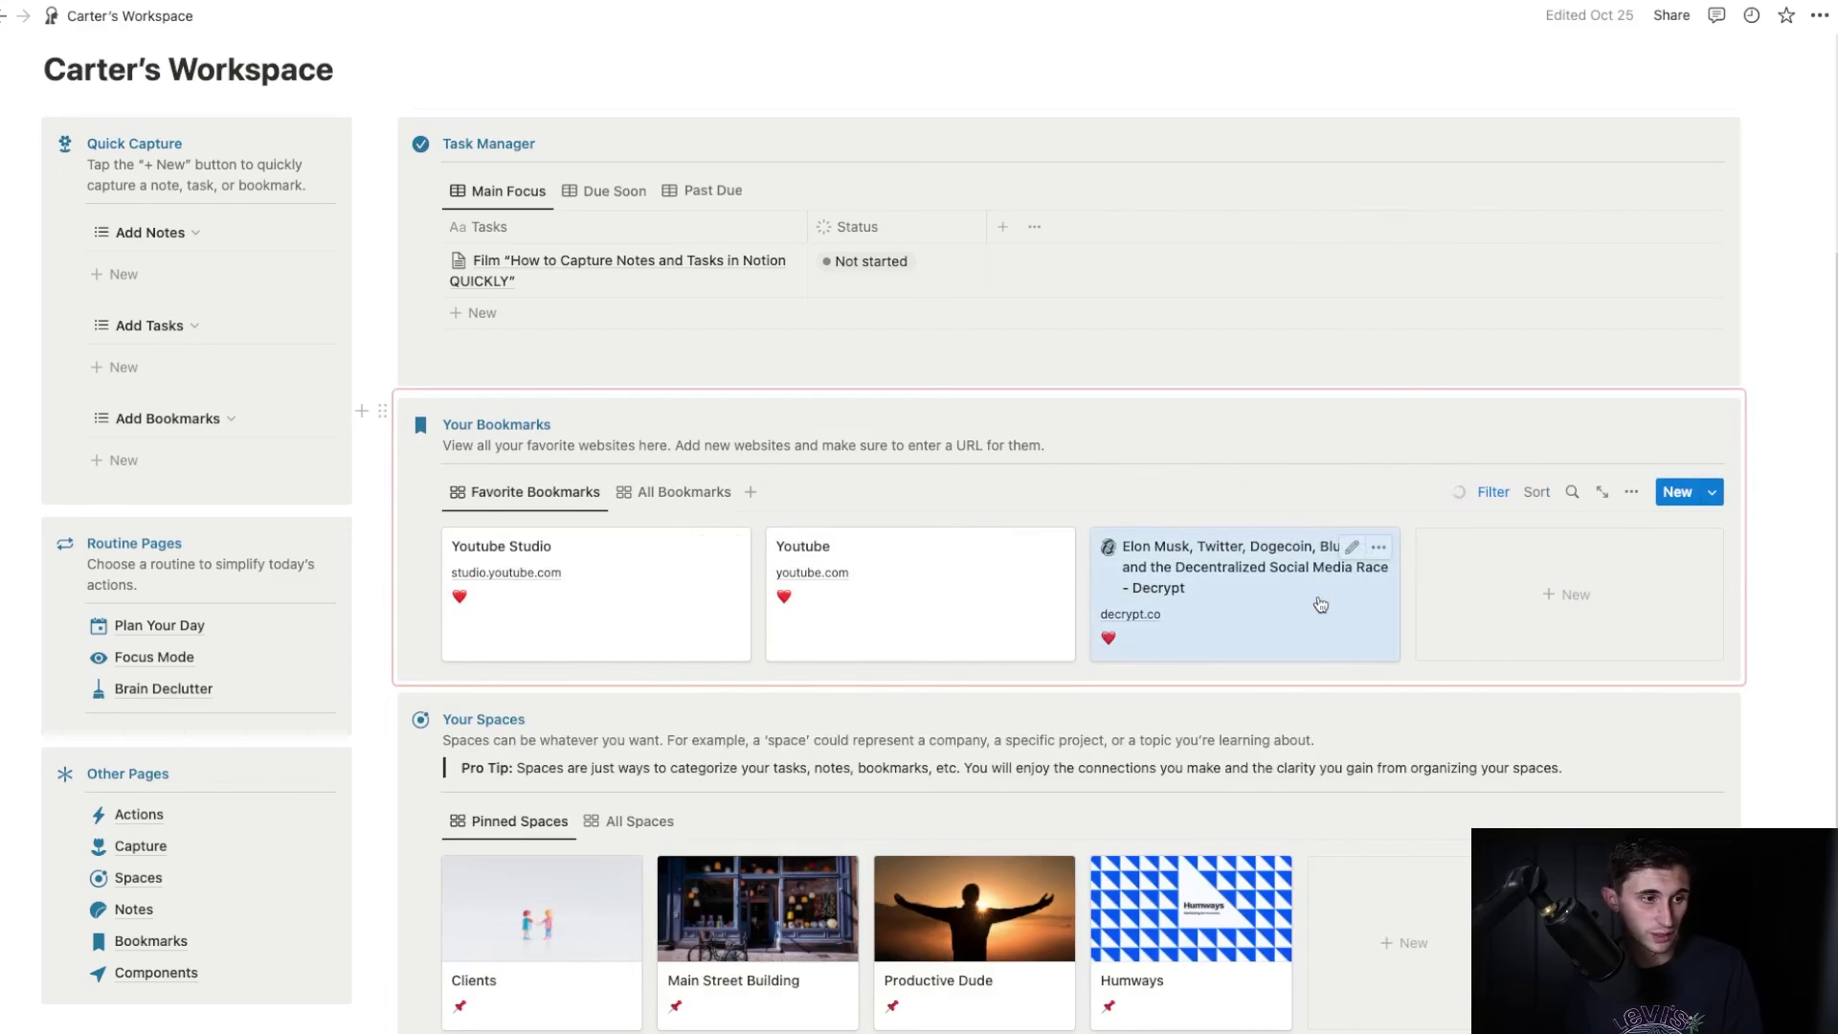
Remove the Favorite mark from the Decrypt bookmark and return to the All Bookmarks view.
click(1326, 603)
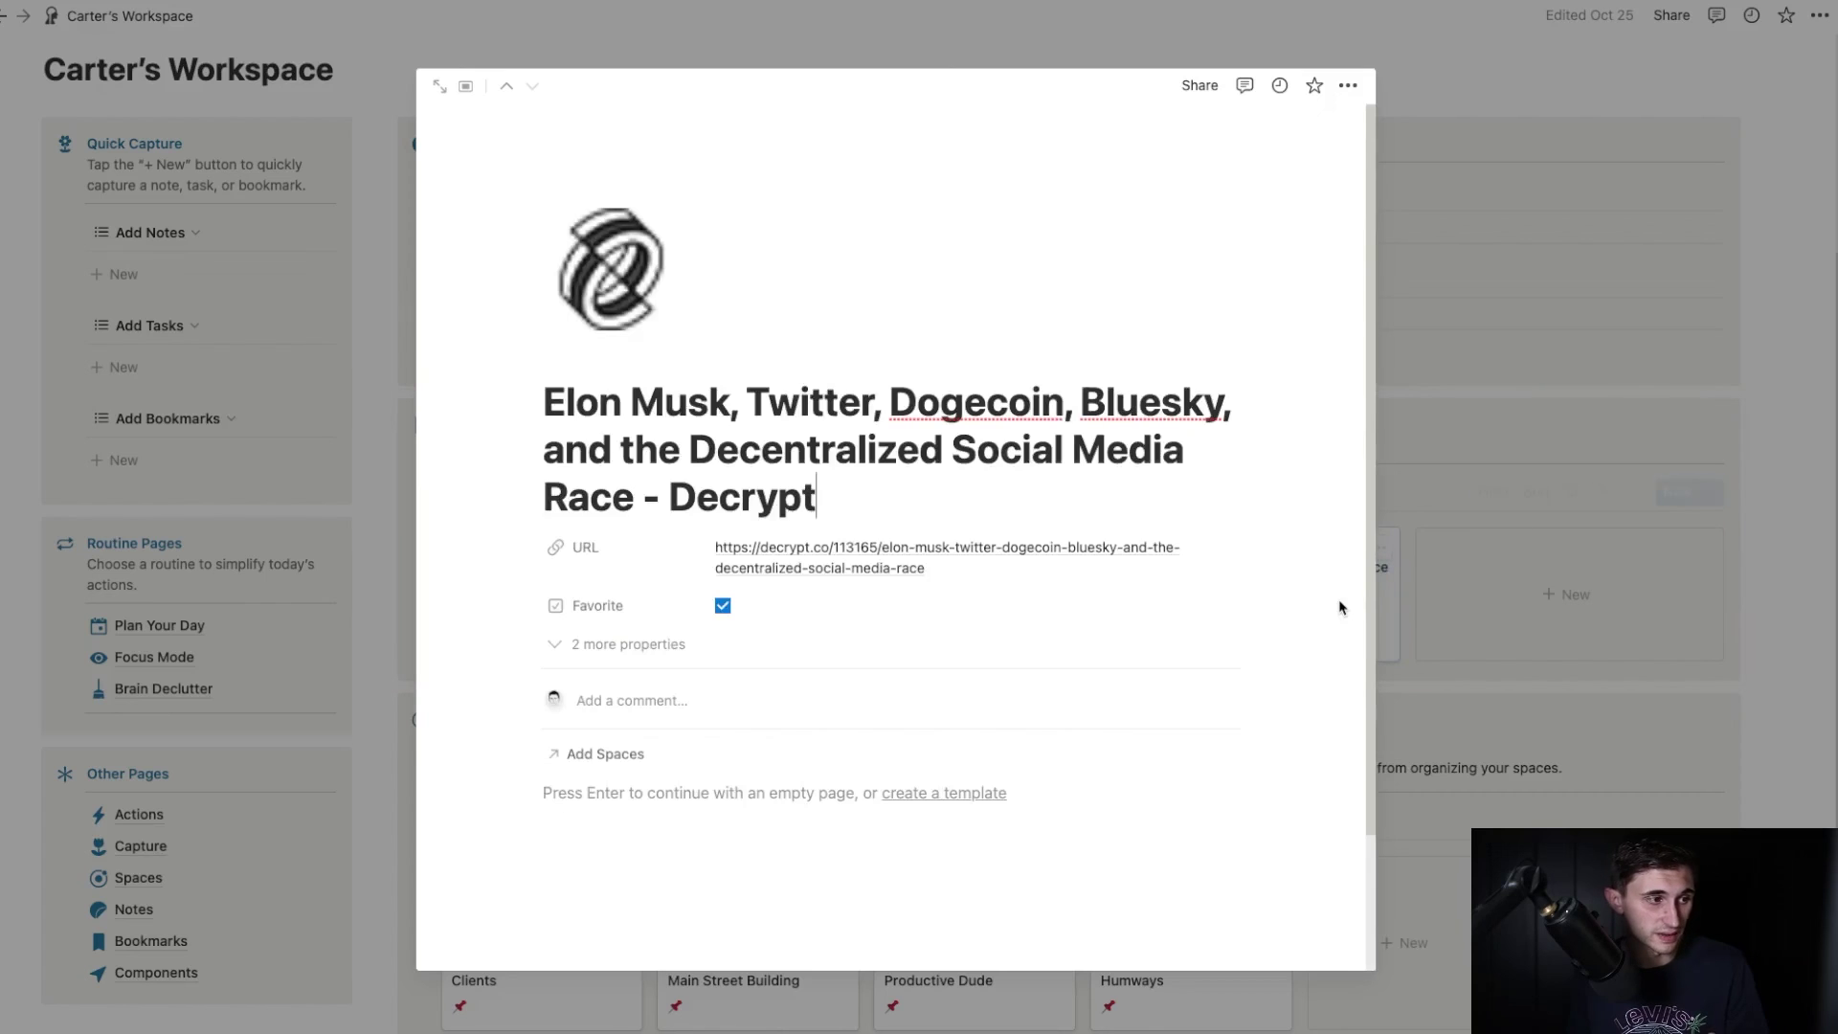
click(728, 605)
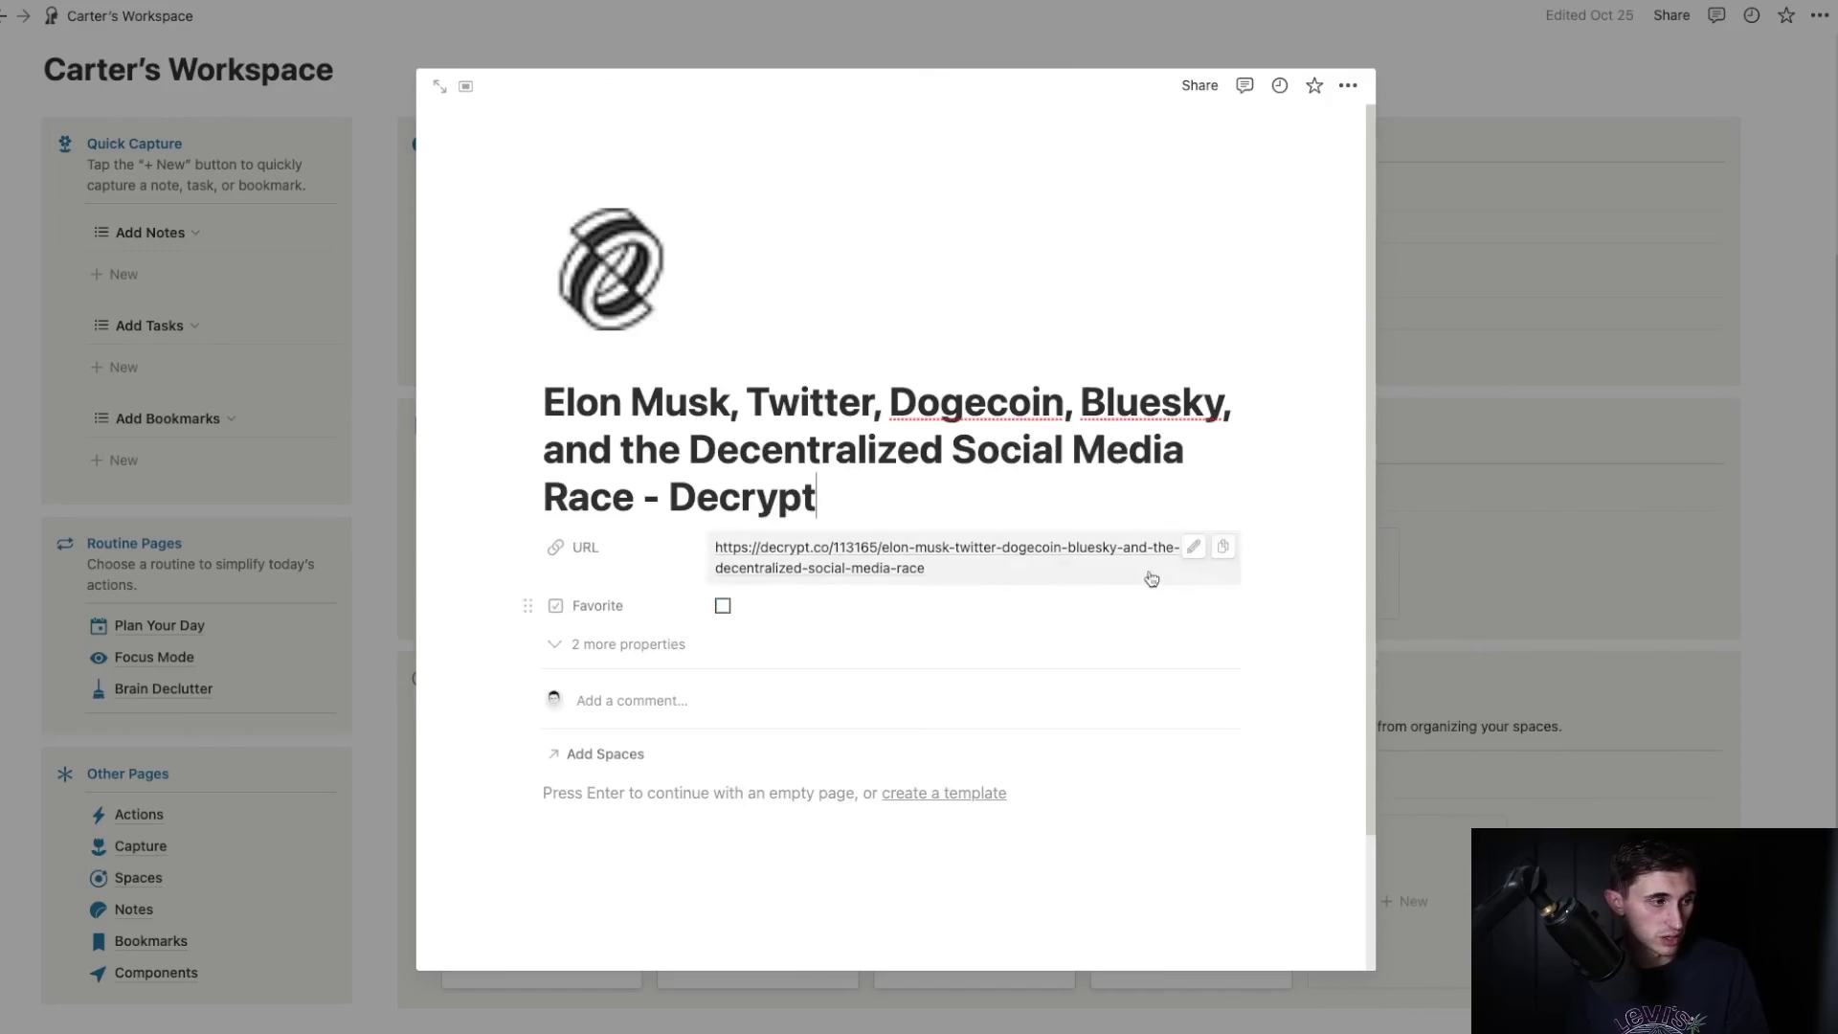
key(Escape)
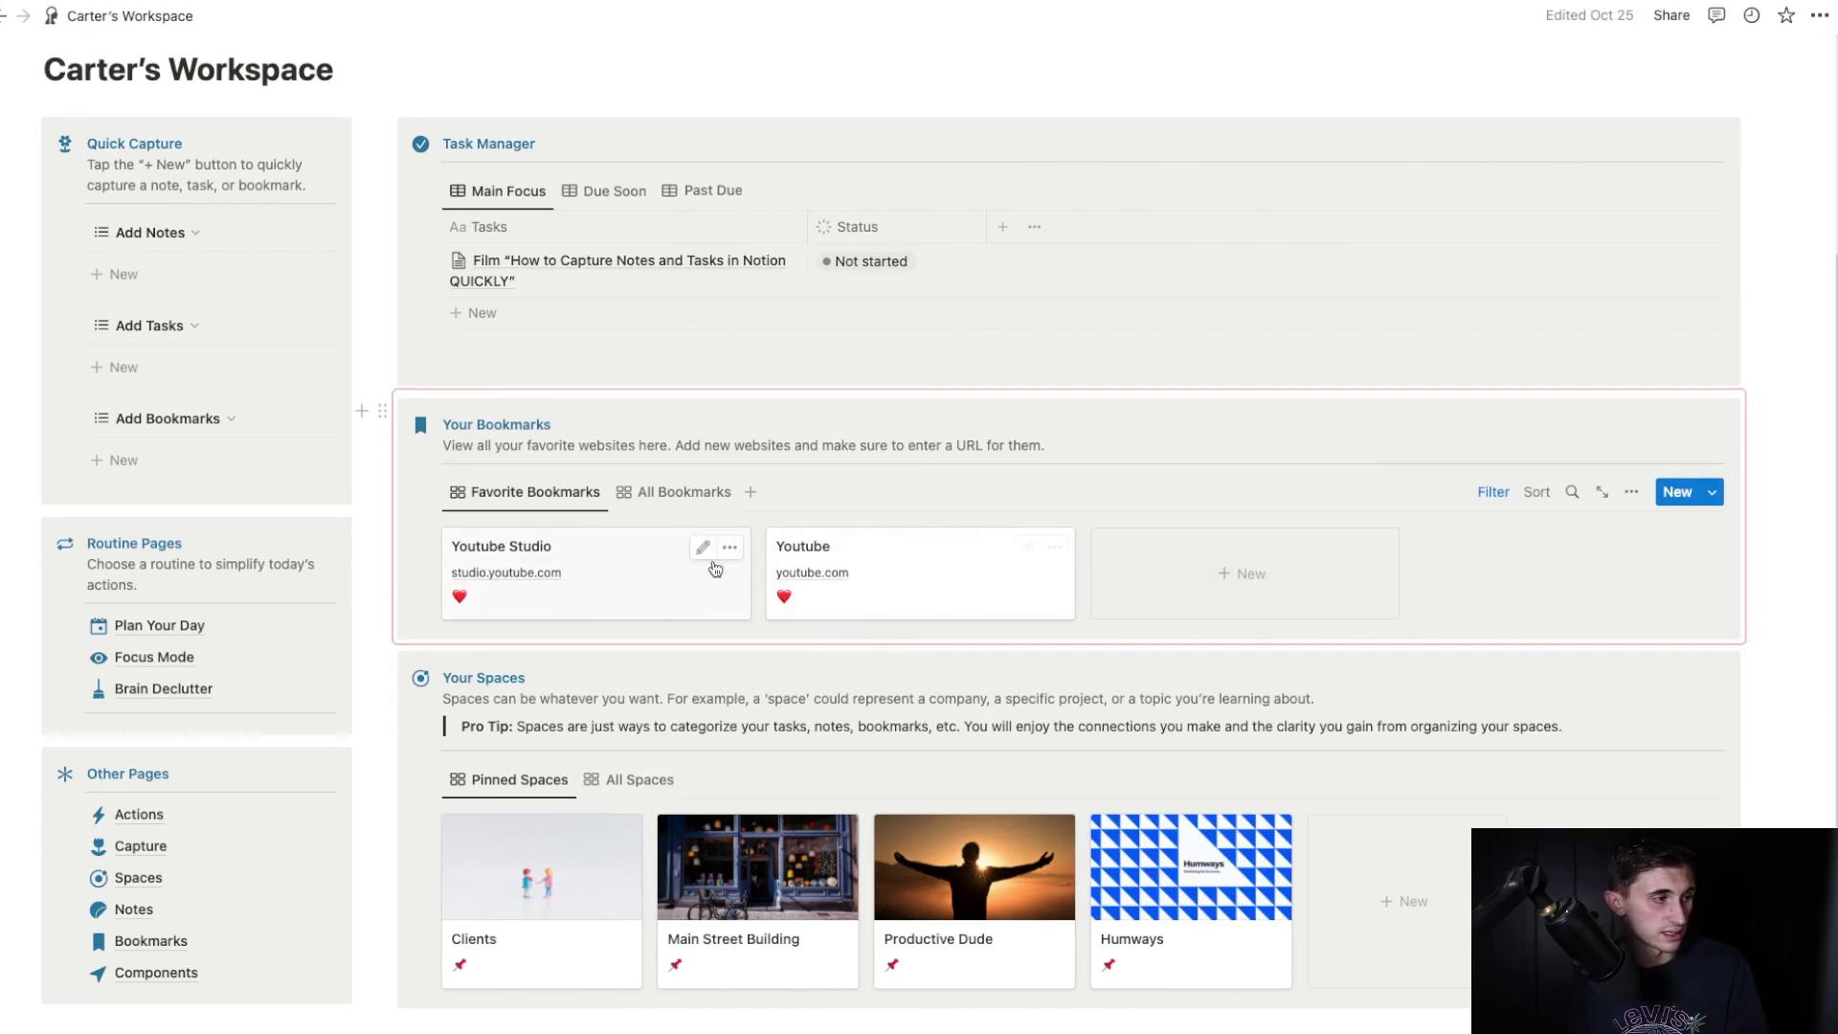
click(649, 505)
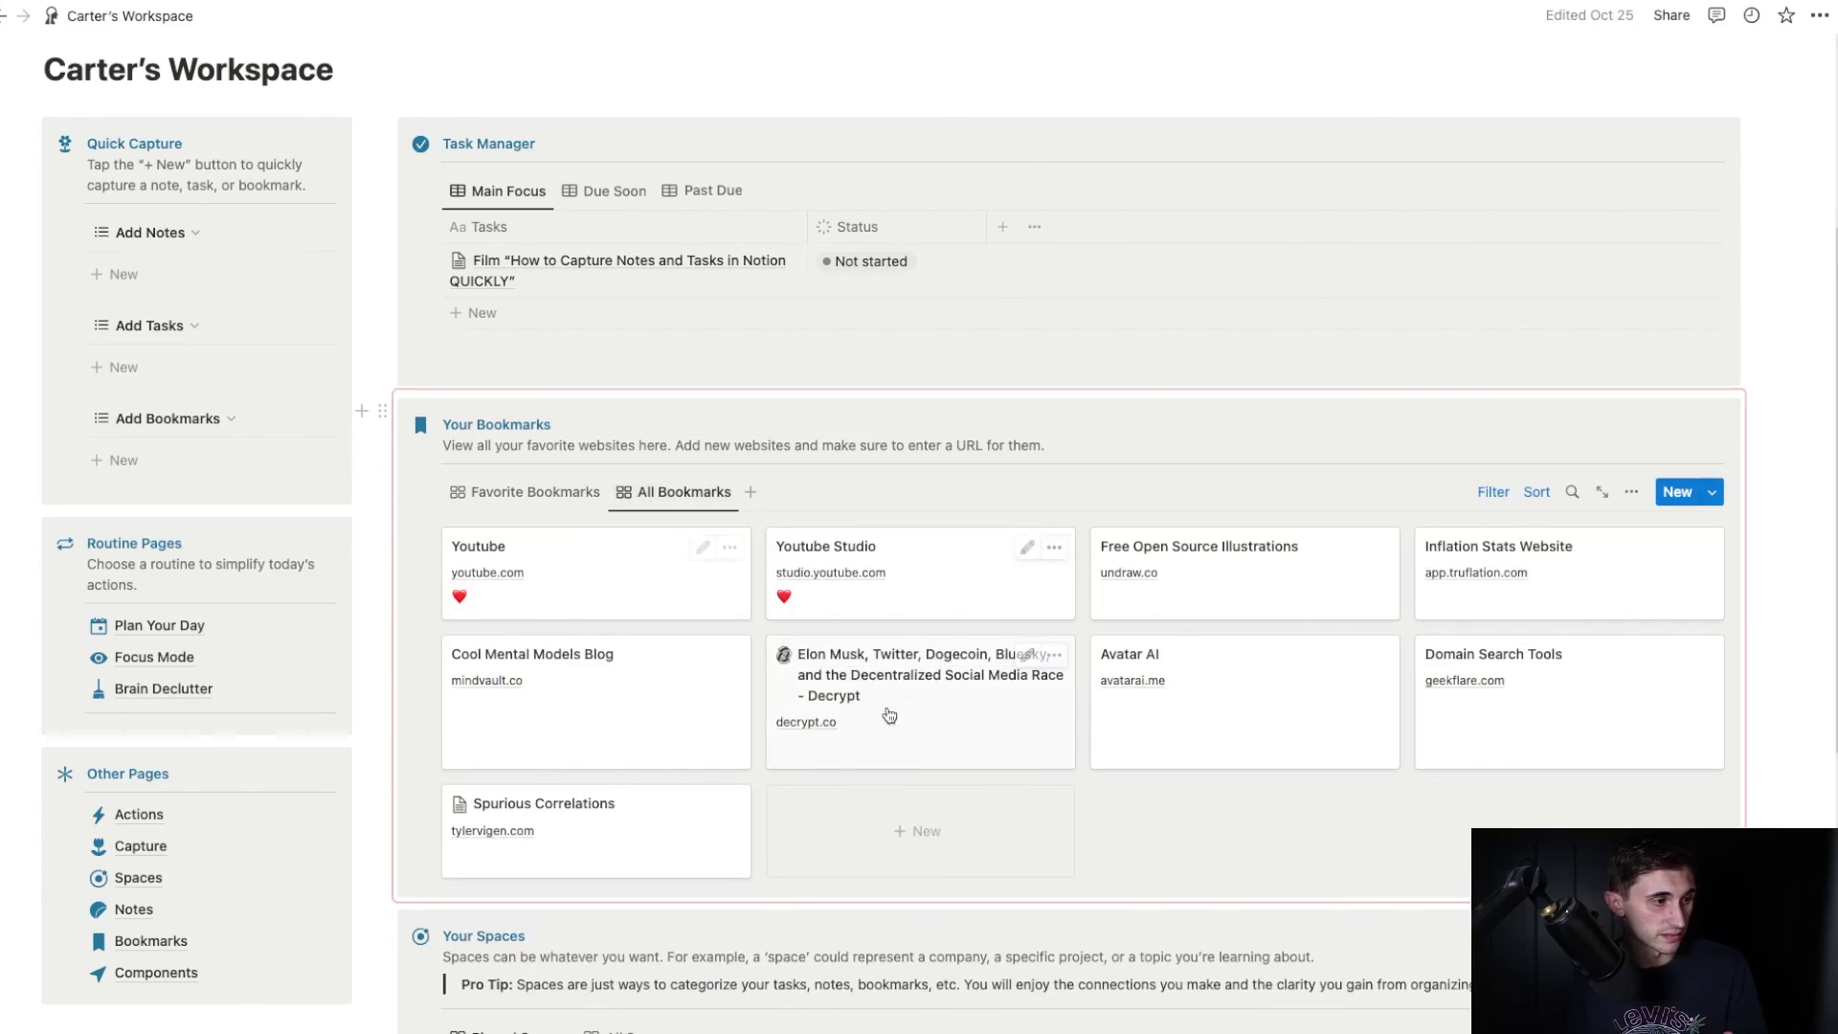